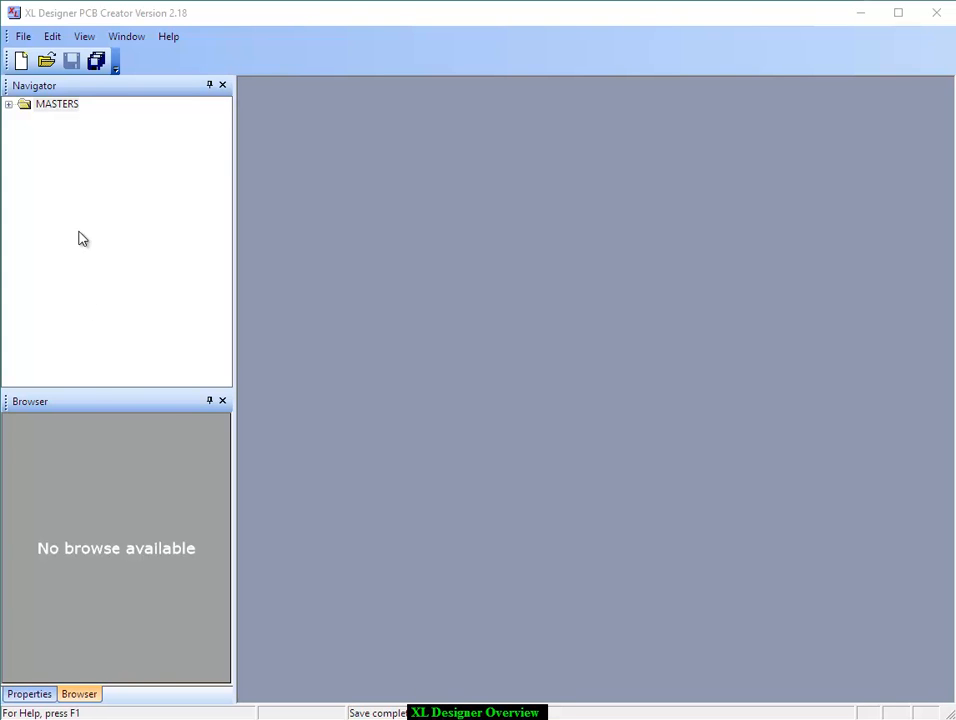
Step: Examine the empty Properties and Browser views and the top-level folders of the MASTERS library
left_click(24, 693)
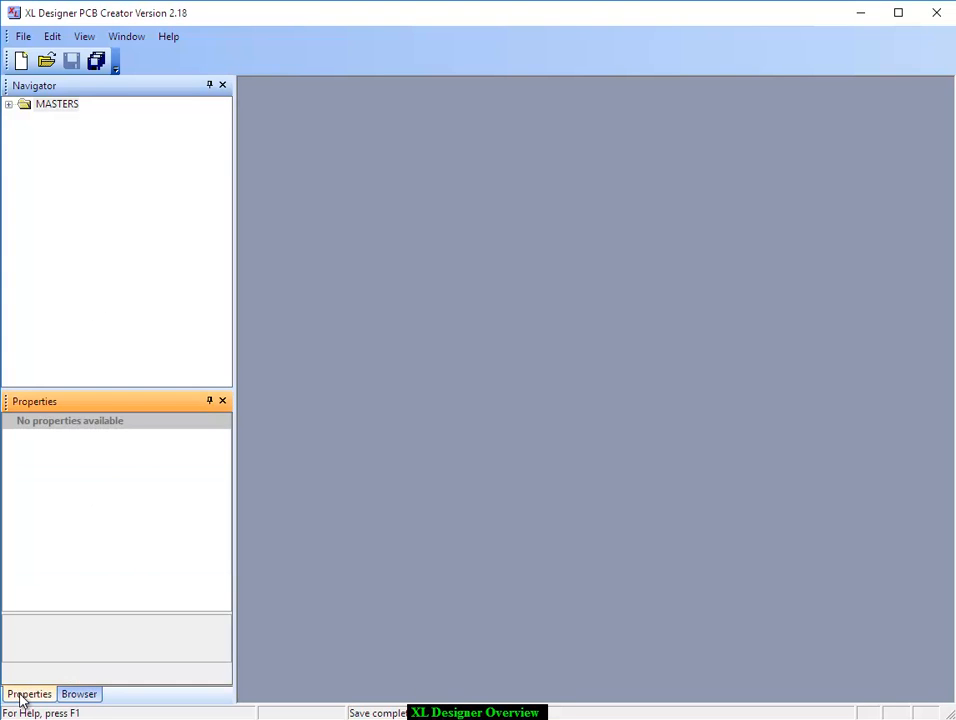
left_click(76, 694)
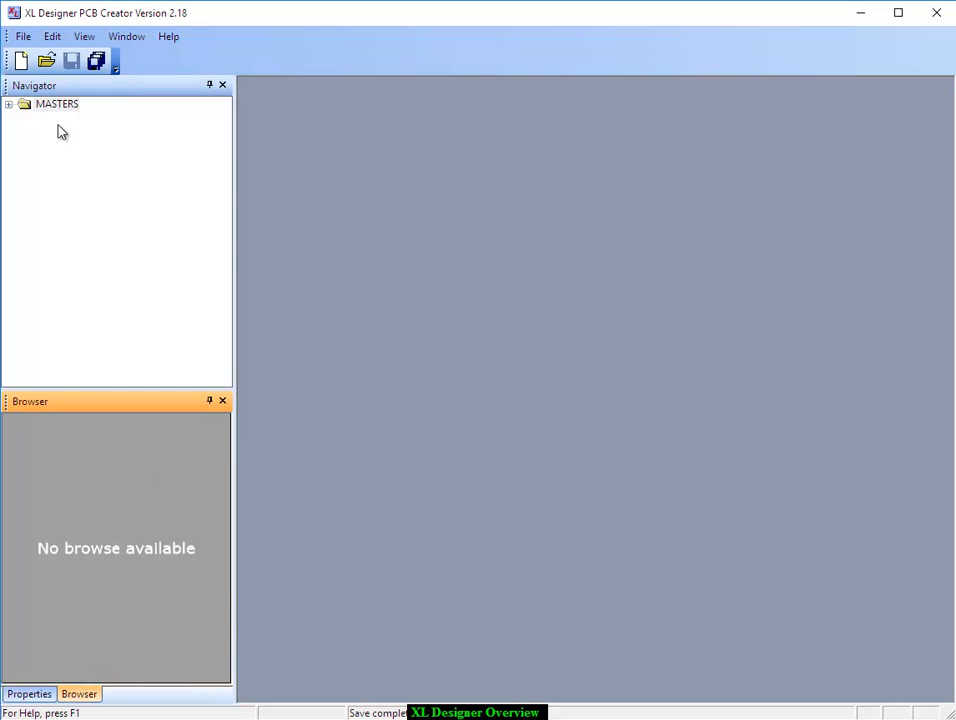
left_click(9, 105)
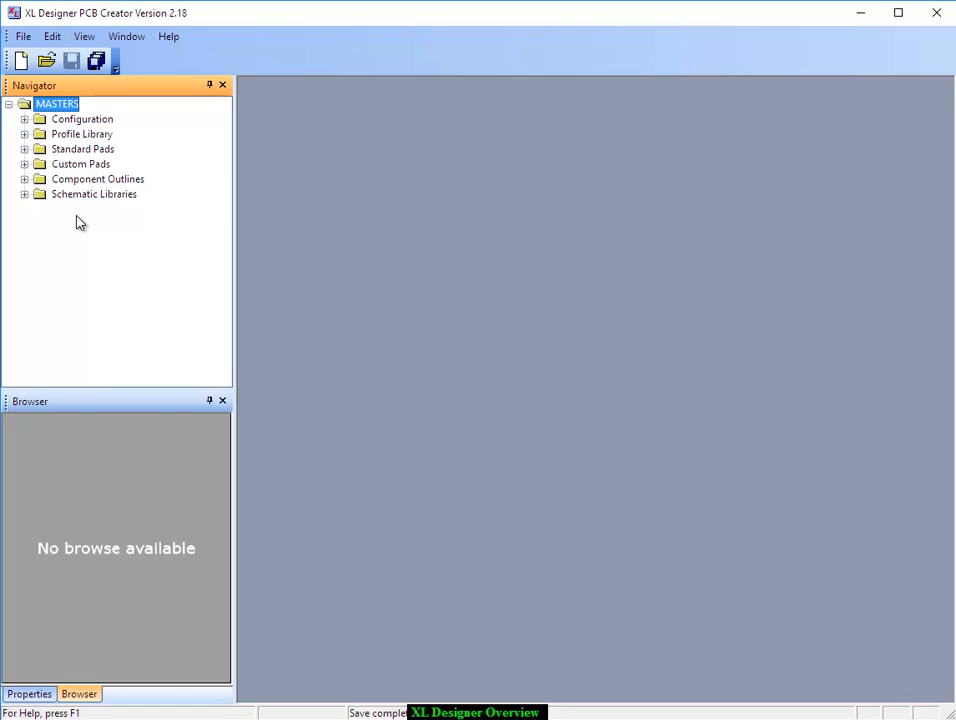
left_click(9, 104)
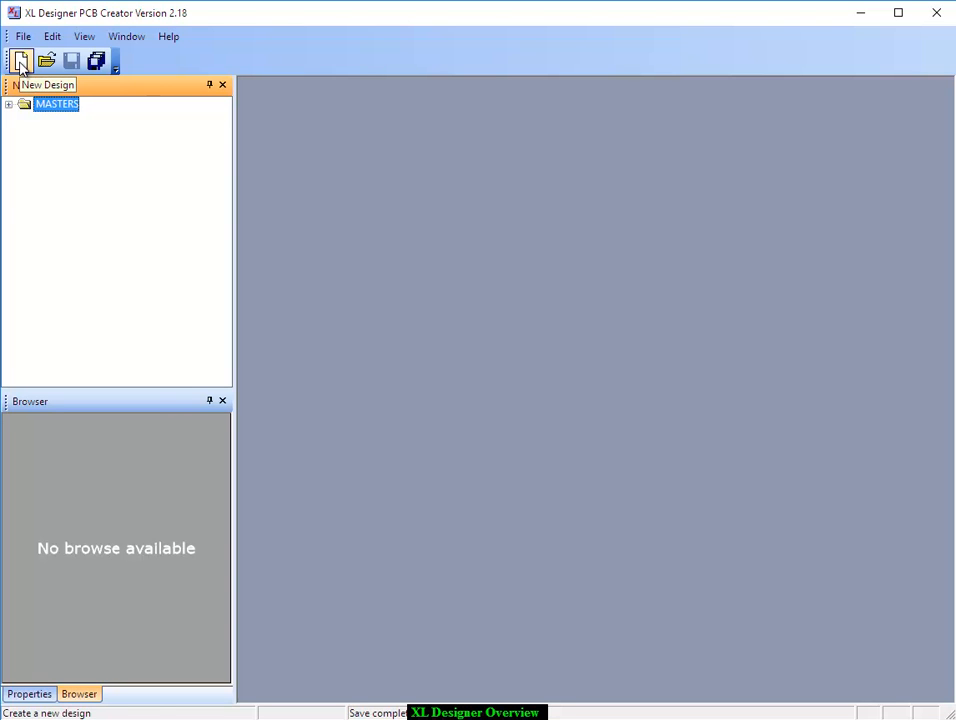
Step: Create a new design and add a schematic design sheet named Amplifier to it
left_click(21, 62)
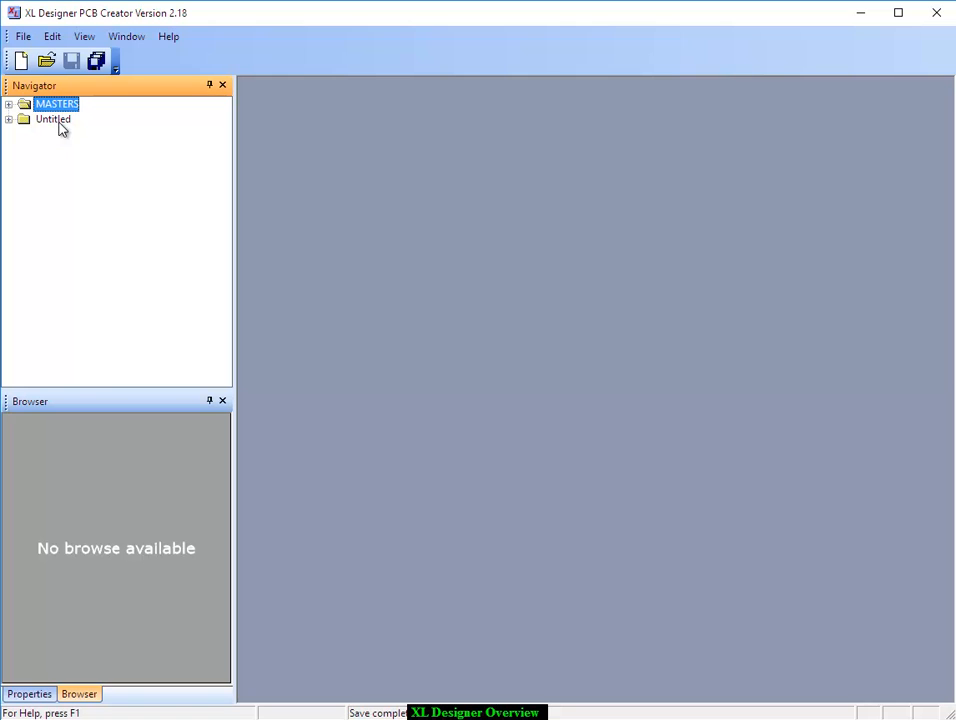
left_click(8, 119)
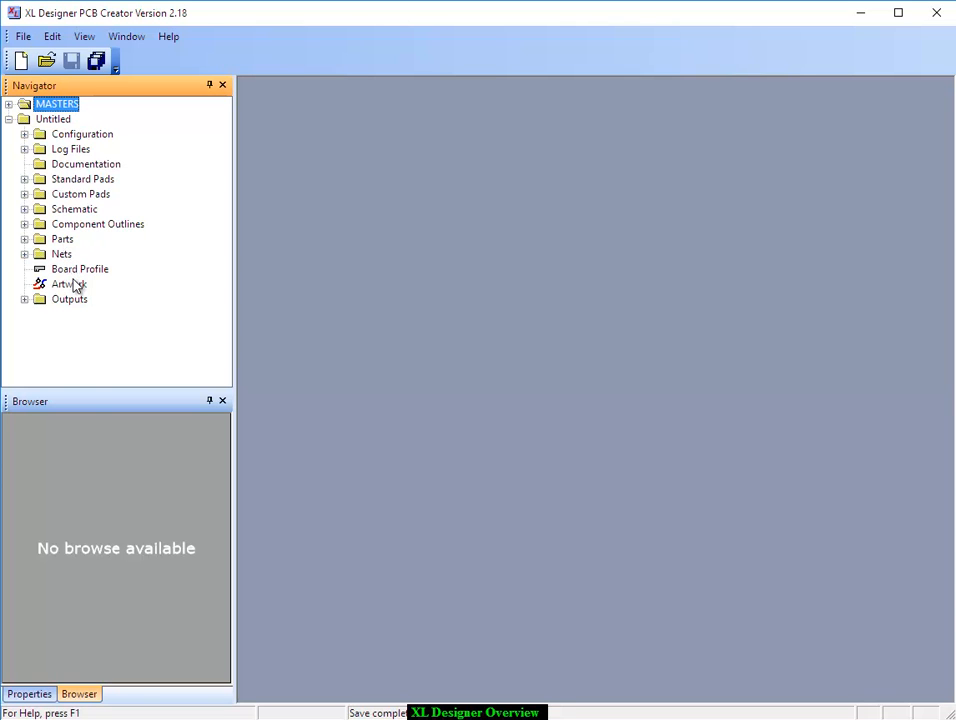
right_click(77, 212)
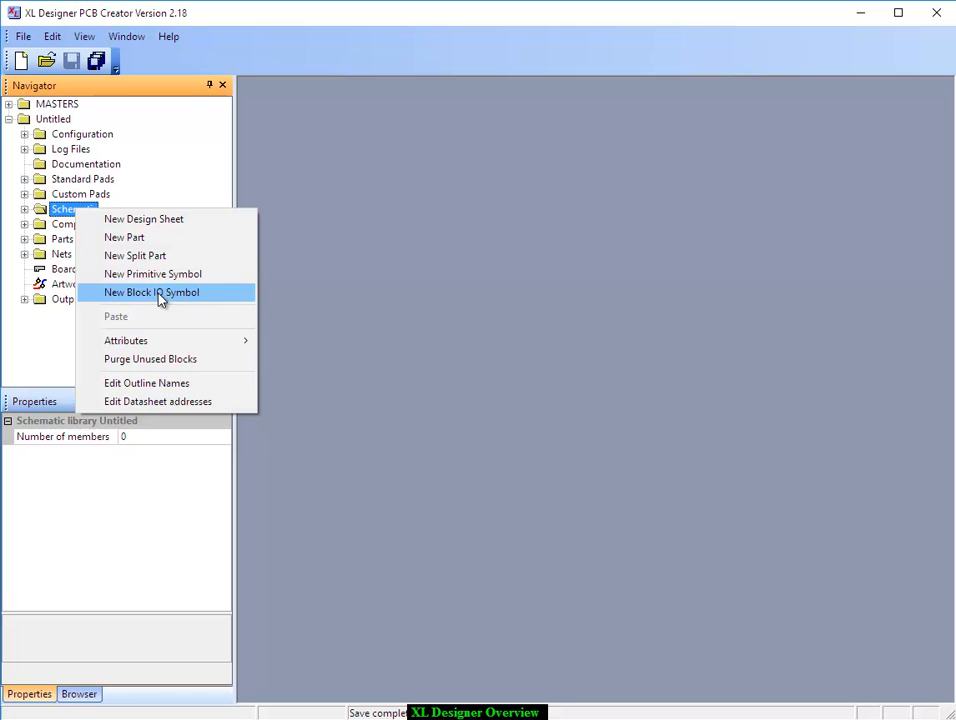
left_click(160, 220)
type("Amplifier")
key("Return")
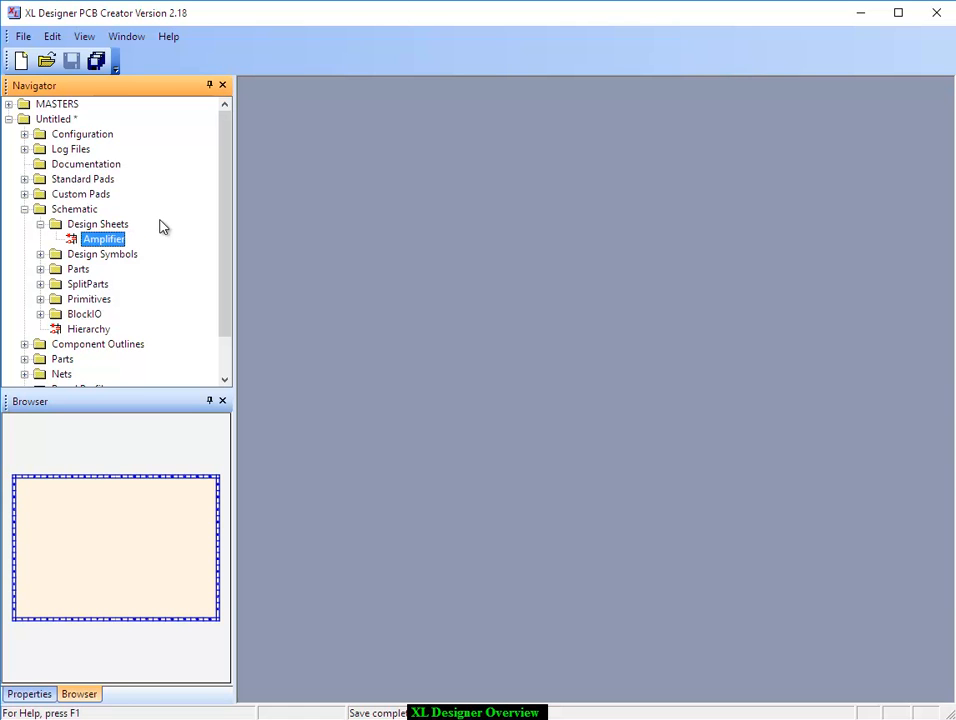
Step: Open the Amplifier design sheet, maximize its window and fit the whole sheet in view
double_click(98, 241)
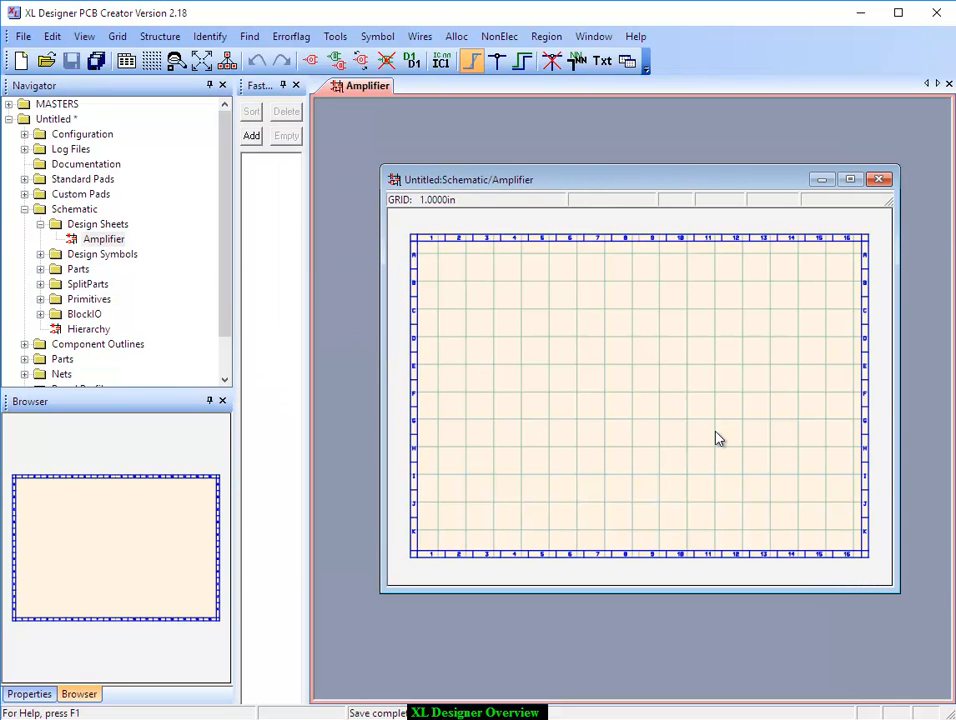
left_click(850, 179)
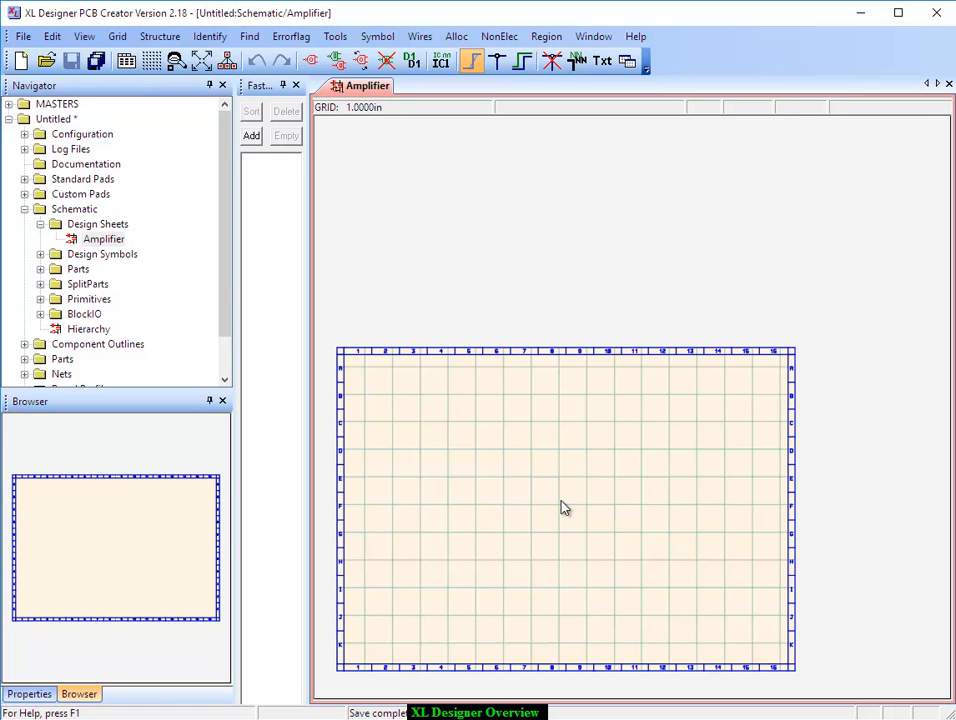
key("Home")
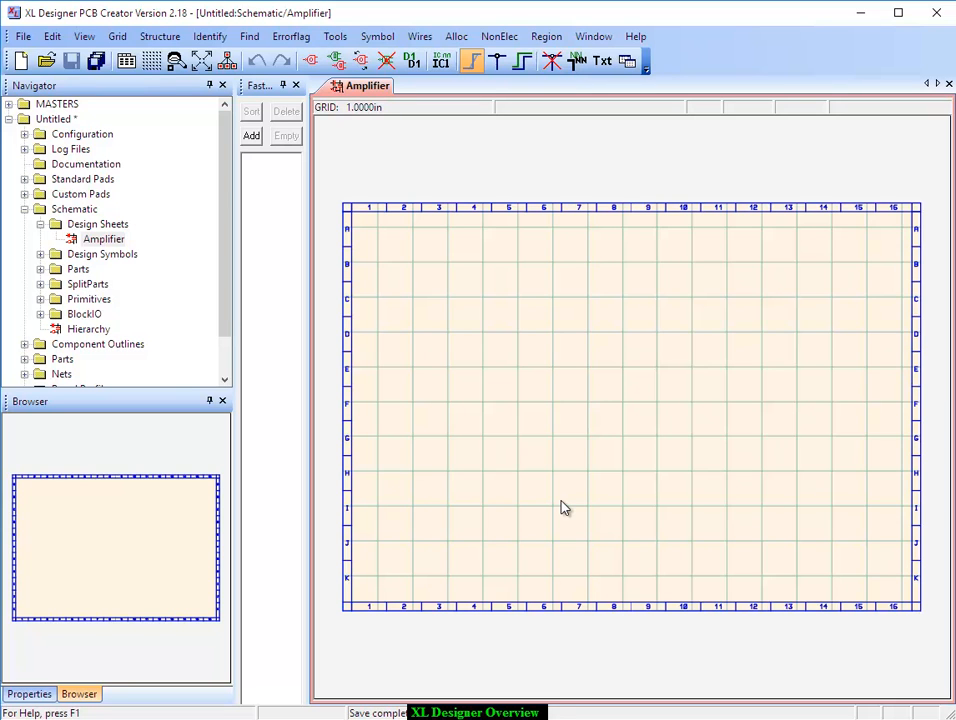
Step: Start adding a symbol and open the Transistors library within the MASTERS schematic libraries
left_click(313, 63)
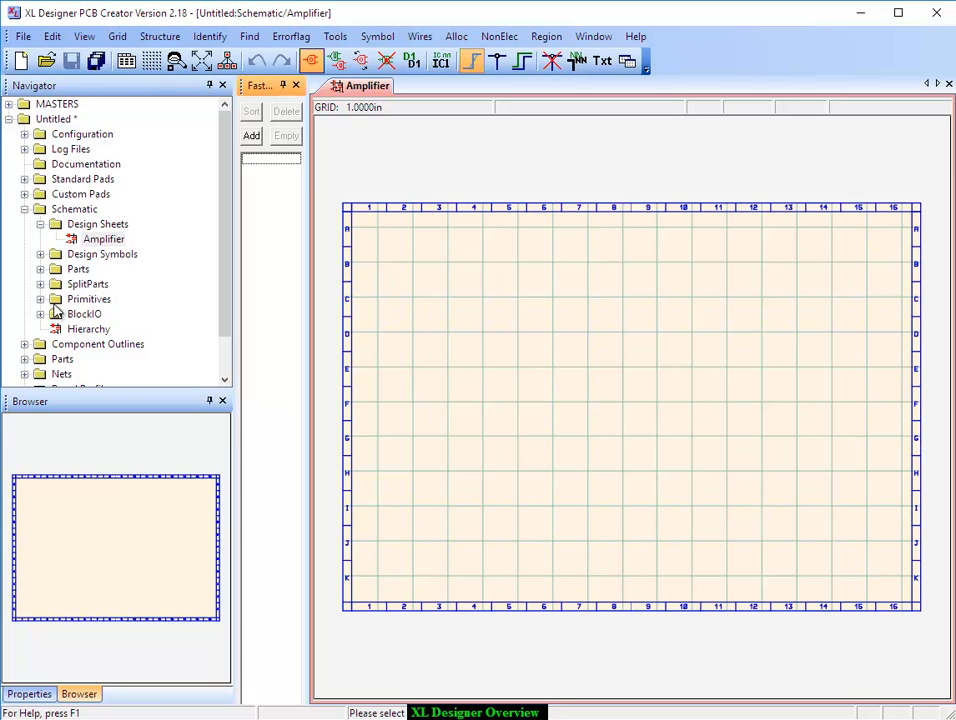
left_click(9, 104)
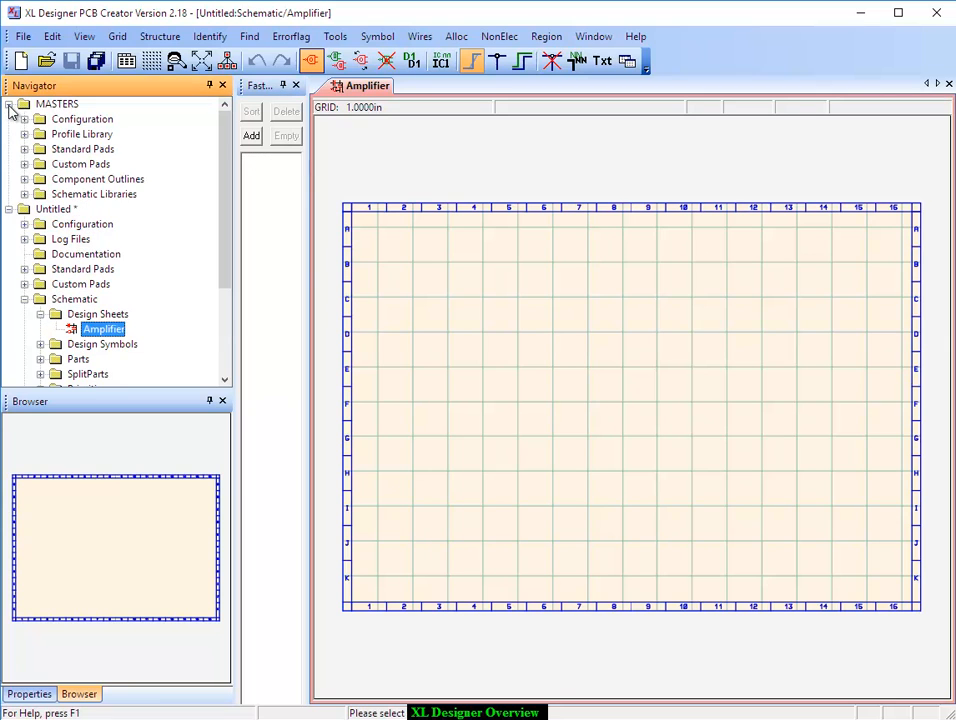
left_click(24, 194)
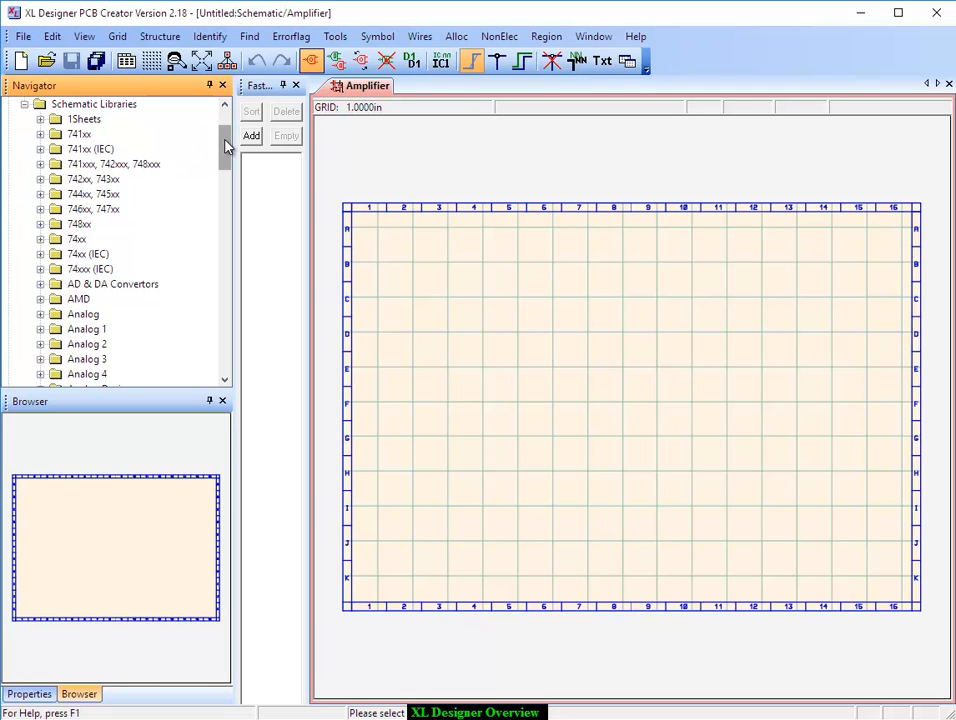
left_click(41, 134)
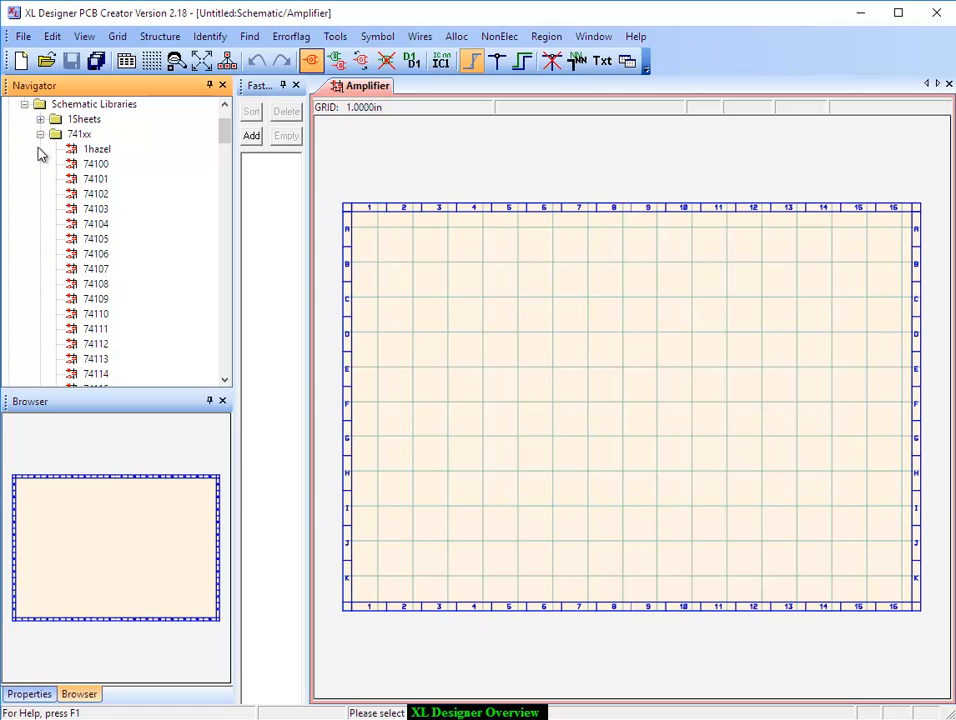
left_click(41, 134)
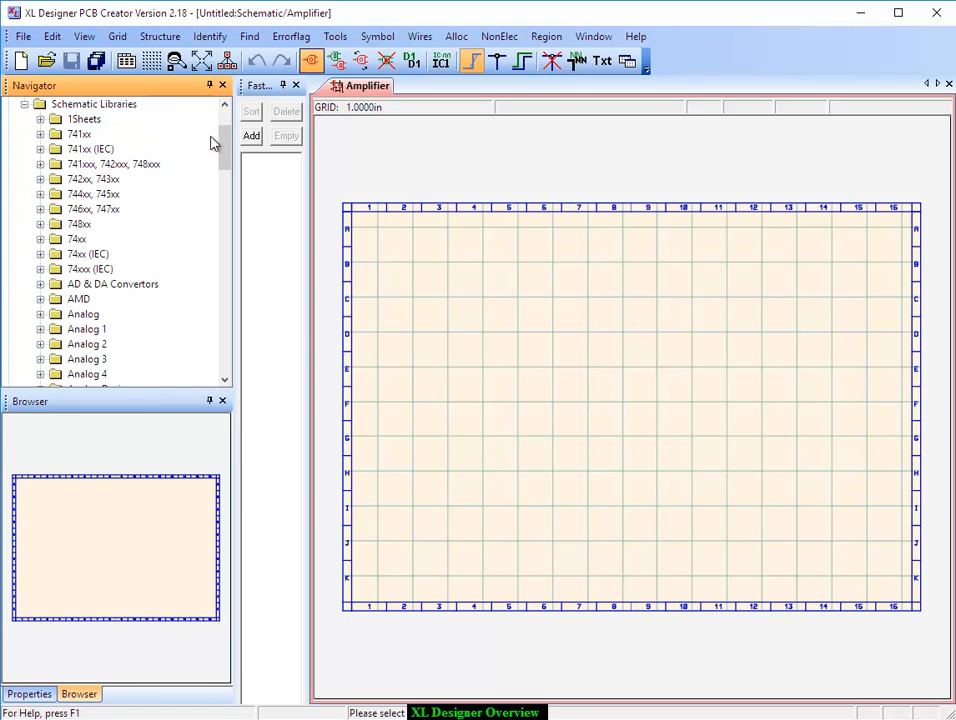
left_click_drag(222, 143, 212, 310)
left_click(41, 239)
left_click(41, 344)
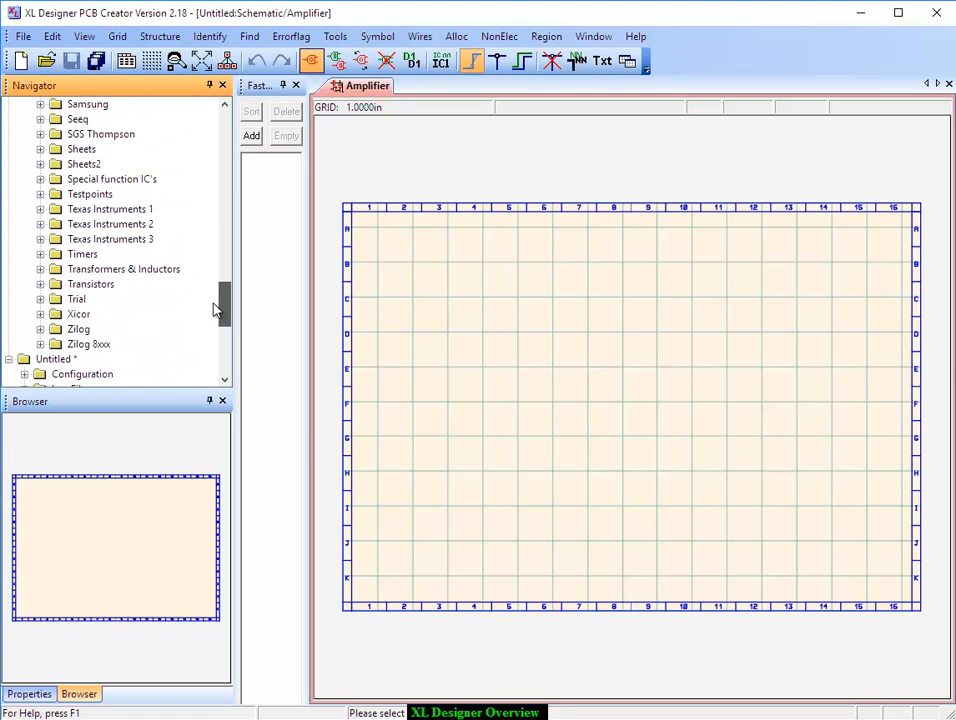
left_click(39, 289)
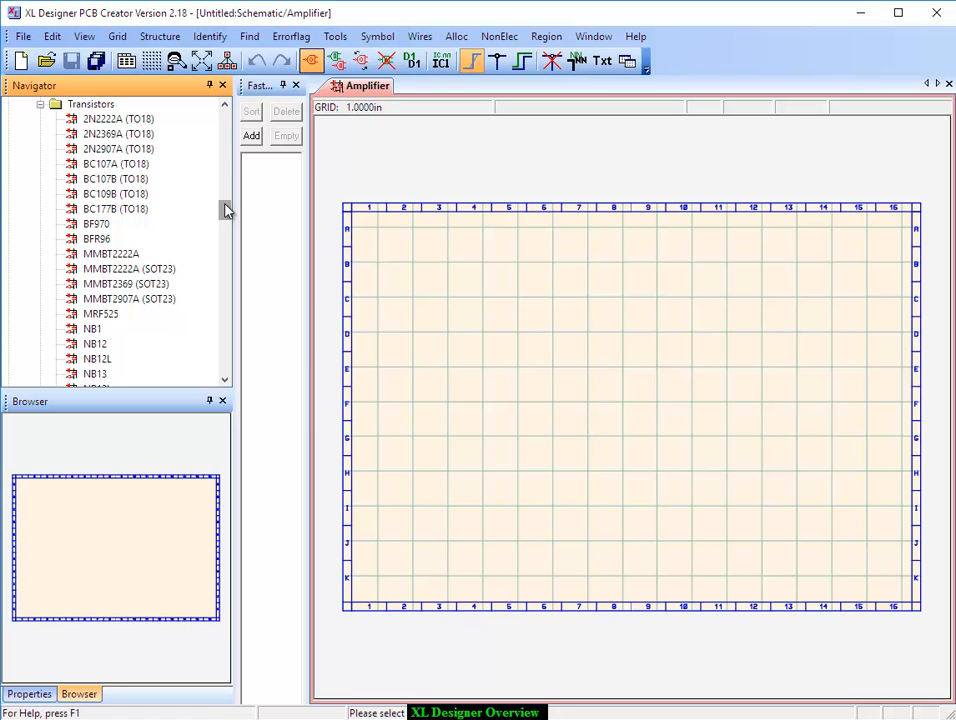
Step: Examine the attributes and symbol previews of the BF970 and NB12 transistors
left_click(96, 226)
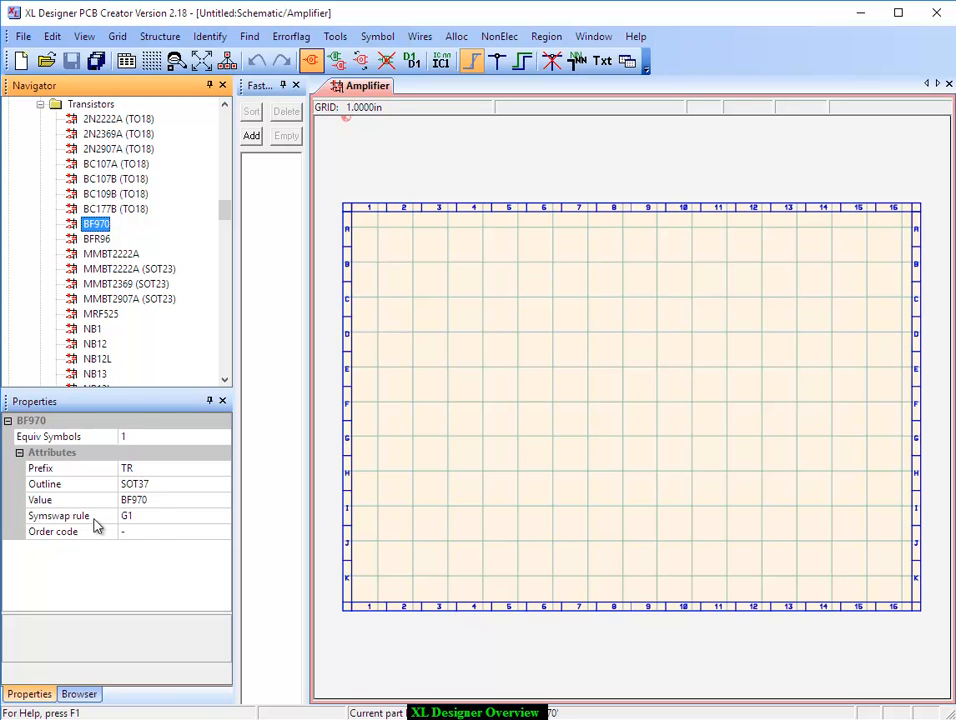
left_click(78, 695)
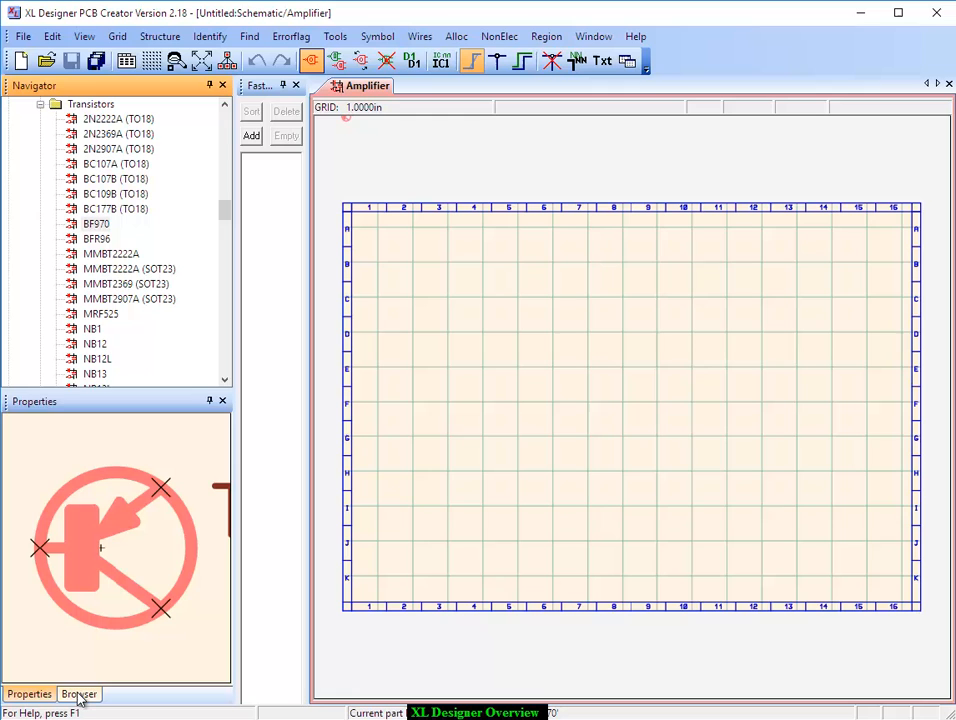
left_click(92, 344)
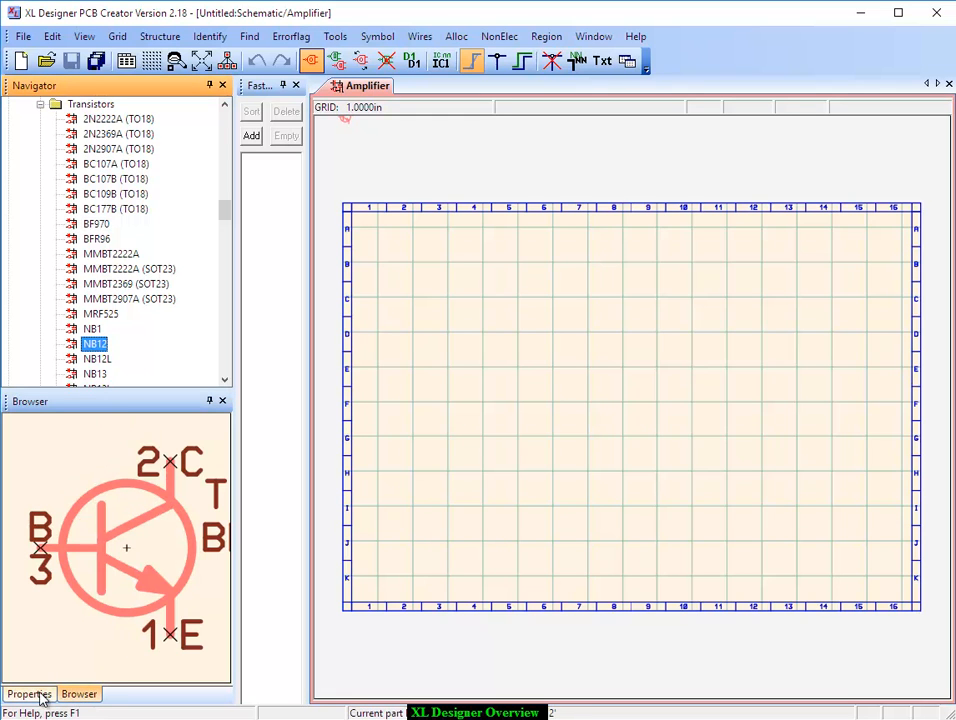
left_click(72, 694)
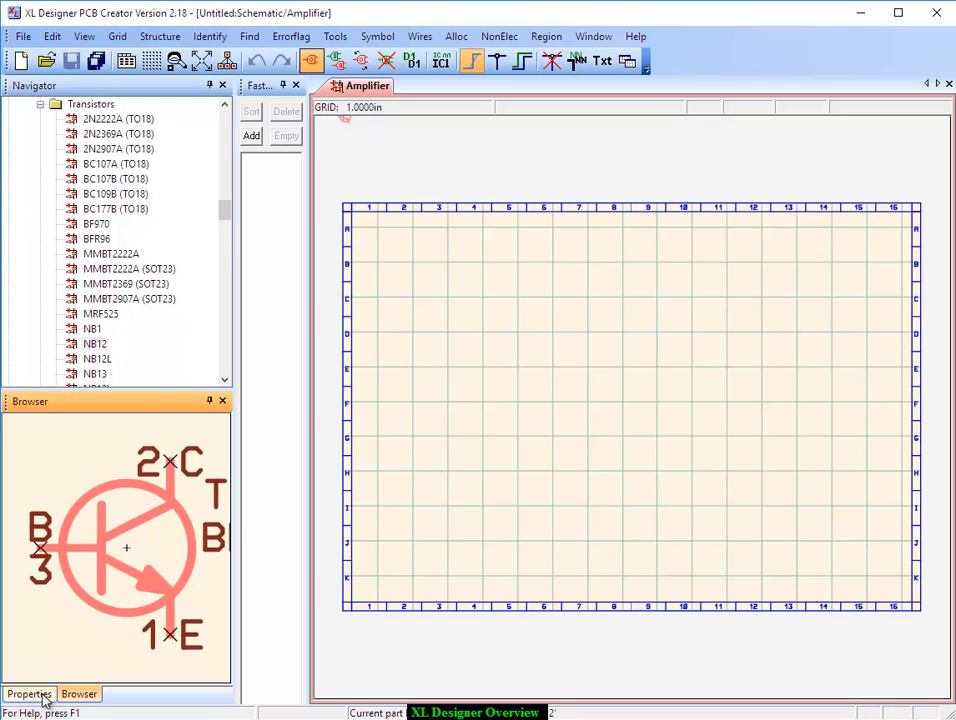
left_click(30, 694)
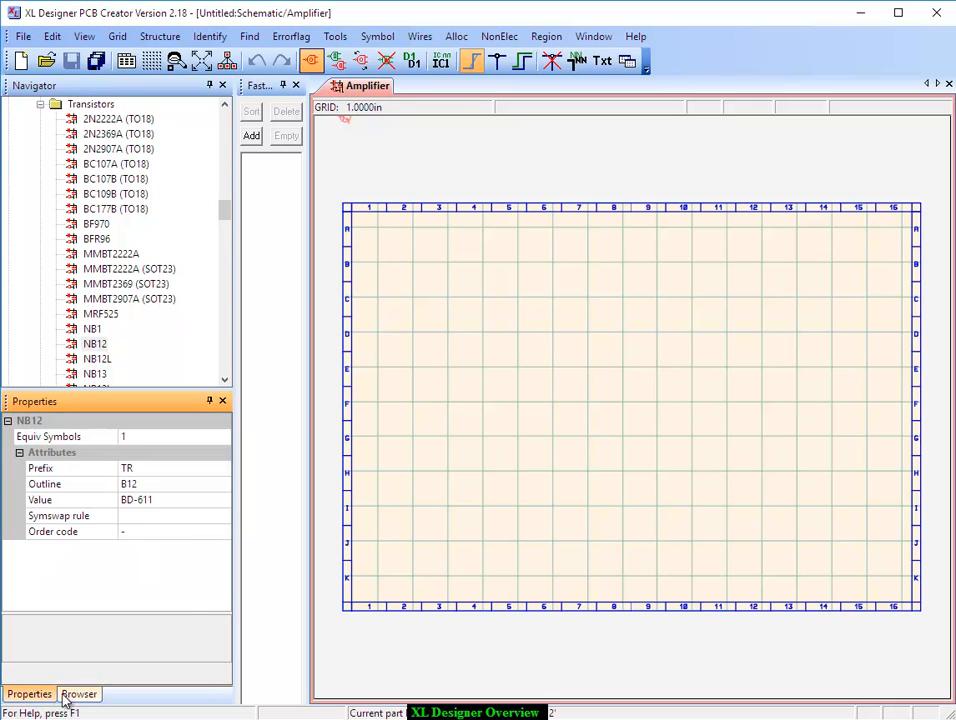
left_click(77, 694)
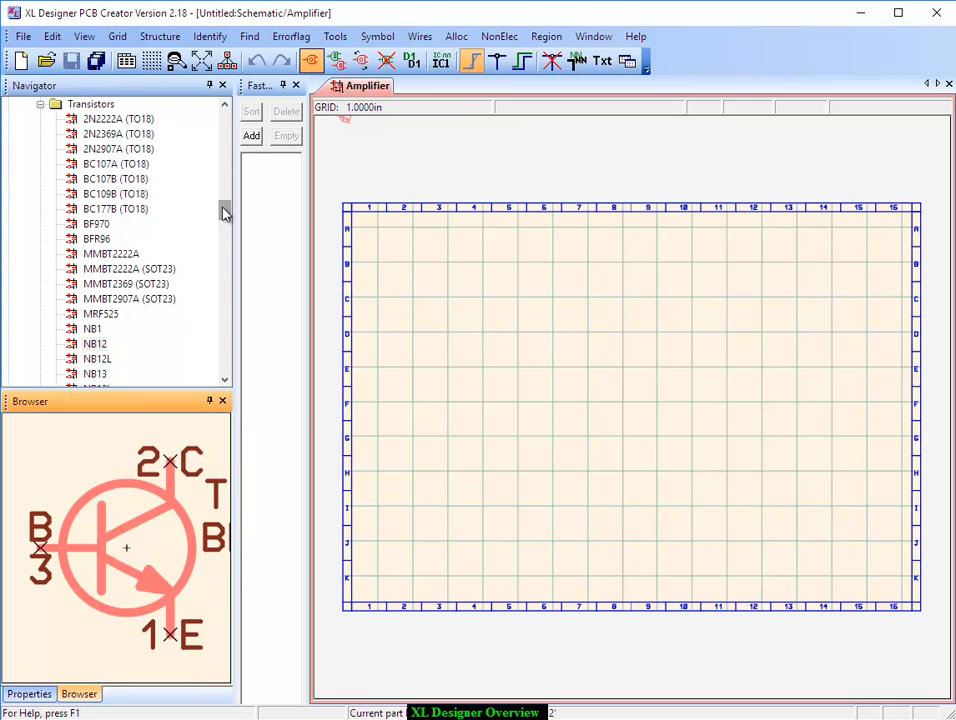
Step: Place three NTO18 transistors on the Amplifier sheet, one near the middle and two farther right, above and below it
left_click_drag(223, 209, 237, 253)
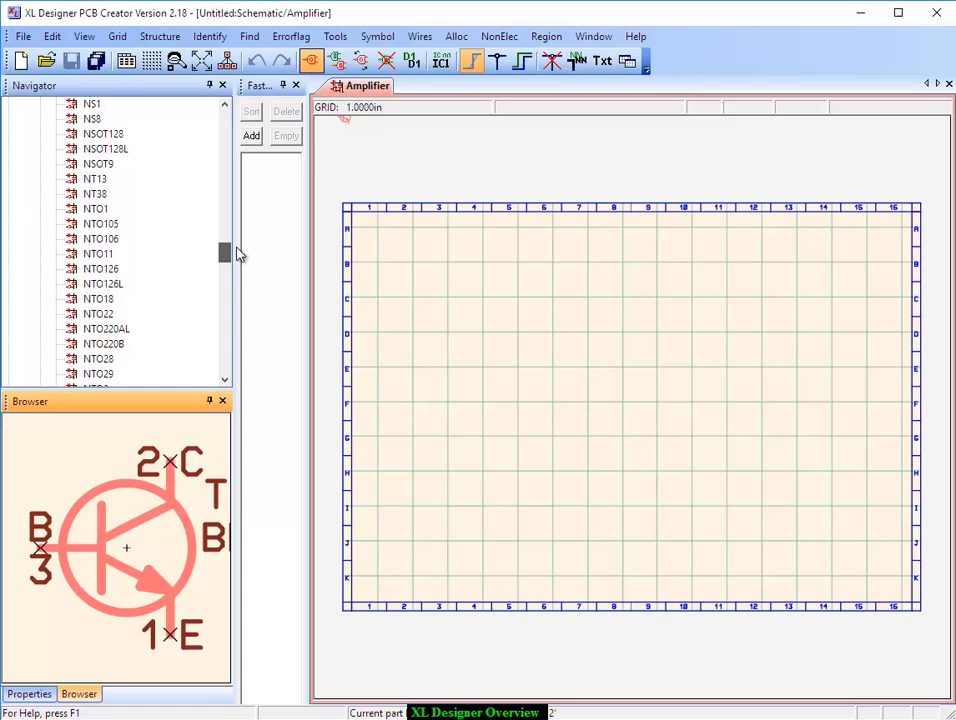
left_click(99, 301)
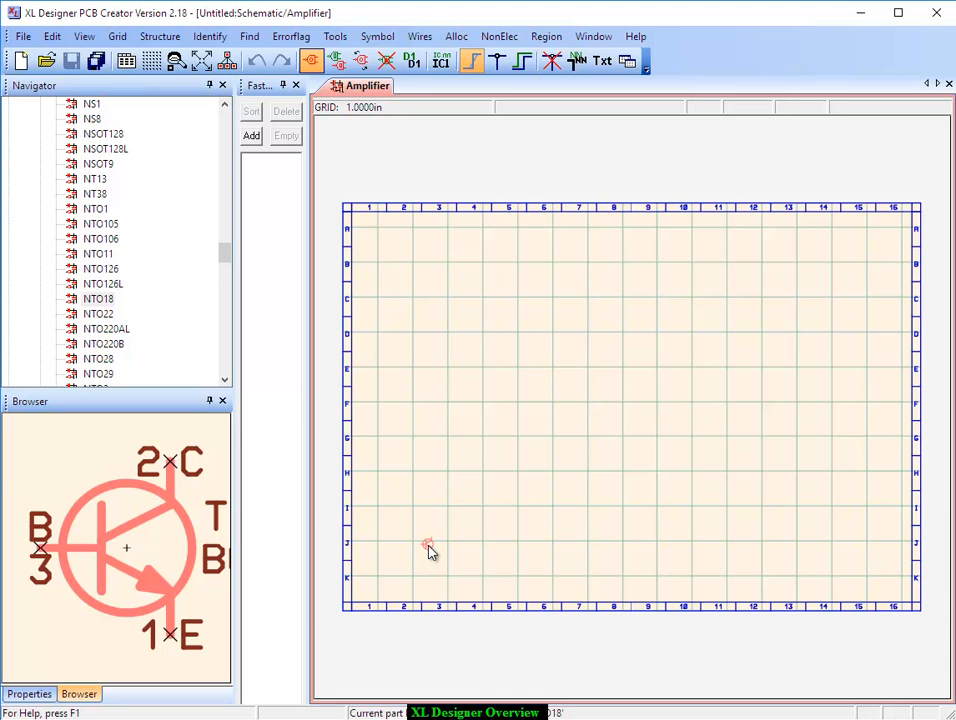
scroll(428, 550, "up", 4)
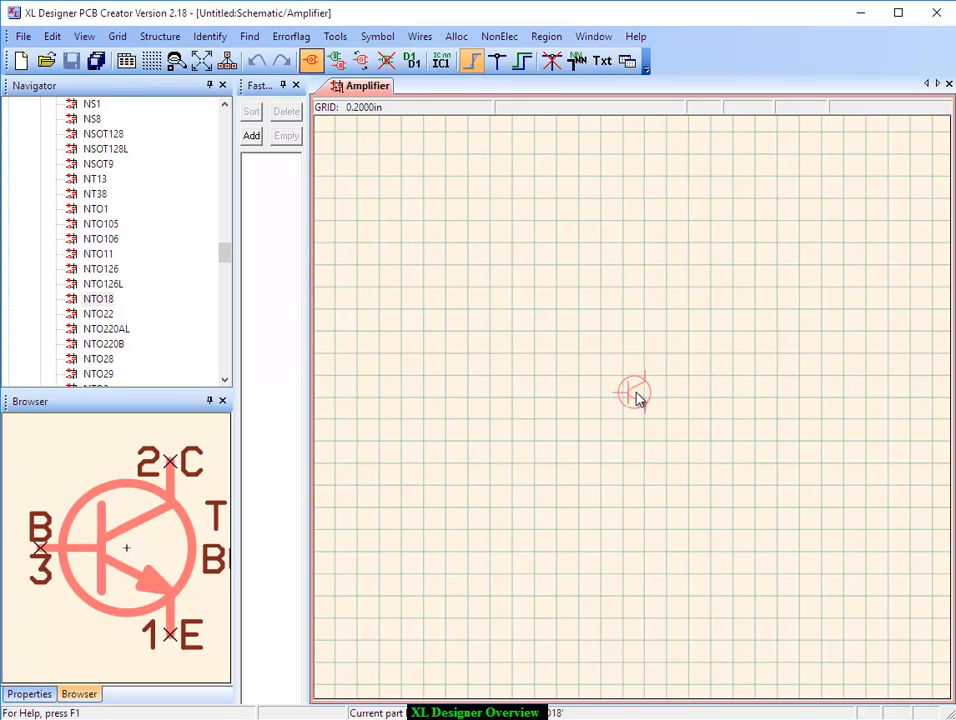
left_click(644, 364)
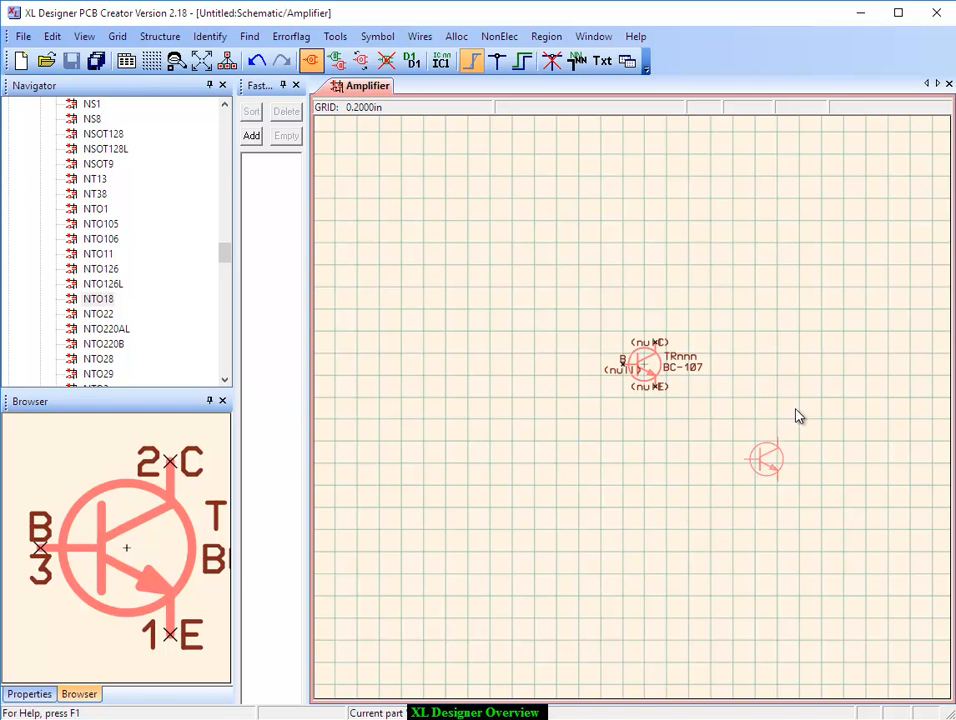
left_click(843, 242)
left_click(888, 474)
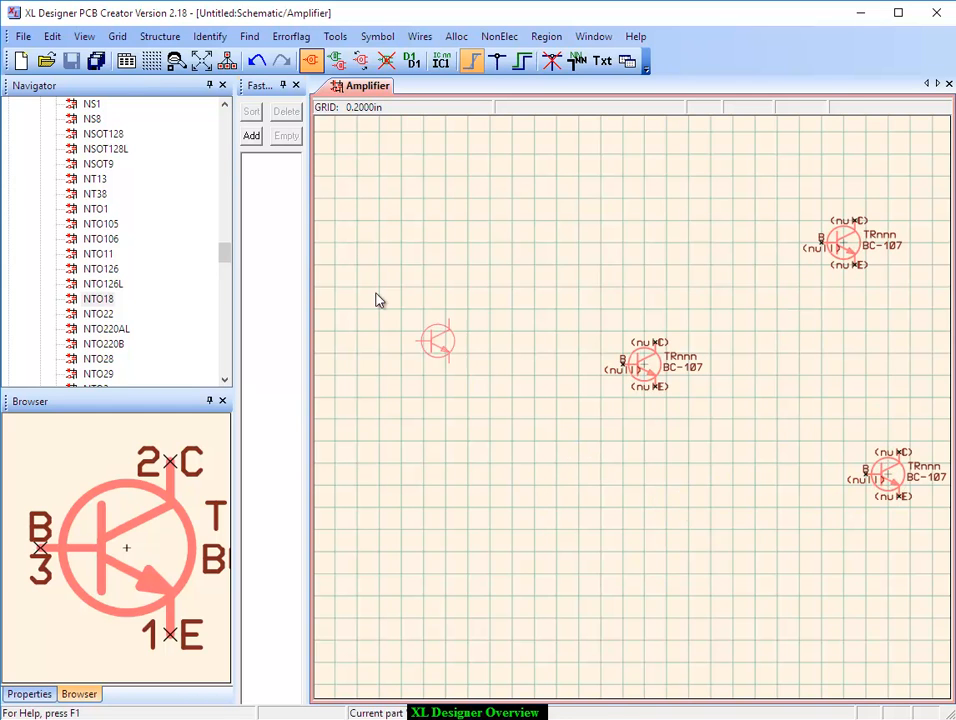
Step: Collapse the Transistors library and open the Resistors library
left_click_drag(224, 258, 224, 192)
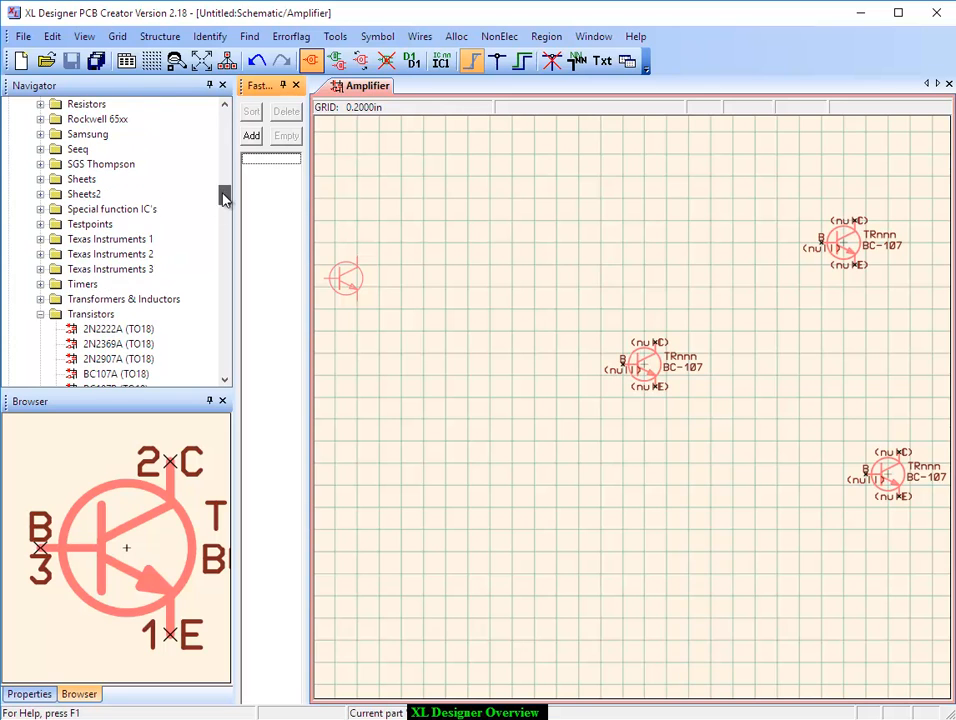
left_click(40, 315)
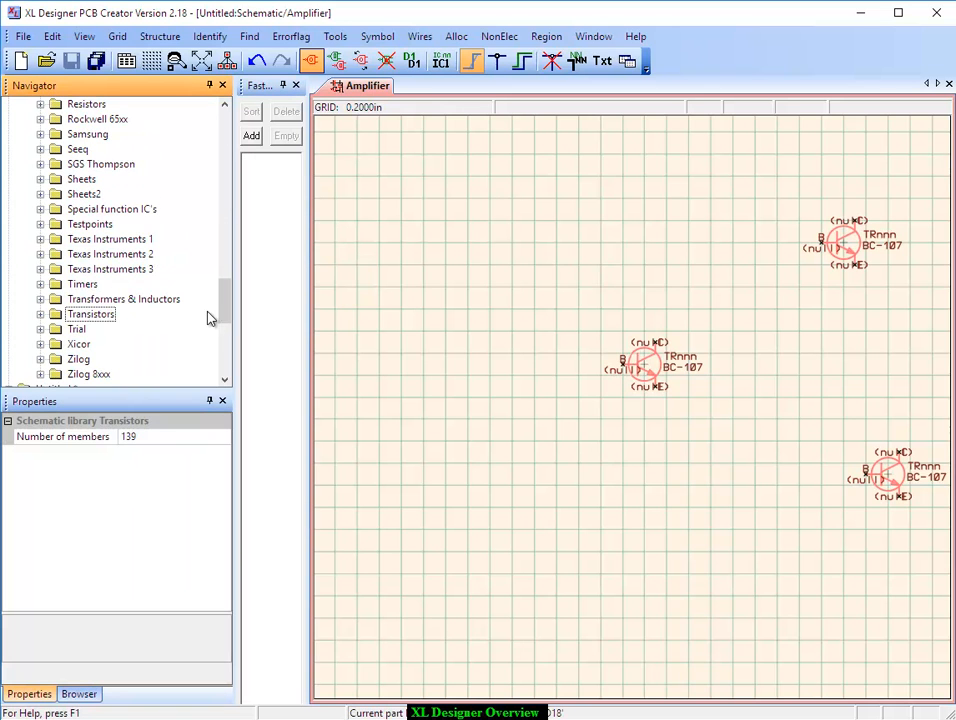
left_click_drag(222, 308, 222, 286)
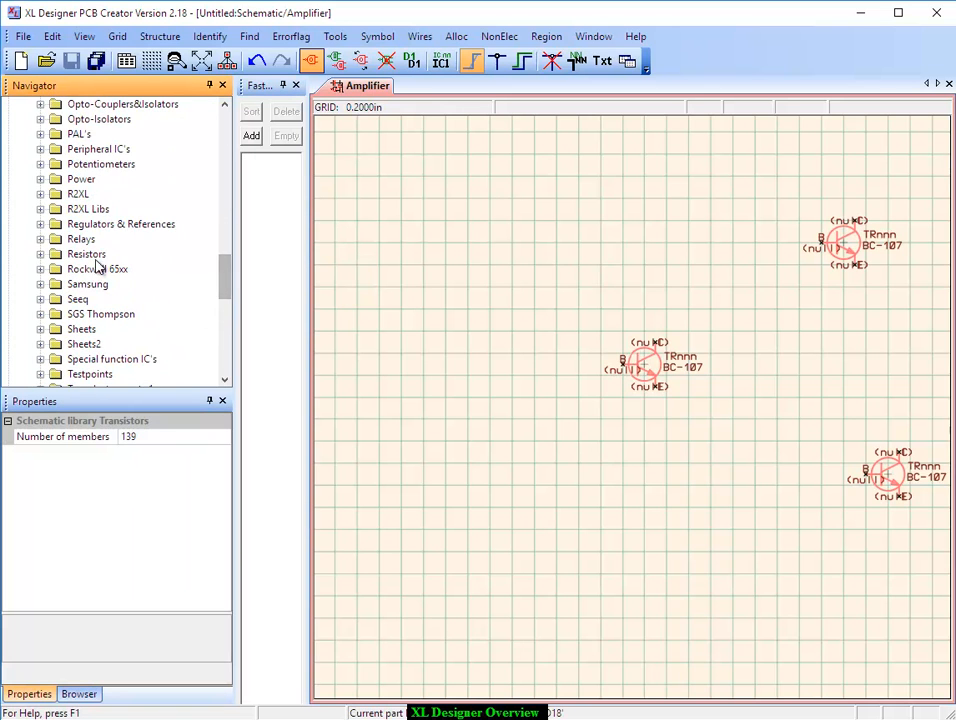
left_click(40, 254)
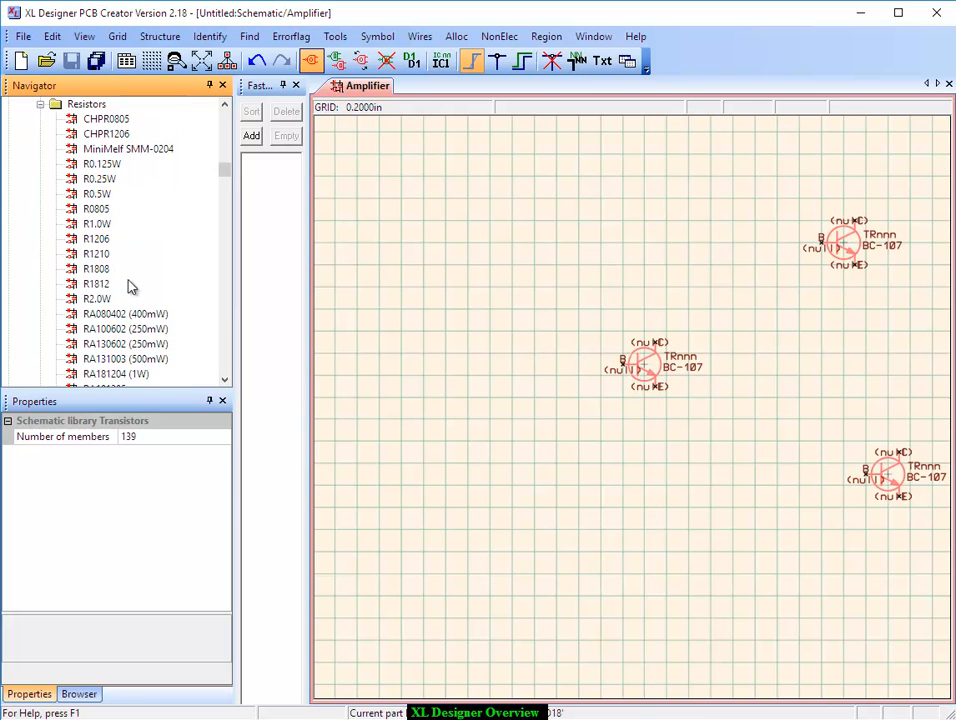
Step: Place three vertically rotated R0805 resistors: one above the middle transistor, one to the left of that resistor, and one below the transistor
left_click(97, 211)
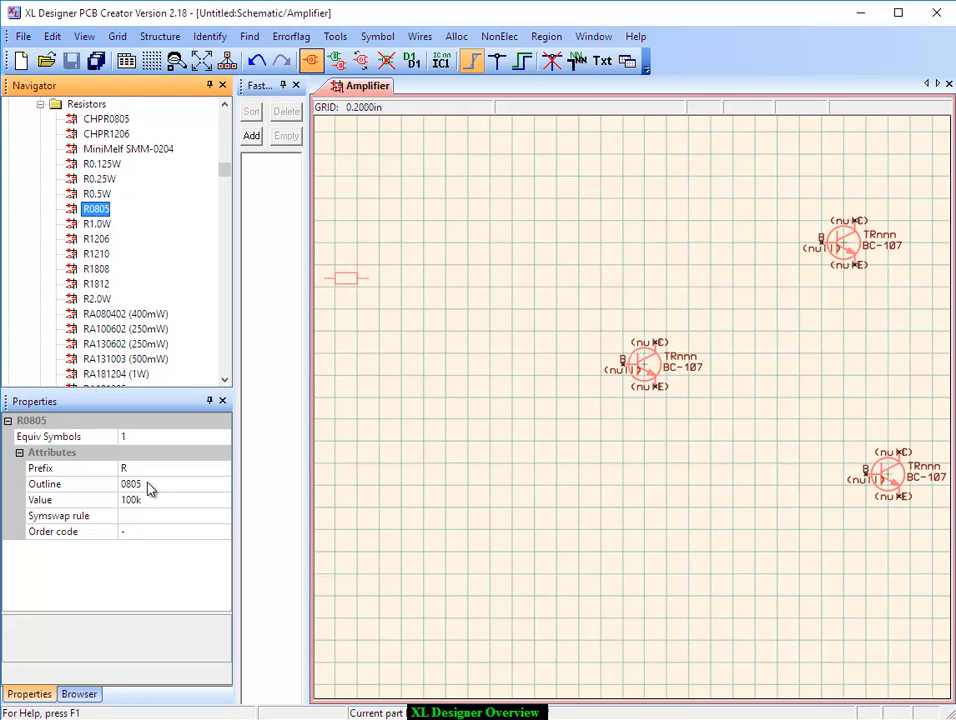
left_click(79, 694)
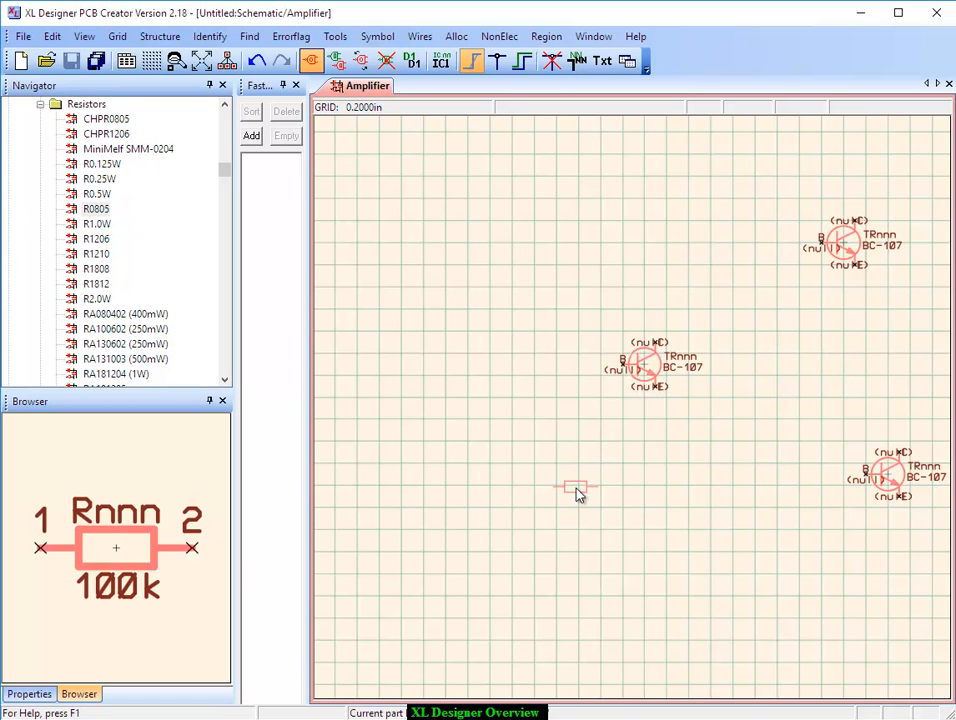
key("r")
left_click(655, 231)
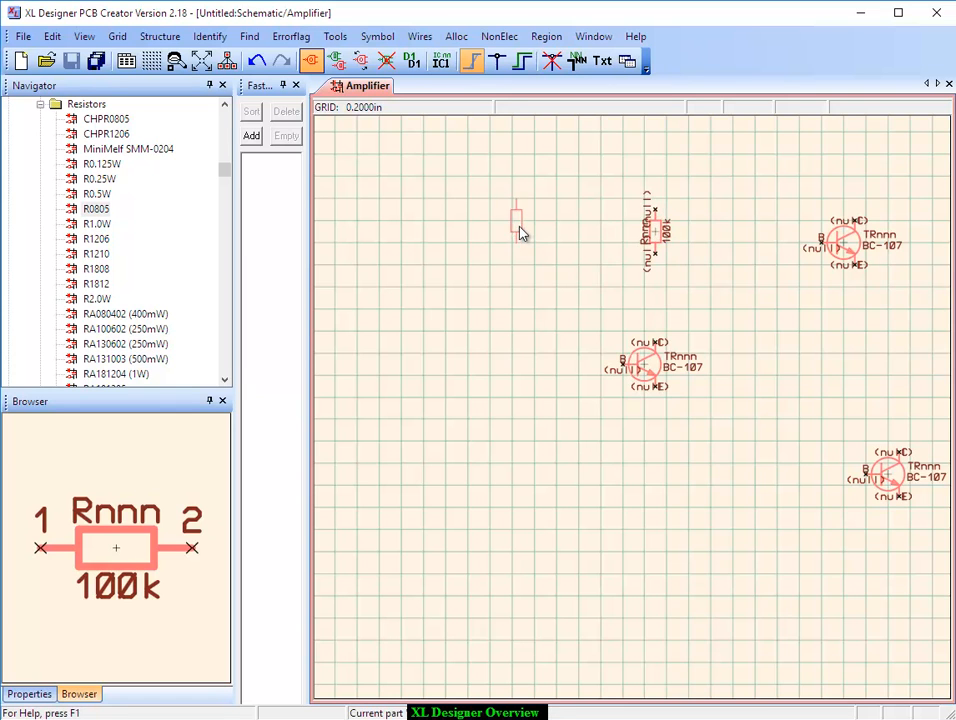
left_click(519, 230)
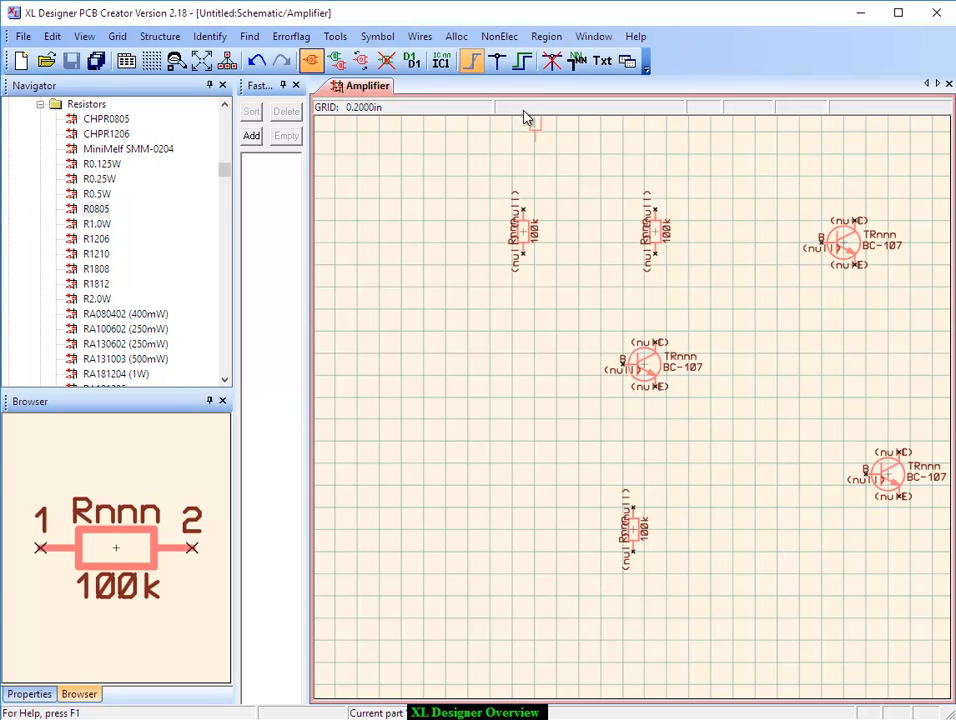
Step: Switch from the Resistors to the Capacitors library and place a vertically oriented CAPA12 capacitor left of the lower resistor
left_click(41, 106)
left_click_drag(224, 298, 227, 172)
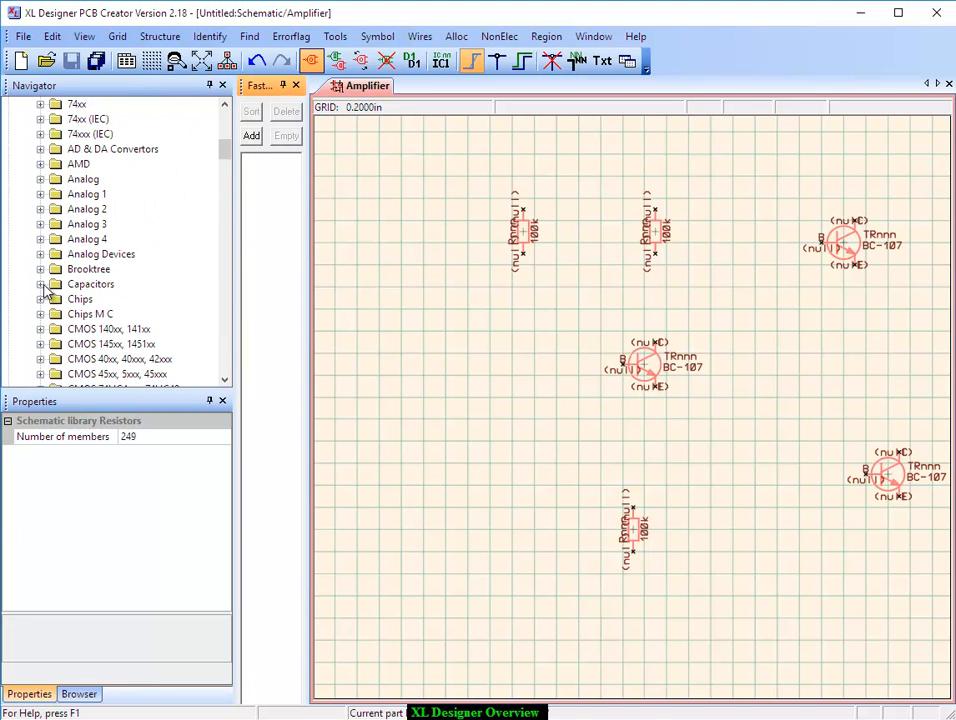
left_click(41, 284)
left_click(102, 225)
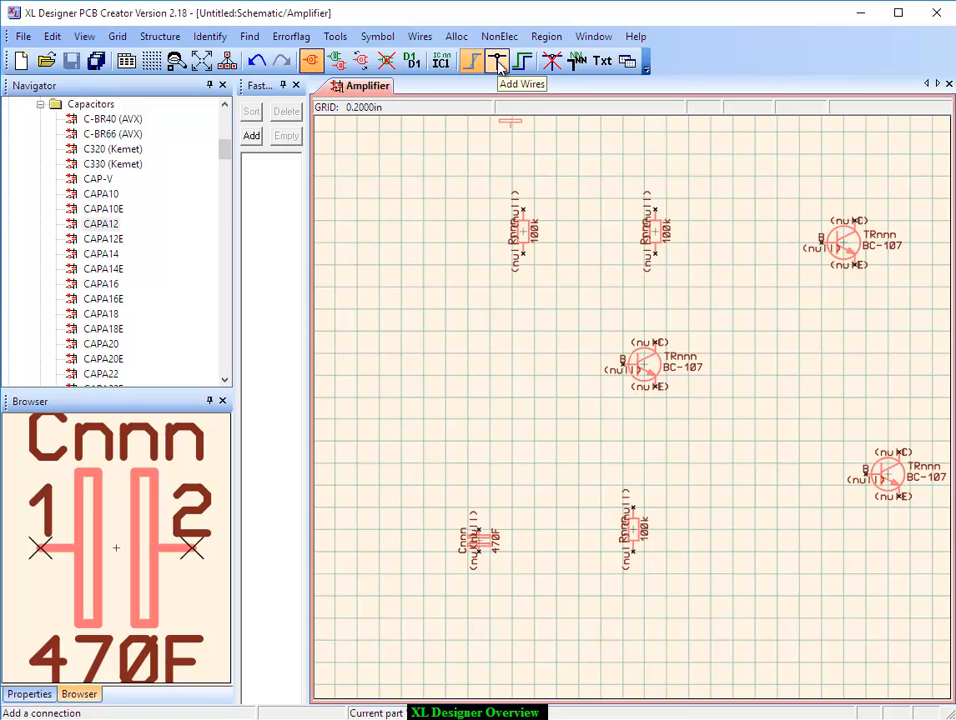
Step: Insert a connection from the lower pin of the resistor above the middle transistor to that transistor's collector
left_click(419, 36)
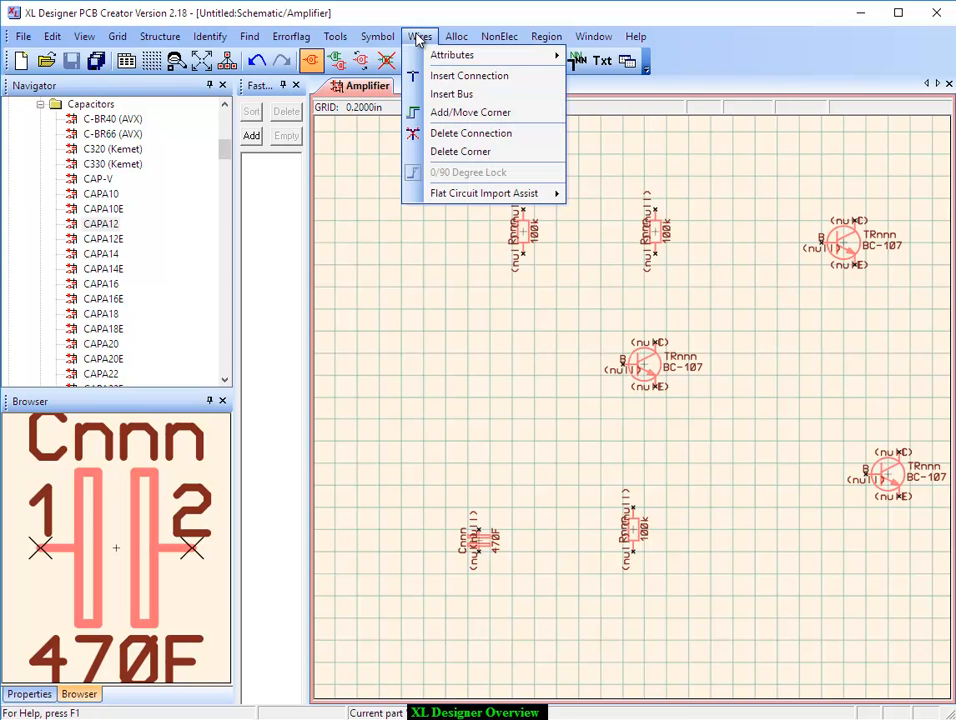
left_click(475, 78)
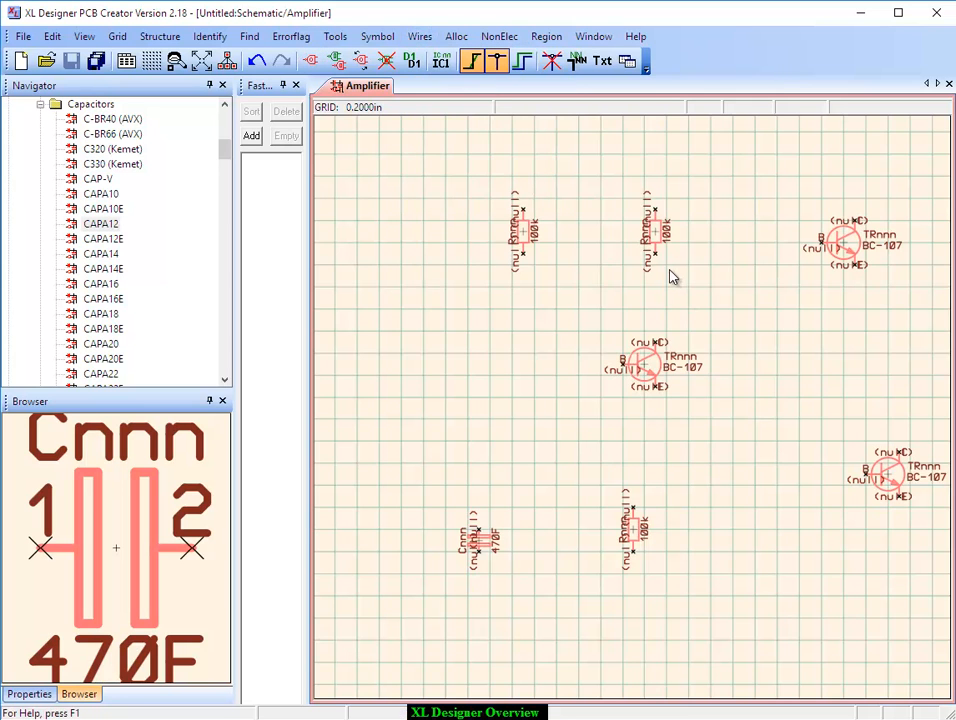
scroll(661, 299, "up", 1)
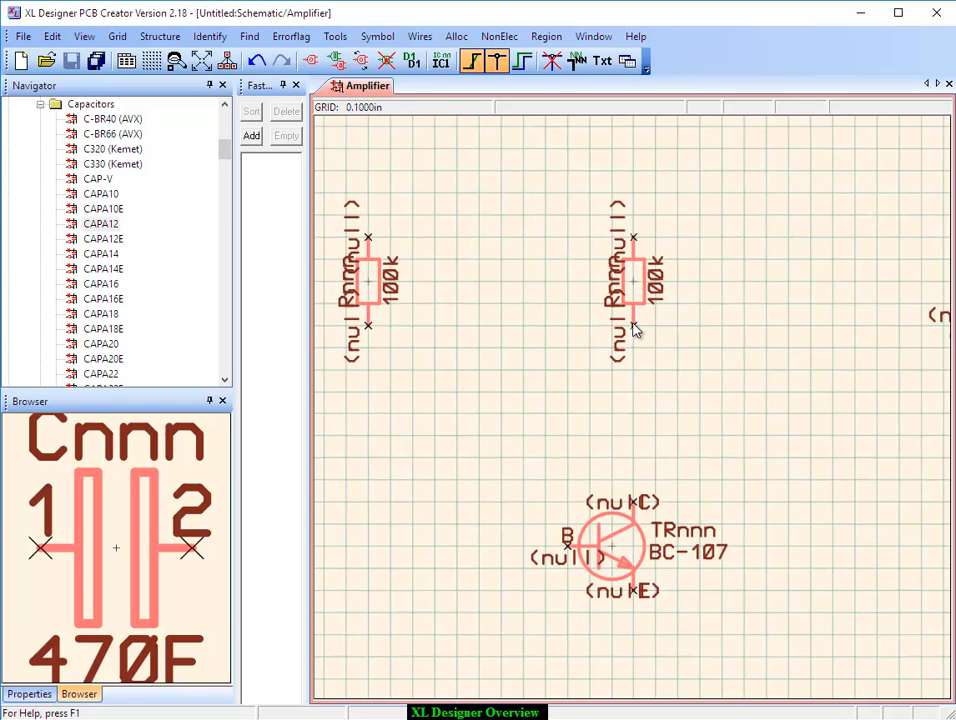
left_click(633, 326)
left_click(634, 503)
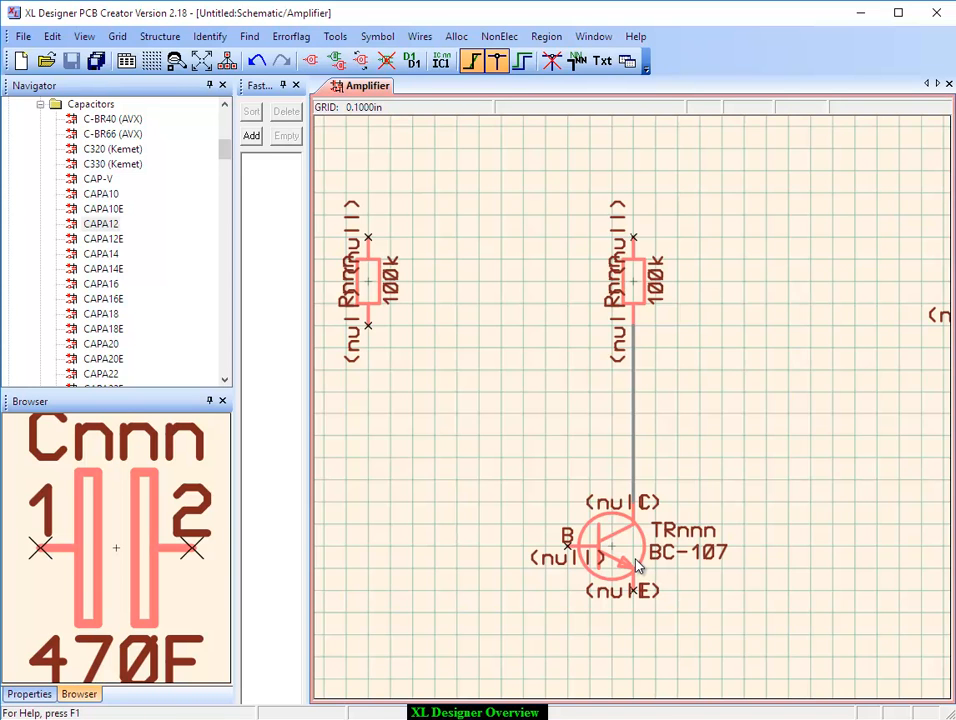
Step: Allocate the two upper resistors individually, first the one wired to the transistor as R1 and then the left one as R2
left_click(457, 38)
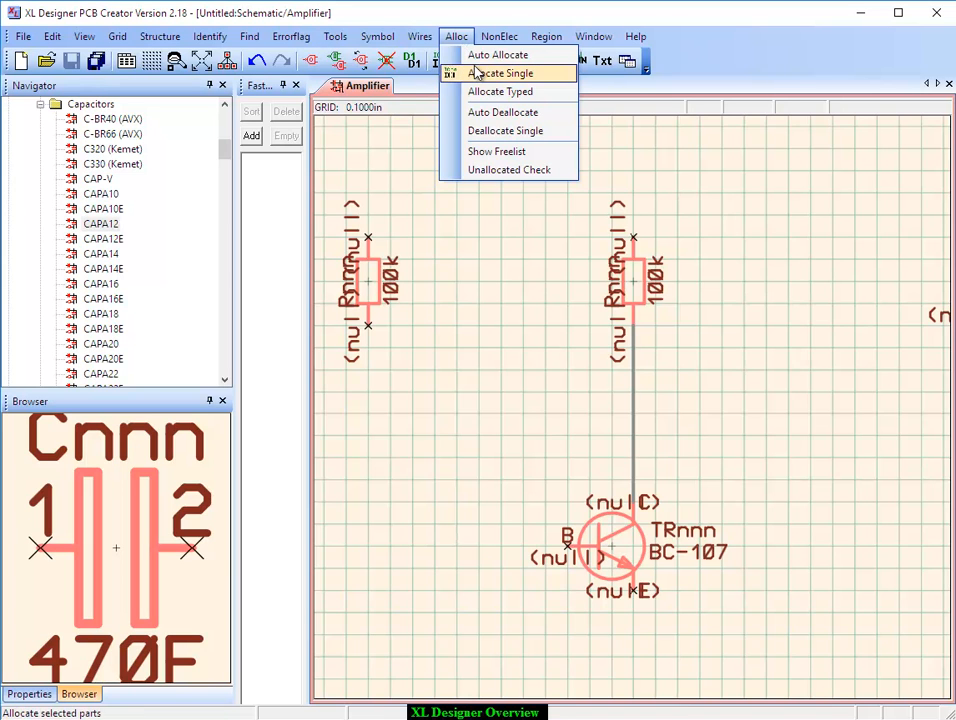
left_click(480, 74)
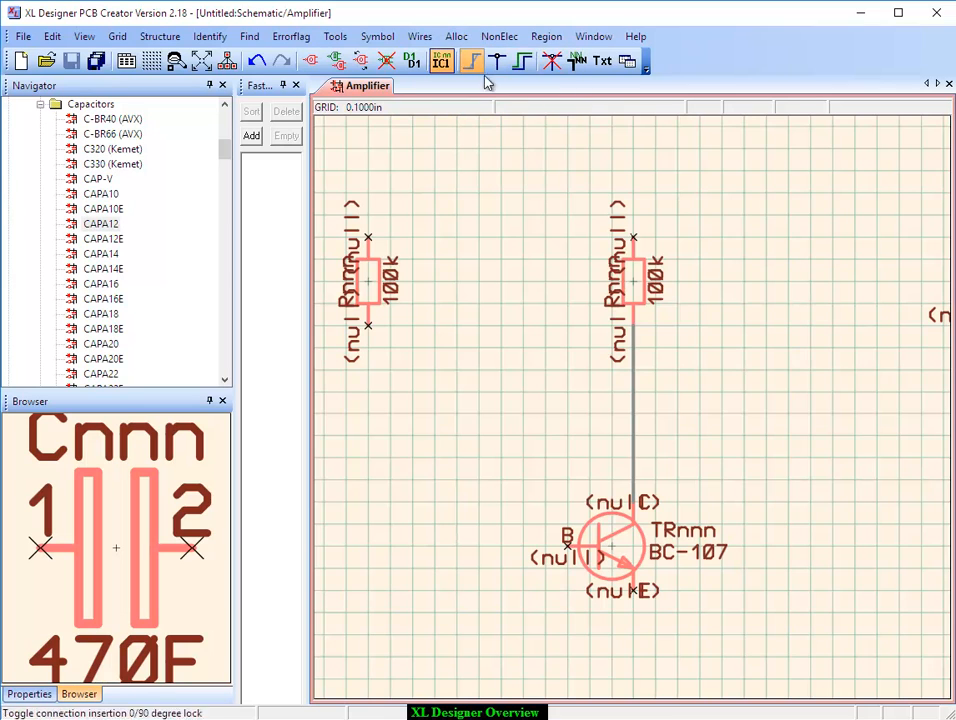
left_click(640, 283)
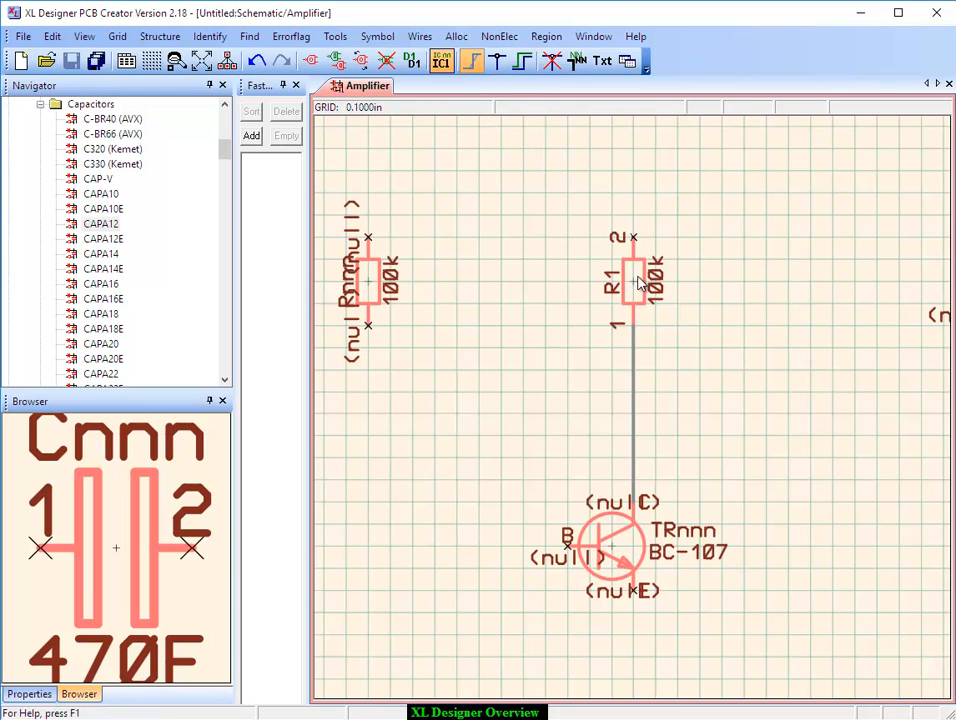
left_click(407, 300)
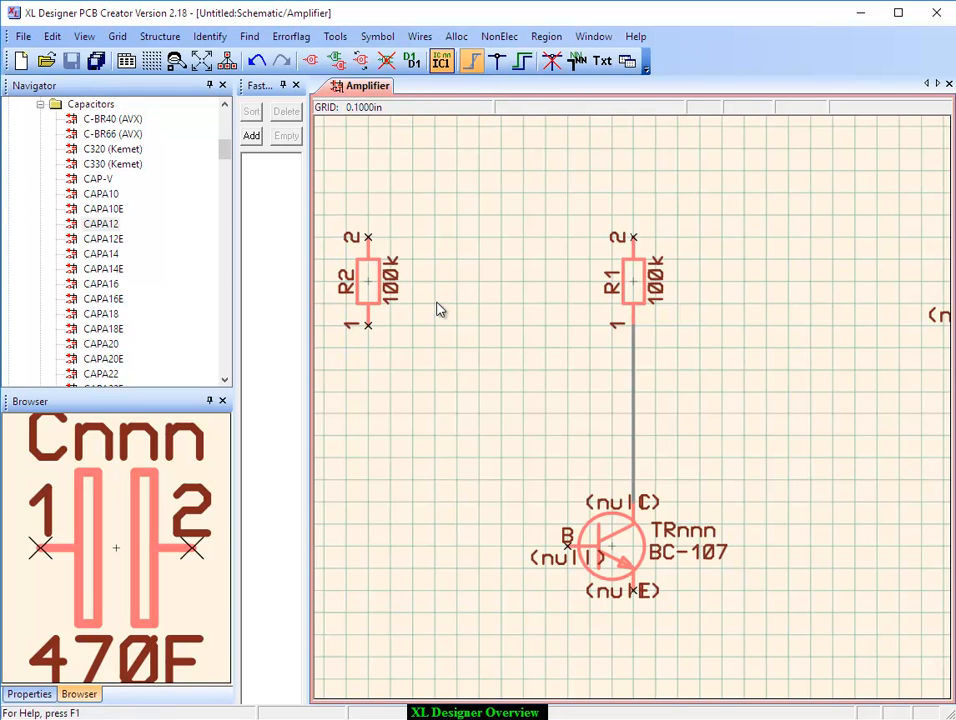
Step: Auto-allocate all remaining parts in the design with the Allocate everything option
left_click(457, 37)
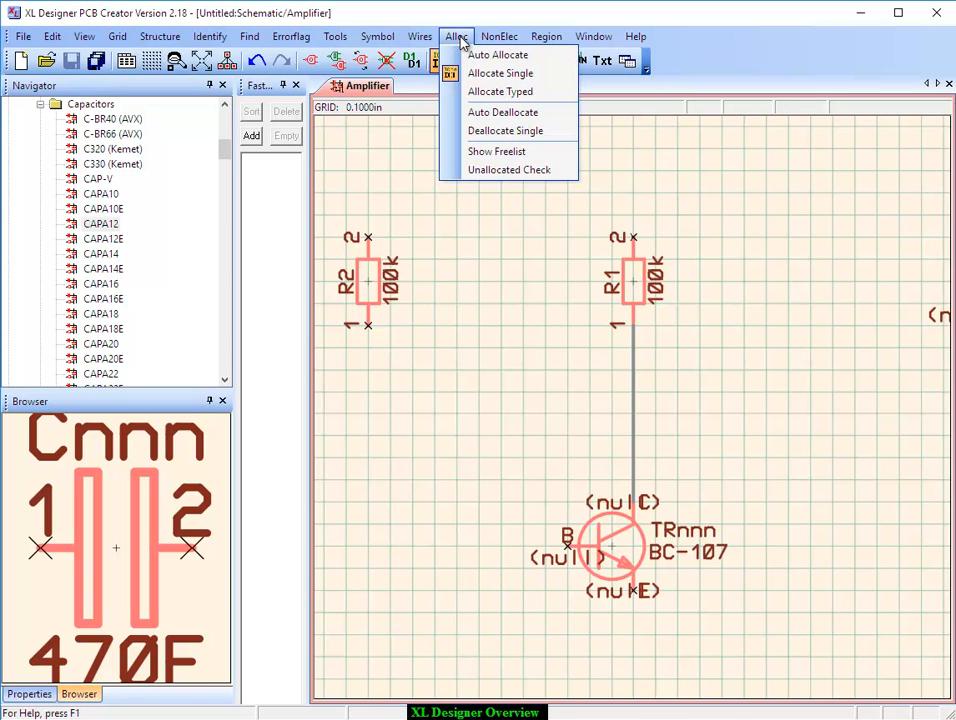
left_click(497, 55)
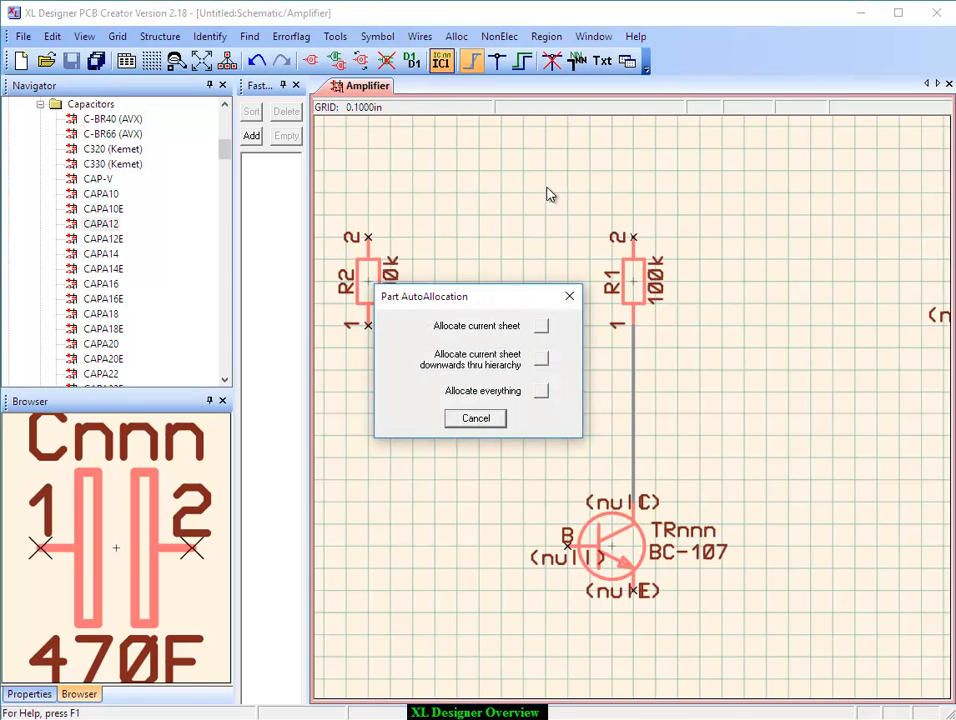
left_click(541, 392)
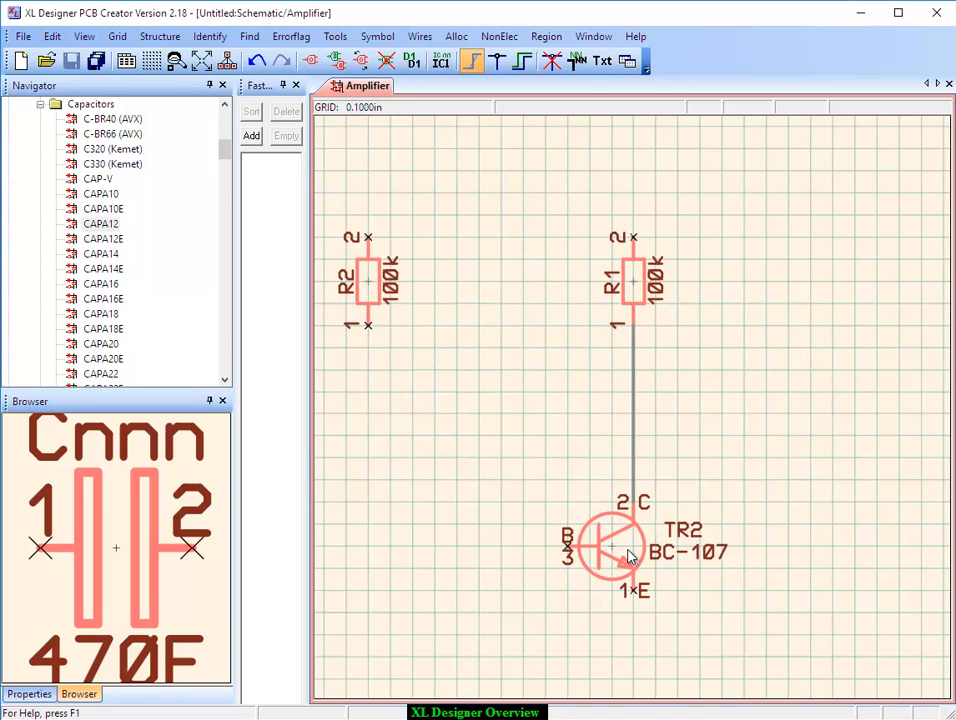
scroll(631, 543, "down", 1)
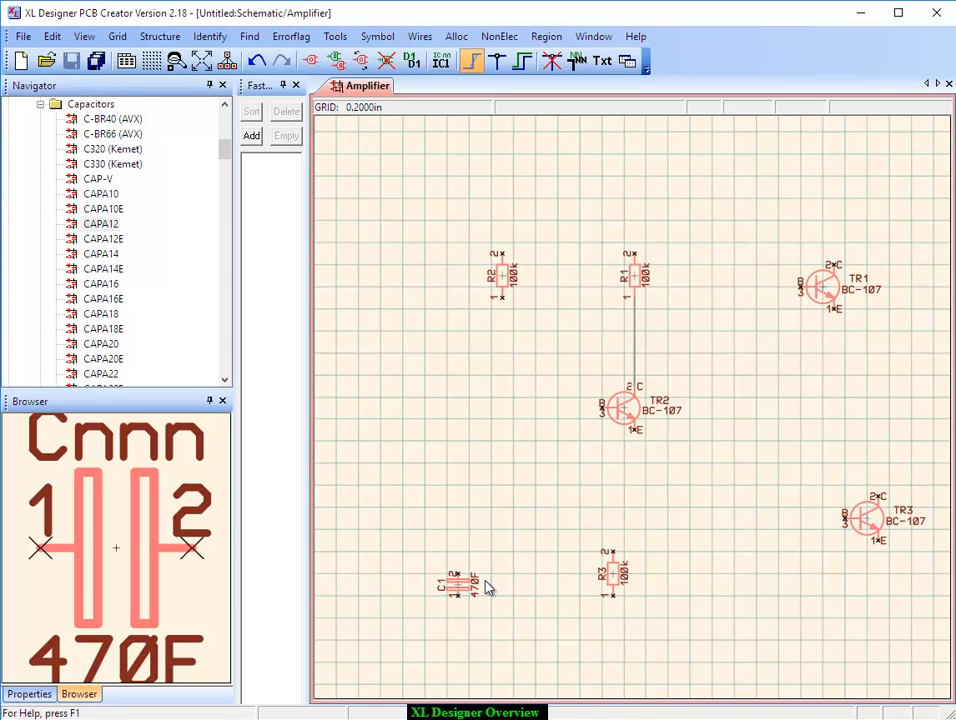
Step: Wire pin 1 of R2 into the middle of the connection between R1 and TR2's collector
left_click(497, 61)
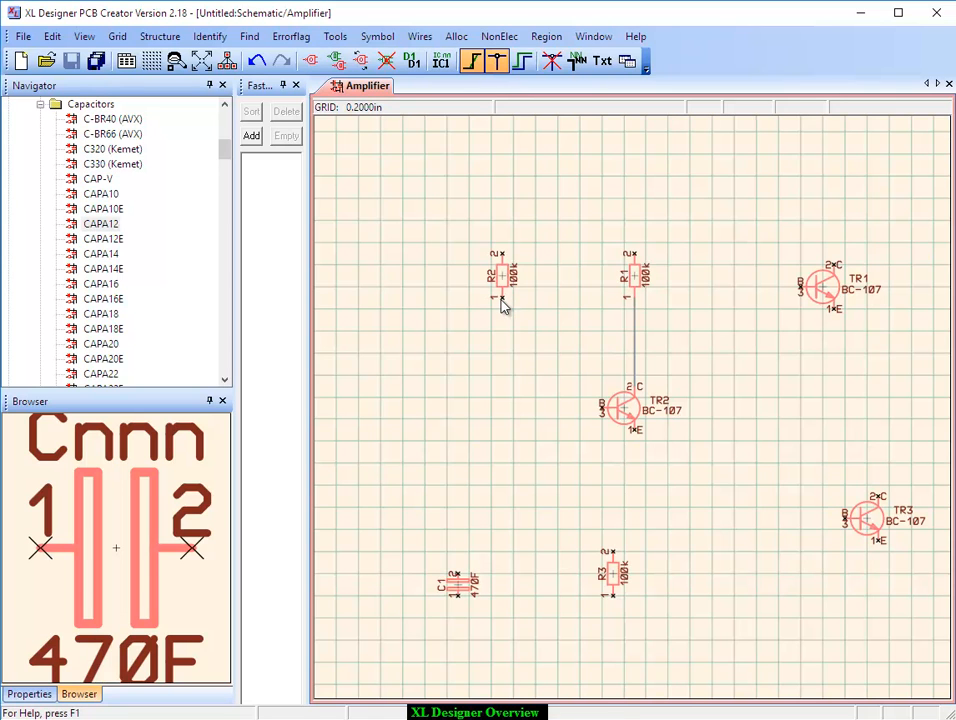
left_click_drag(507, 325, 640, 345)
scroll(636, 348, "up", 1)
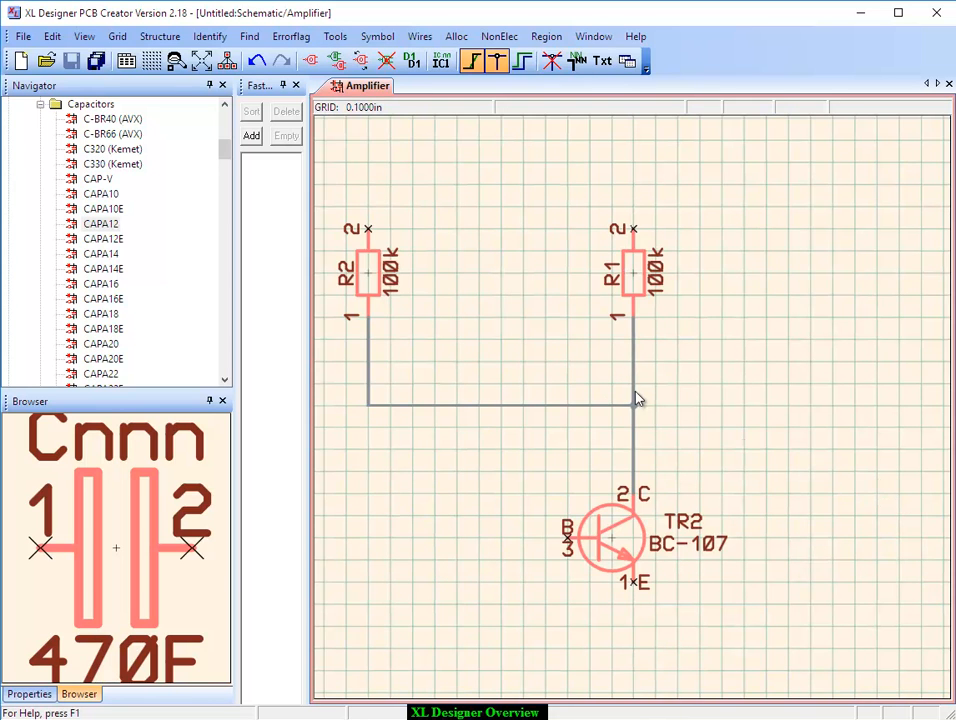
scroll(640, 401, "down", 1)
middle_click(672, 433)
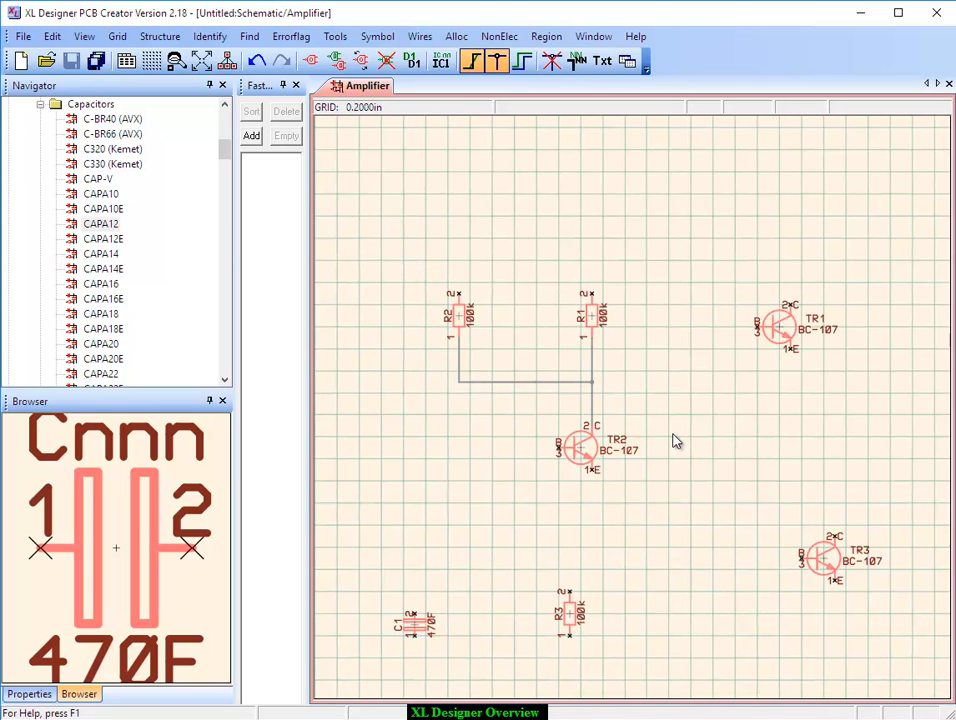
Step: Wire TR2's emitter to pin 2 of C1 and connect pin 2 of R3 to the same wire
left_click(592, 471)
left_click(415, 525)
left_click(413, 614)
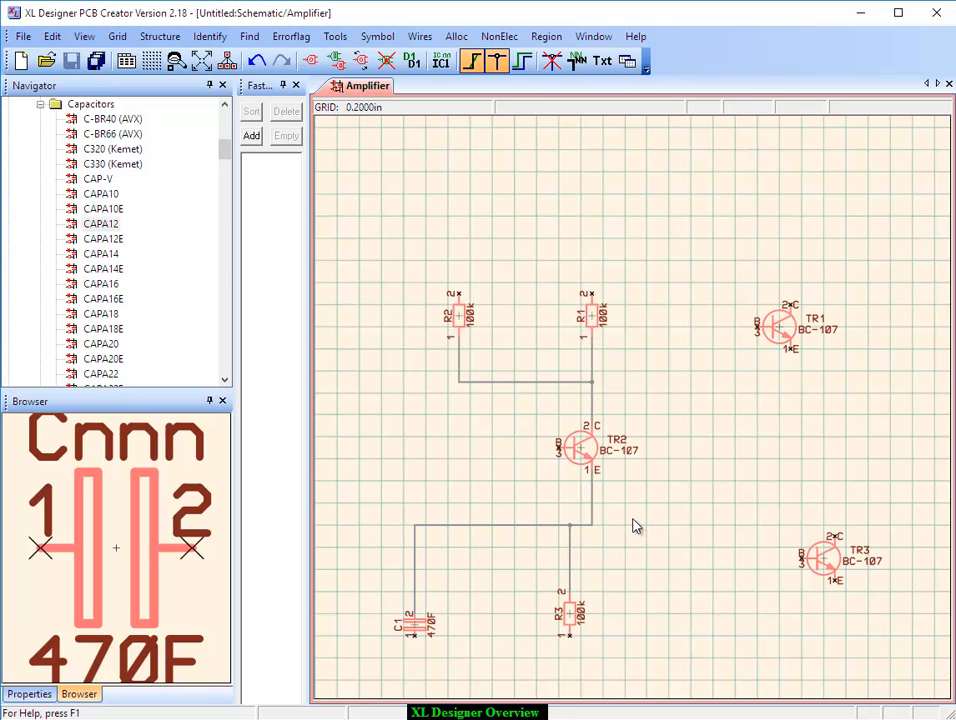
Step: Connect pin 2 of R2 to pin 2 of R1 with an upper rail, and pin 1 of C1 to pin 1 of R3 with a lower rail
left_click(459, 293)
left_click(459, 238)
left_click(592, 292)
left_click(414, 636)
left_click(568, 670)
left_click(570, 637)
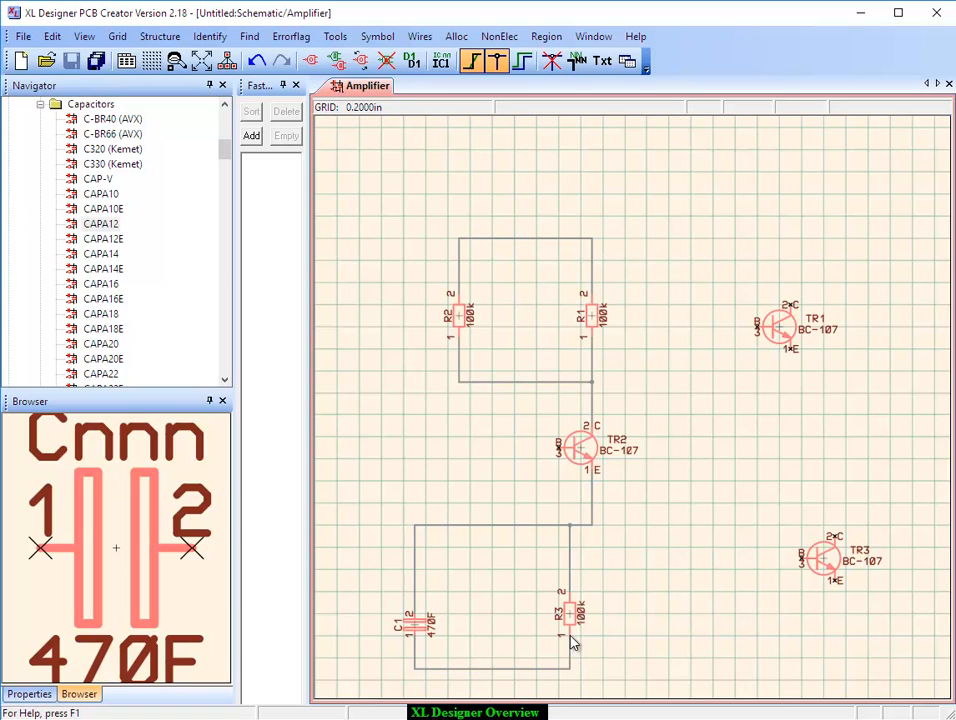
Step: Draw an open-ended output wire to the right from TR2's emitter connection and add short stubs at both ends of the upper and lower rails
left_click(591, 493)
left_click(655, 500)
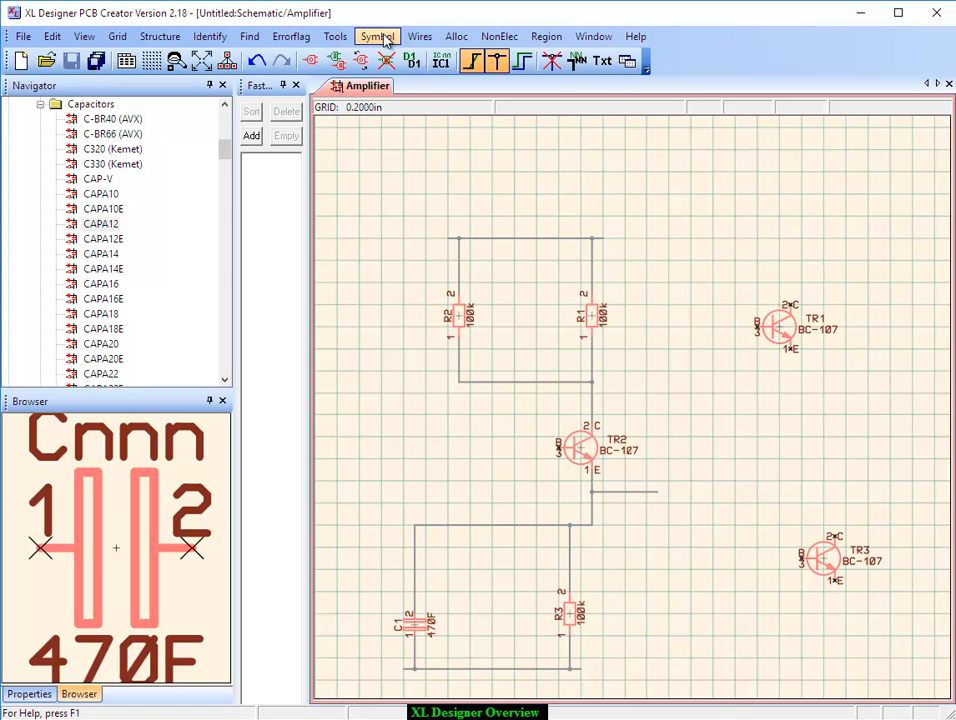
Step: Move R2 aside with its wires attached, rotate it through a full turn and return it to its original place
left_click(336, 61)
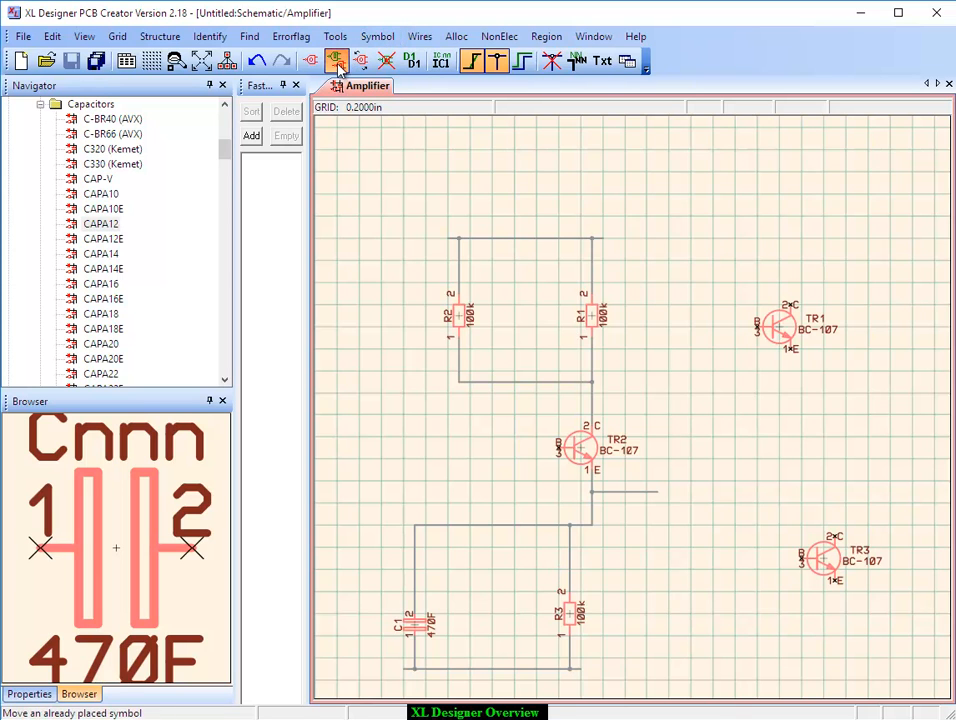
left_click_drag(462, 320, 500, 327)
key("r")
key("r")
key("r")
key("r")
left_click_drag(507, 340, 460, 318)
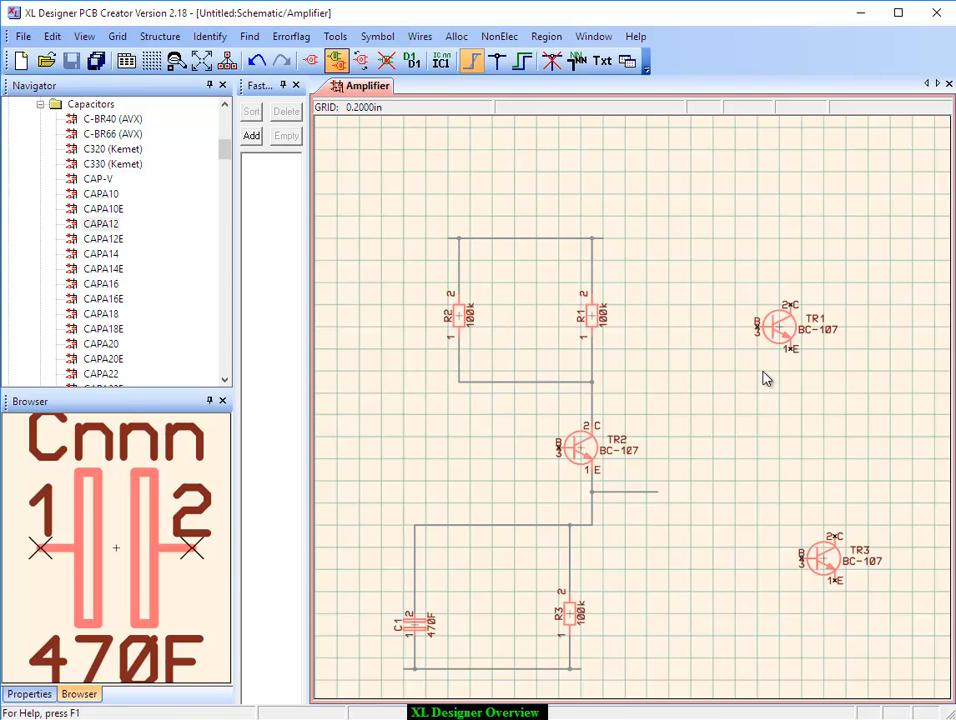
Step: Delete the unconnected transistors TR1 and TR3 from the sheet
left_click(385, 61)
left_click(778, 332)
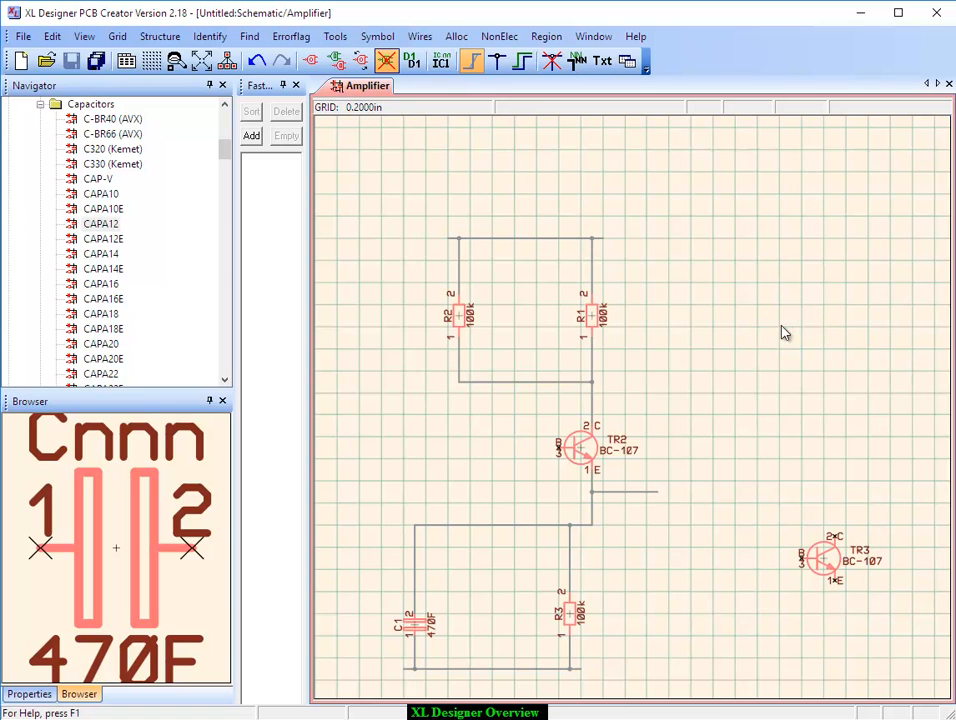
left_click(840, 570)
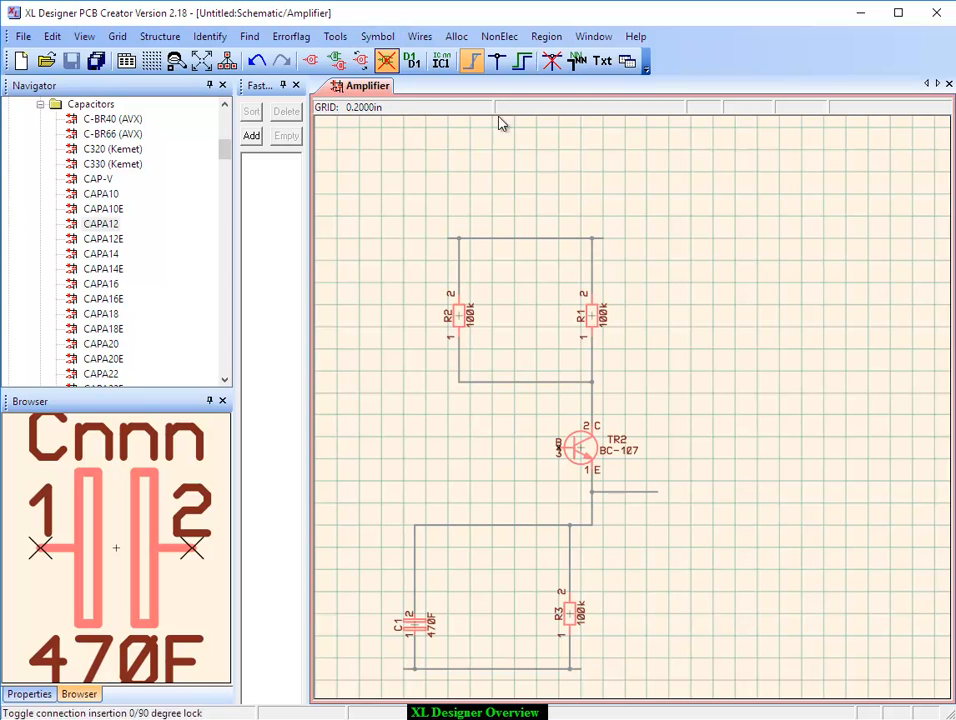
Step: Add the signal name Out1 to the open-ended output wire from TR2's emitter and place its label just above the wire
left_click(425, 38)
mouse_move(452, 56)
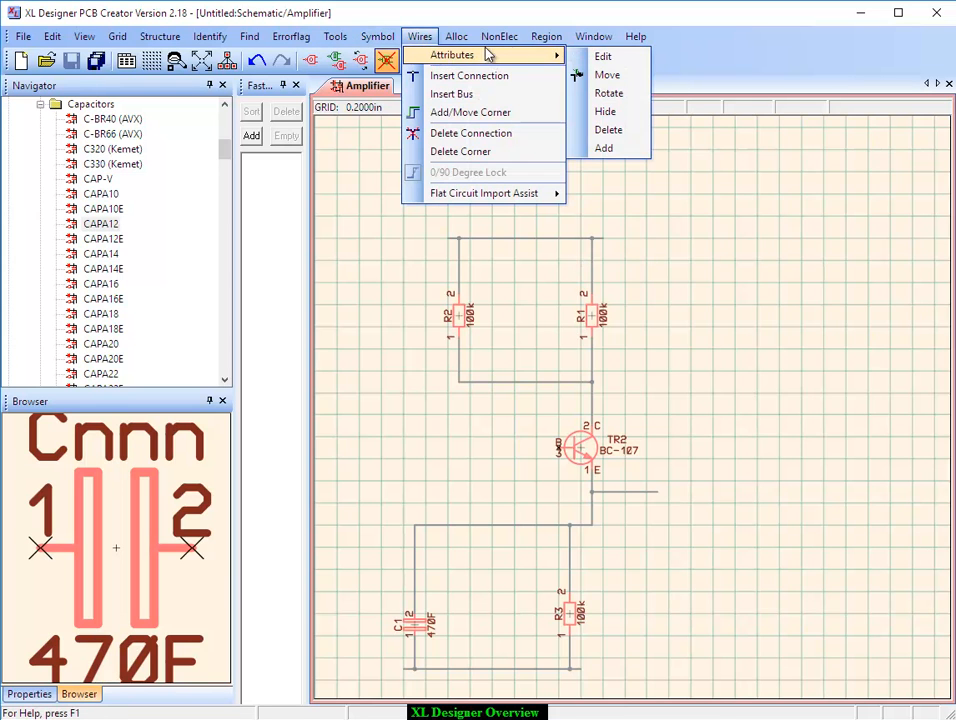
left_click(612, 148)
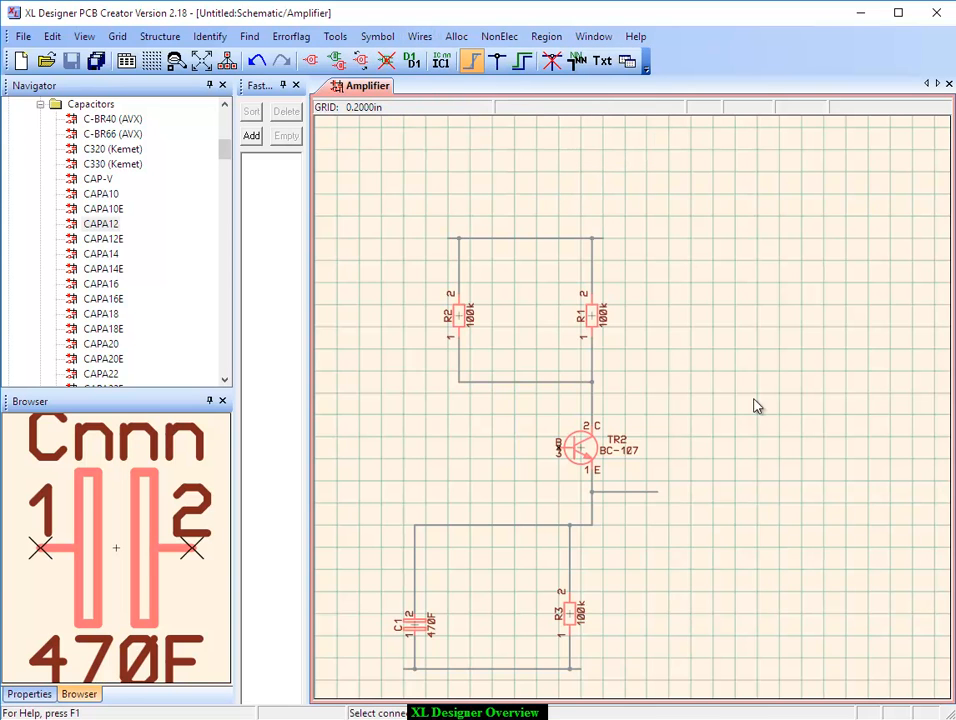
left_click(653, 492)
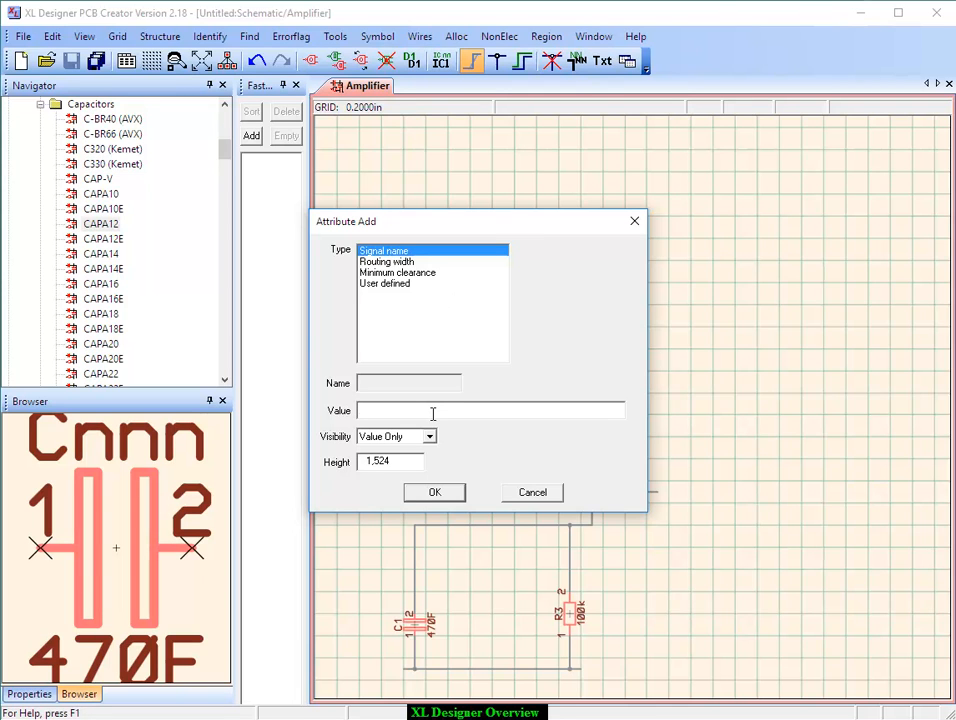
type("ut1")
key("Return")
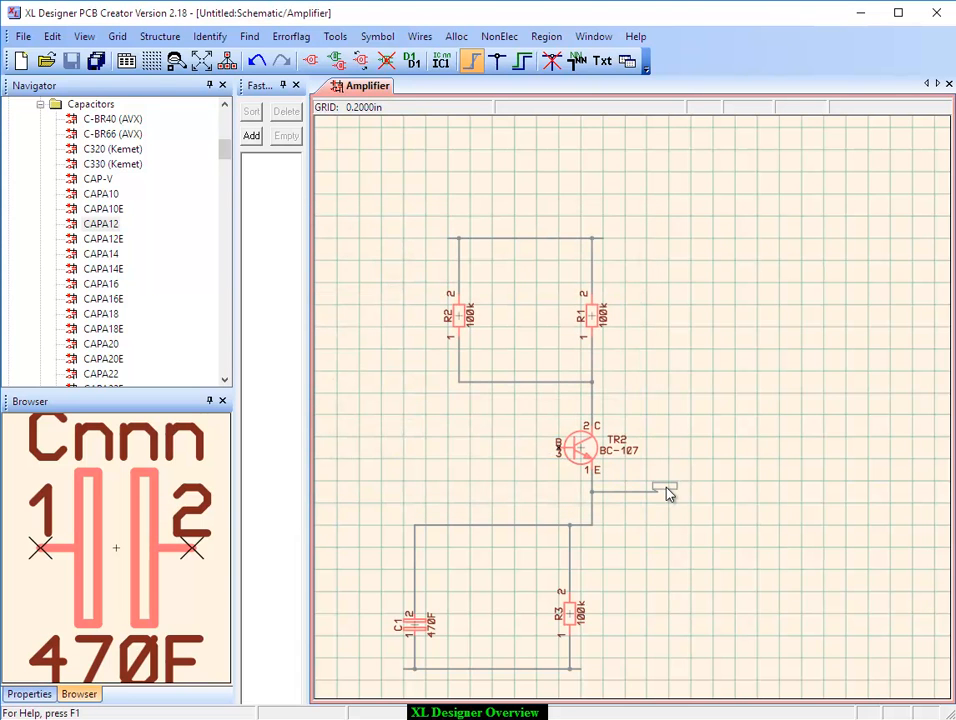
scroll(668, 493, "up", 1)
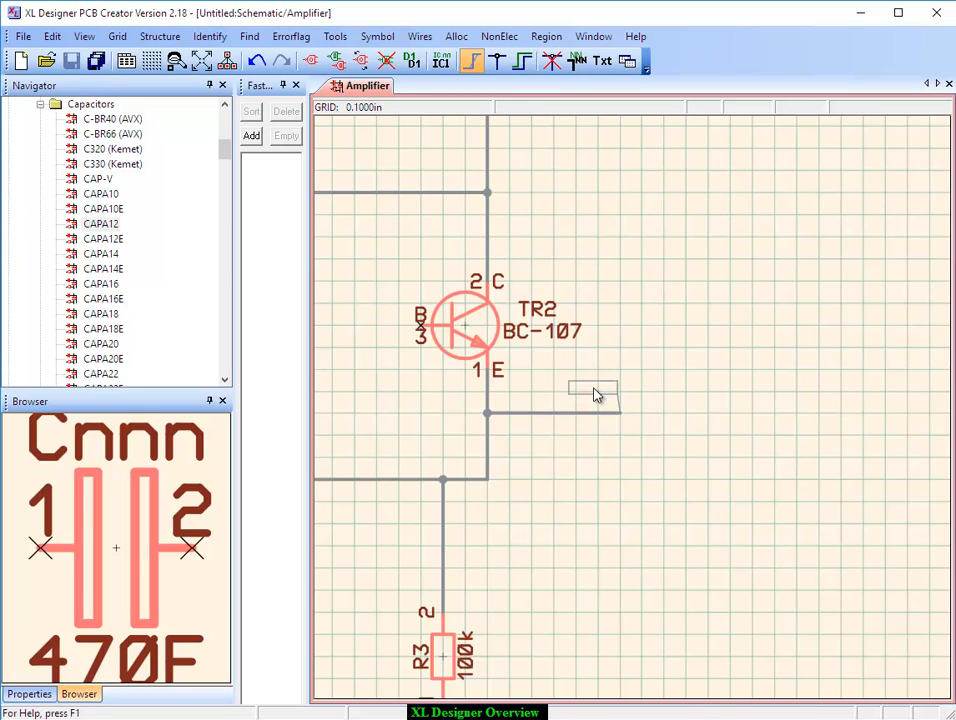
left_click(593, 393)
Step: Add the signal name V+ to the left stub of the upper rail and place its label above the stub
scroll(560, 371, "down", 3)
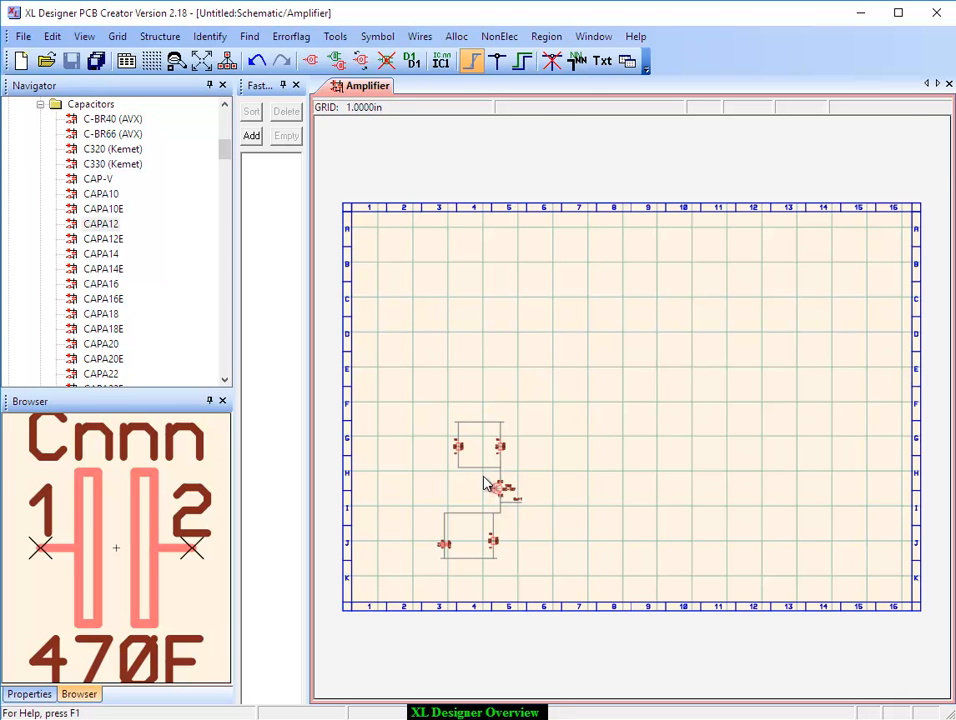
scroll(488, 488, "up", 1)
scroll(621, 337, "up", 1)
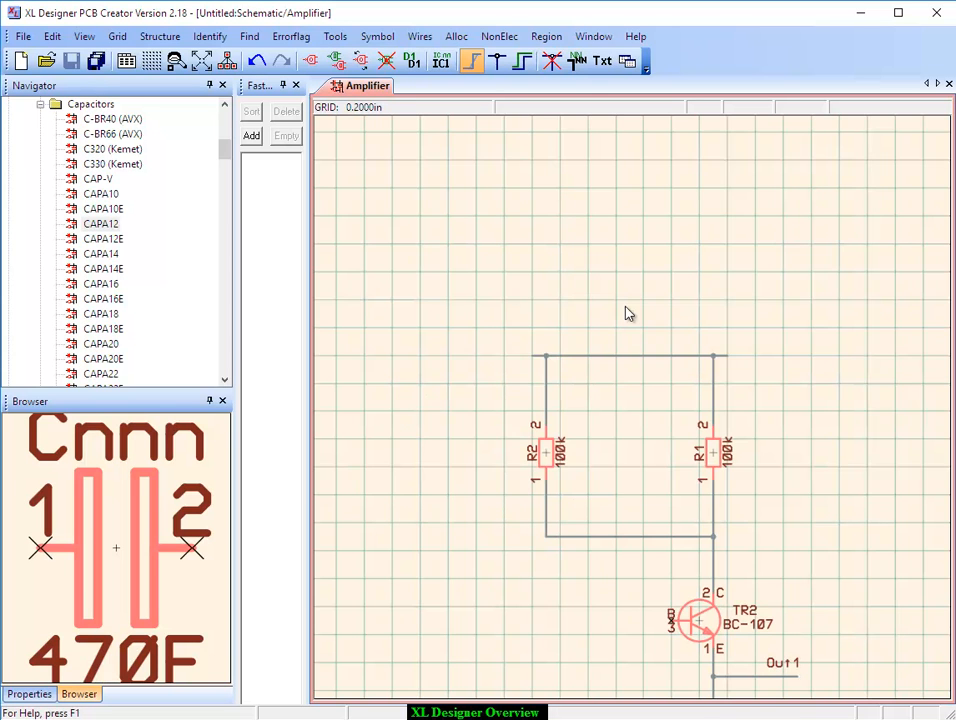
left_click(405, 60)
left_click(535, 358)
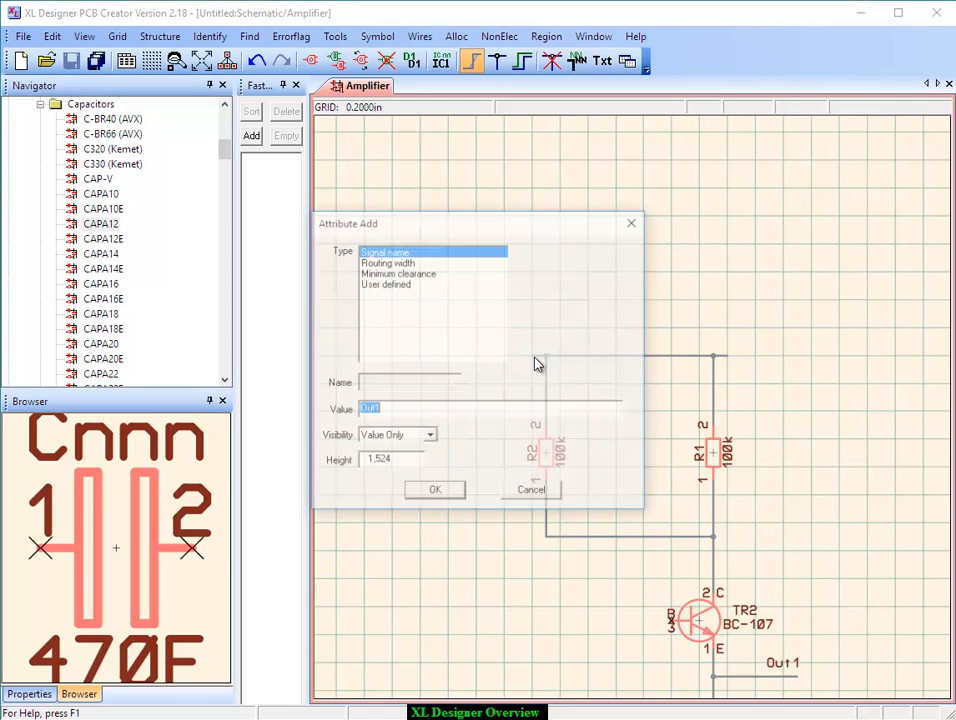
type("V")
key("Return")
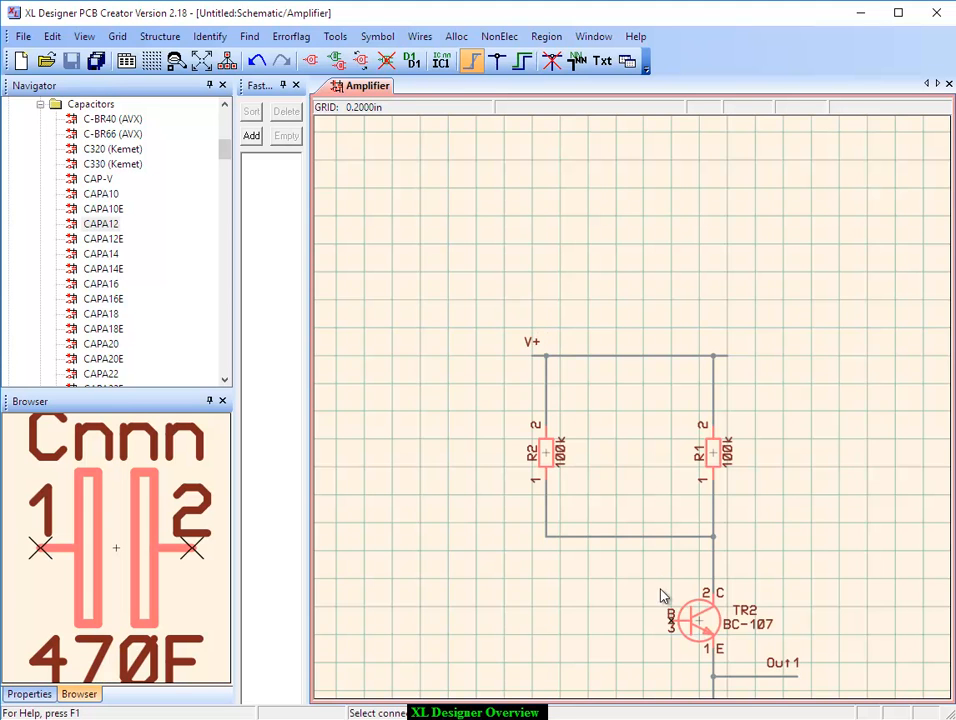
Step: Add the signal name V- to the right stub of the lower rail and place its label above the stub
scroll(662, 608, "down", 5)
left_click(640, 474)
type("V-")
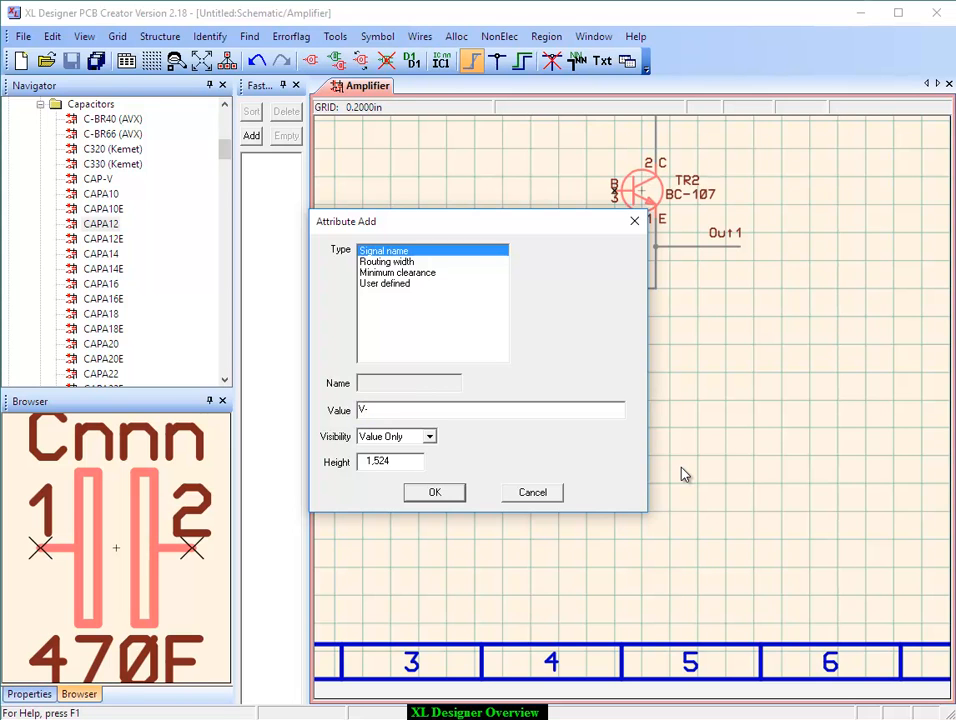
key("Return")
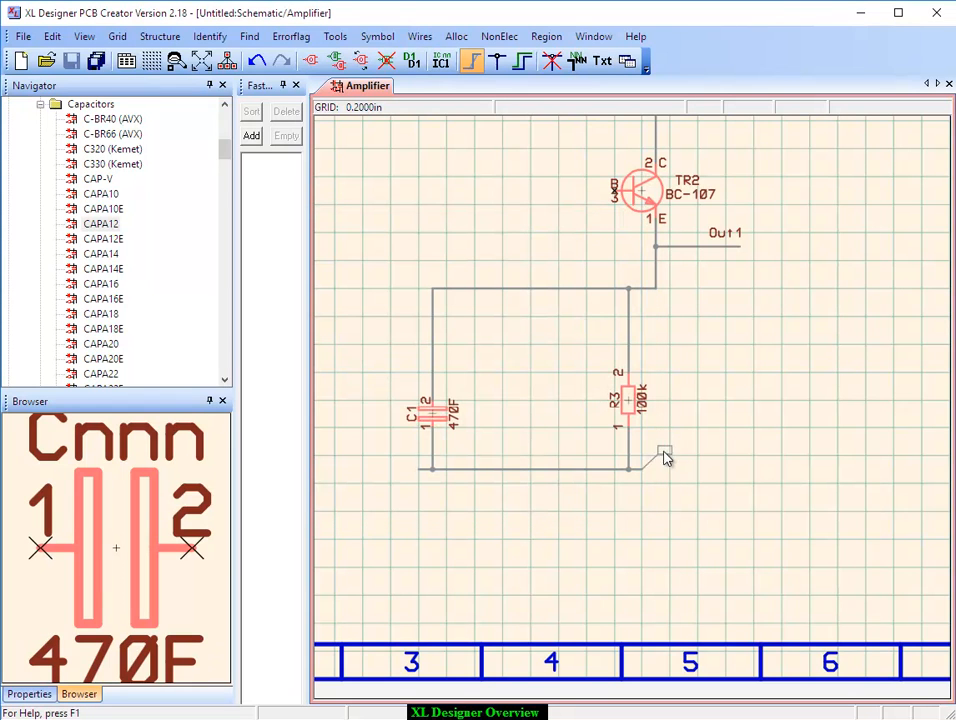
left_click(652, 456)
Step: Edit the value attribute of resistor R3 to 22k
scroll(584, 424, "up", 1)
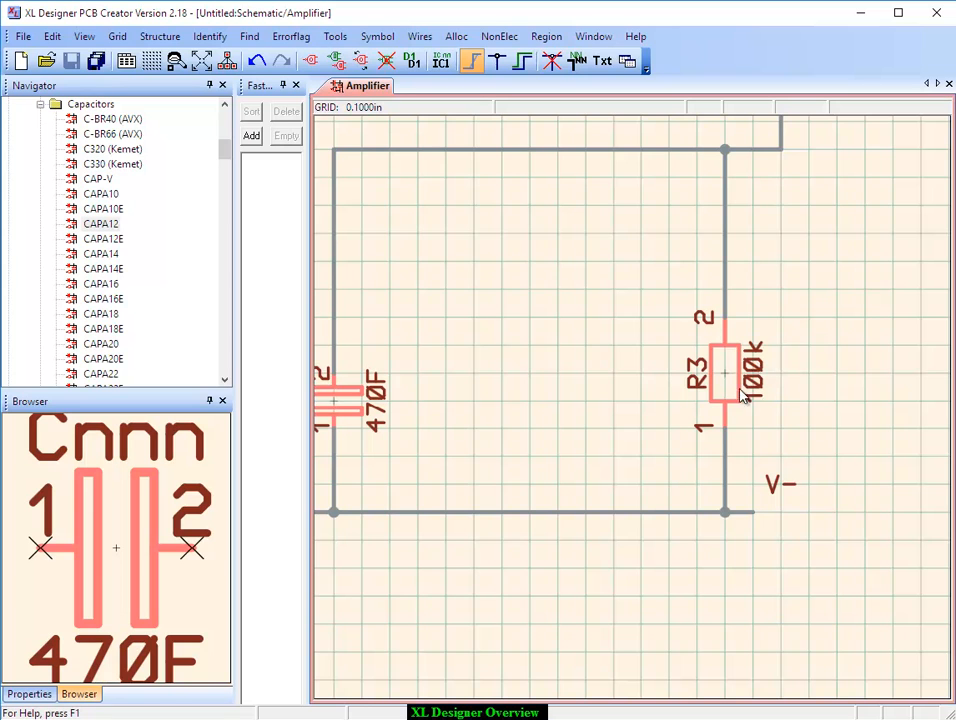
left_click(380, 38)
mouse_move(480, 56)
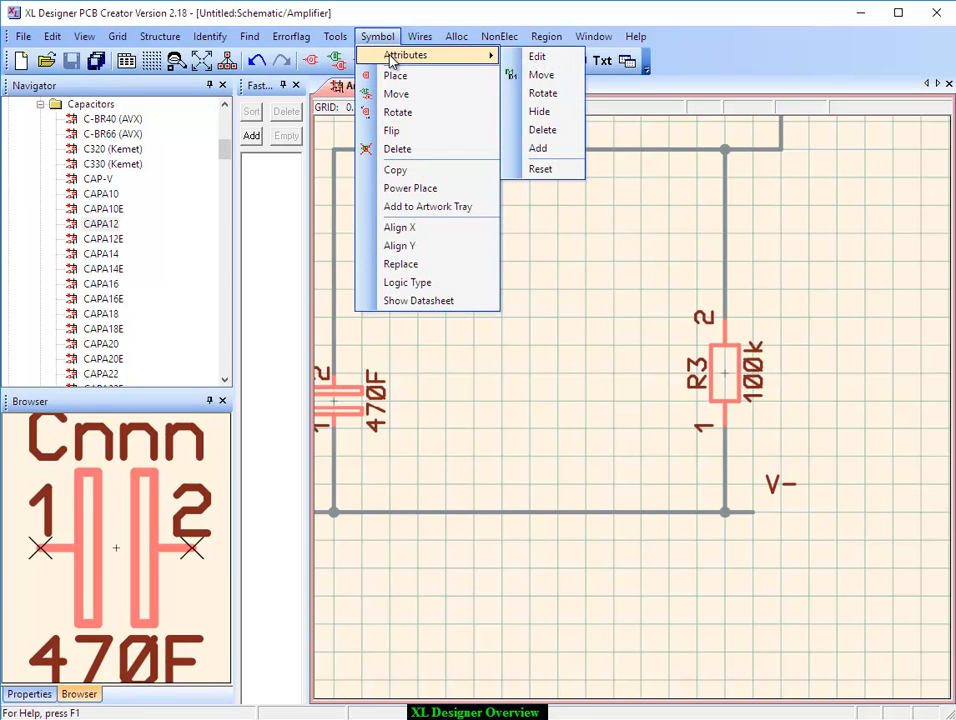
left_click(515, 57)
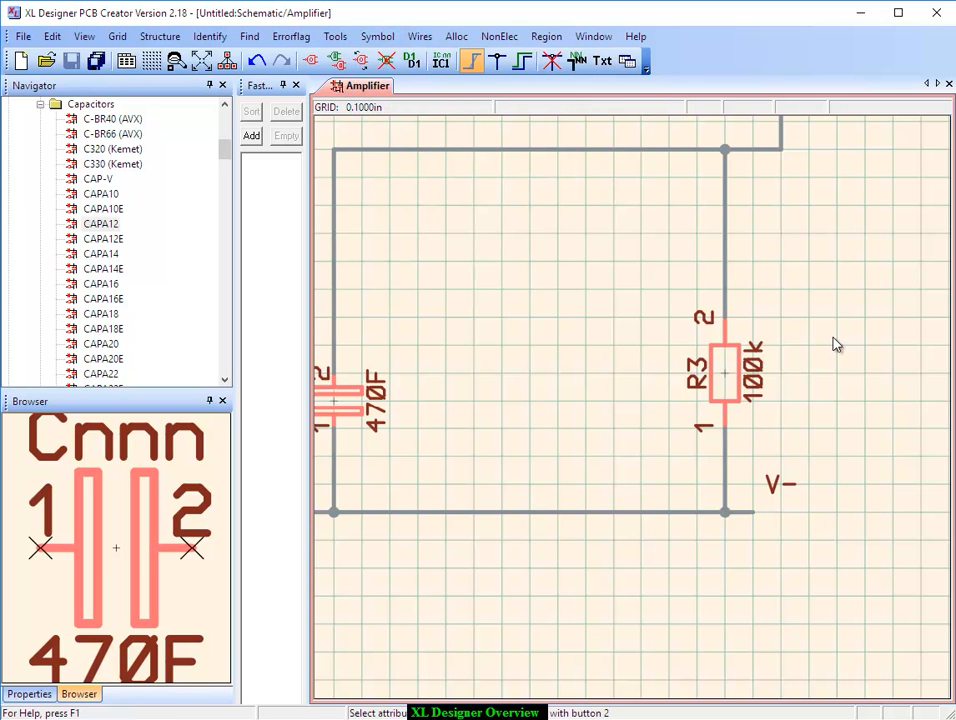
right_click(760, 380)
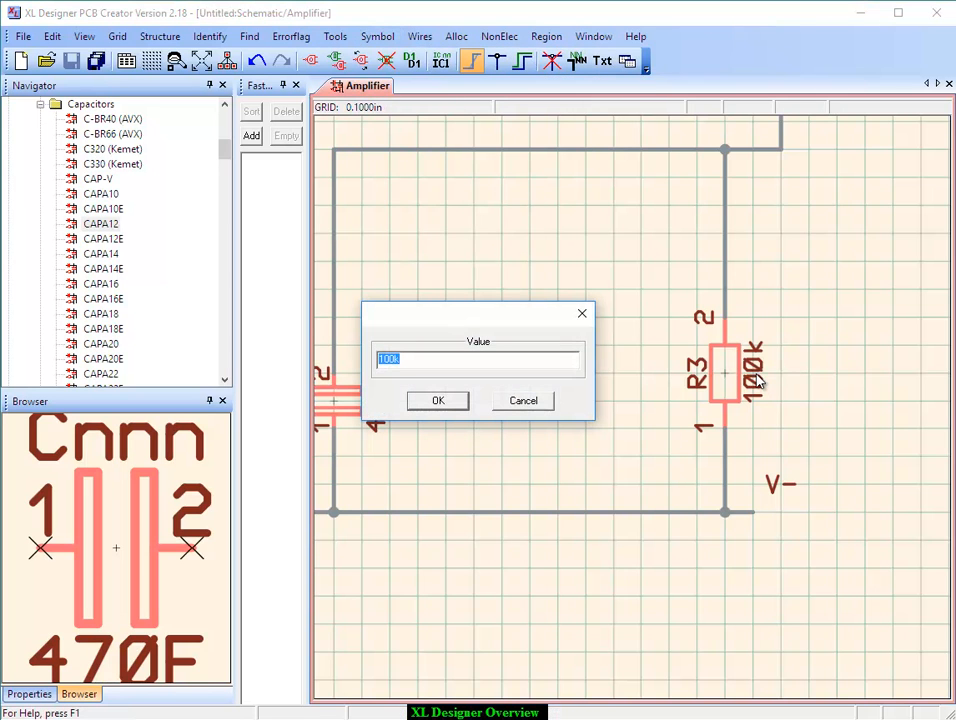
type("22")
key("Return")
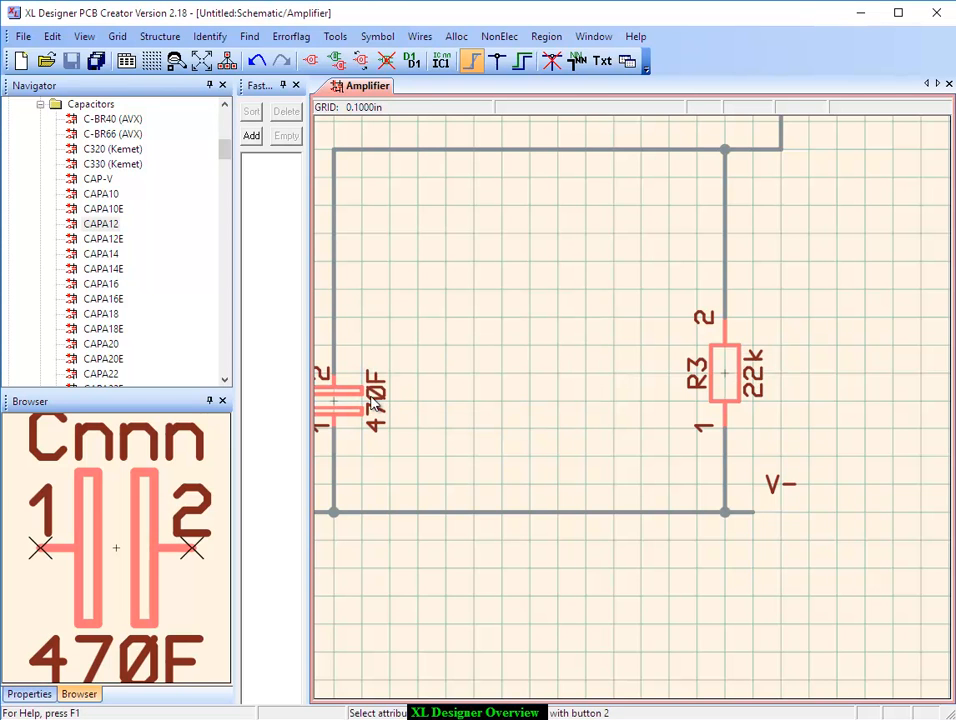
Step: Set the value attribute of capacitor C1 to 10uF
middle_click(511, 348)
double_click(498, 458)
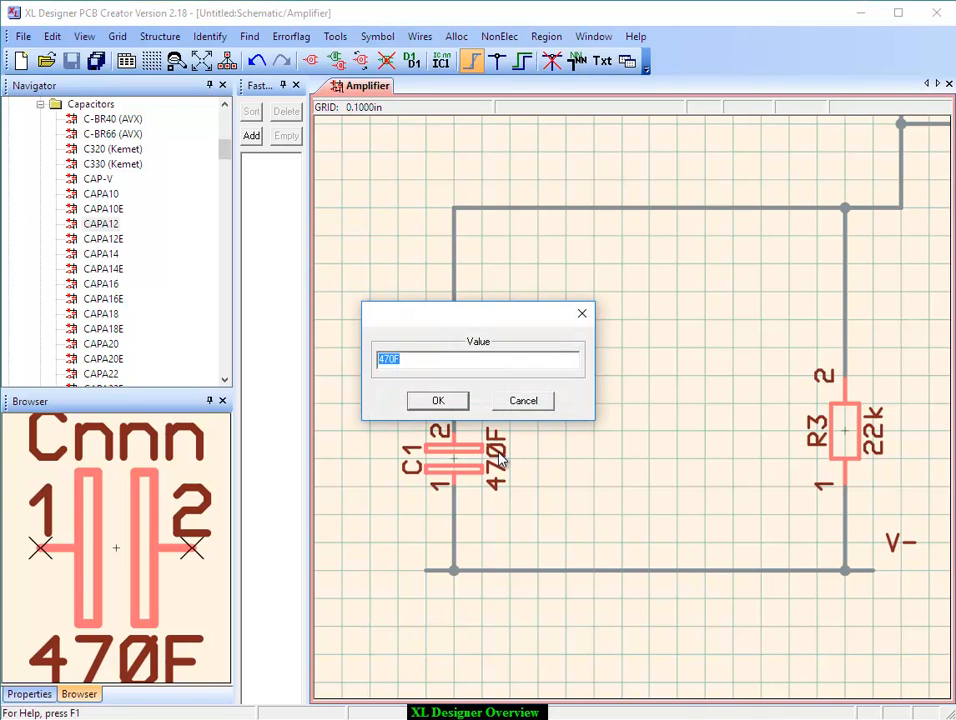
type("10UF")
key("BackSpace")
key("BackSpace")
key("Return")
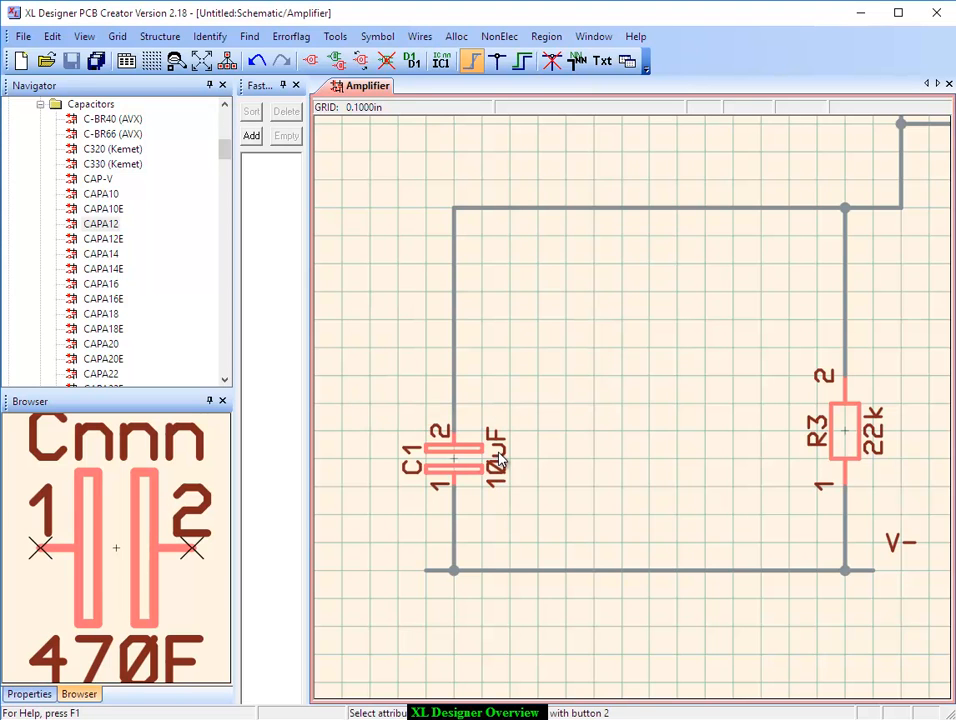
Step: Turn C1's reference and value labels horizontal and stack them at the lower right of the capacitor symbol
left_click(412, 61)
left_click_drag(496, 432, 509, 505)
left_click_drag(408, 468, 508, 474)
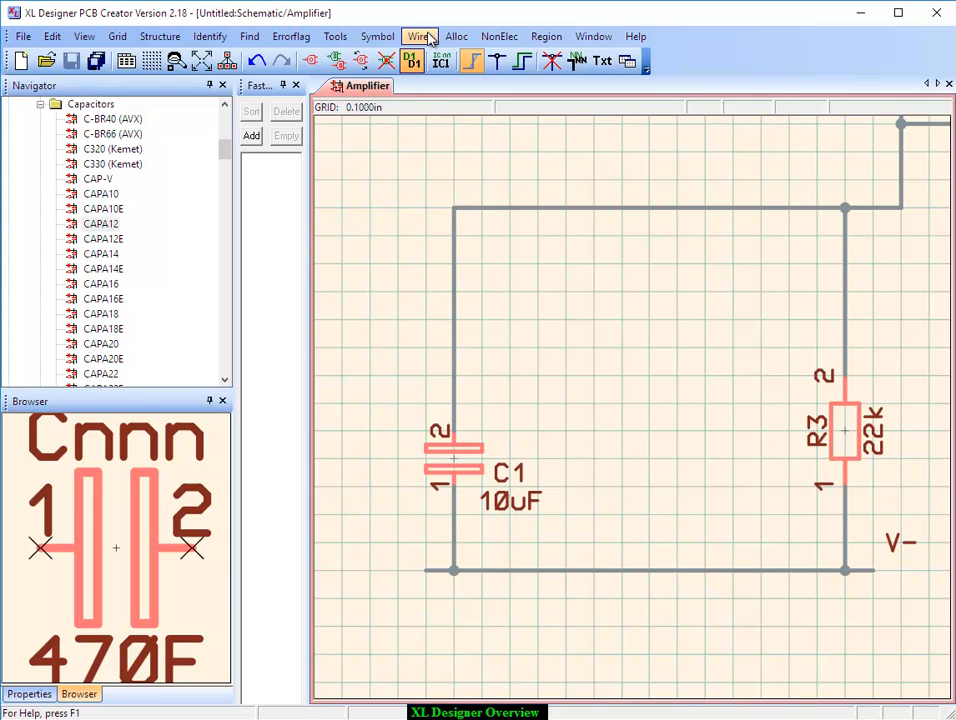
Step: Hide the pin number attributes on capacitor C1 and resistor R3
left_click(386, 40)
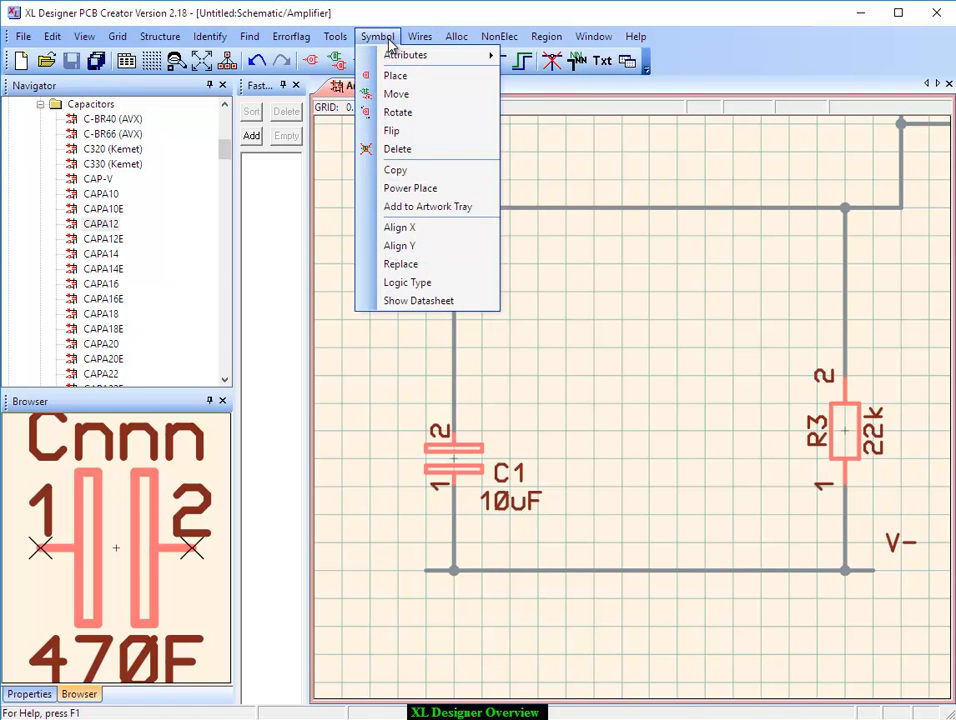
mouse_move(459, 56)
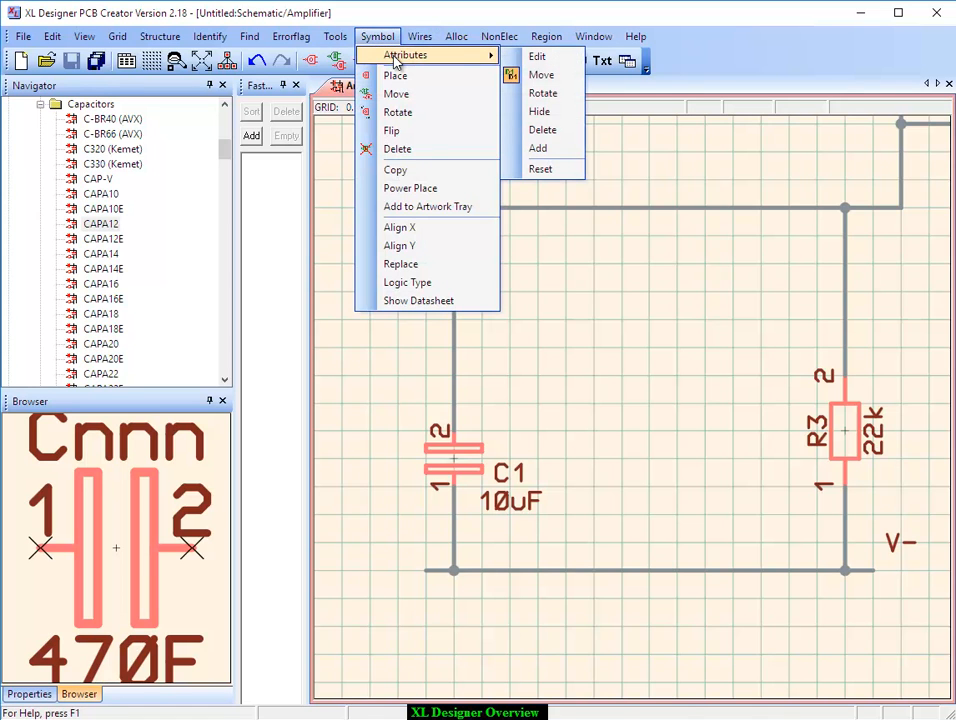
left_click(540, 112)
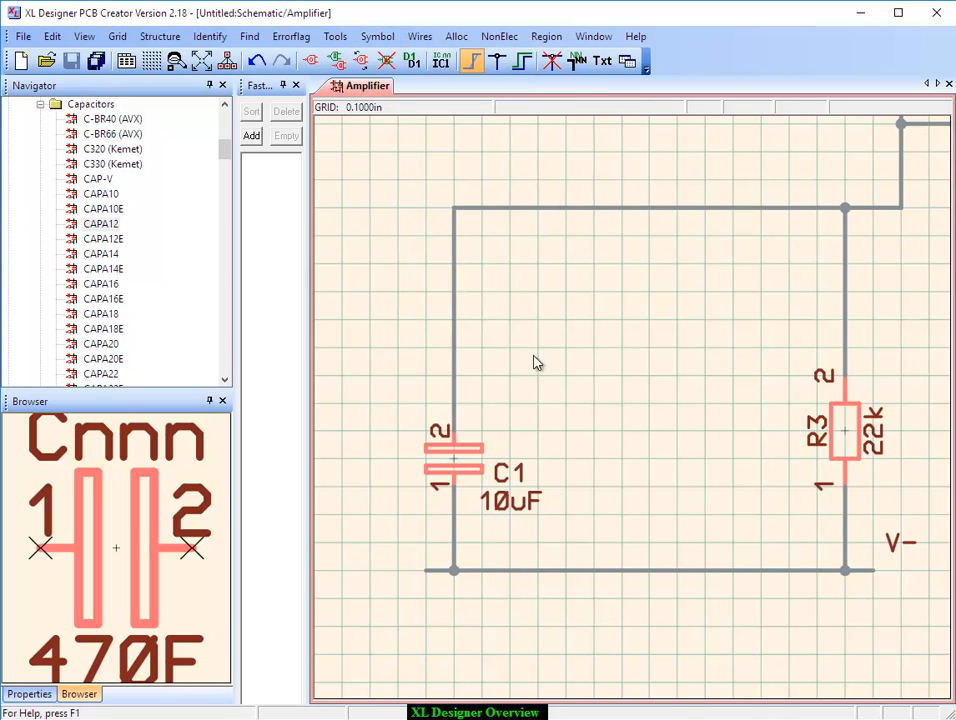
left_click(438, 484)
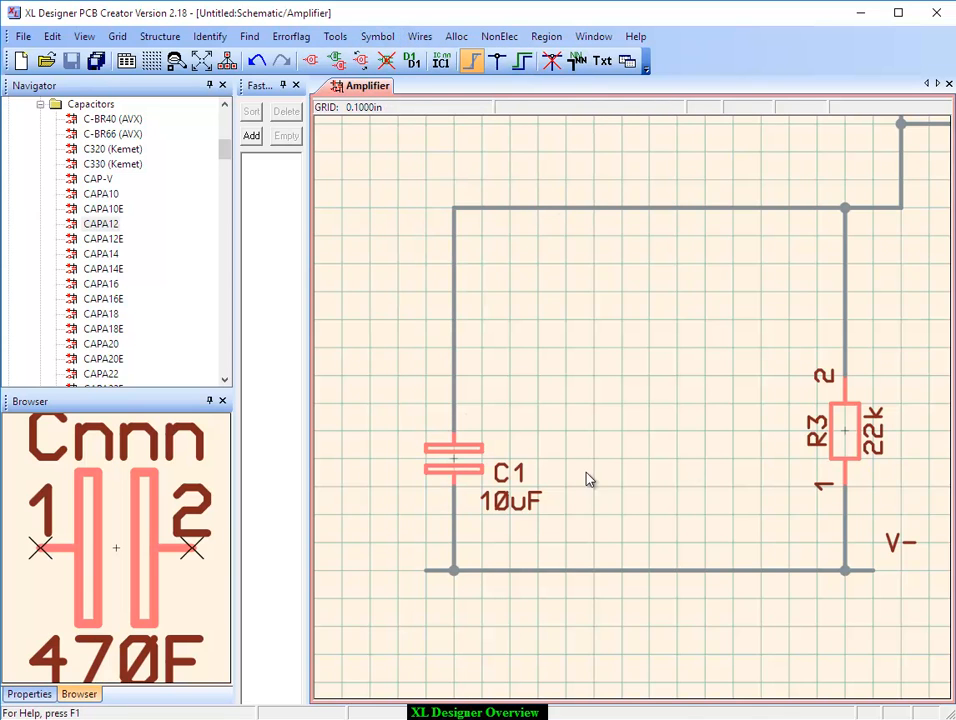
left_click(823, 376)
Step: Move the region with C1, R3 and the lower rail up, and the region with R2, R1 and the upper rail down, to compact the circuit
scroll(772, 407, "down", 3)
scroll(500, 491, "up", 1)
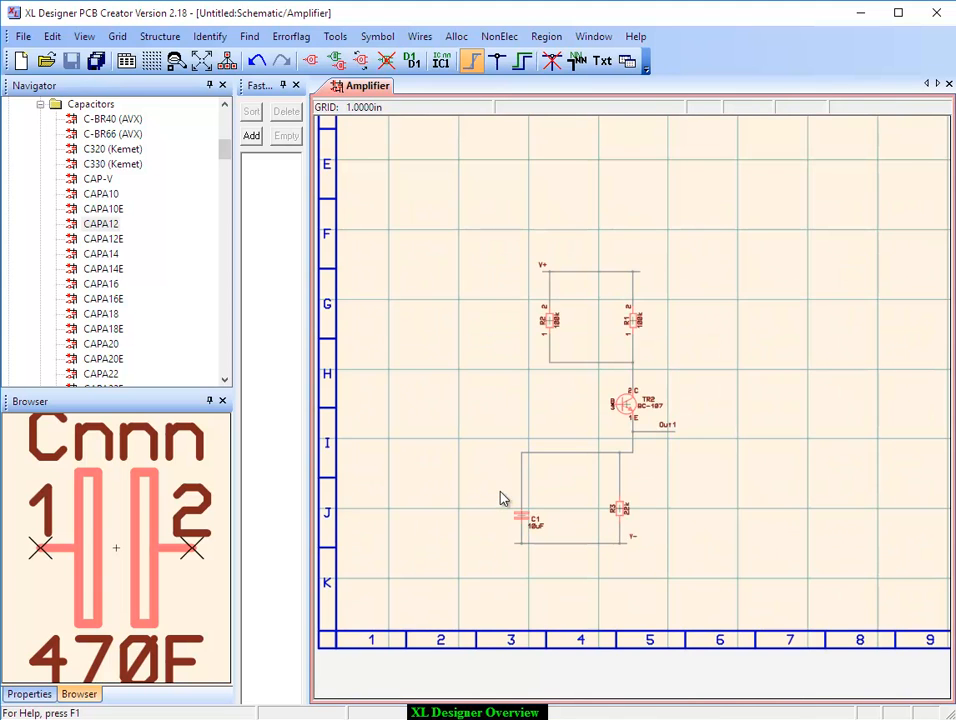
scroll(589, 403, "up", 1)
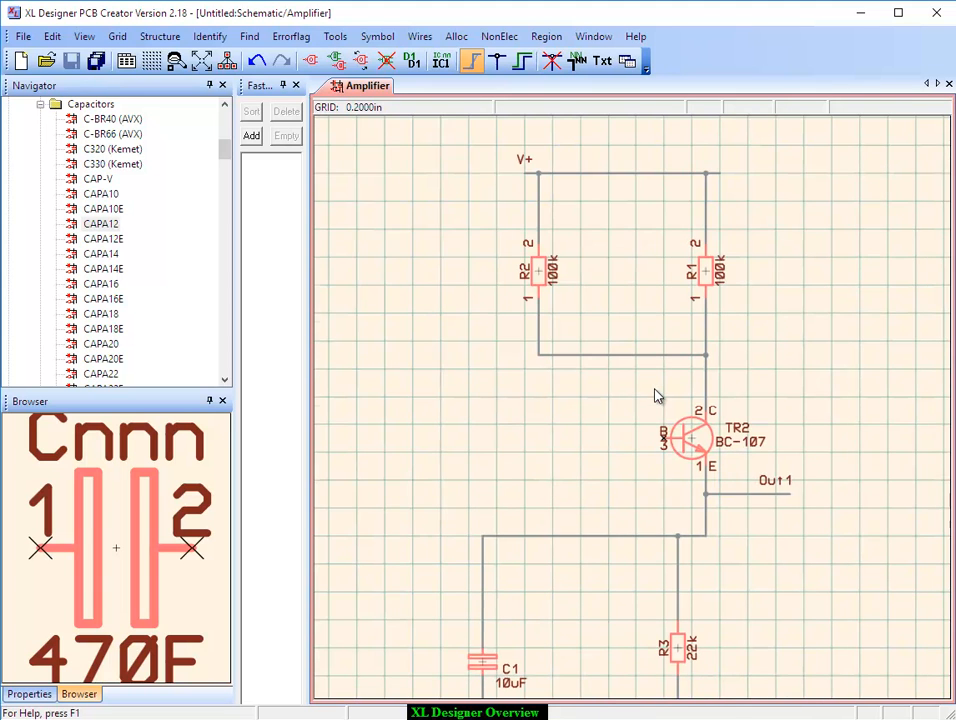
middle_click(637, 453)
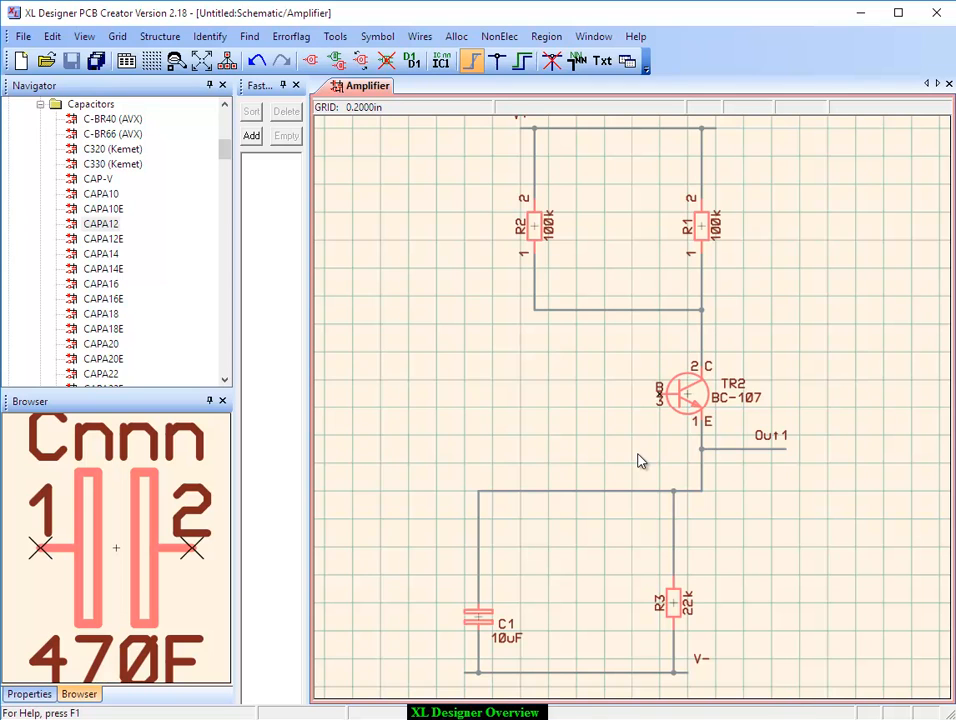
left_click(533, 37)
left_click(563, 57)
left_click_drag(437, 688, 763, 584)
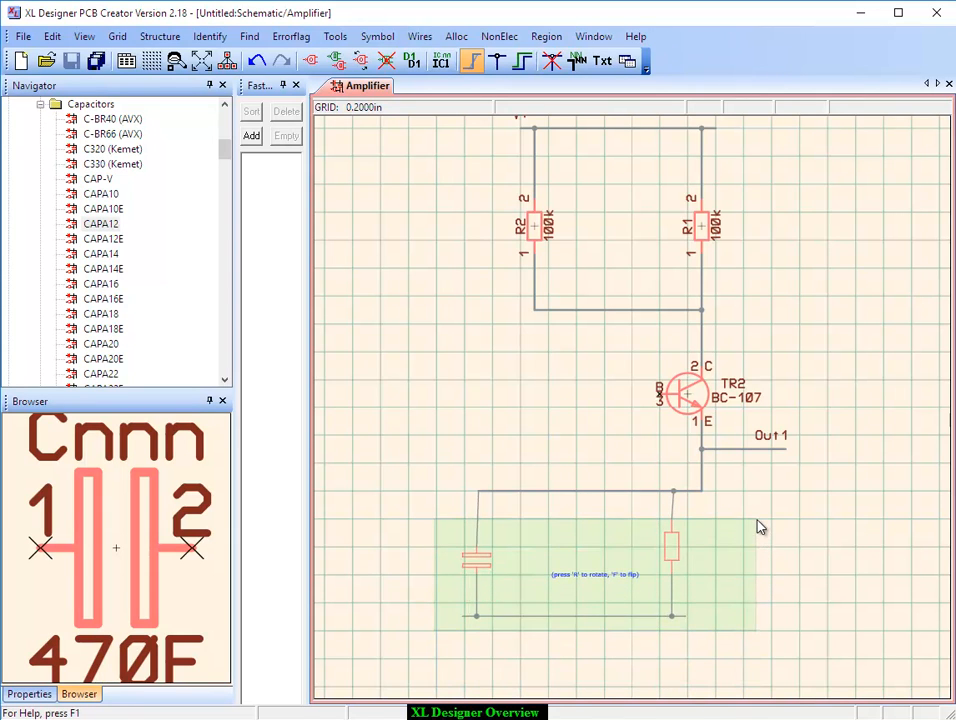
left_click(760, 526)
left_click_drag(495, 125, 781, 262)
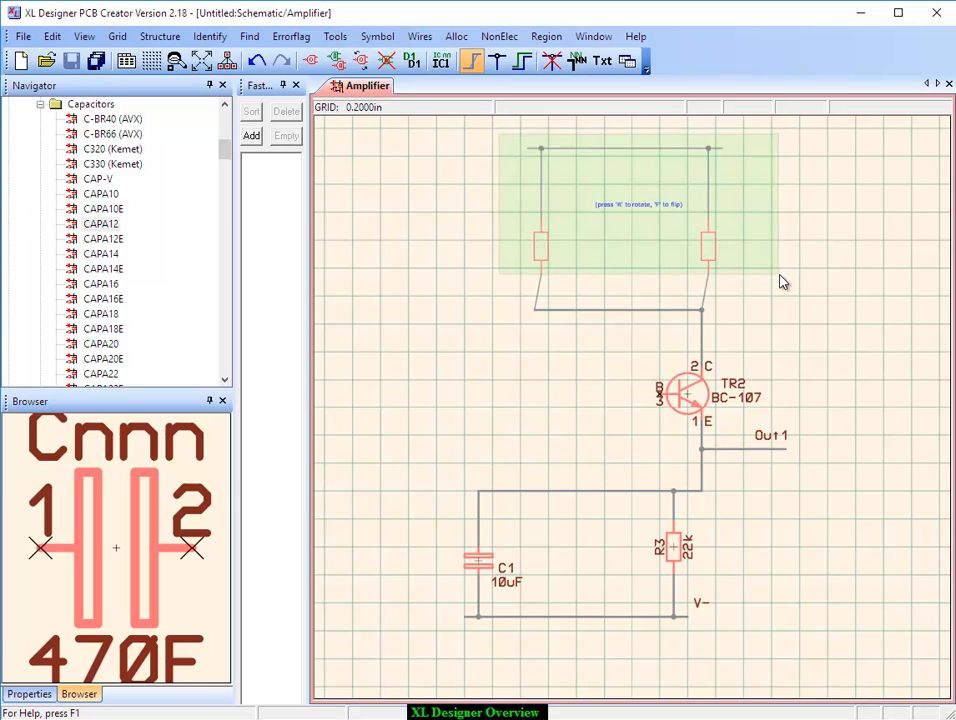
left_click(771, 293)
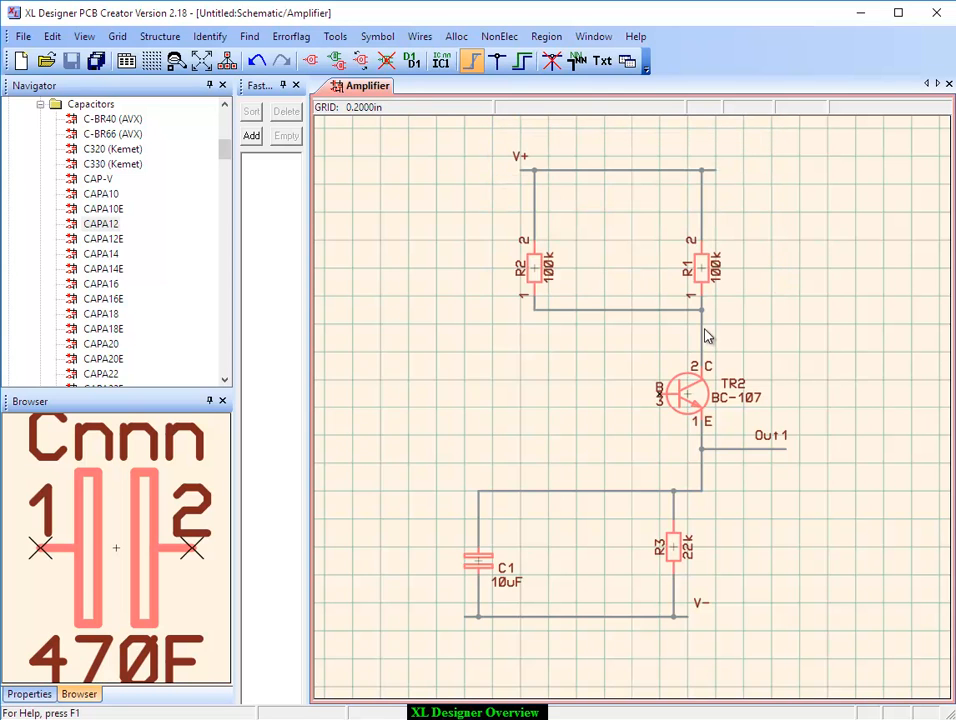
Step: Change the schematic's sheet size to A4 (297 x 210 mm) and replace the current sheet outline with an autogenerated one
scroll(707, 335, "down", 2)
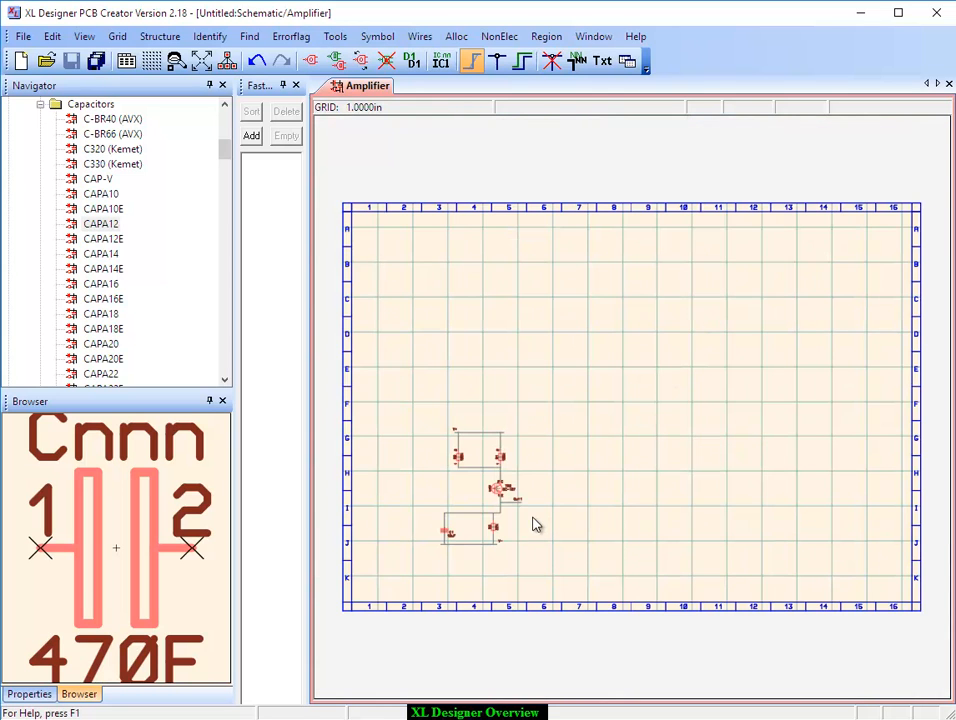
scroll(510, 508, "up", 1)
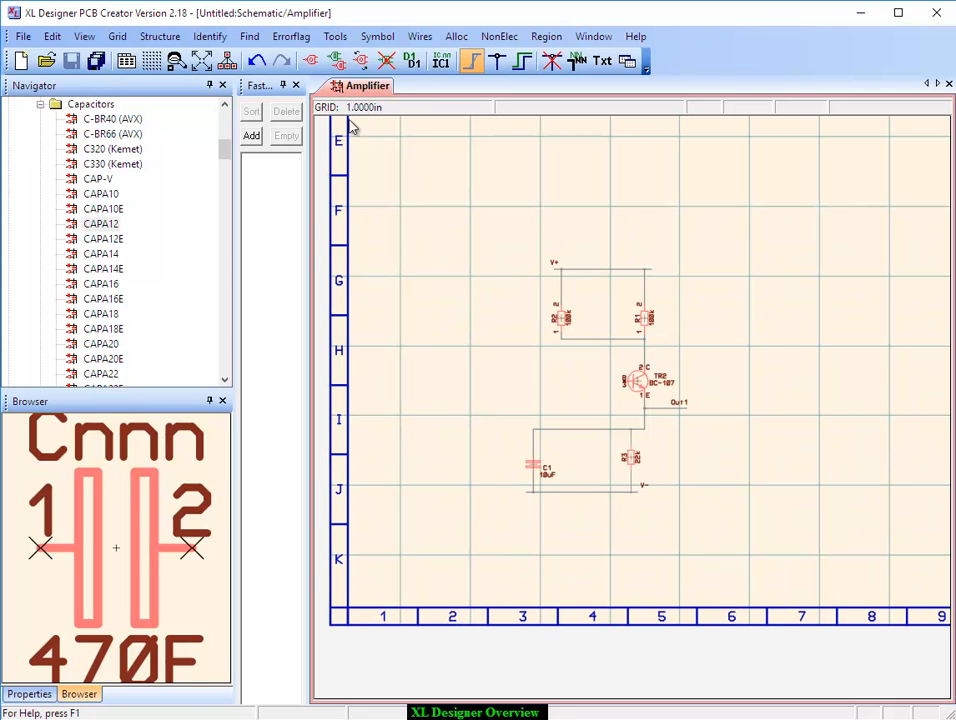
left_click(52, 36)
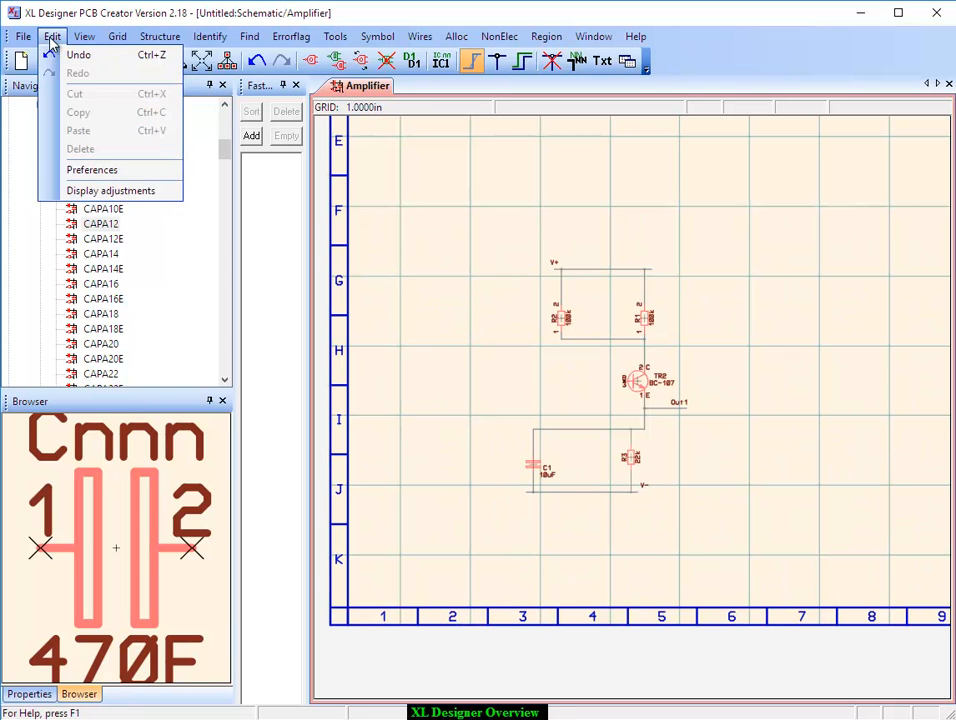
left_click(99, 178)
left_click(640, 219)
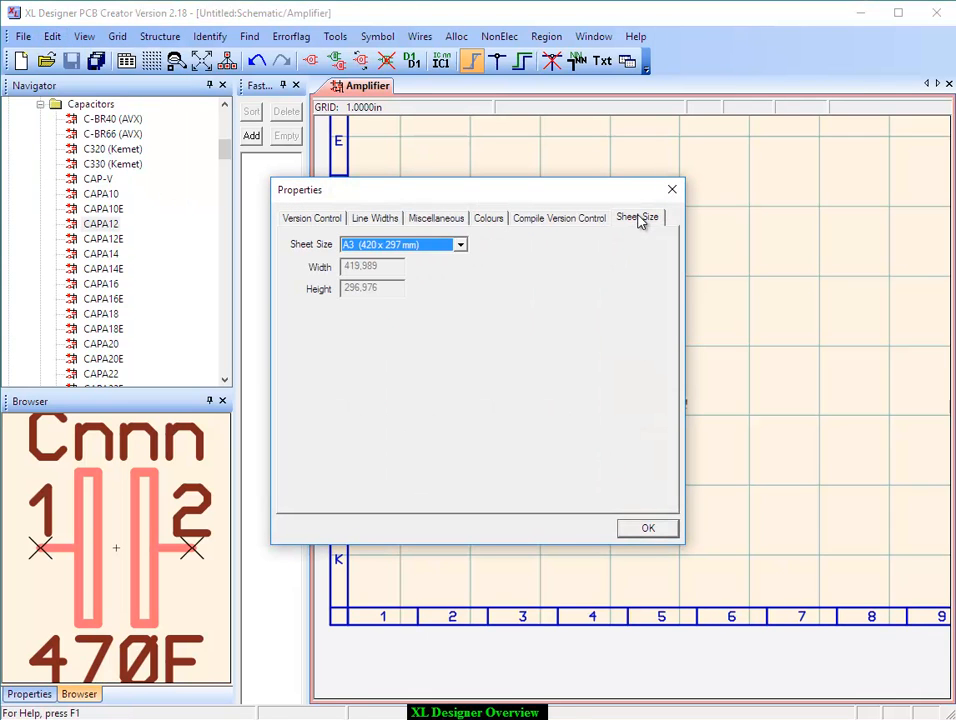
left_click(460, 245)
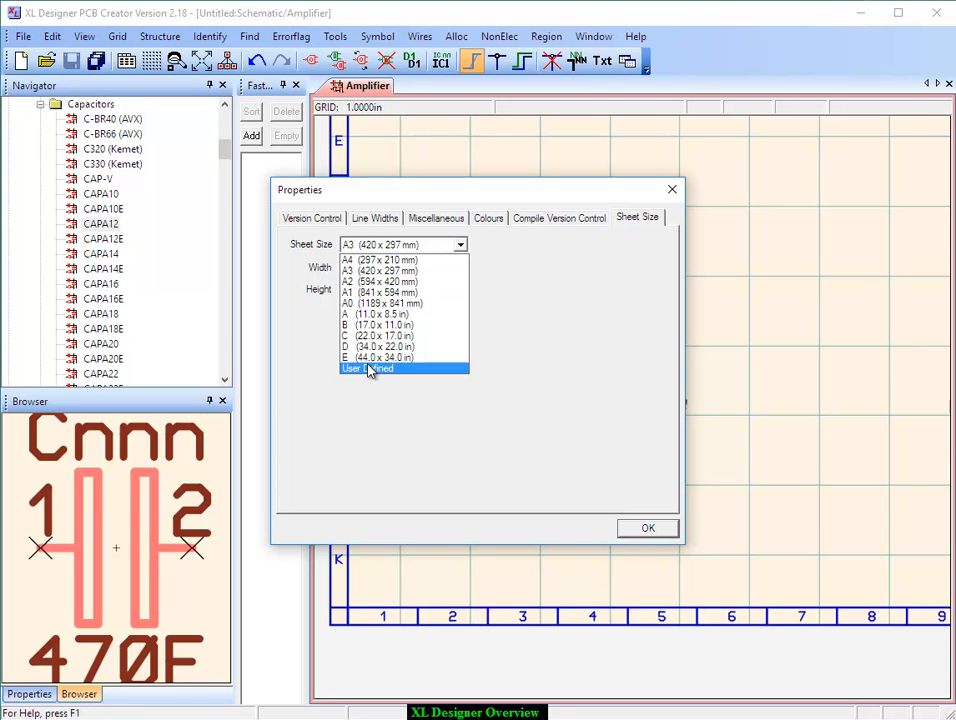
left_click(369, 262)
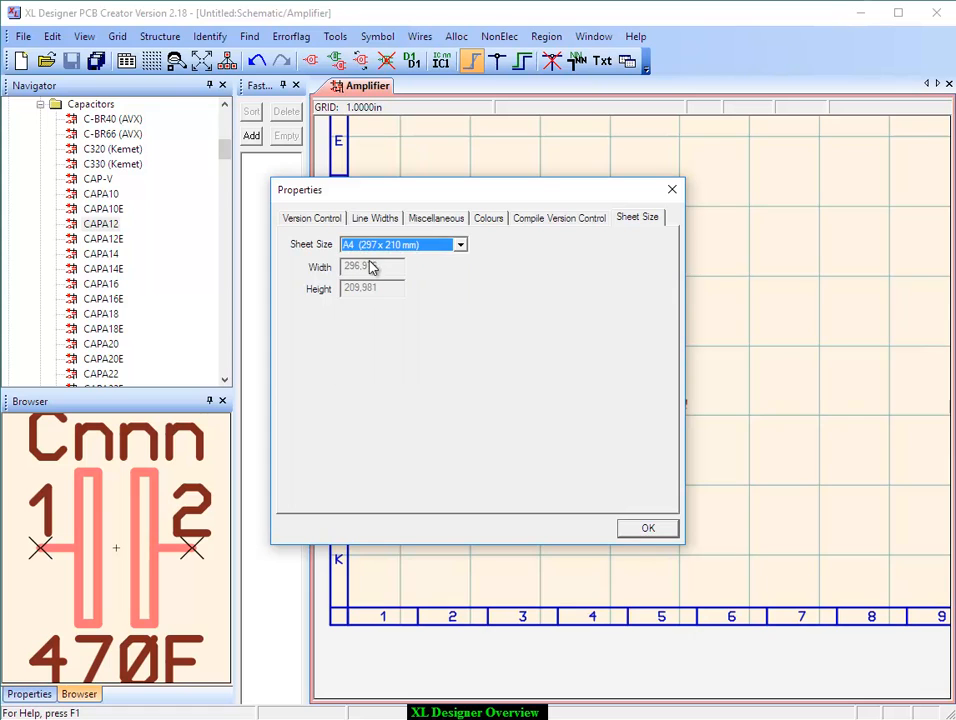
left_click(647, 532)
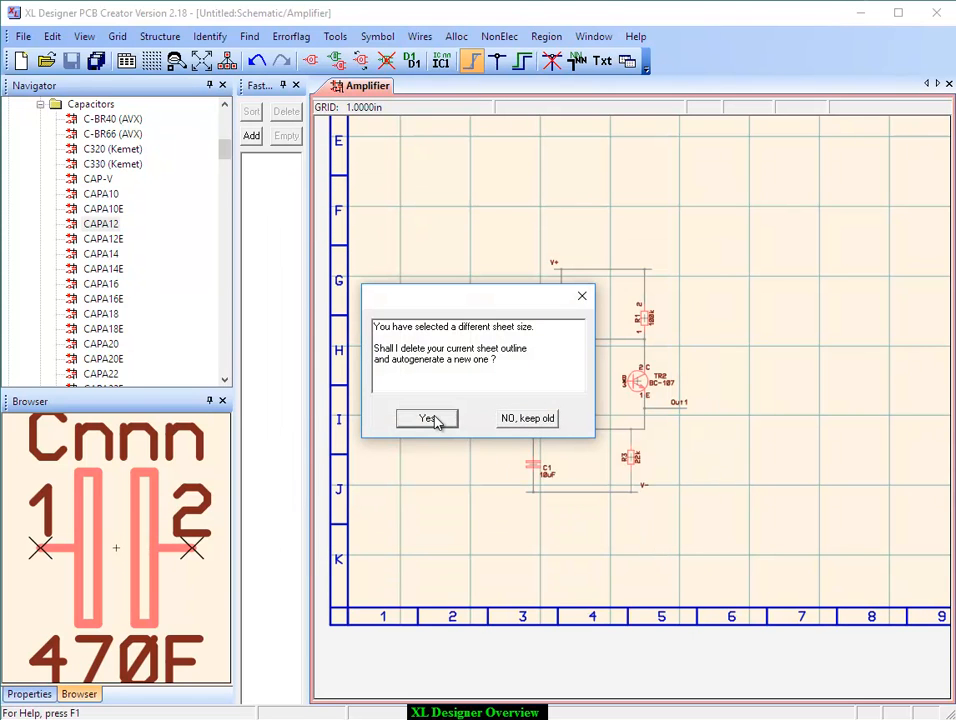
left_click(428, 419)
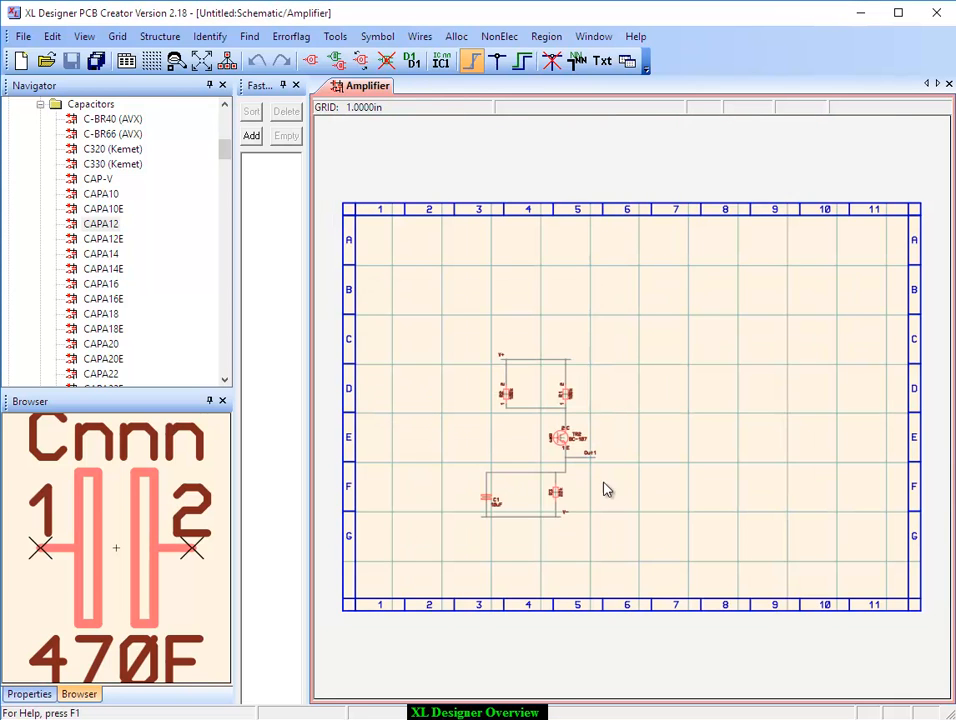
Step: Compile the Amplifier schematic, review the compiled parts list and wires list, and close the compilation result
scroll(543, 457, "up", 1)
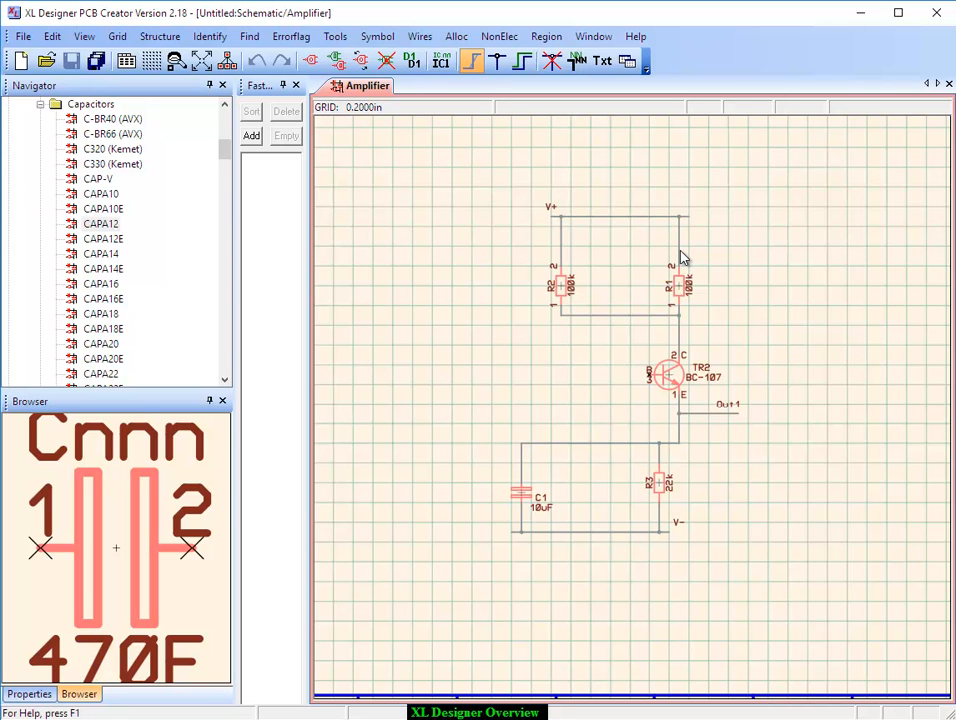
left_click(628, 62)
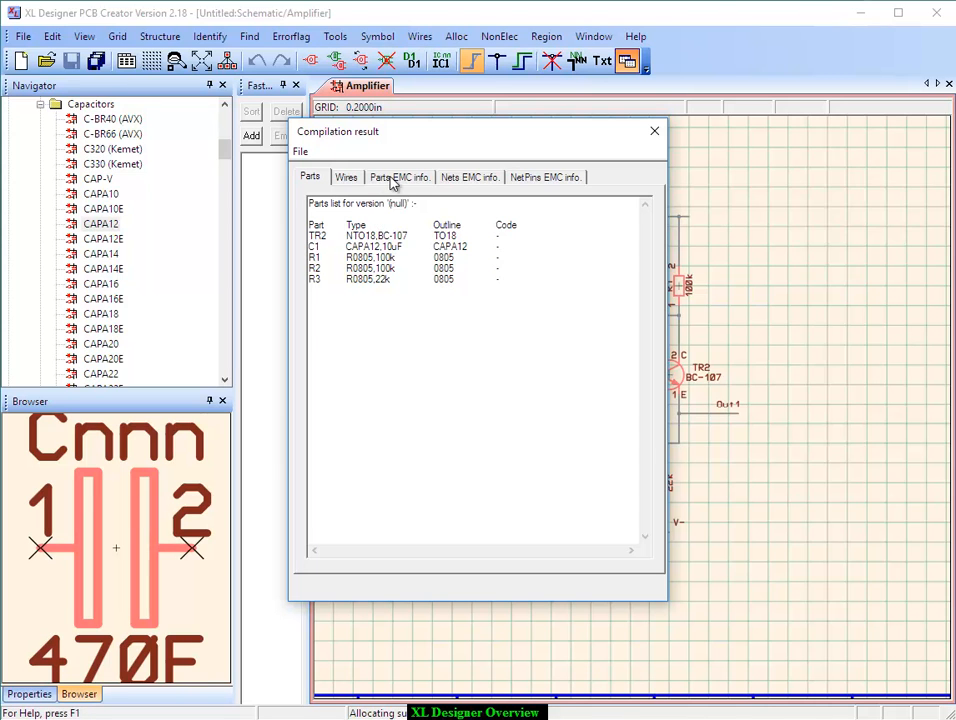
left_click(349, 179)
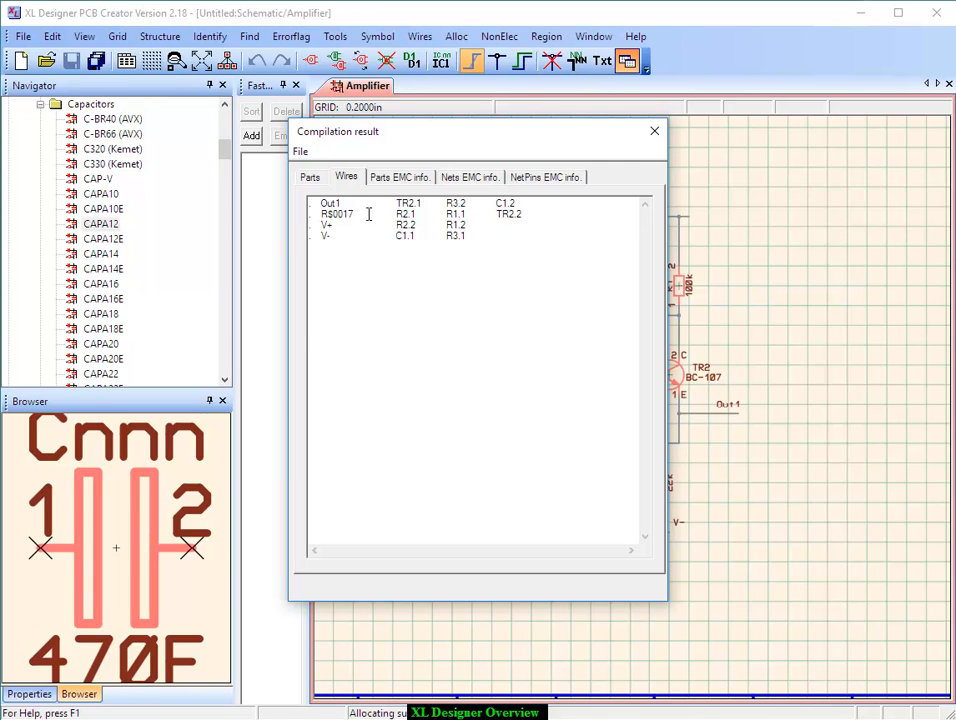
left_click(655, 135)
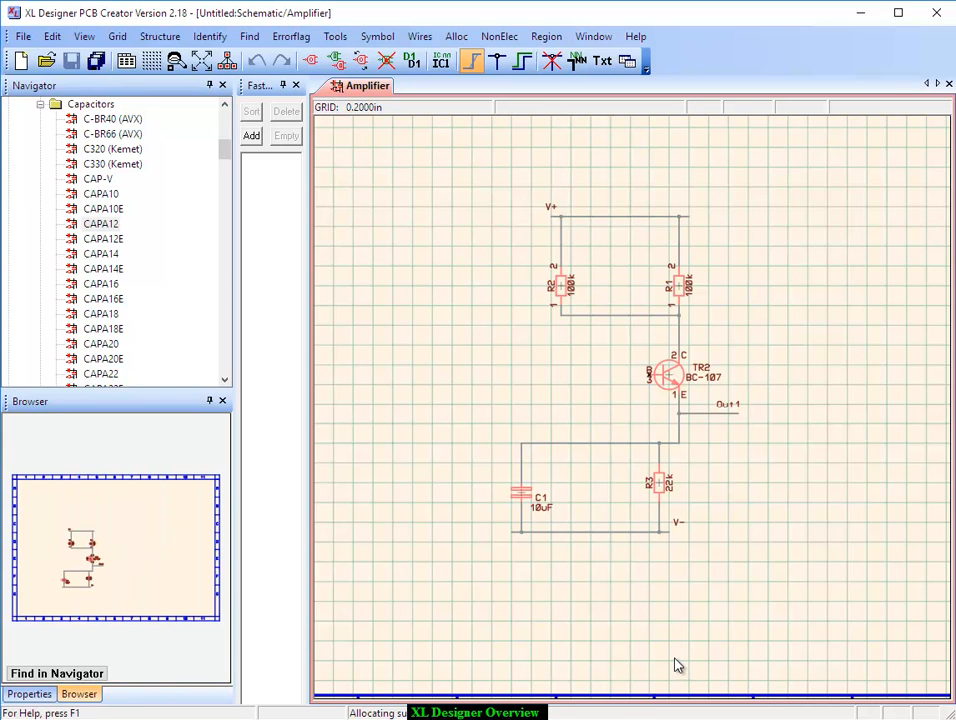
Step: Collapse the Schematic Libraries folder and the MASTERS branch in the navigator tree
left_click(262, 180)
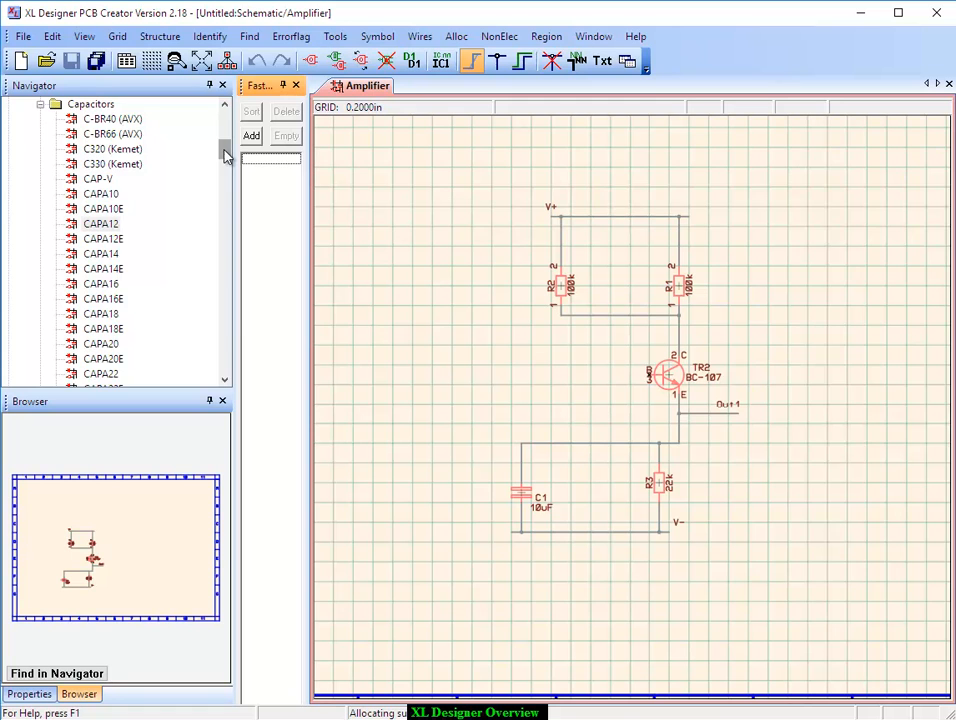
left_click_drag(226, 155, 222, 114)
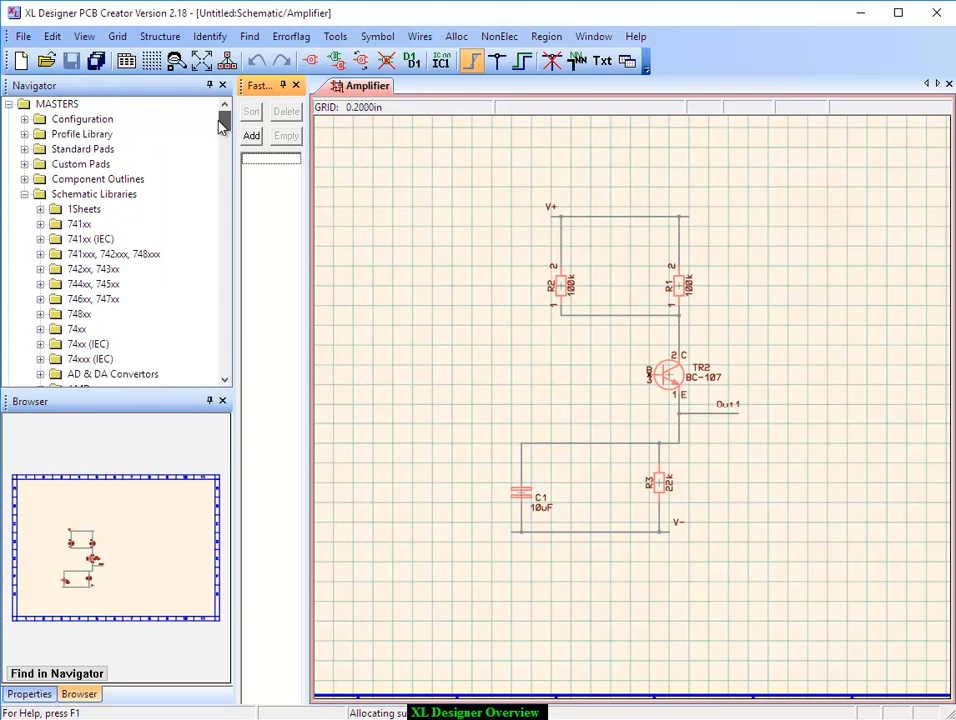
left_click(24, 194)
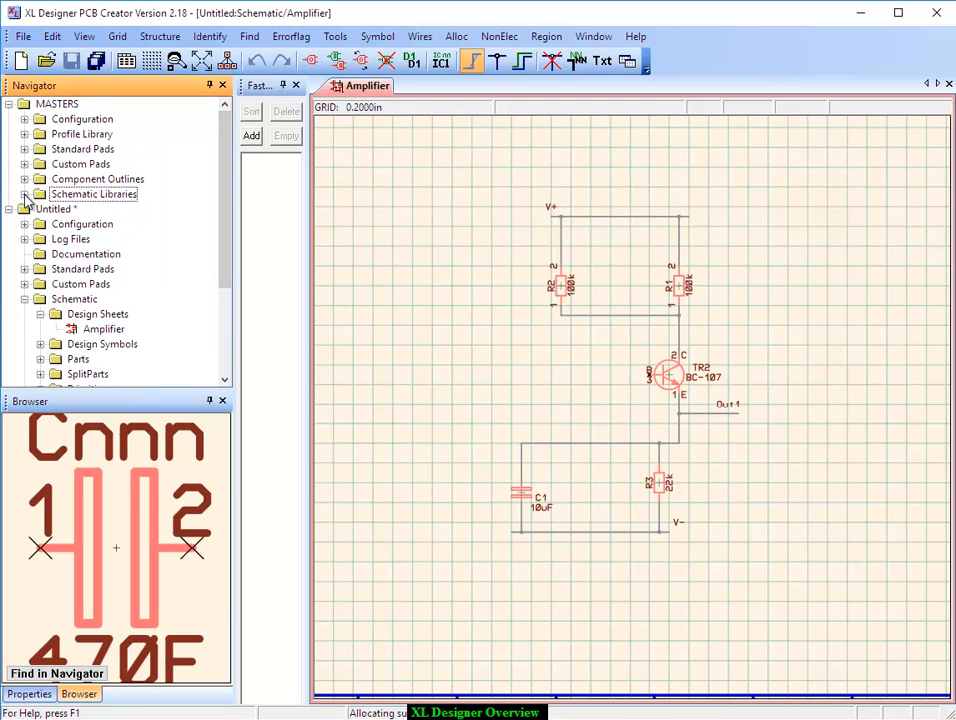
left_click(8, 105)
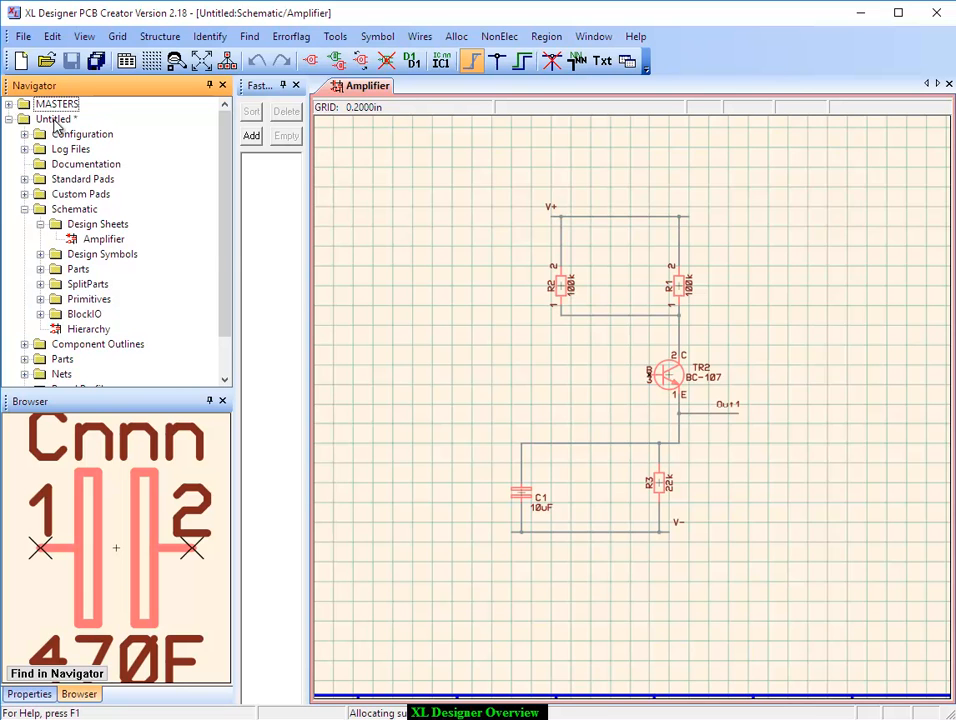
Step: Save the untitled design as Getting Started in the For video clips folder
right_click(57, 121)
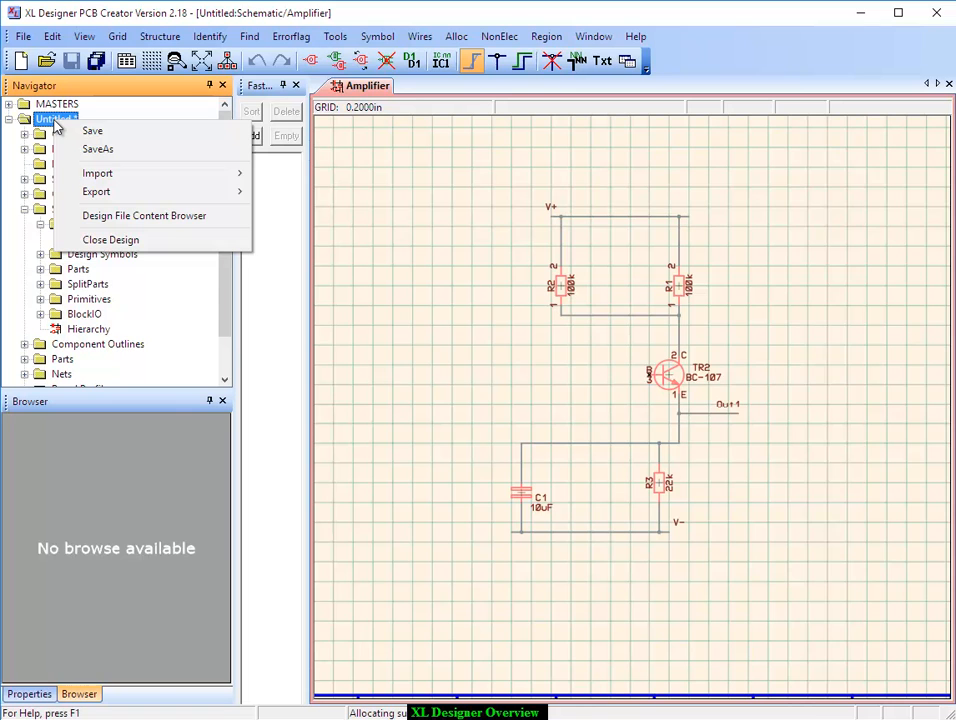
left_click(88, 134)
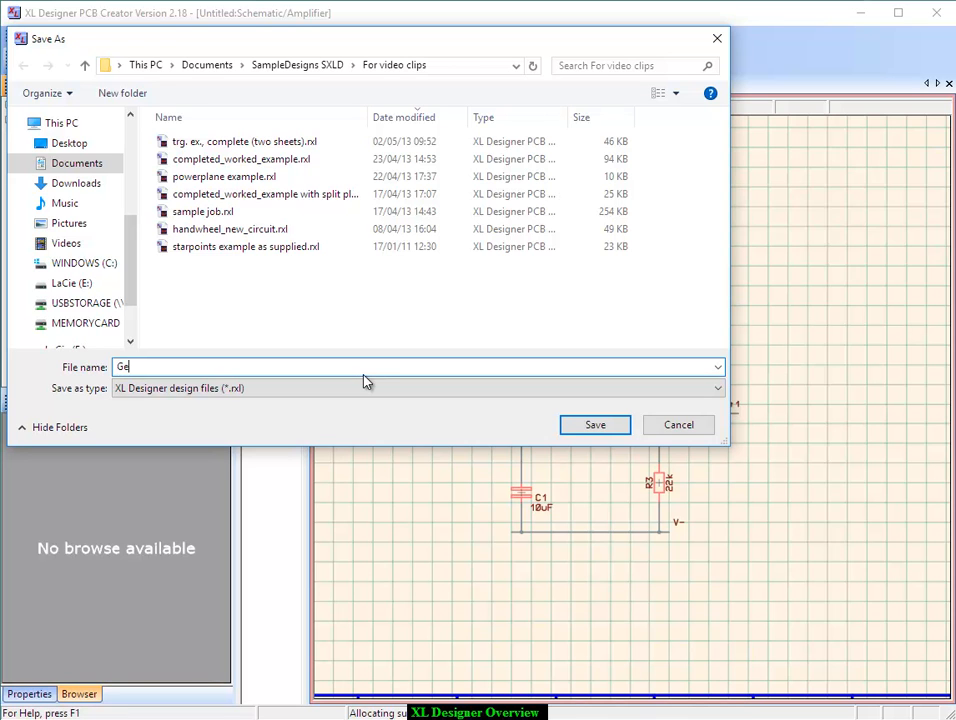
type("tarted")
key("Return")
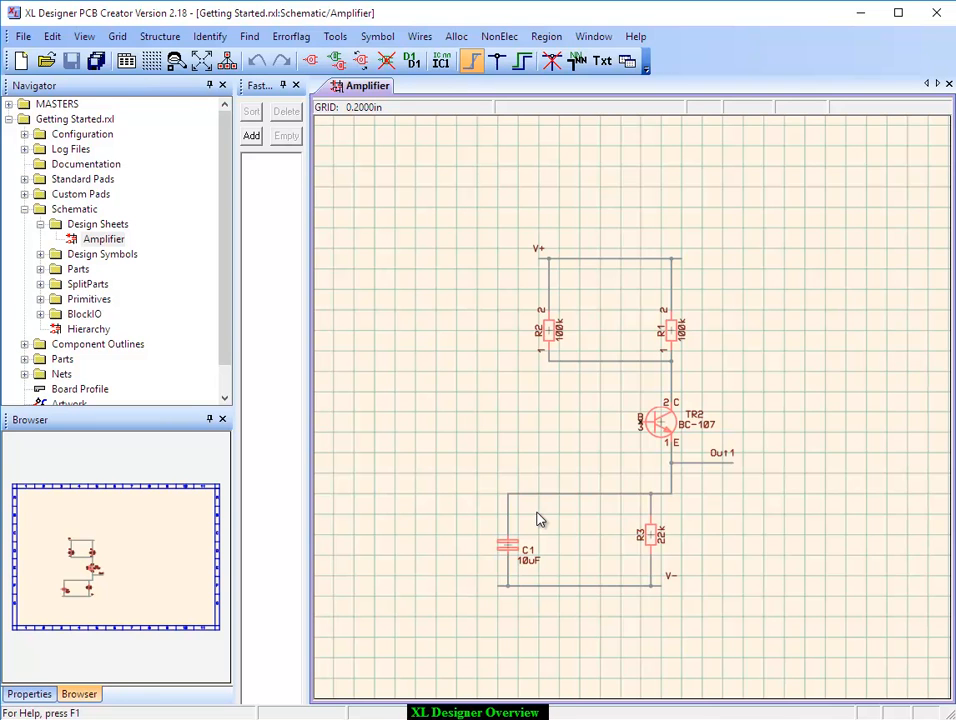
Step: Open the board profile and add a rectangle 75 mm wide and 50 mm high with its lower-left corner on the datum marker
scroll(222, 363, "down", 1)
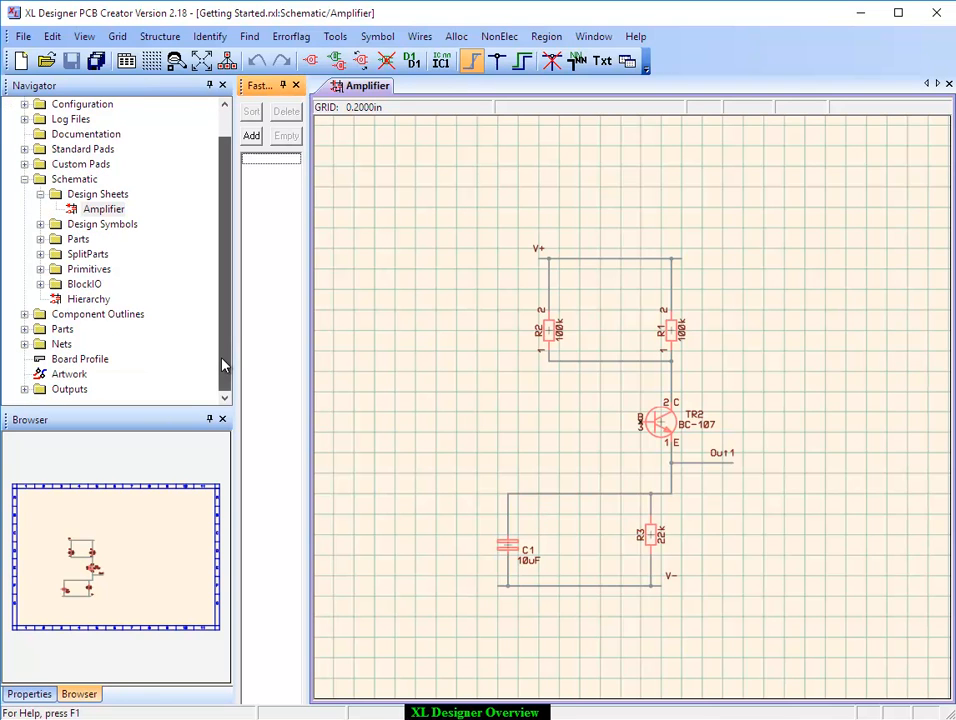
double_click(82, 361)
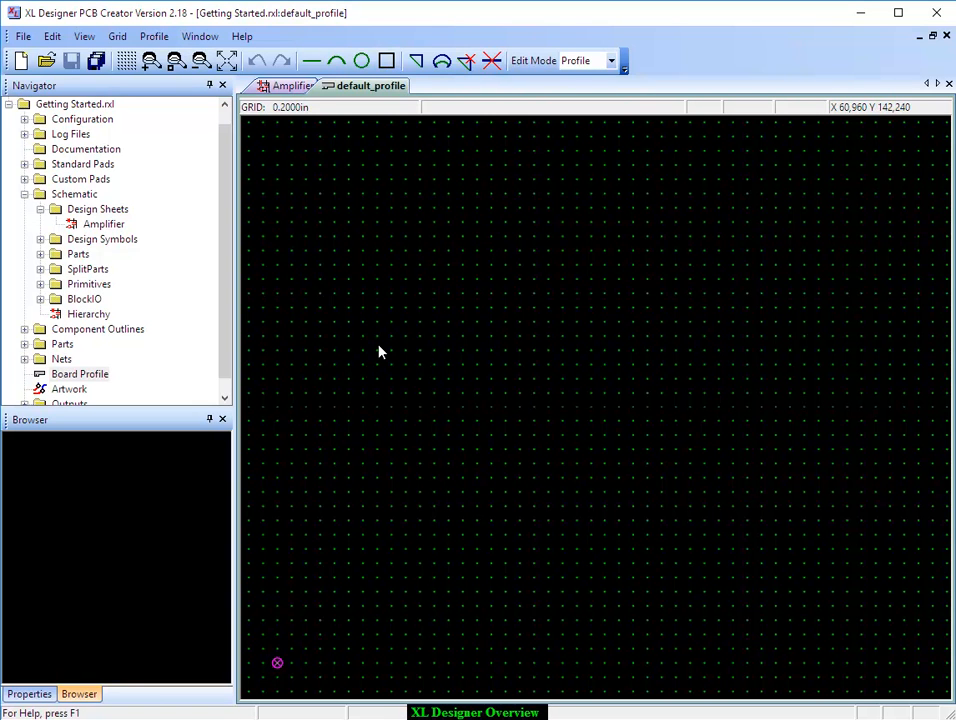
left_click(386, 60)
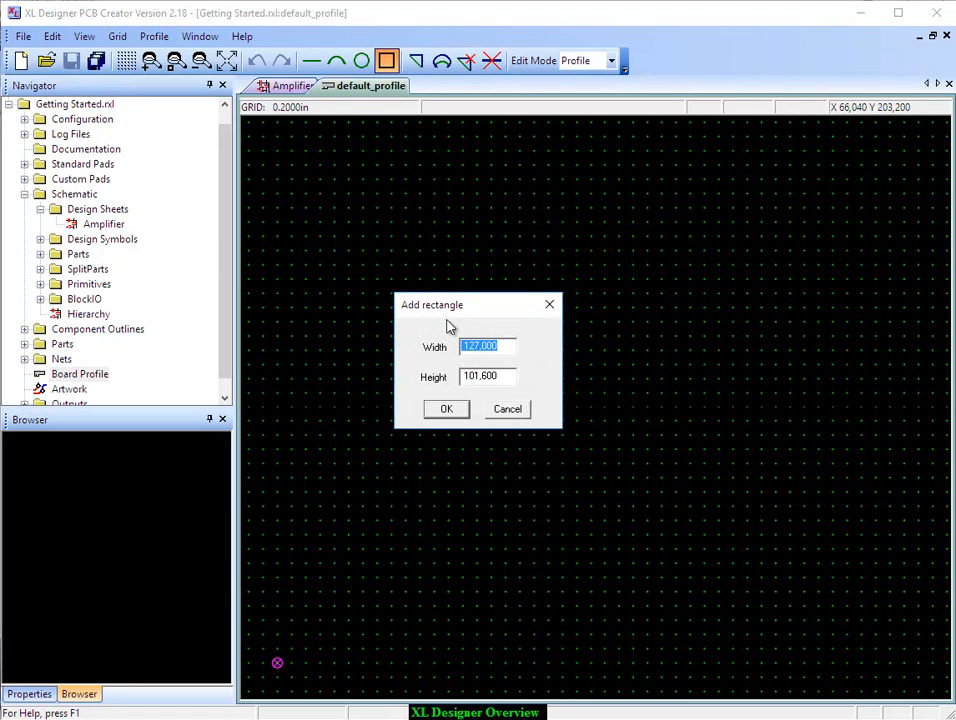
type("75")
key("Tab")
type("50")
key("Return")
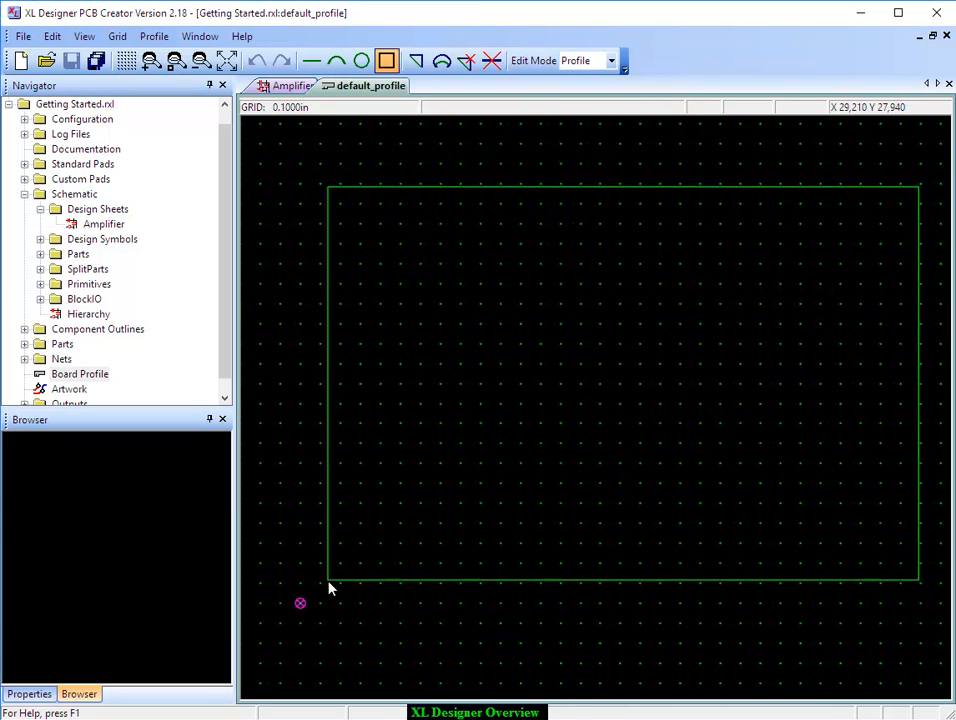
left_click(302, 606)
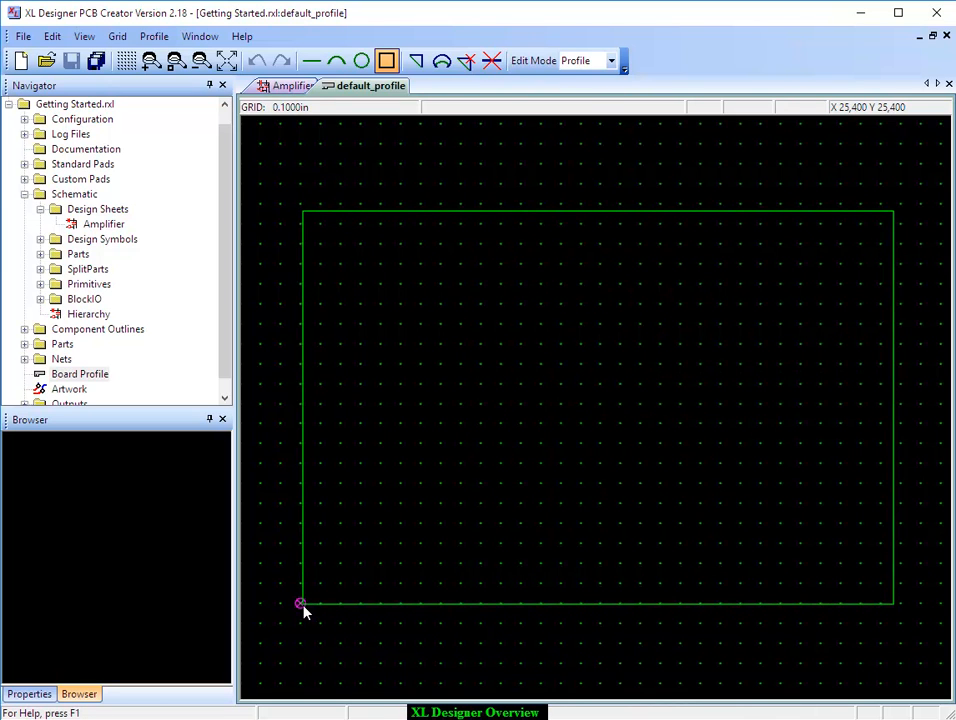
left_click(302, 606)
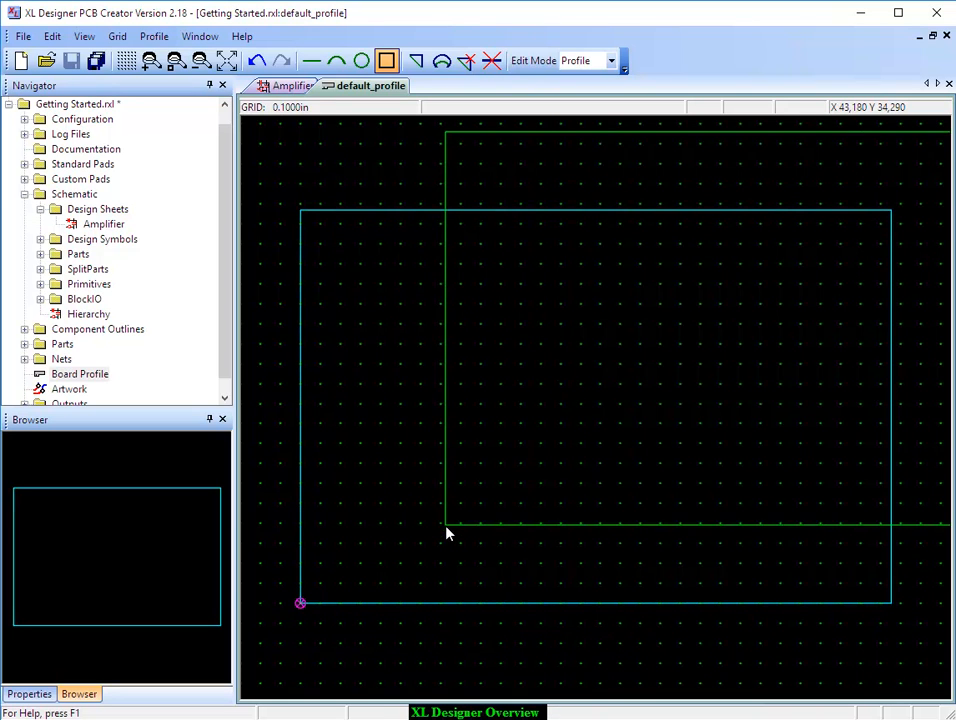
Step: Form a notch about 2.5 mm wide and 3.8 mm deep in the board's lower edge and round its inner end into an arc
left_click(415, 60)
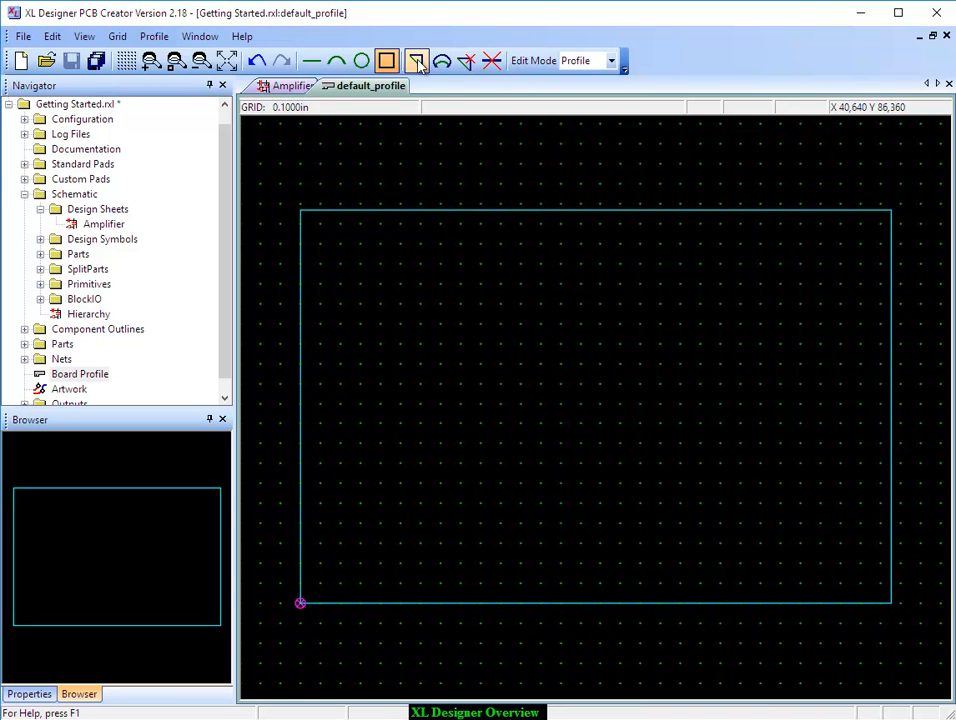
left_click_drag(540, 610, 561, 610)
left_click(336, 60)
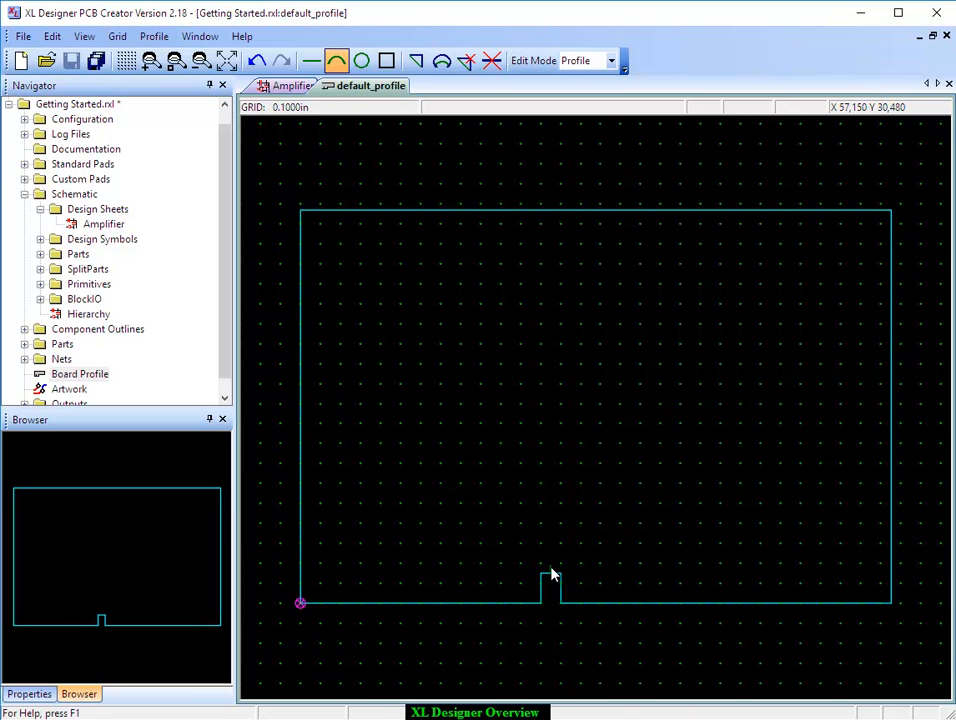
left_click(443, 61)
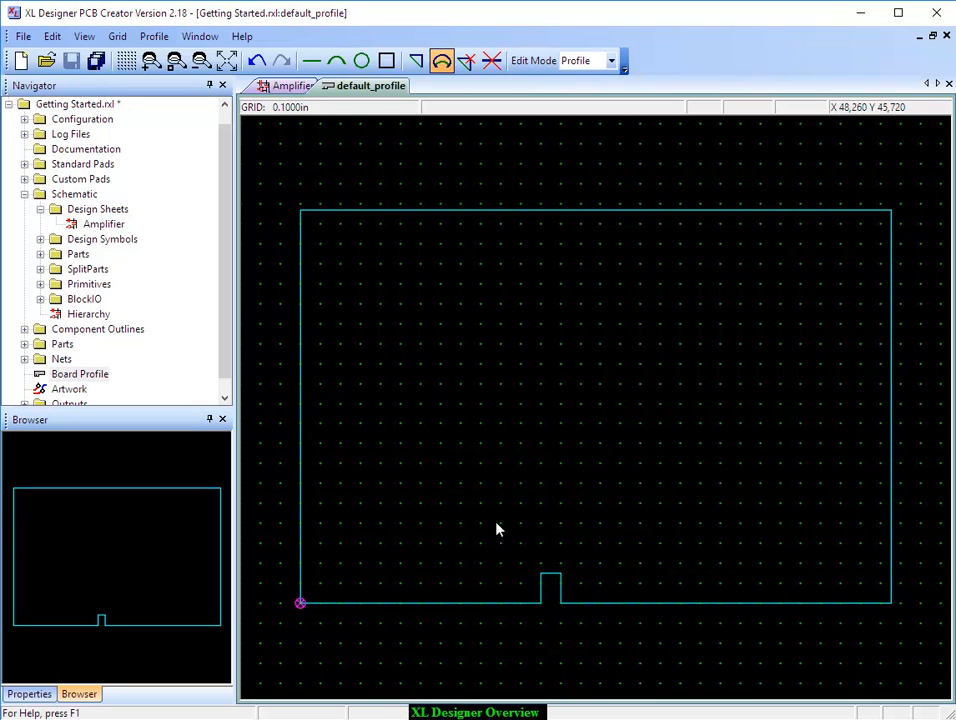
left_click(556, 563)
left_click(416, 61)
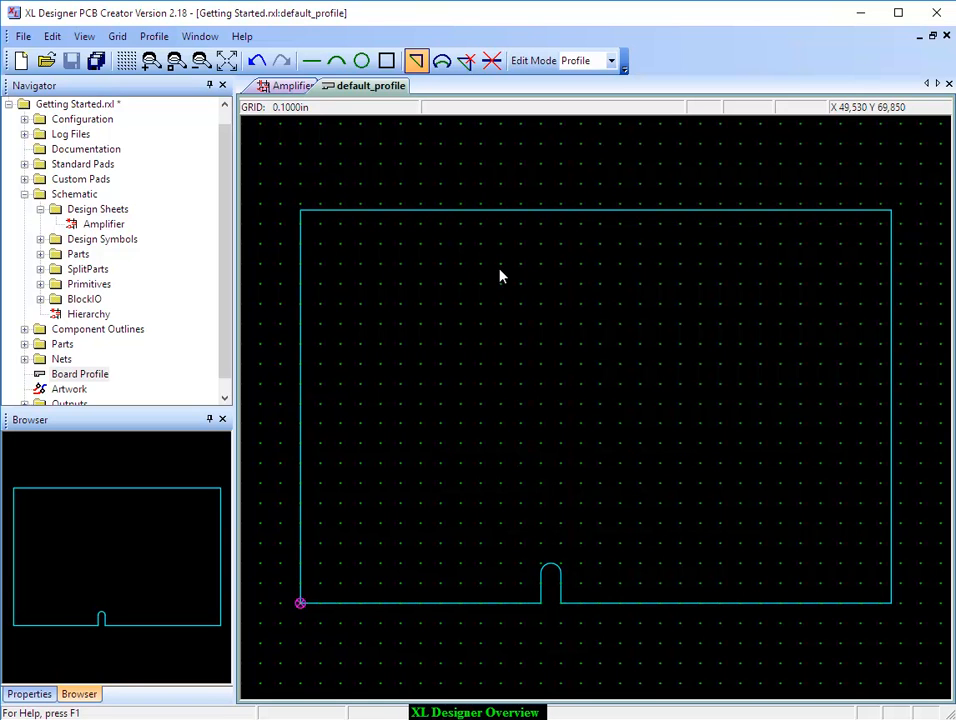
mouse_move(301, 211)
left_mouse_down()
mouse_move(512, 227)
mouse_move(301, 211)
left_mouse_up()
Step: Examine the board outline's coordinates in the Numeric Editor, stepping through points 1 to 8 and opening point 8's X value without changing it
left_click(154, 37)
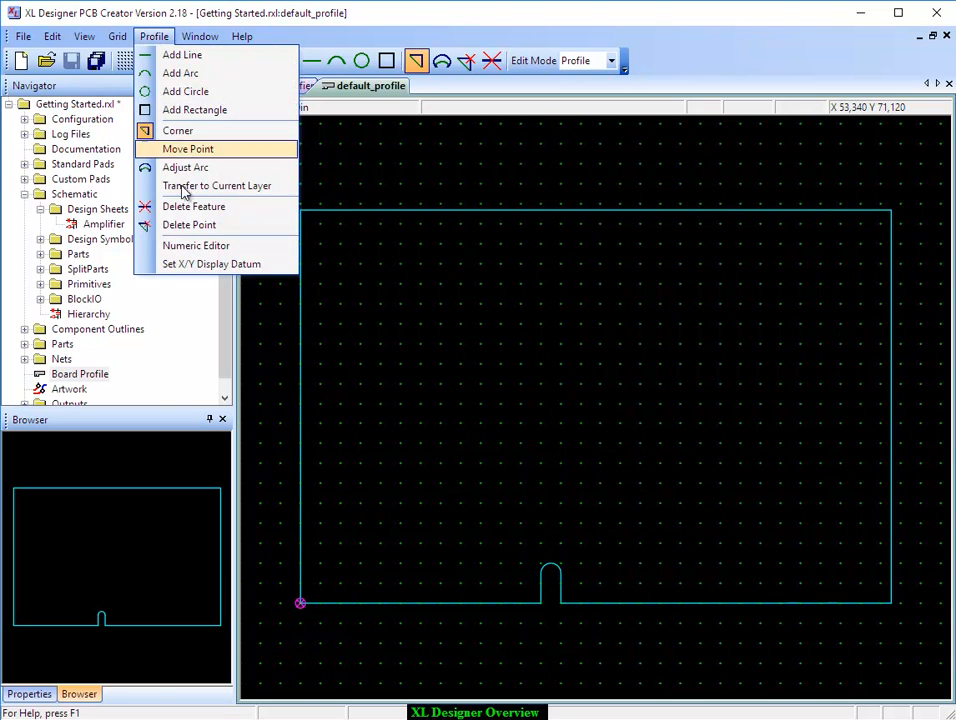
left_click(211, 244)
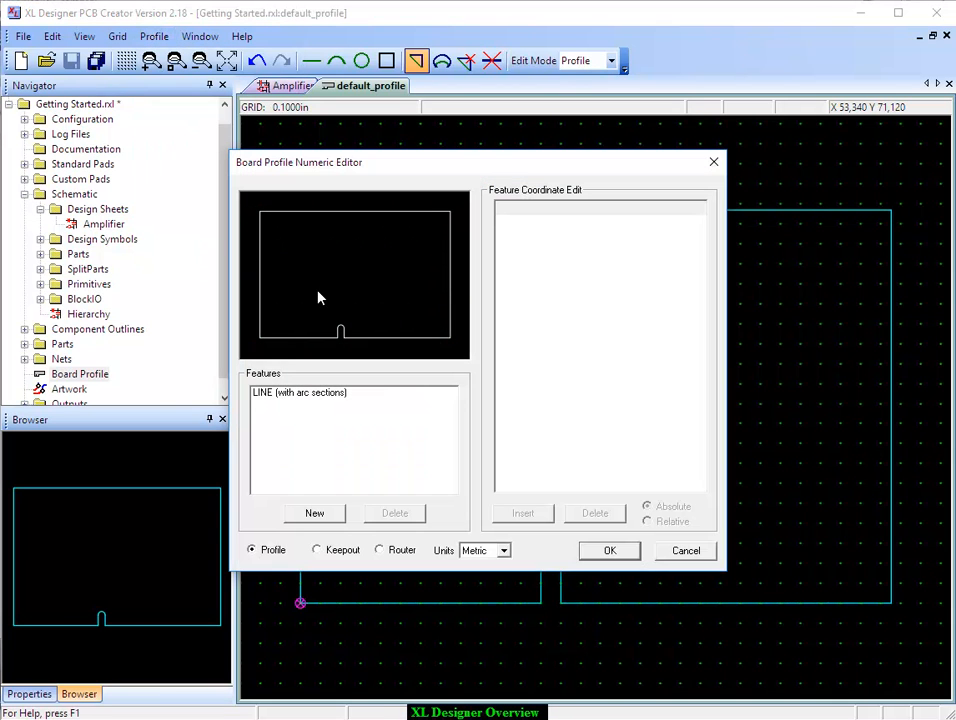
left_click(323, 394)
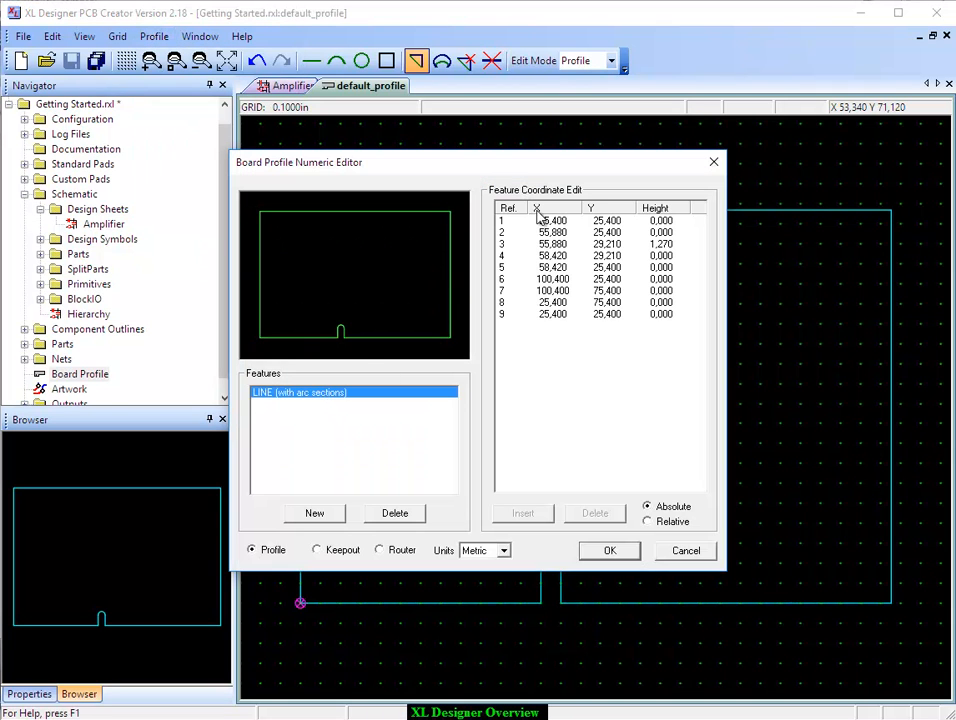
left_click(503, 222)
key("Down")
key("Down")
key("Down")
key("Down")
key("Down")
key("Down")
key("Down")
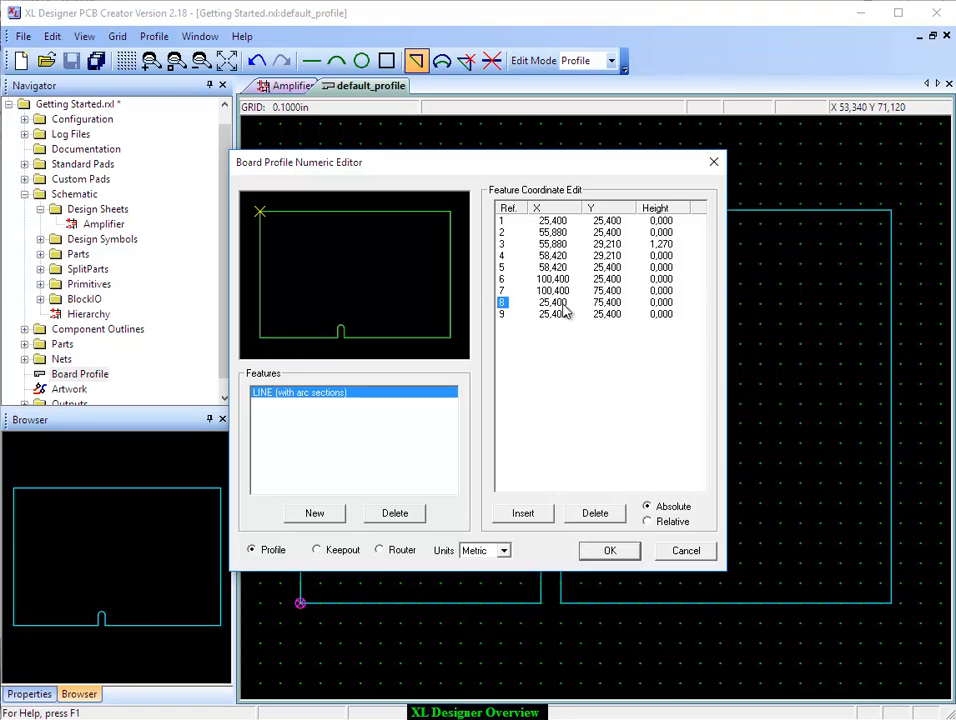
double_click(536, 313)
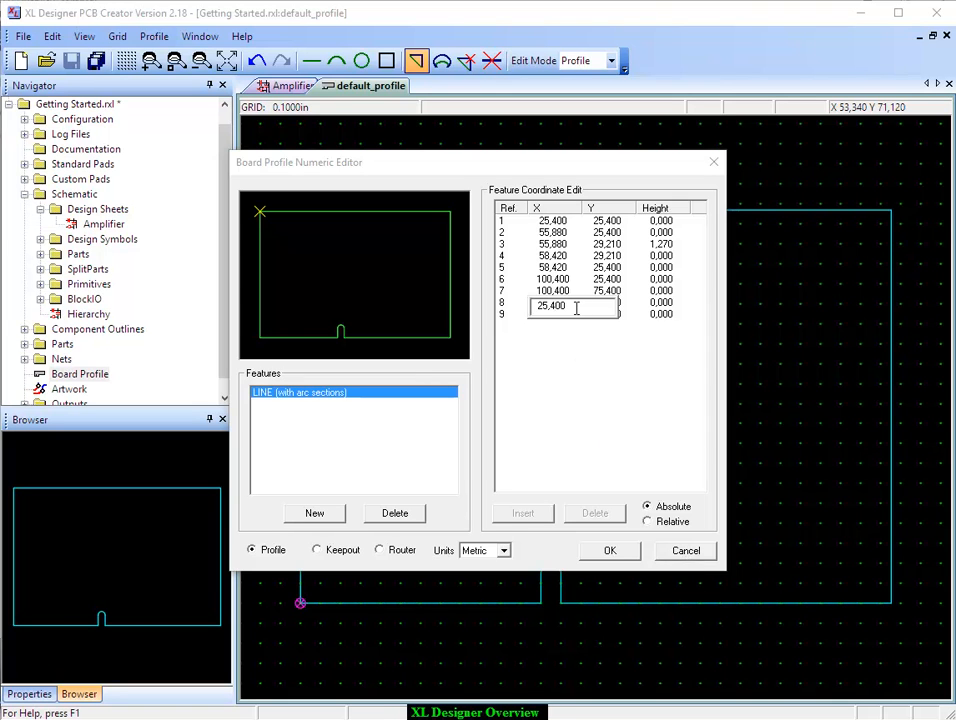
key("Return")
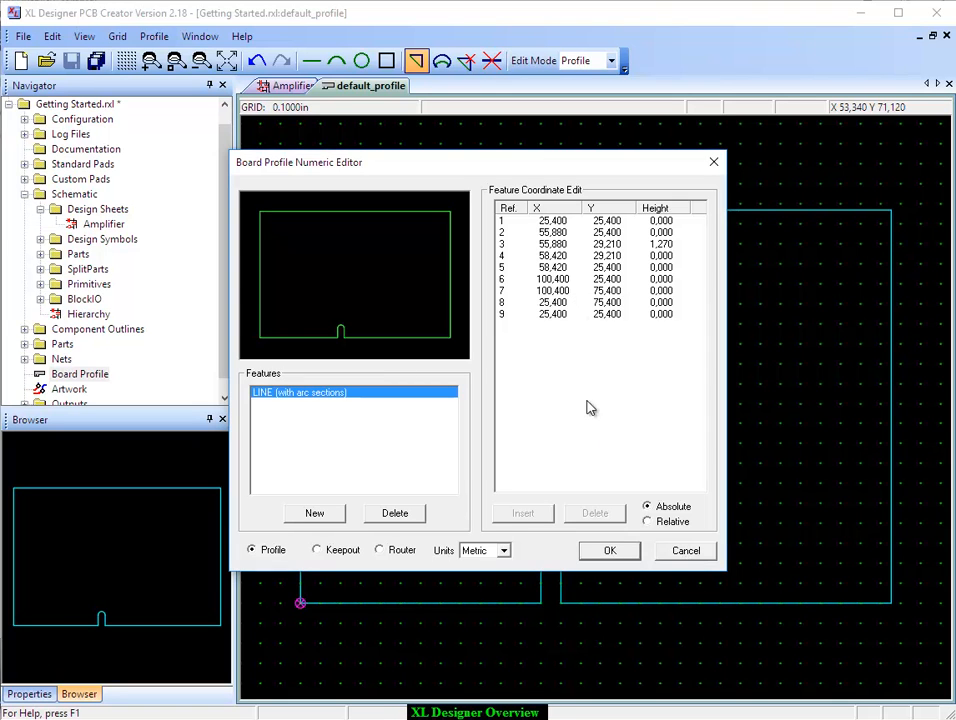
Step: Accept the Numeric Editor's coordinates and preview the three stored profiles in the MASTERS Profile Library
left_click(627, 551)
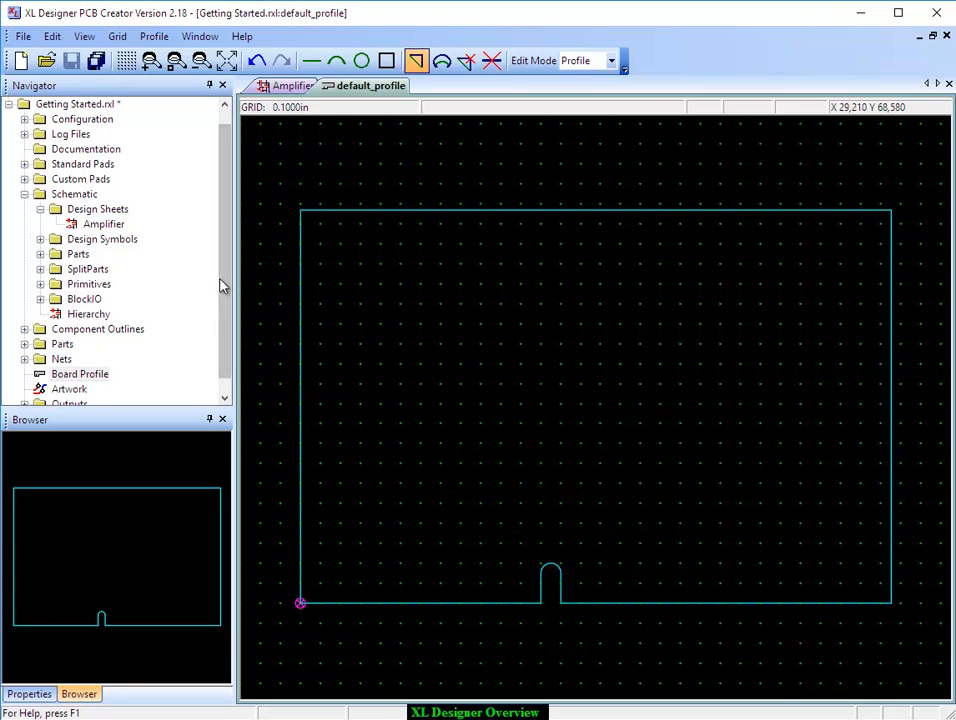
left_click_drag(223, 271, 223, 253)
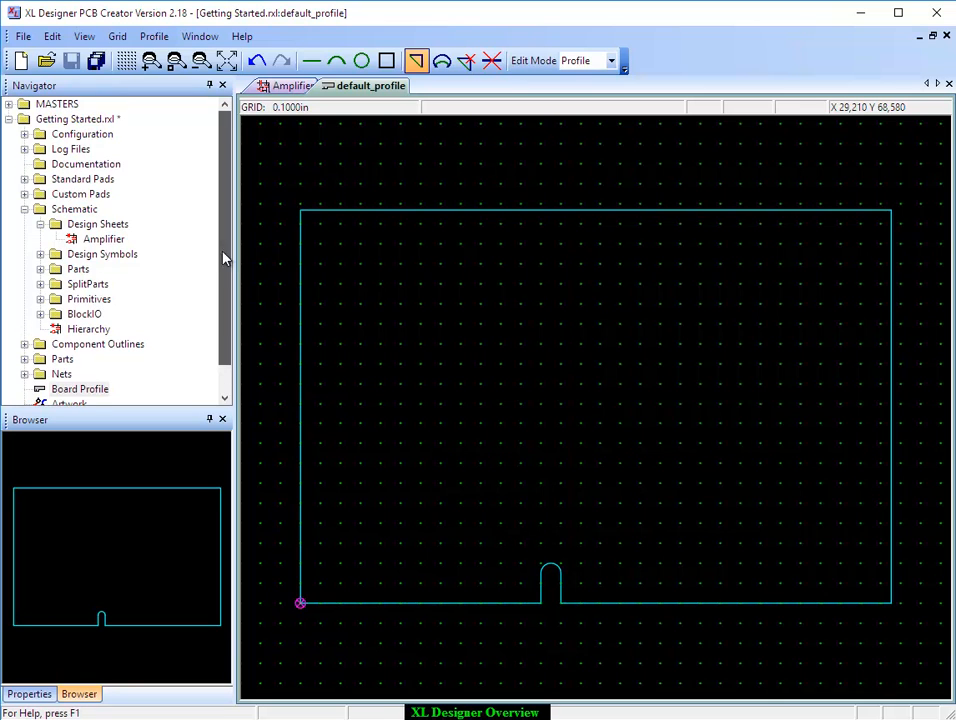
left_click(9, 105)
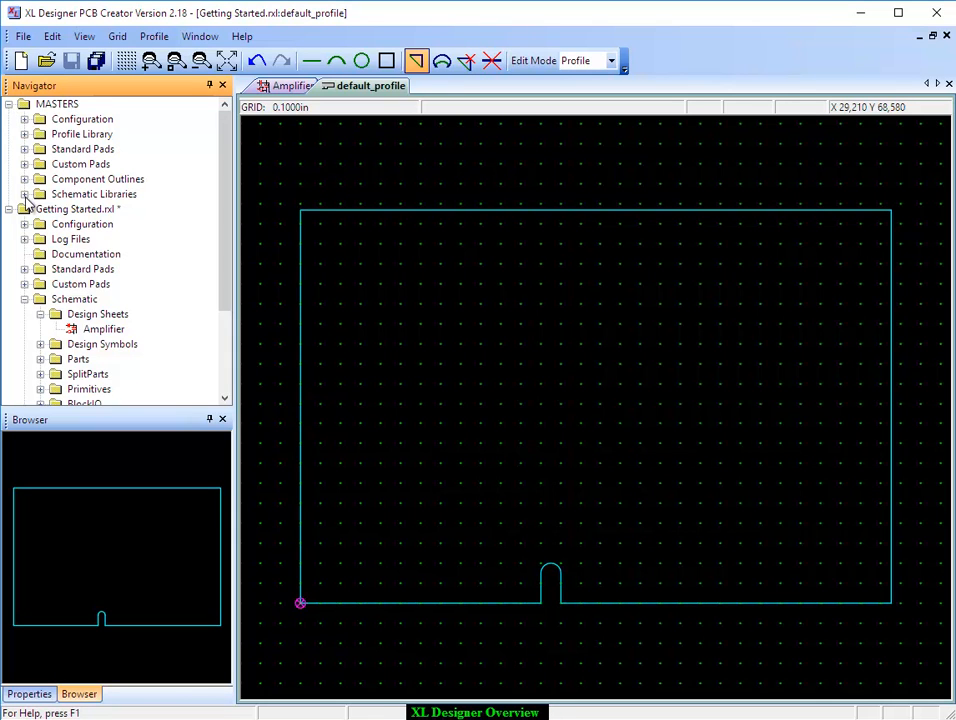
left_click(26, 136)
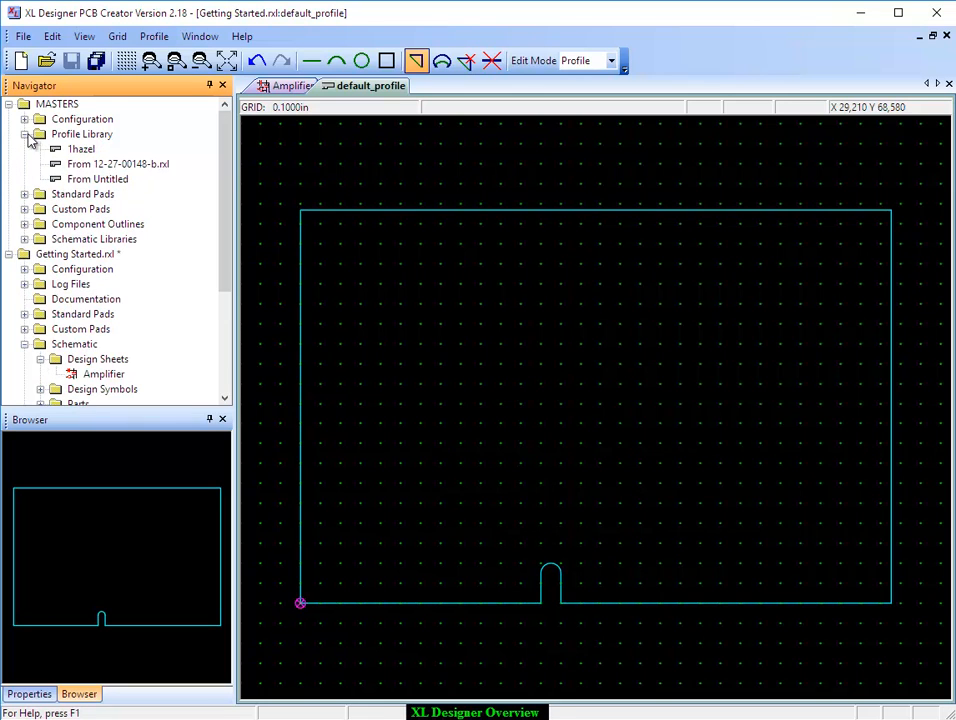
left_click(88, 151)
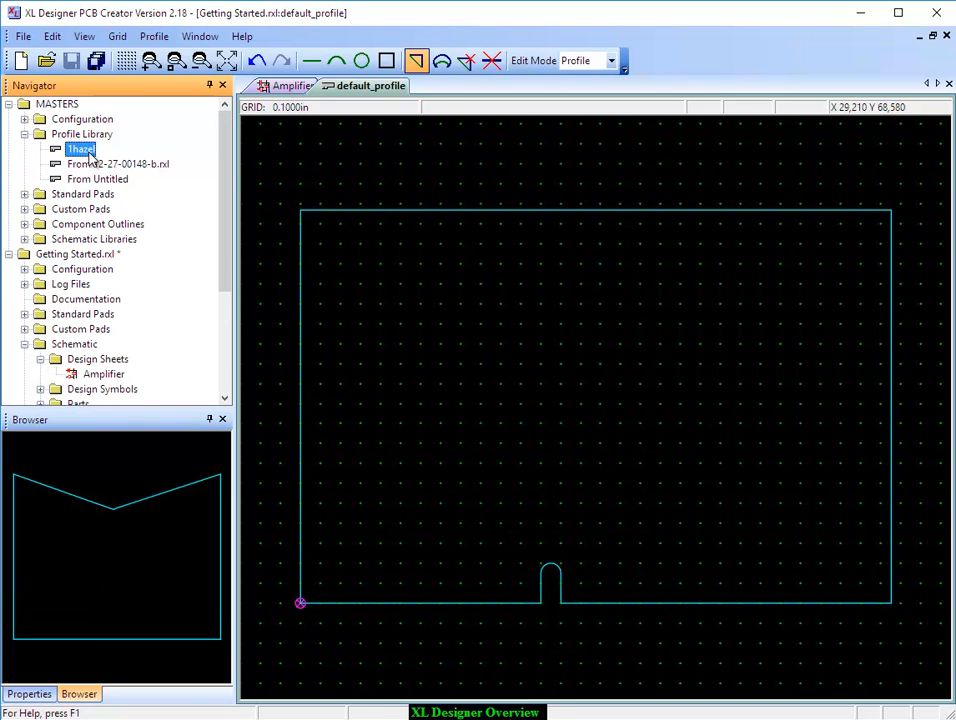
left_click(104, 170)
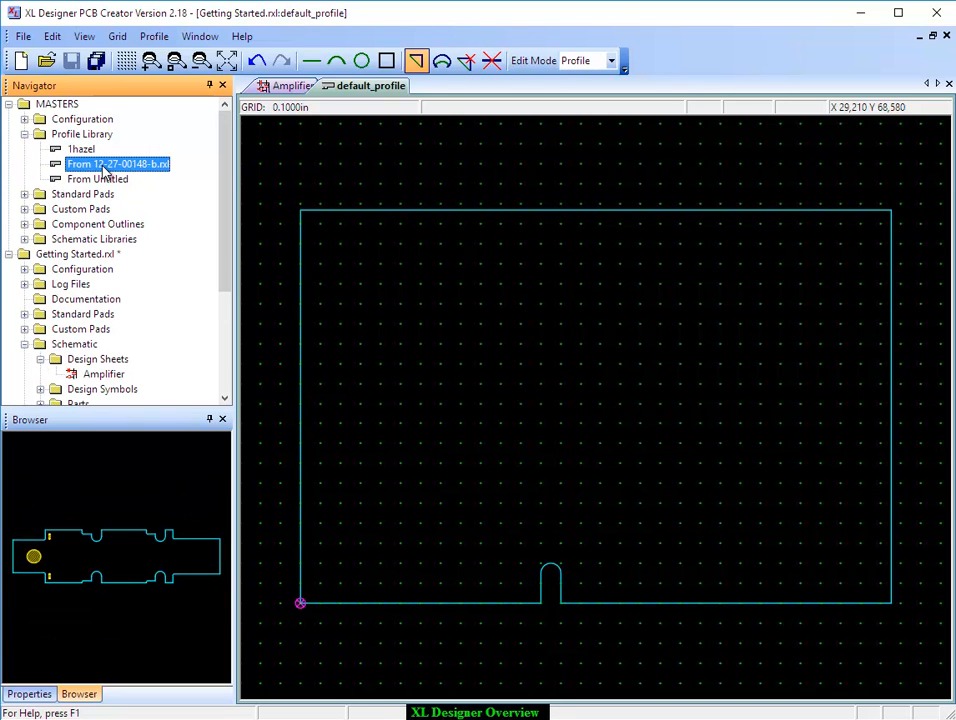
left_click(103, 183)
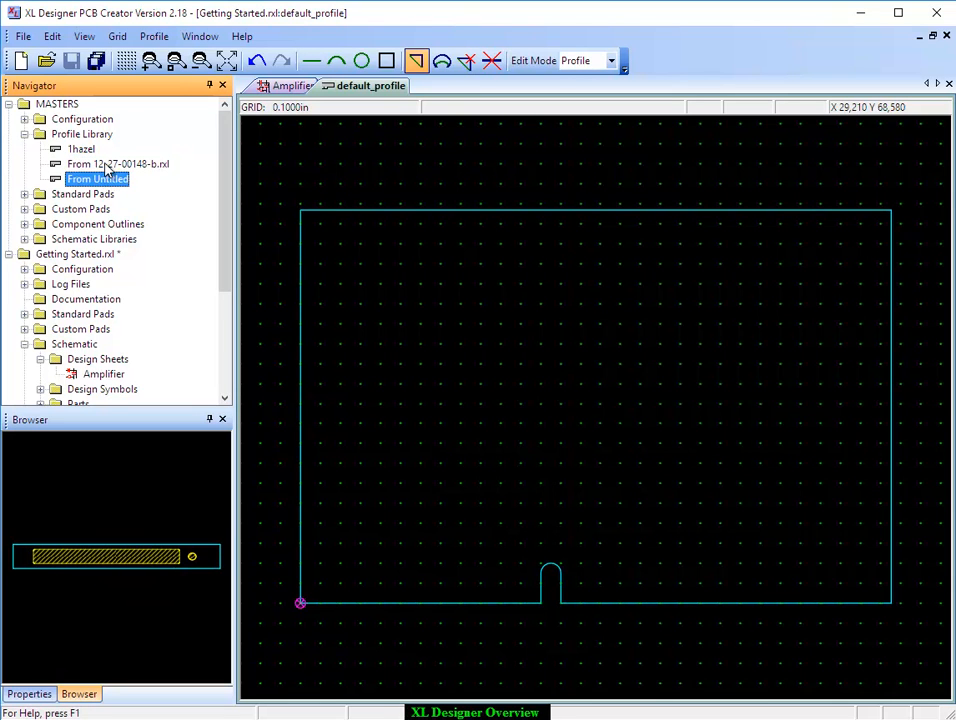
left_click(106, 167)
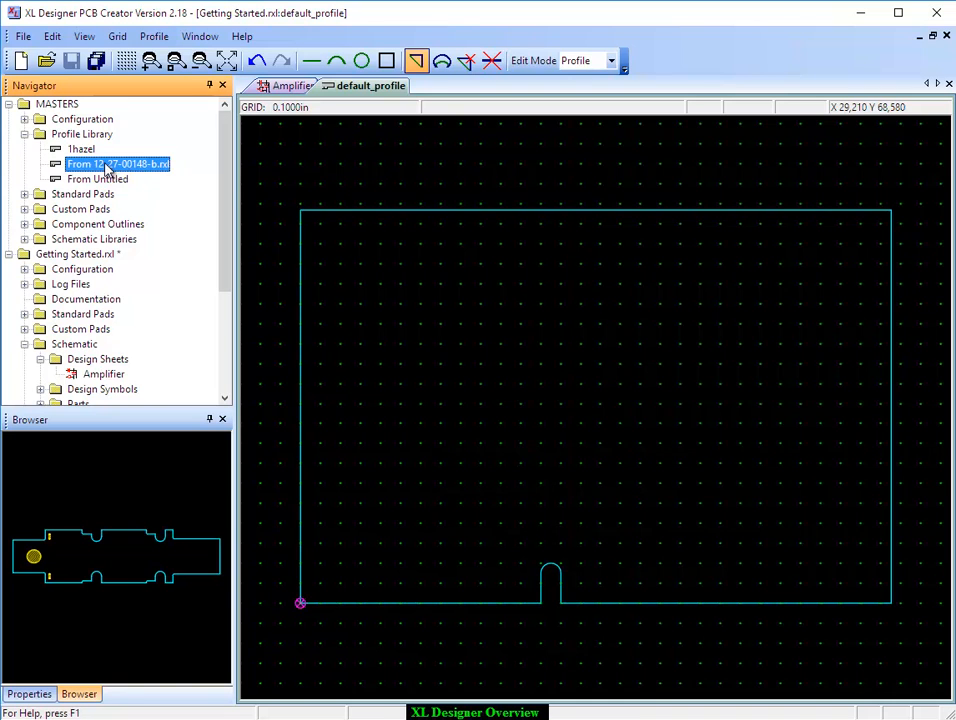
Step: Open the library profile From 12-27-00148-b.rxl, examine its outline and keepouts, and close it
double_click(106, 167)
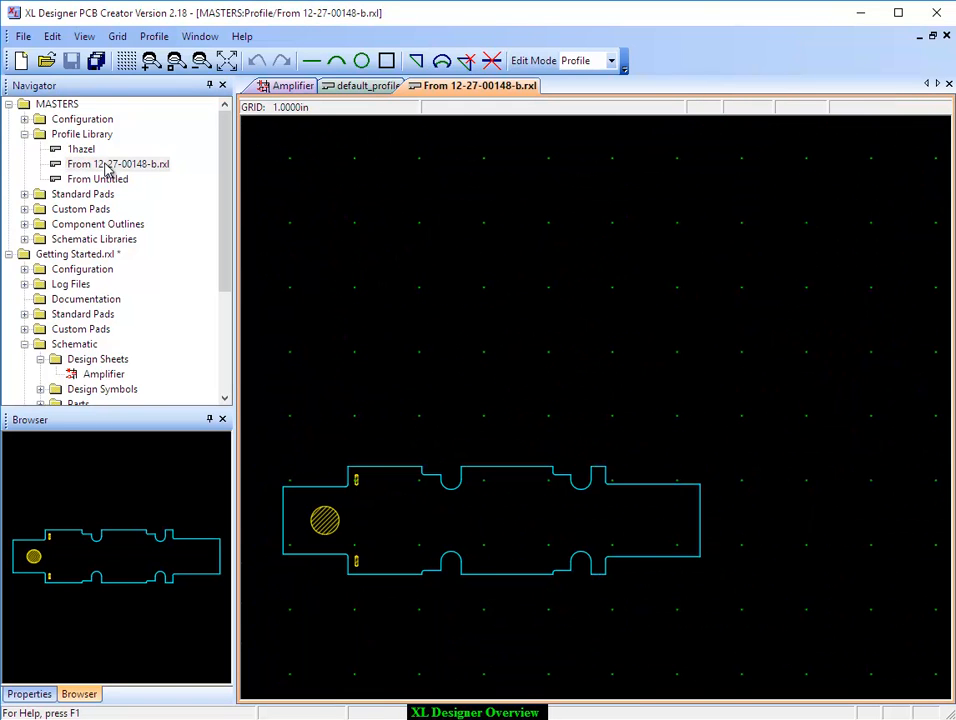
scroll(496, 565, "up", 1)
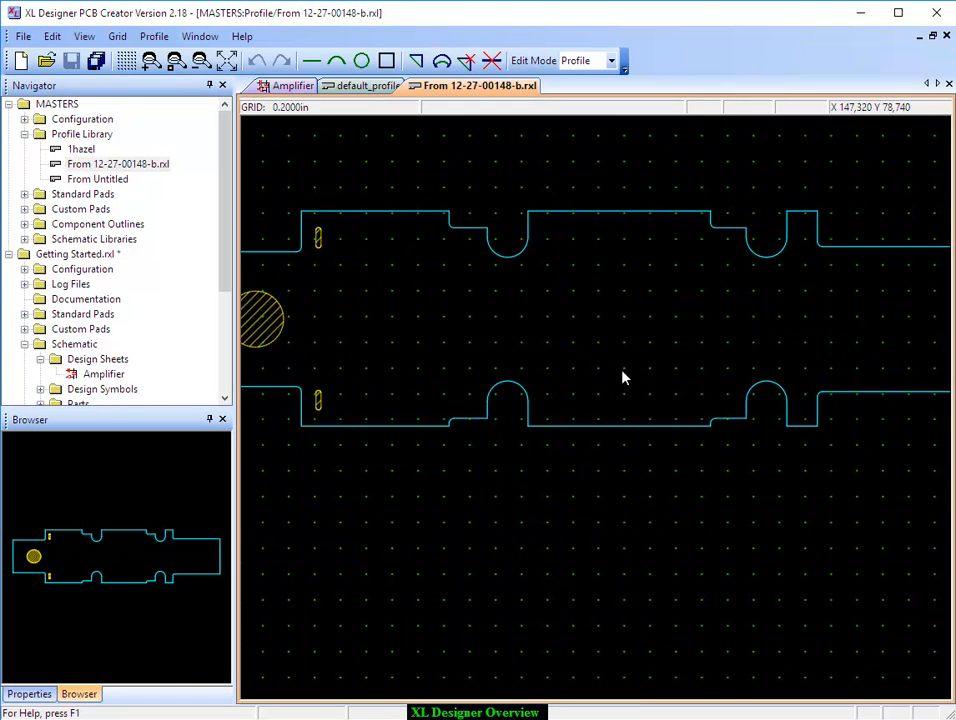
middle_click(354, 328)
left_click(227, 61)
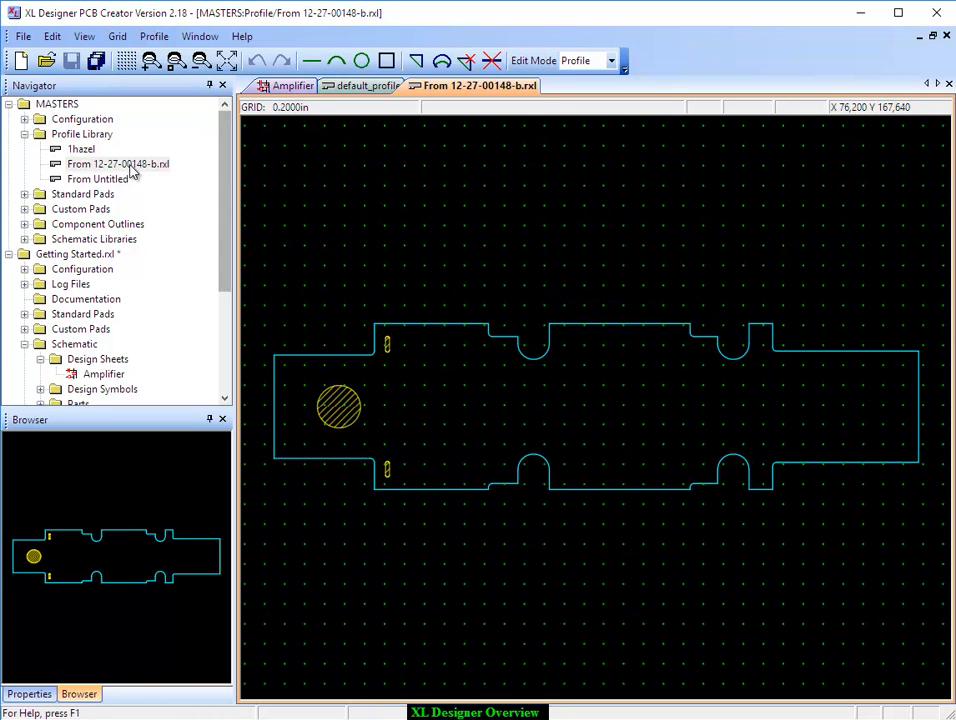
left_click(948, 83)
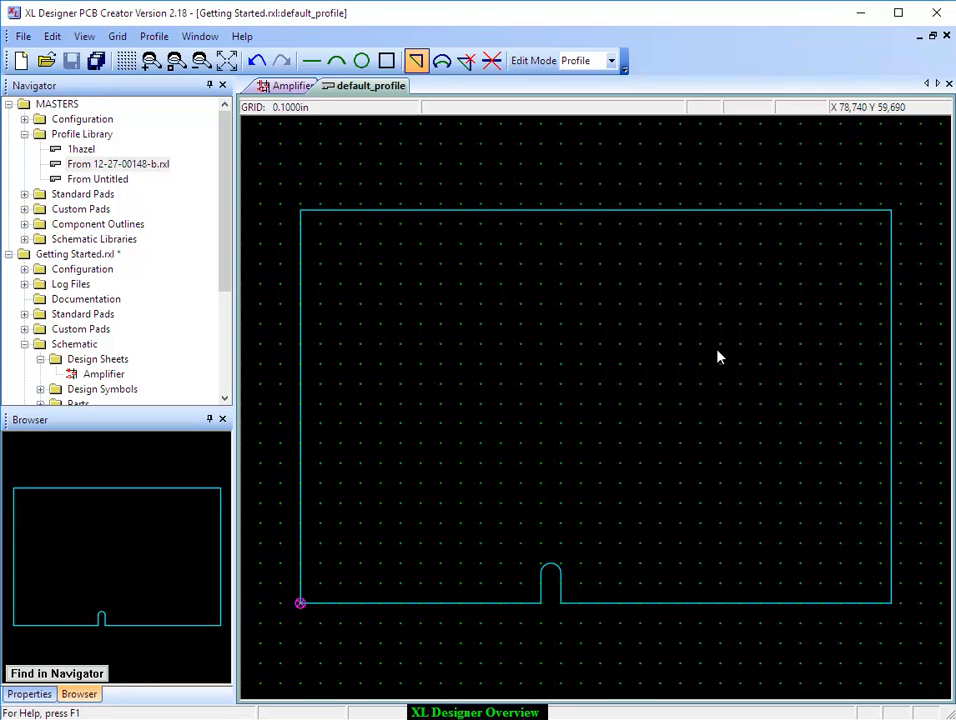
Step: Set the edit mode to Keepouts and draw a four-sided keepout about 11 mm wide and 9 mm high, just right of the board's centre
left_click(612, 62)
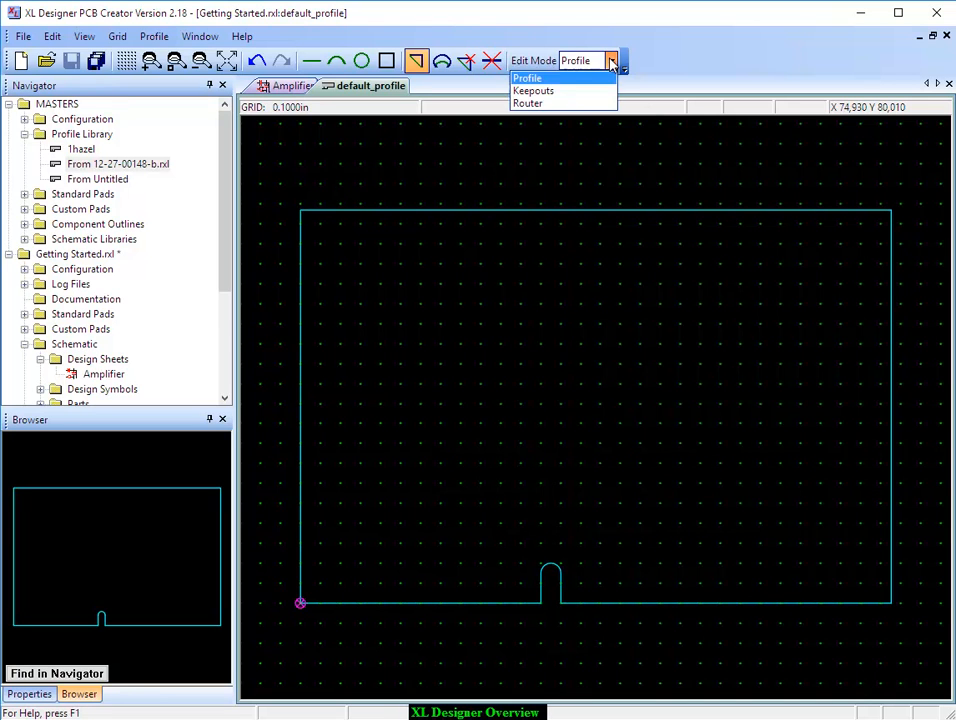
left_click(565, 90)
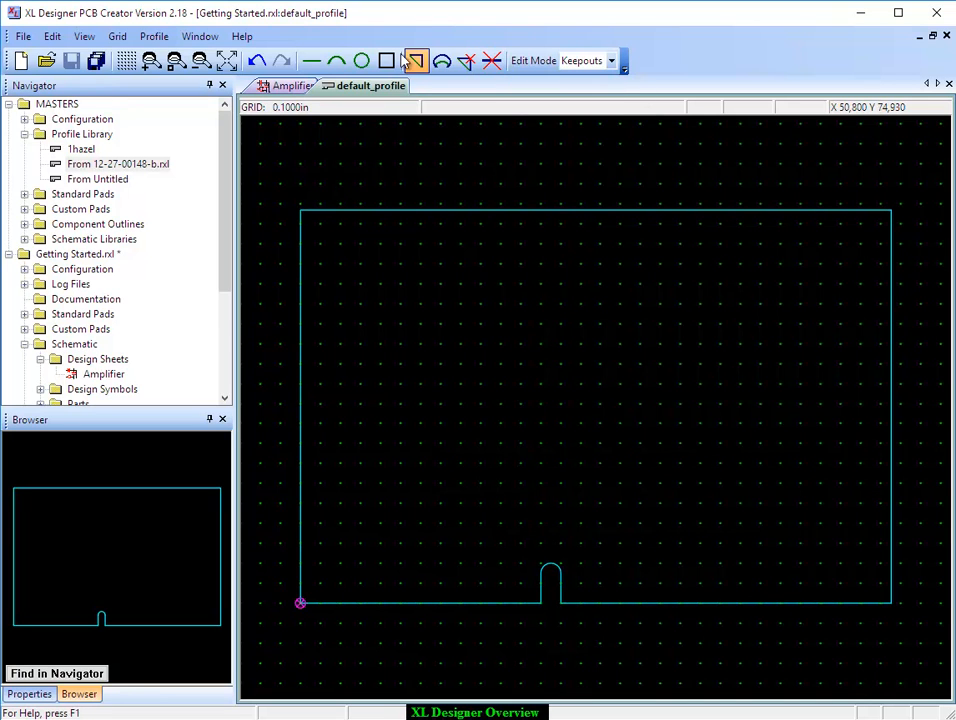
left_click(318, 63)
left_click(610, 354)
left_click(620, 404)
left_click(690, 411)
left_click(700, 344)
left_click(619, 342)
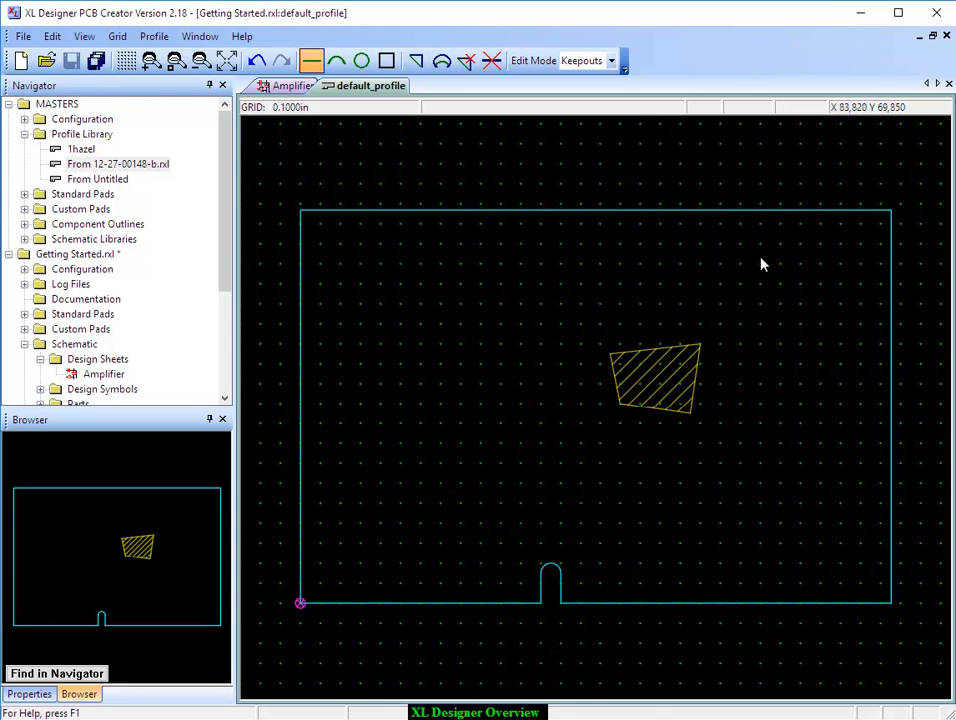
Step: Square the keepout's corners into a rectangle about 11 by 10 mm and form a notch about 3.8 mm square in its right edge
left_click(418, 63)
left_click_drag(620, 408, 611, 425)
left_click_drag(692, 413, 701, 426)
left_click_drag(704, 343, 702, 345)
mouse_move(611, 351)
left_mouse_down()
mouse_move(611, 335)
mouse_move(610, 345)
left_mouse_up()
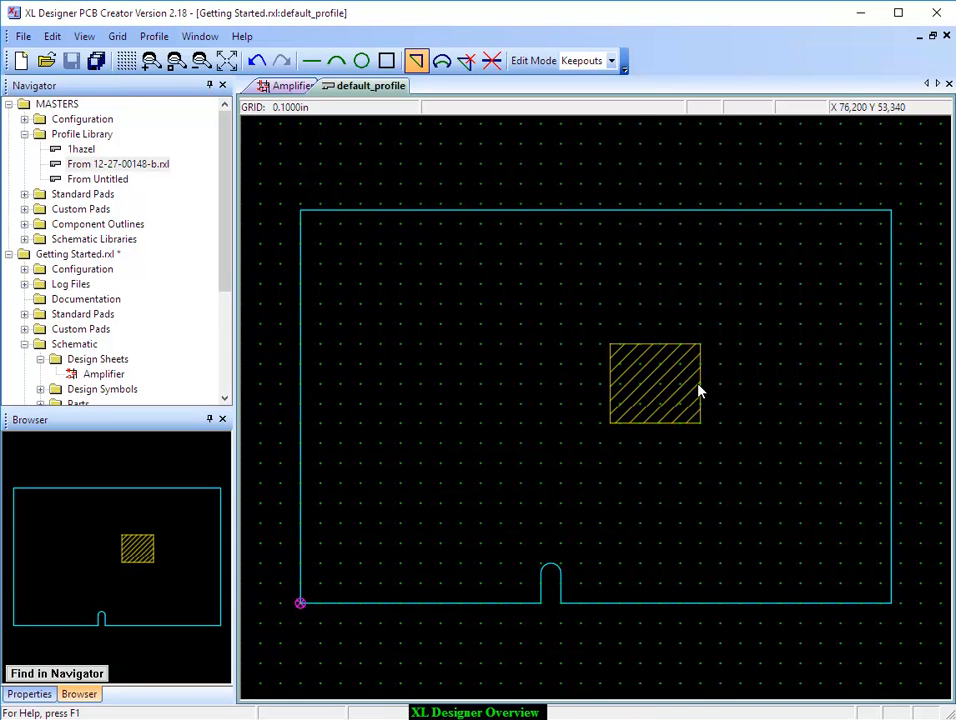
mouse_move(696, 376)
left_mouse_down()
mouse_move(670, 379)
mouse_move(688, 411)
left_mouse_up()
Step: Switch the board profile's grid to Metric and check its spacing at several magnifications
left_click(62, 42)
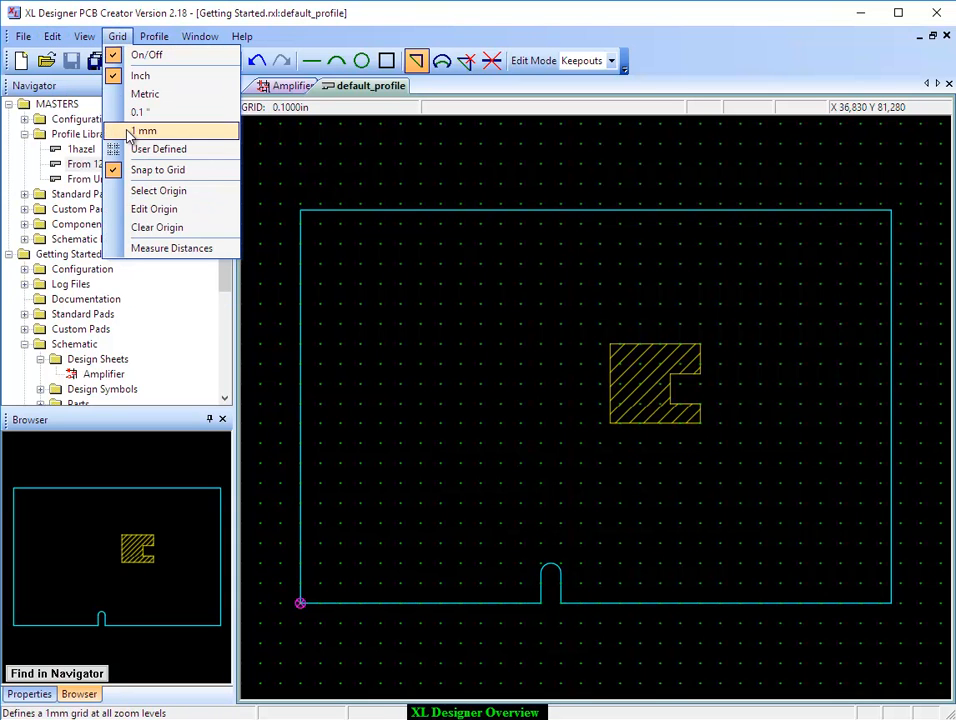
left_click(138, 96)
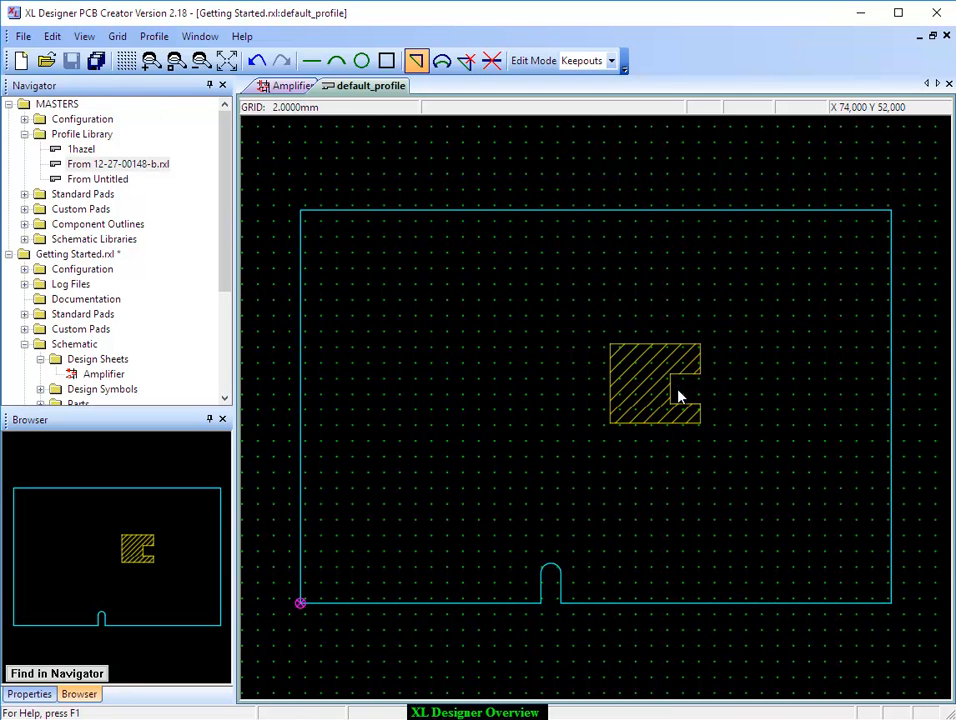
scroll(683, 397, "up", 2)
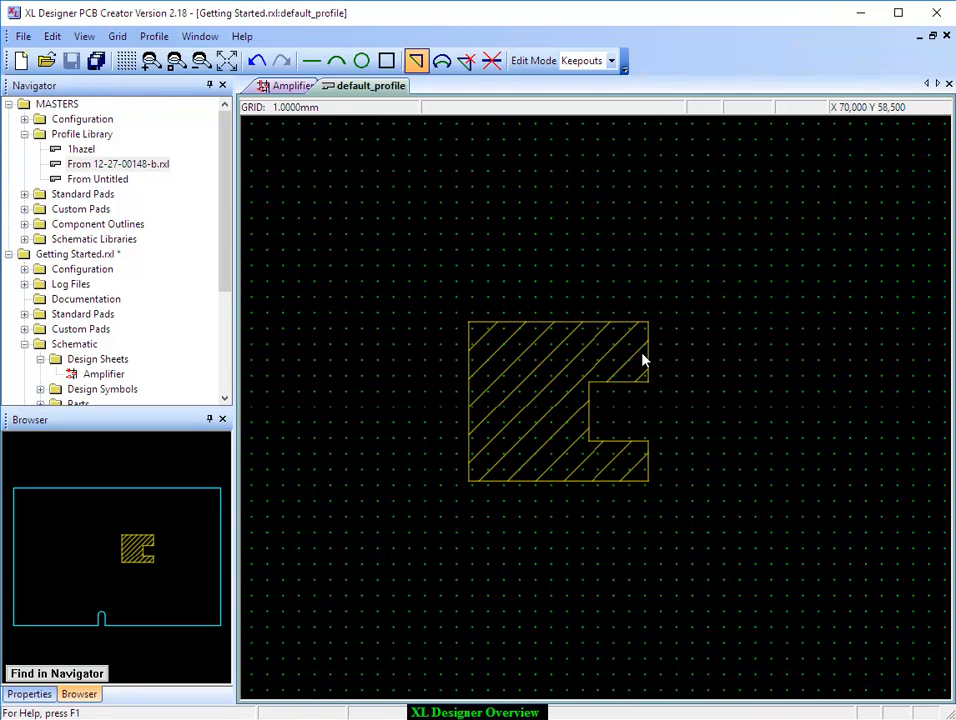
scroll(573, 396, "up", 1)
scroll(538, 386, "down", 2)
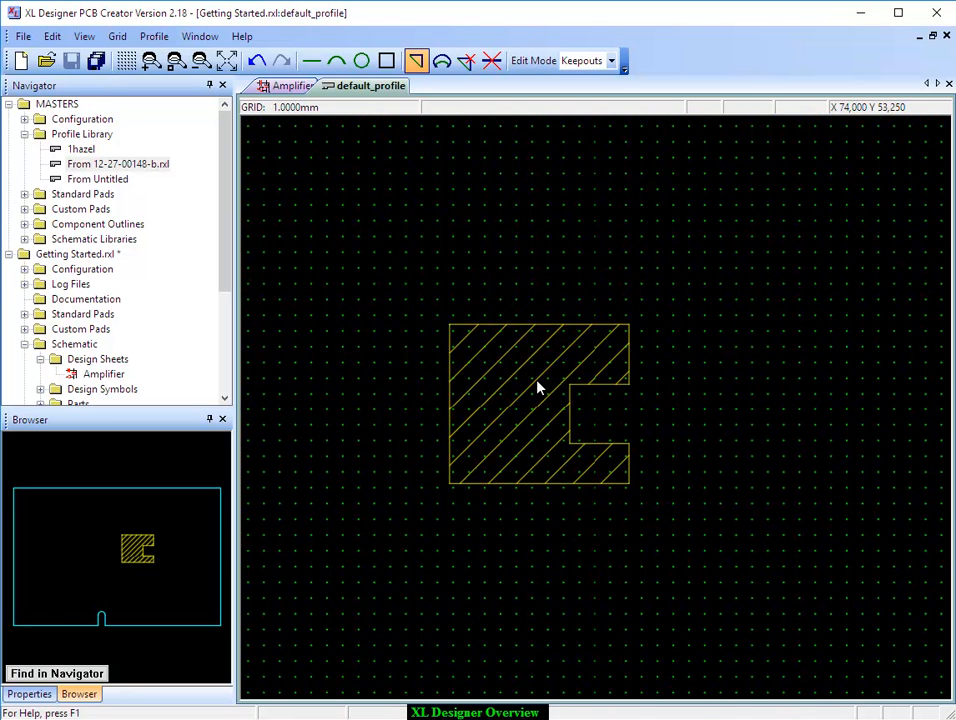
scroll(556, 416, "down", 1)
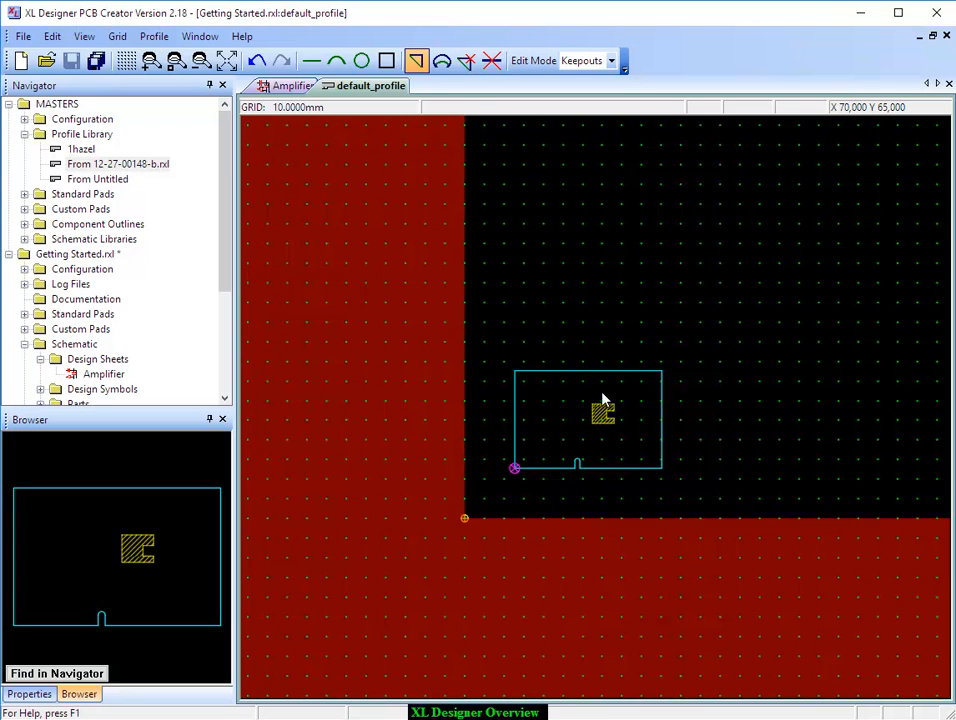
key("Home")
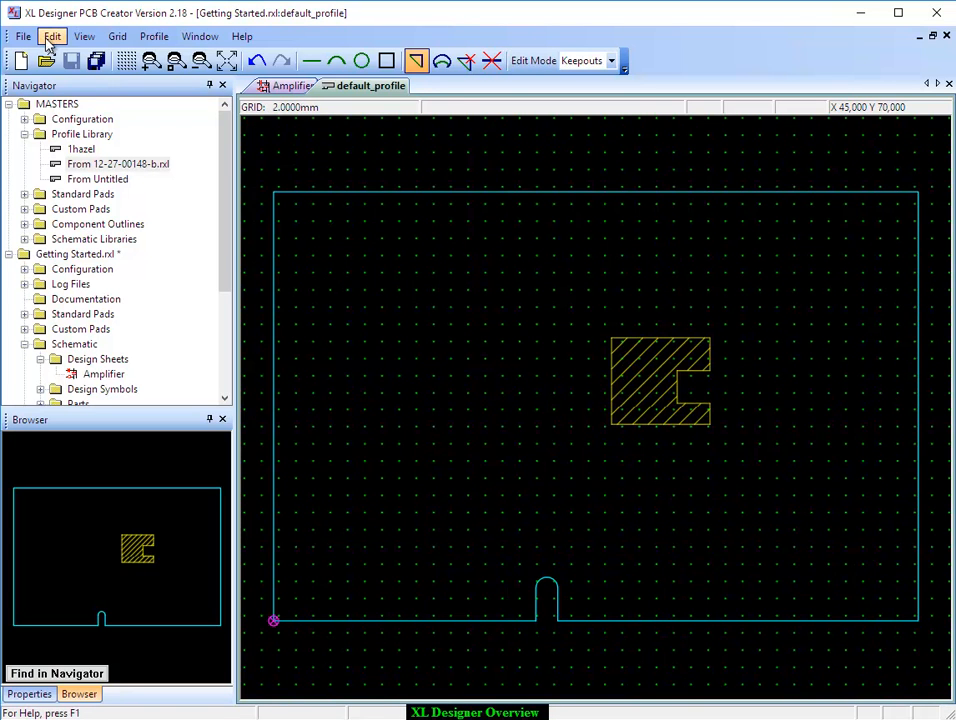
Step: Examine the User Defined grid's X and Y pitch settings without changing them
left_click(117, 37)
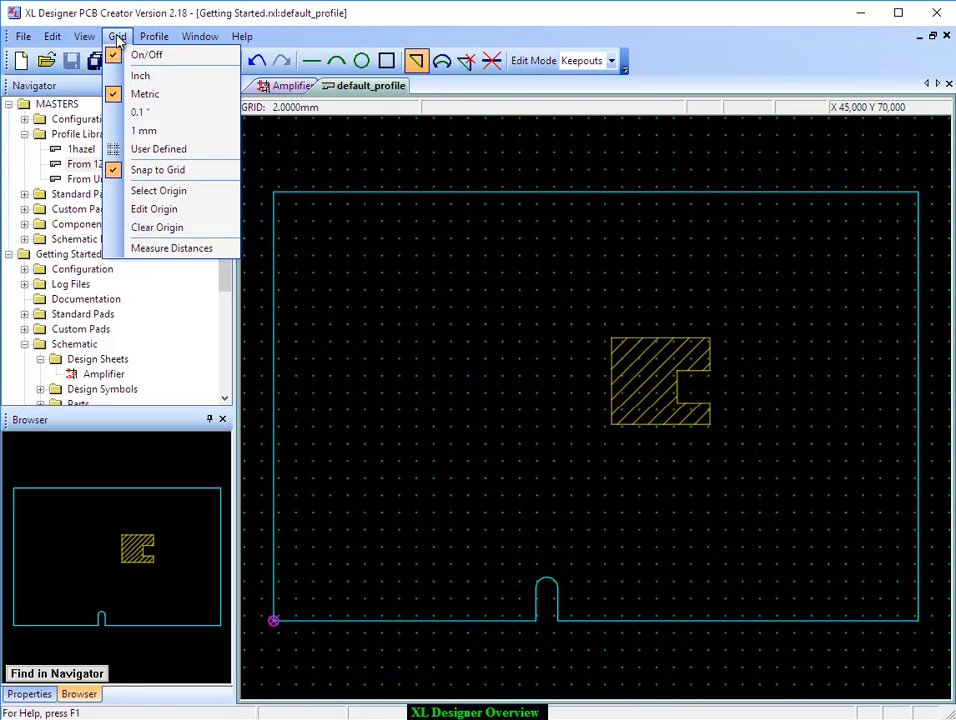
left_click(156, 149)
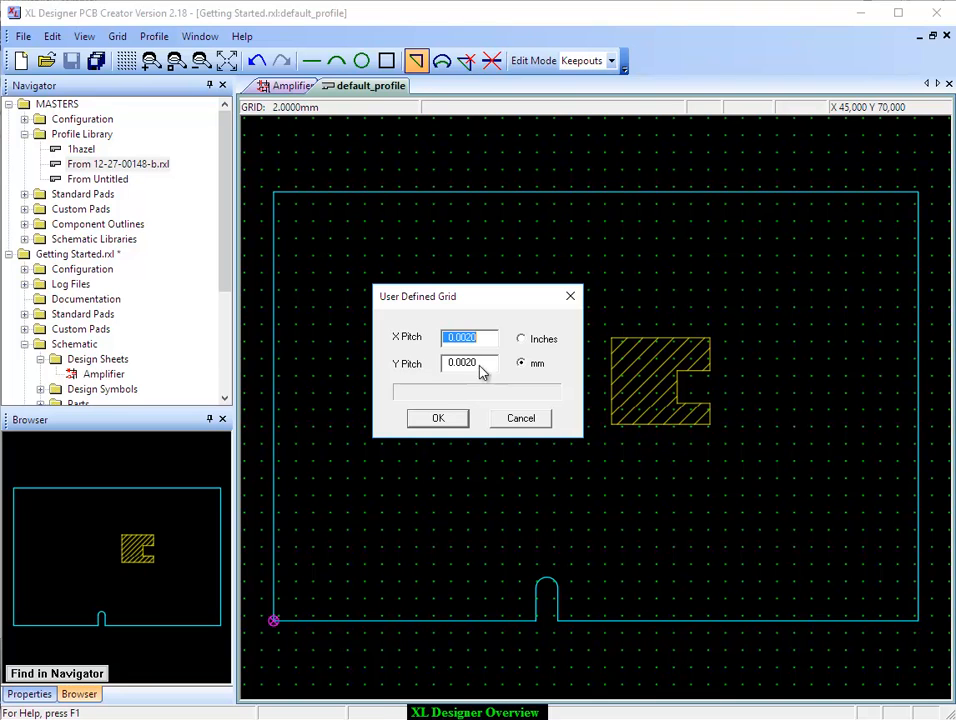
left_click(514, 420)
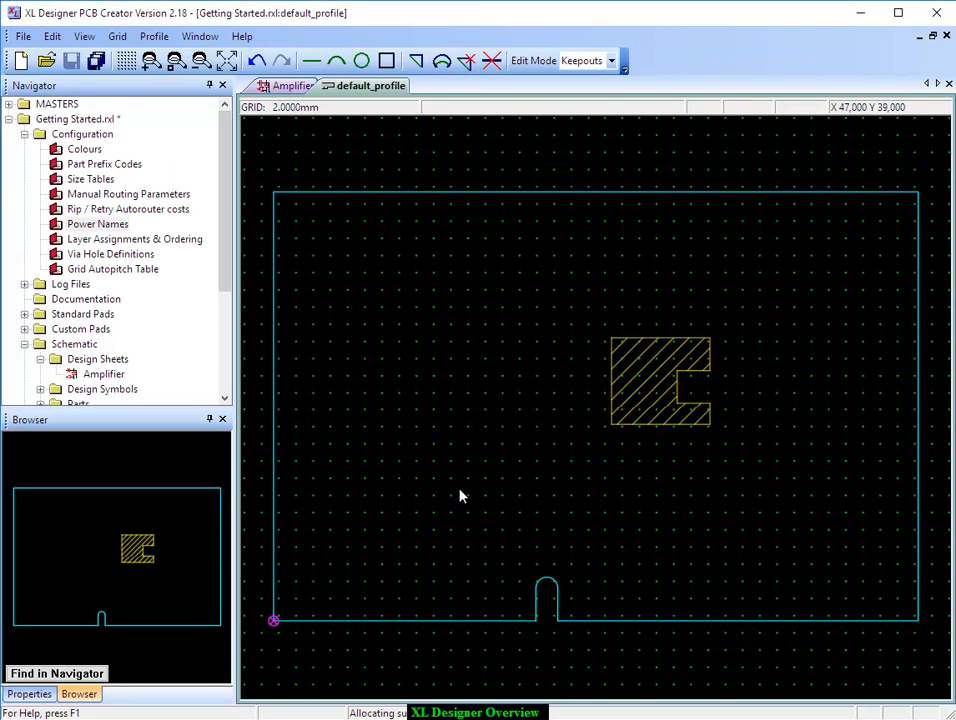
Step: Turn the grid display off and back on
left_click(117, 36)
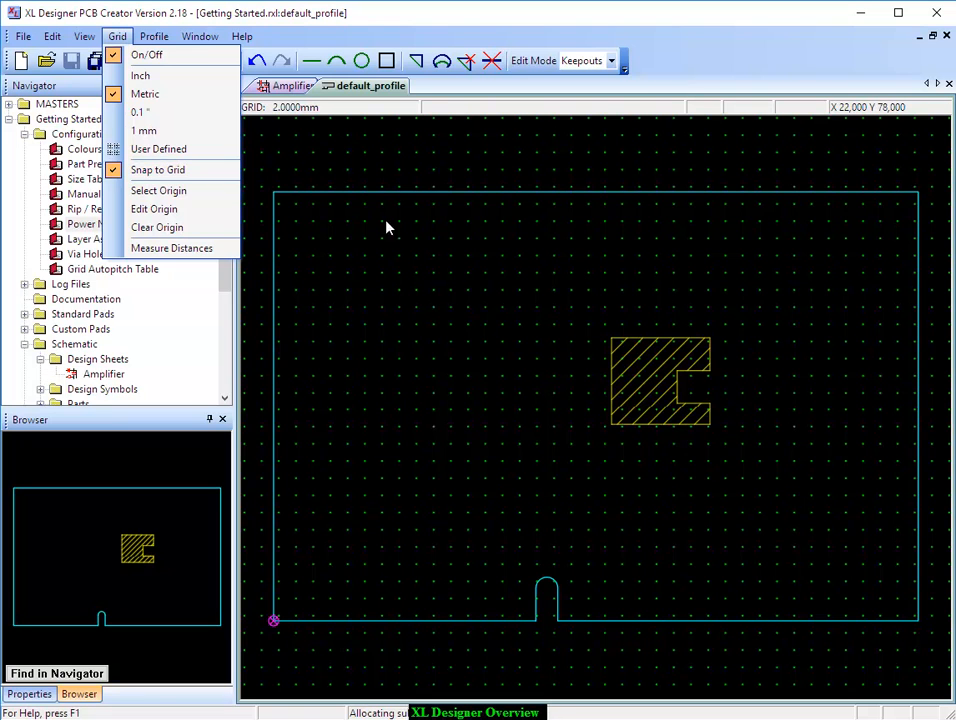
left_click(478, 317)
key("g")
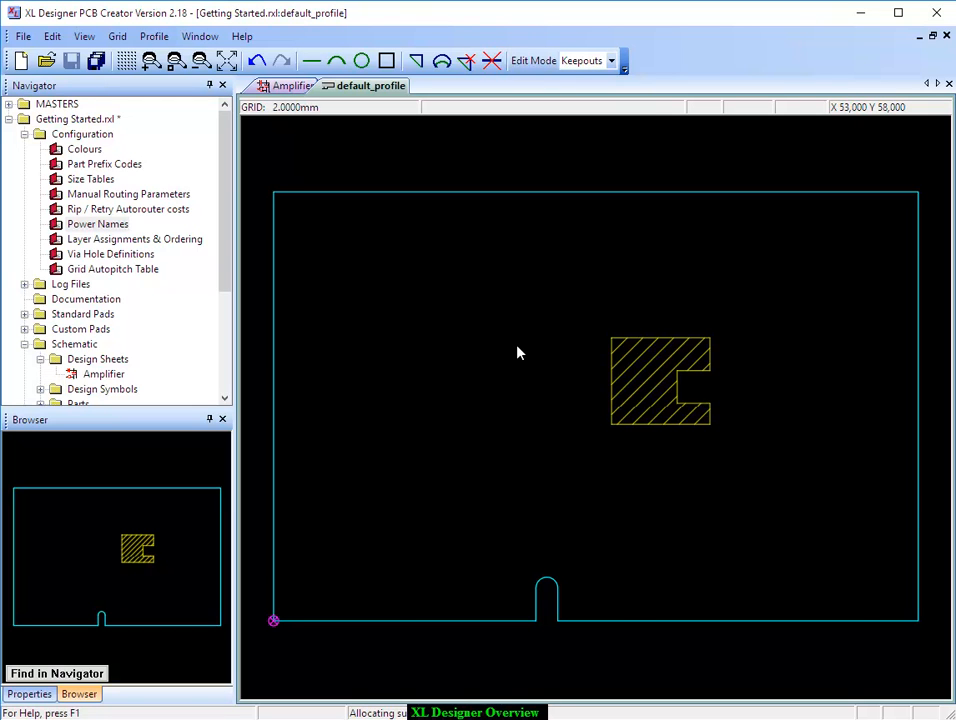
key("g")
Step: Define V- as power name 1 and V+ as power name 2 in the design's configuration
double_click(97, 226)
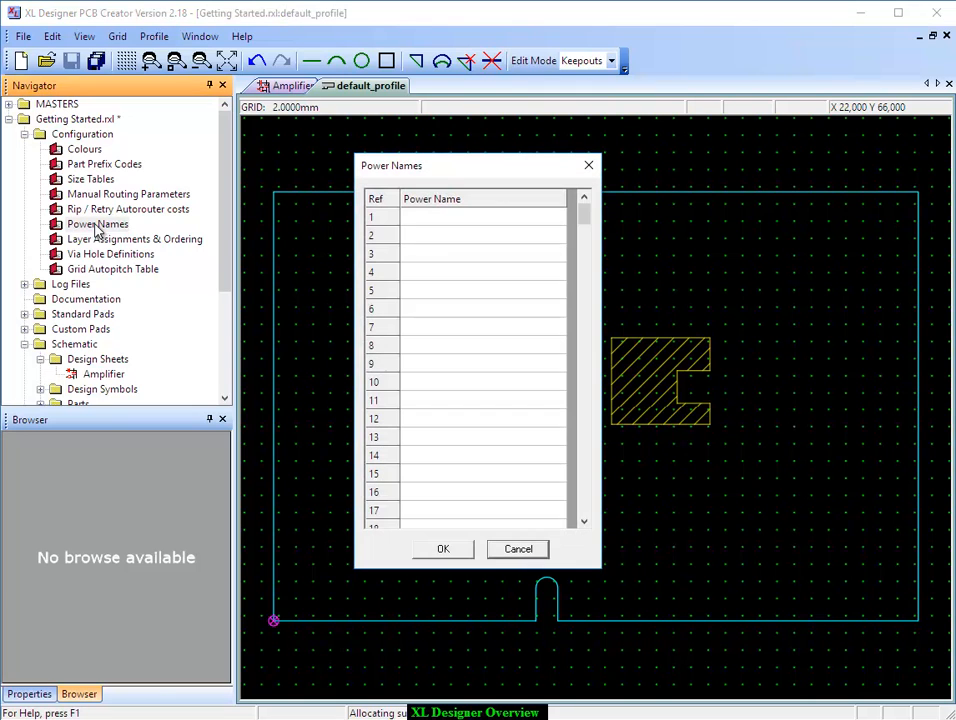
left_click(456, 219)
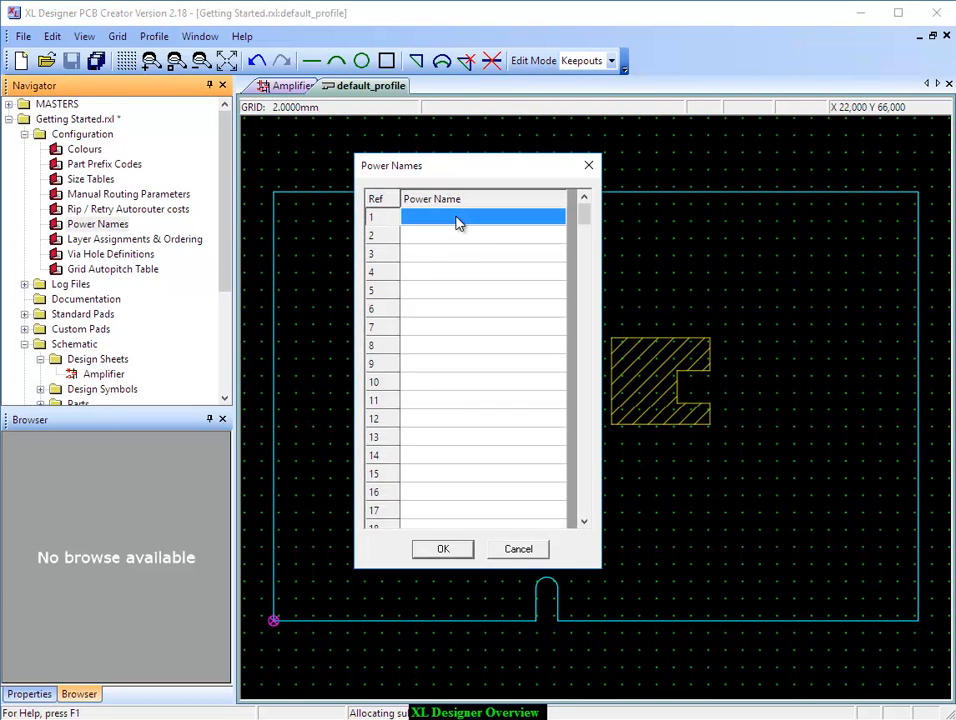
type("V-")
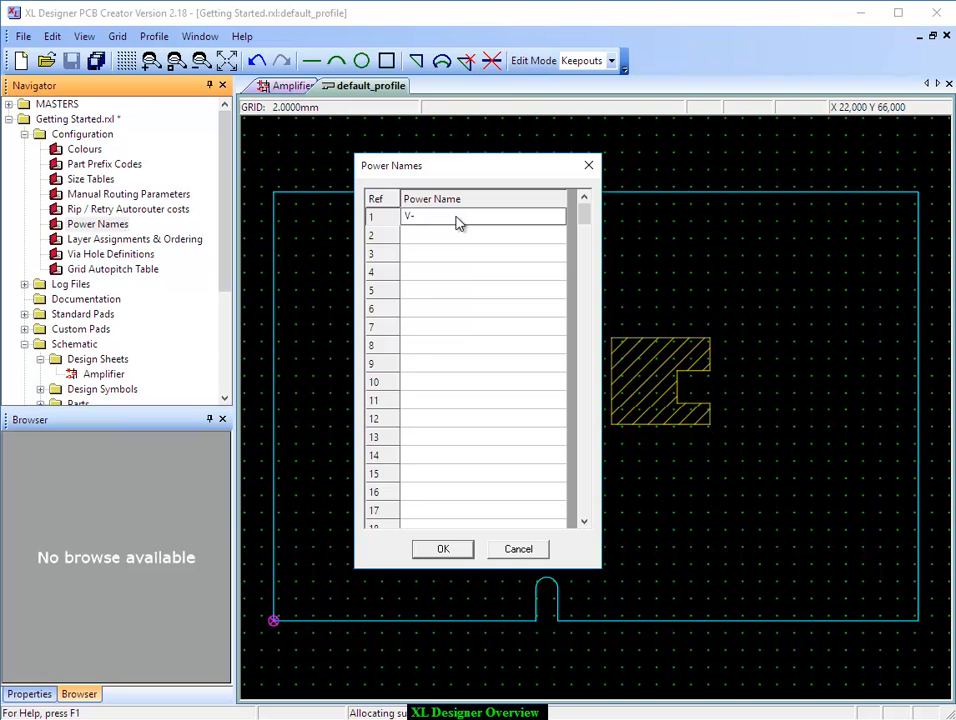
key("Return")
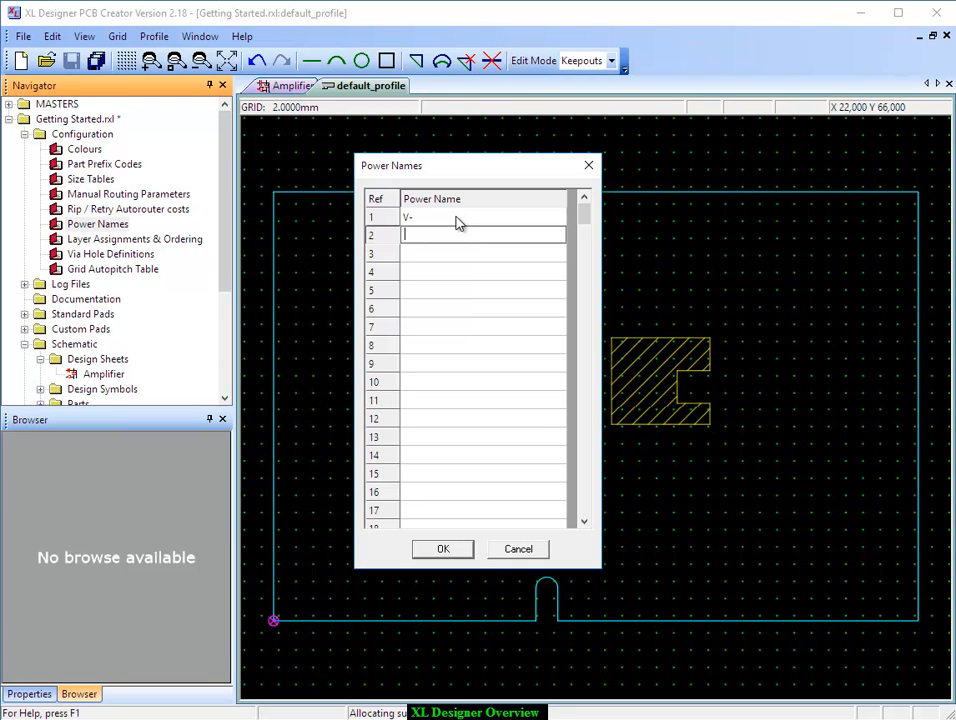
type("V+")
key("Return")
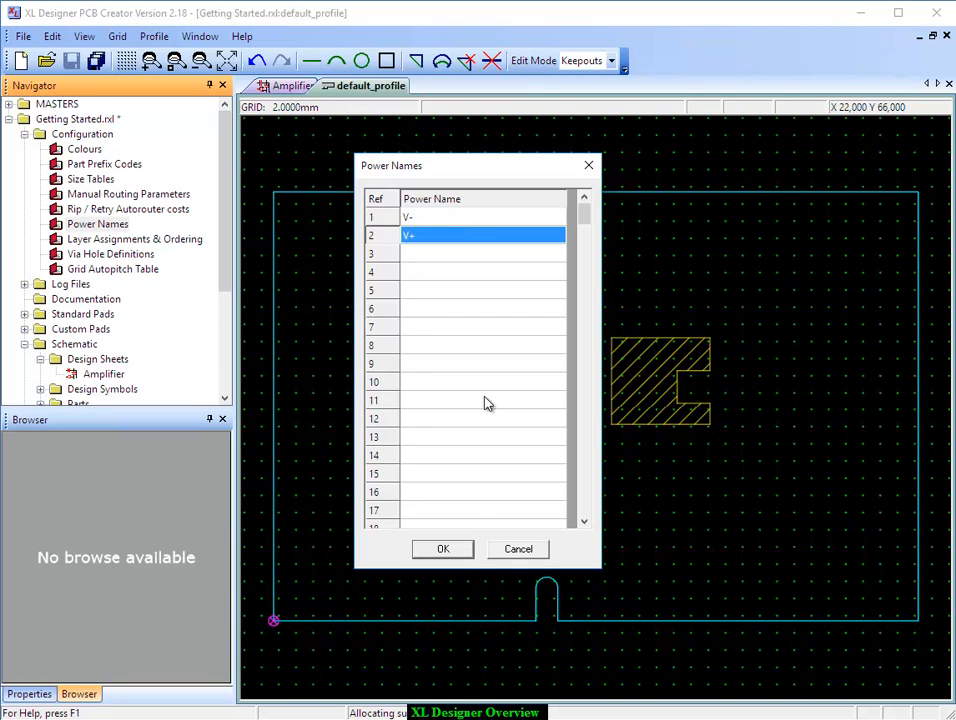
left_click(452, 553)
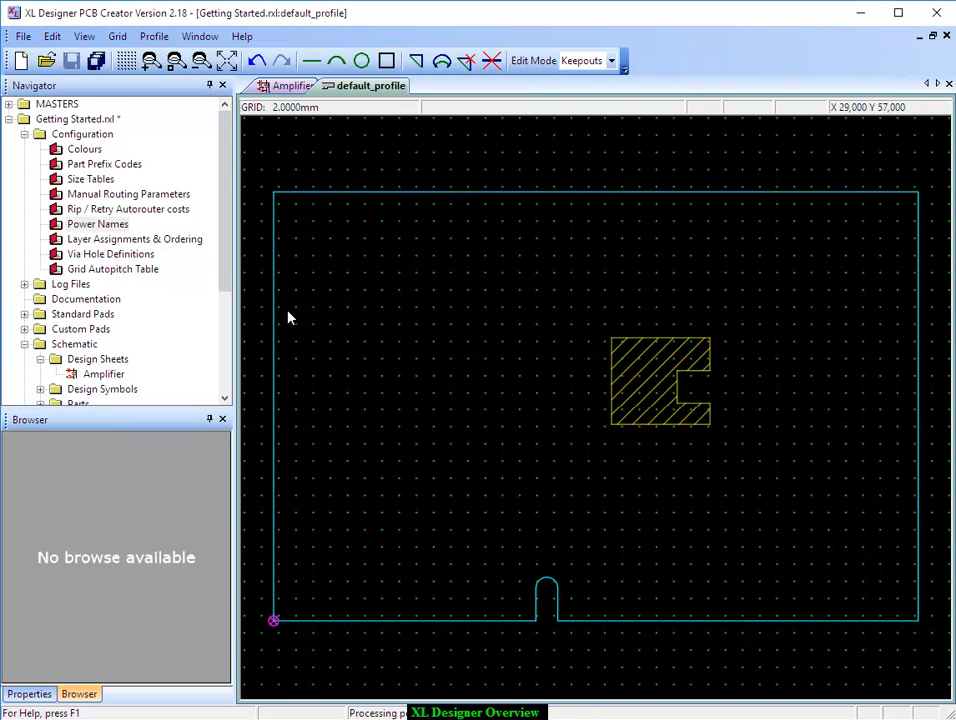
Step: Open the Artwork of the Getting Started design
left_click_drag(226, 255, 232, 374)
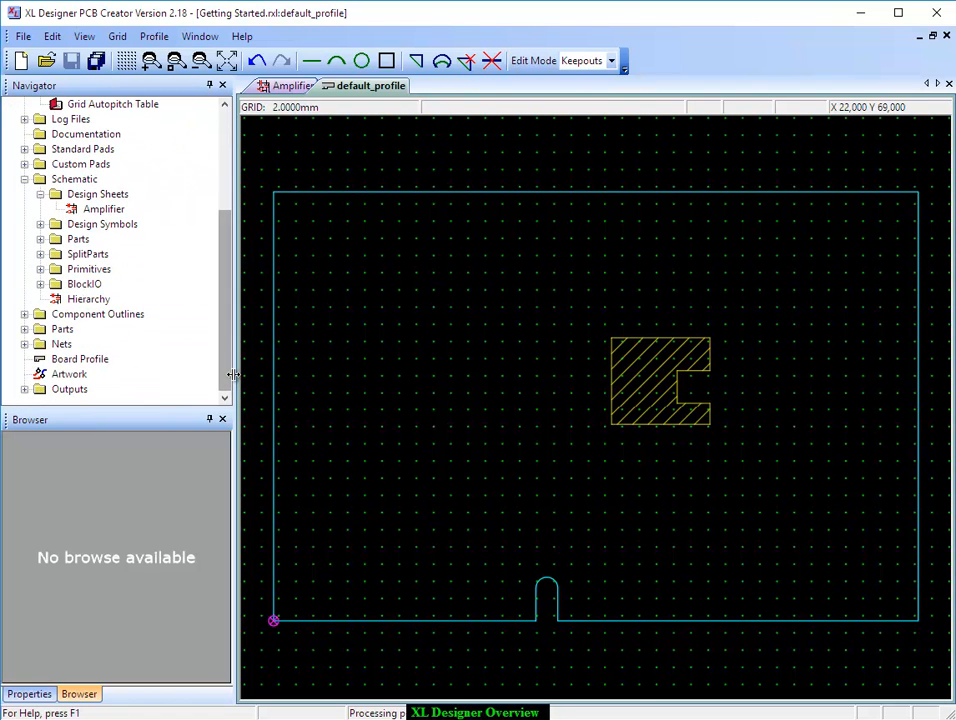
double_click(69, 375)
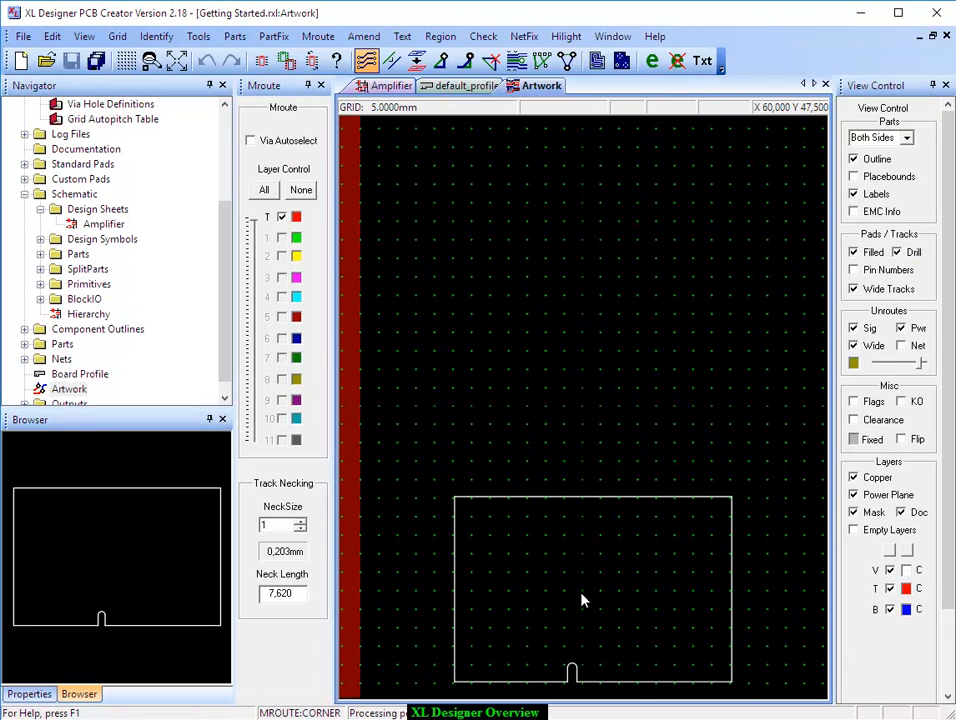
Step: Open the design's Parts and Nets tables to review the part outlines and net connections
key("Home")
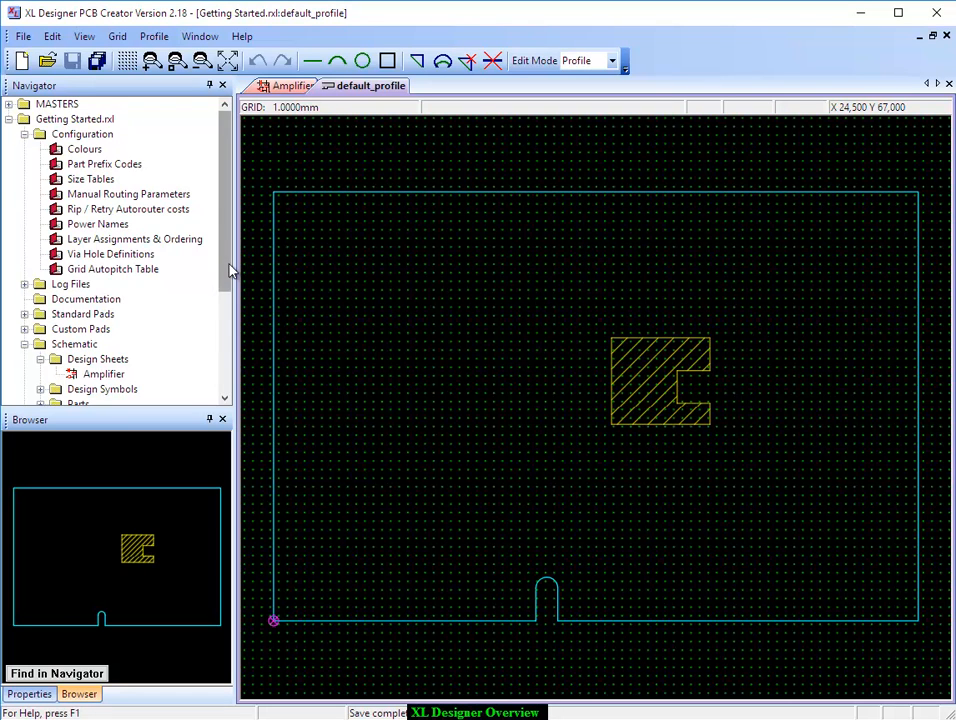
left_click_drag(228, 272, 236, 376)
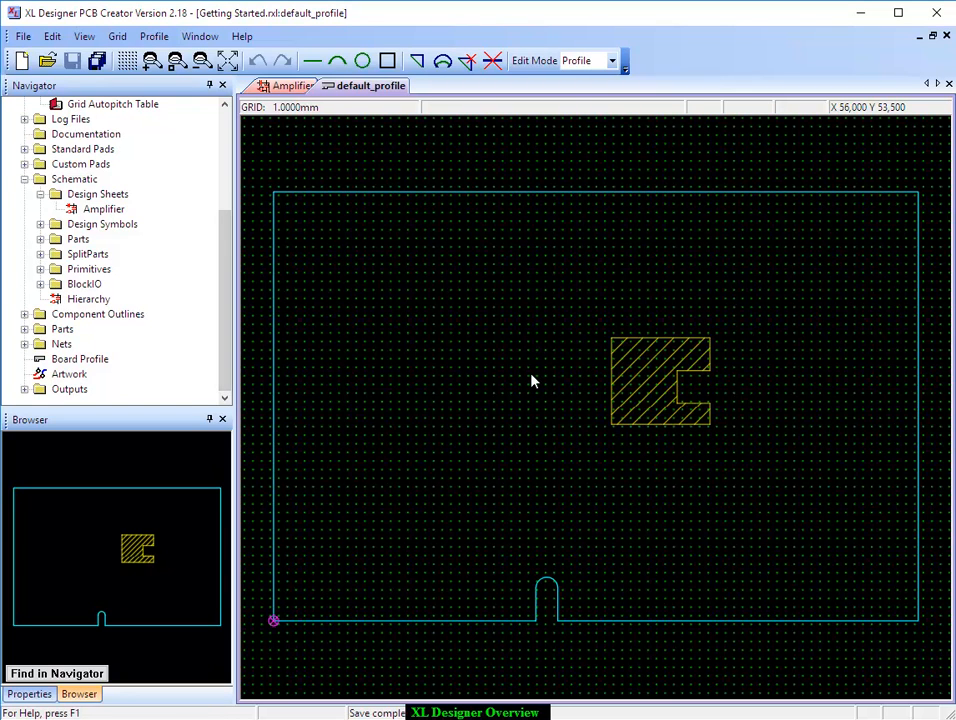
double_click(58, 331)
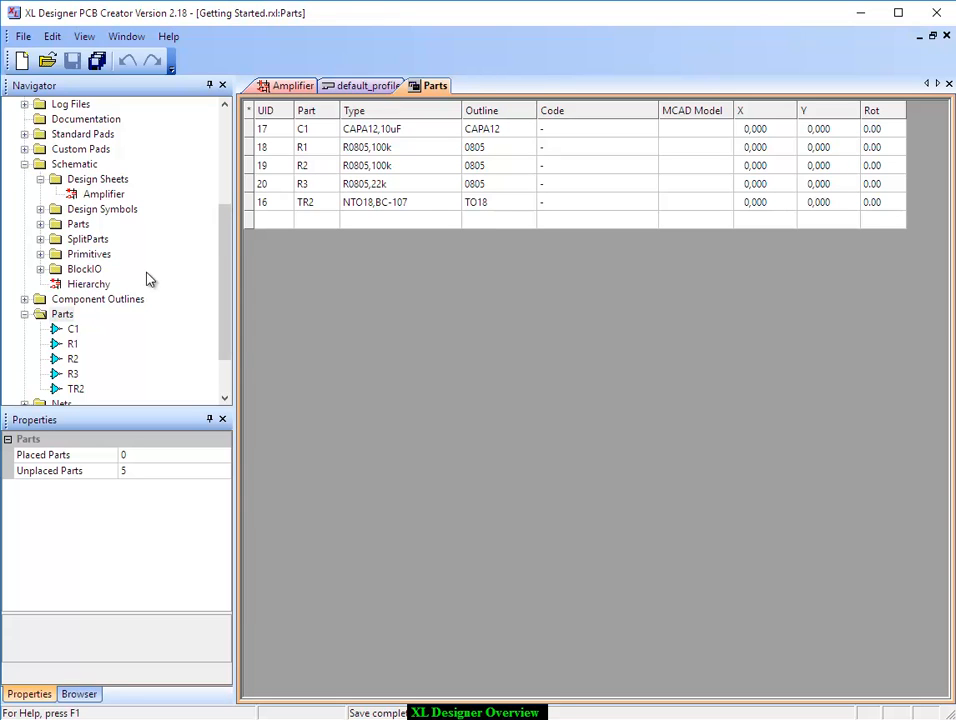
left_click(24, 314)
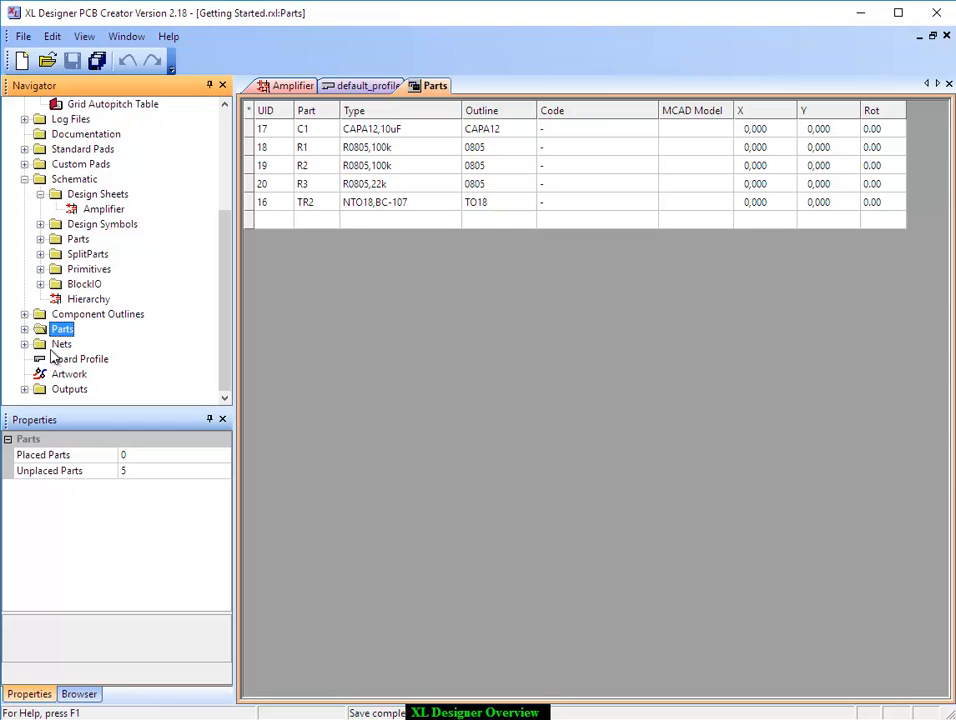
double_click(62, 345)
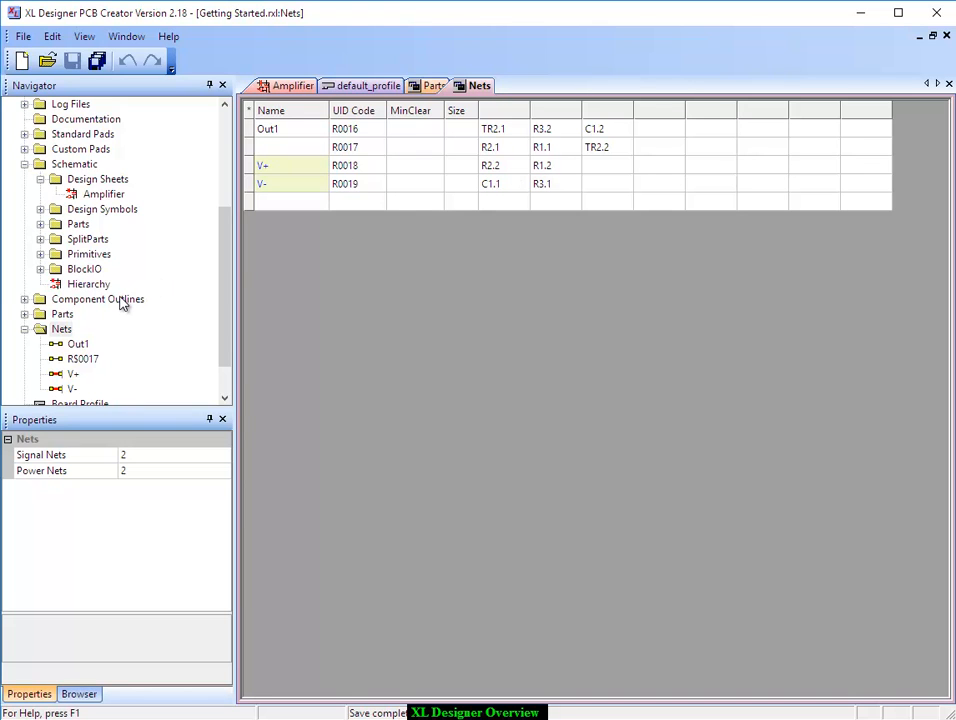
Step: Inspect the 0805, CAPA12 and TO18 component outlines, including the pad description of pin 1 on the 0805
left_click(24, 300)
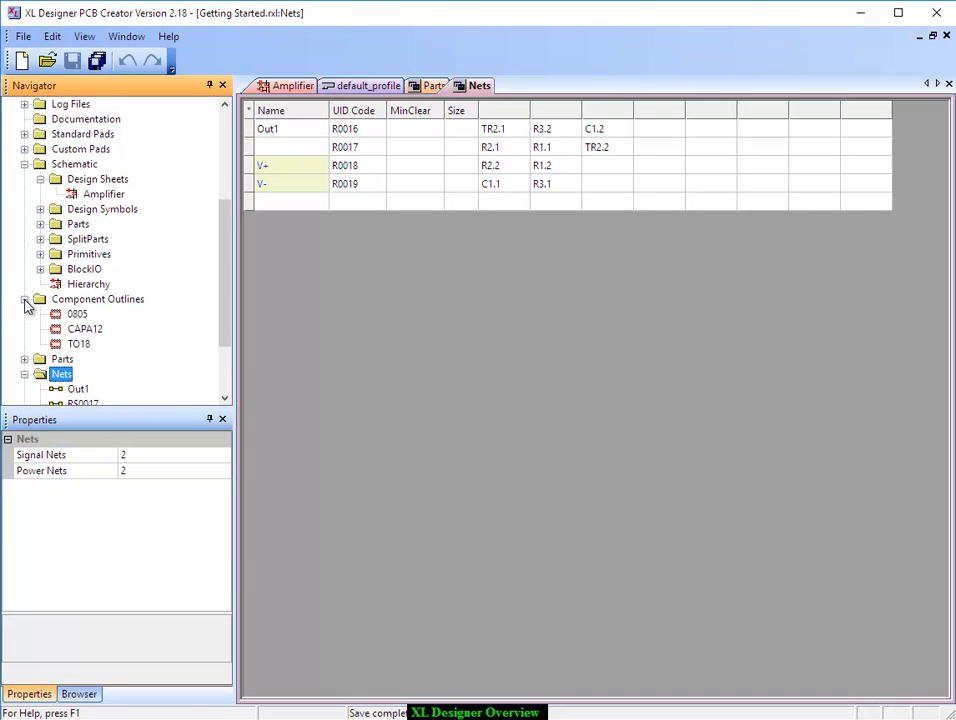
left_click(79, 315)
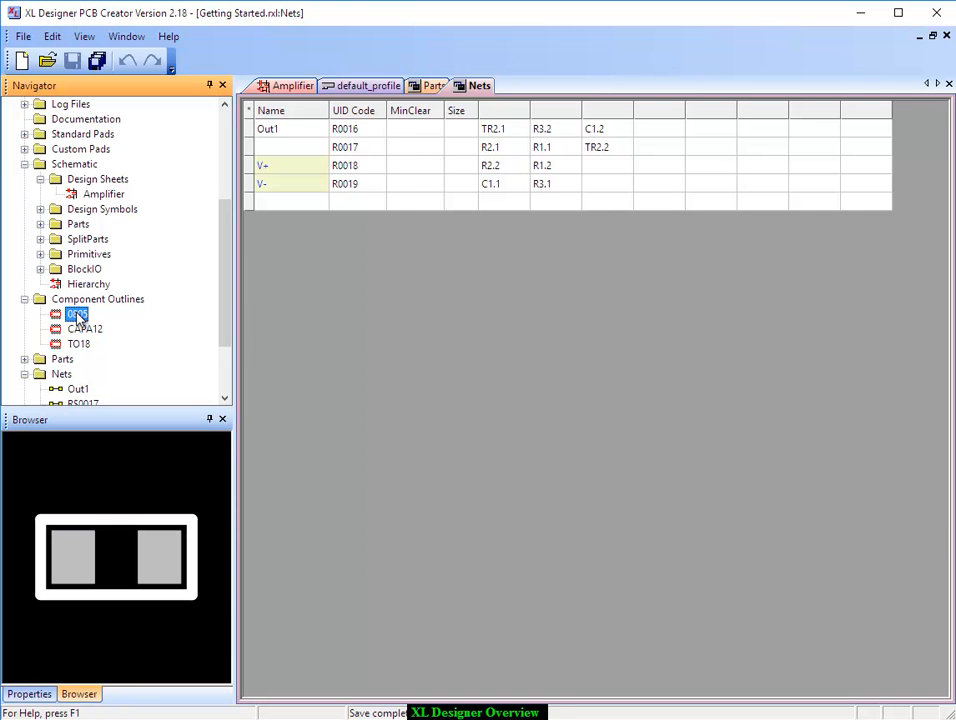
double_click(79, 315)
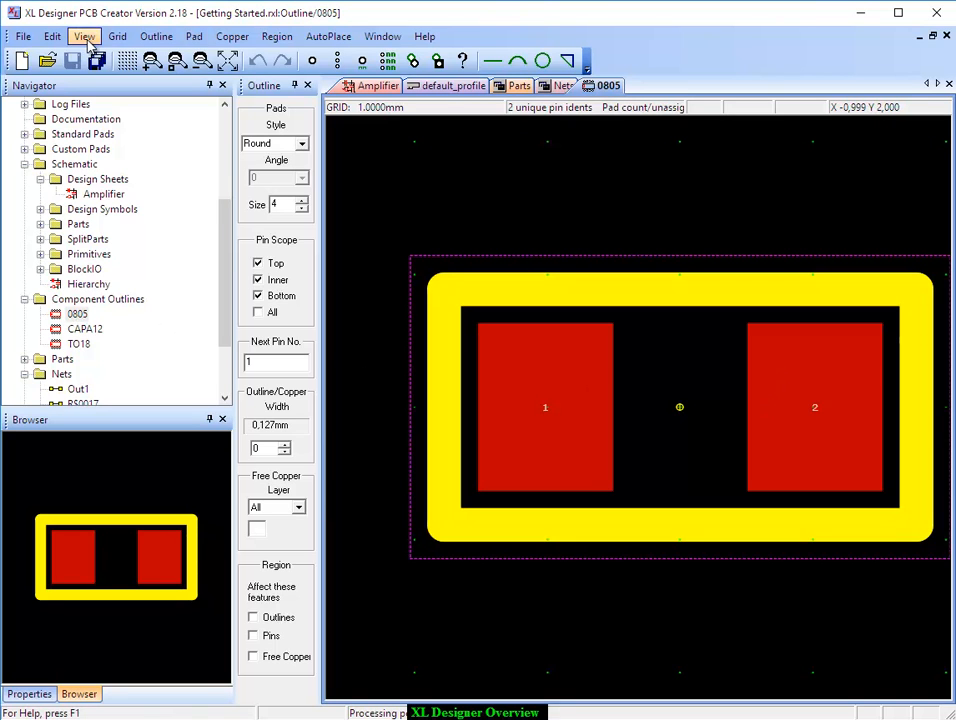
left_click(193, 37)
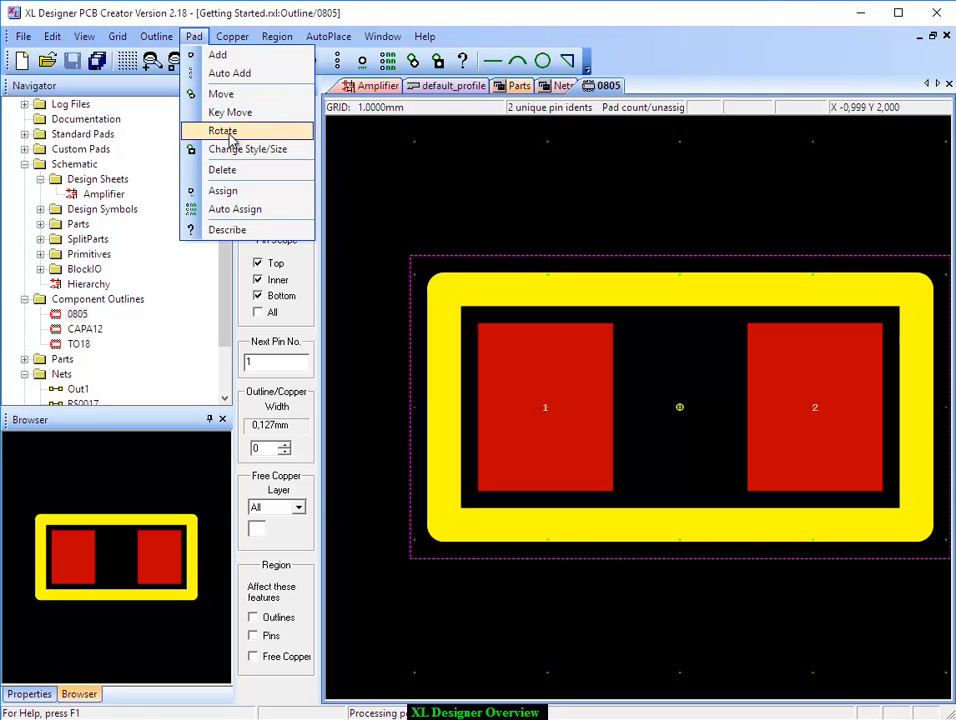
left_click(214, 228)
left_click(545, 405)
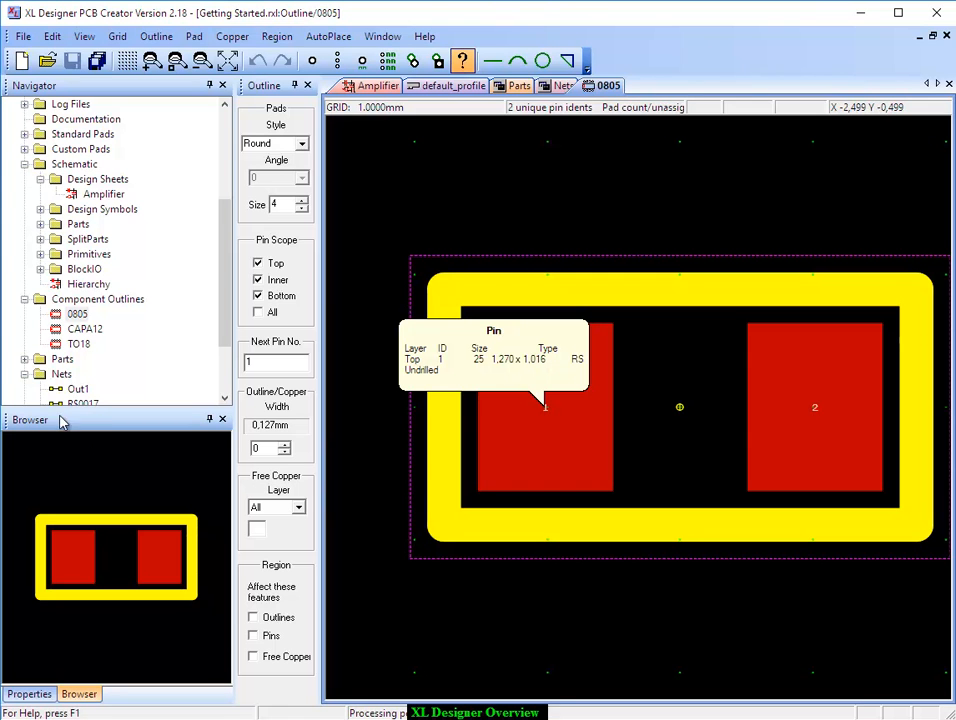
left_click(86, 330)
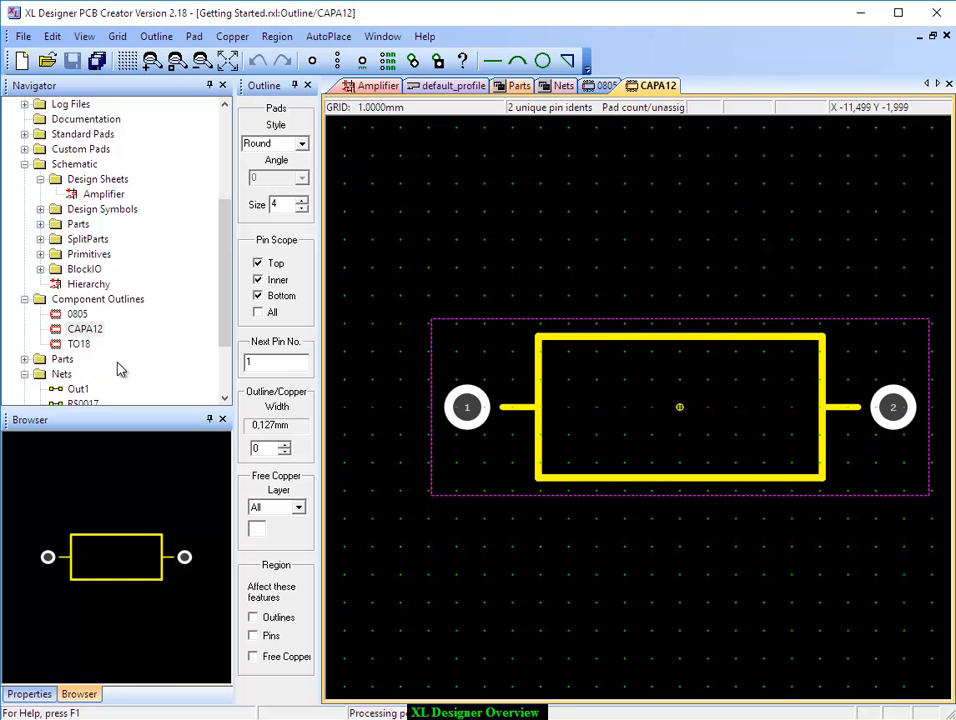
left_click(79, 345)
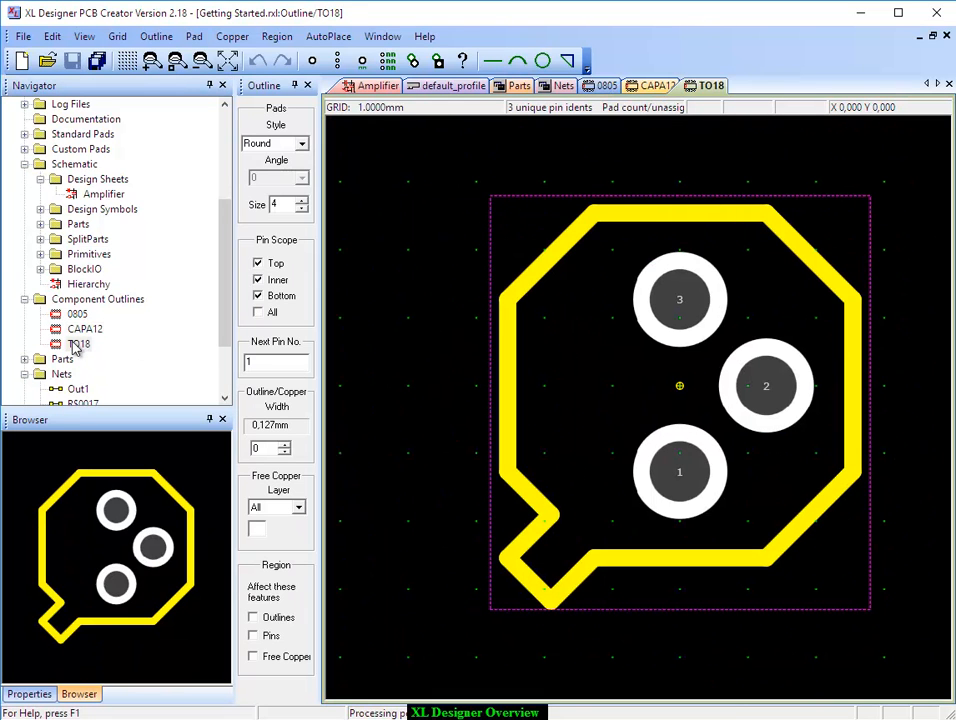
Step: Collapse the Component Outlines and Nets folders and open the design's Artwork
left_click(25, 300)
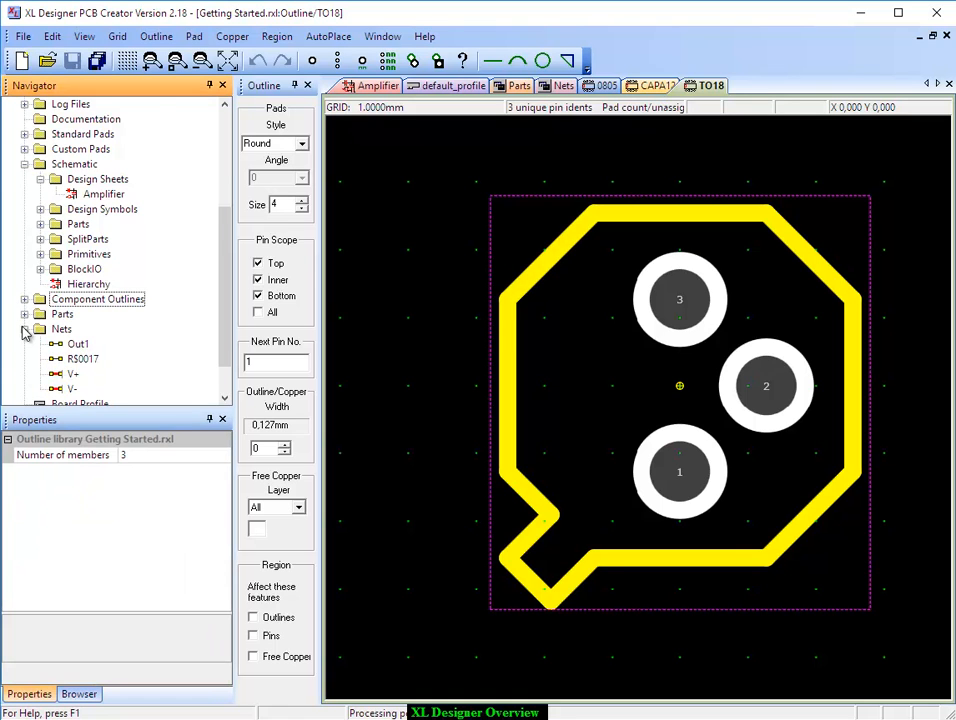
left_click(24, 329)
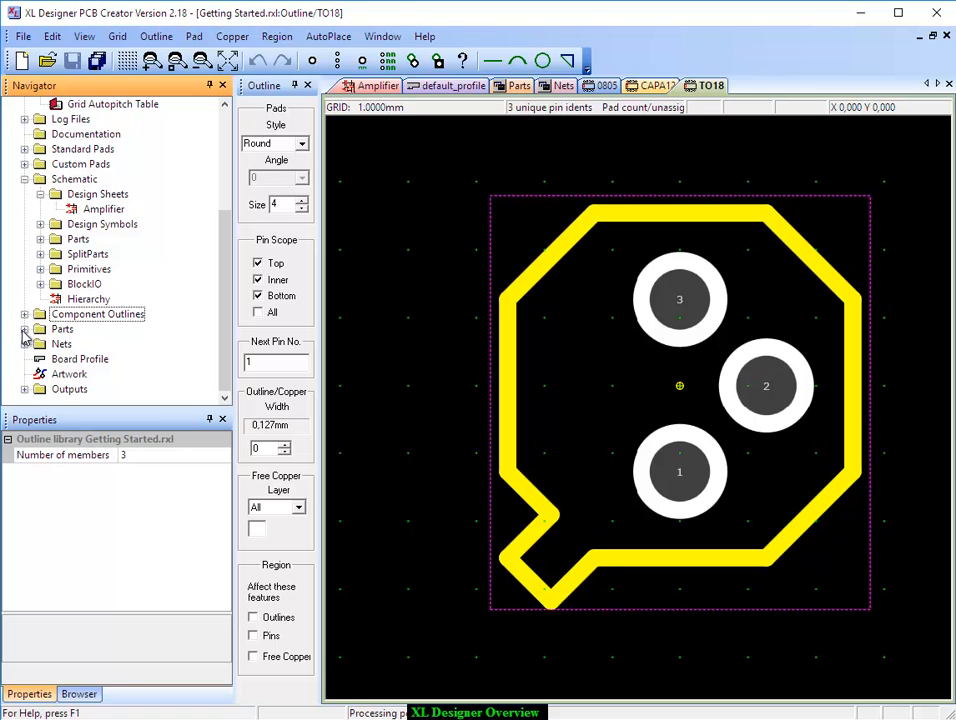
double_click(72, 376)
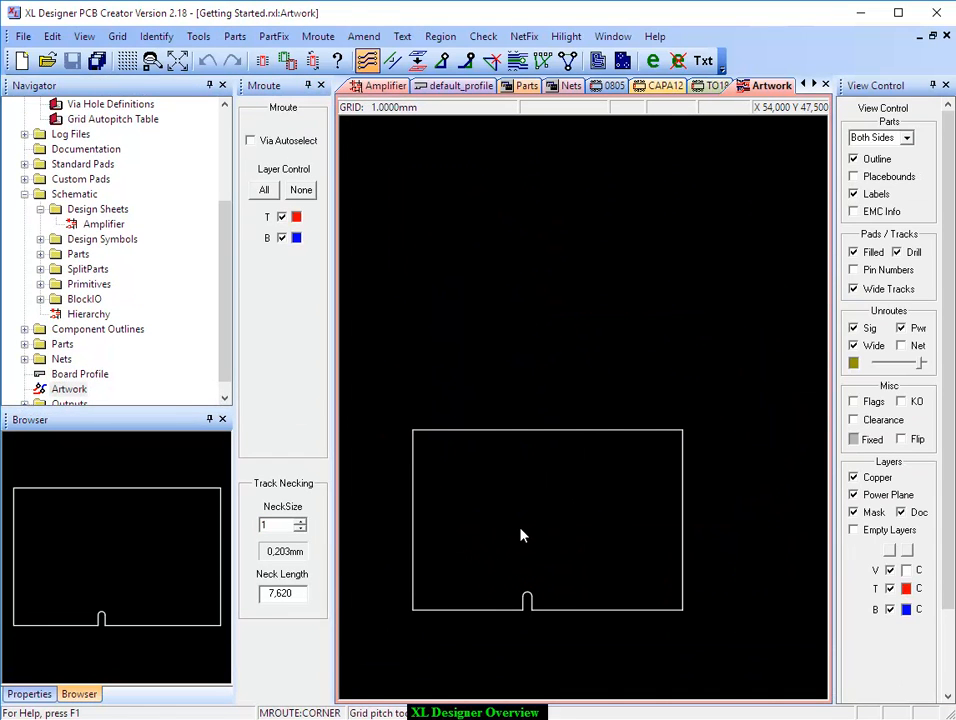
scroll(520, 536, "up", 1)
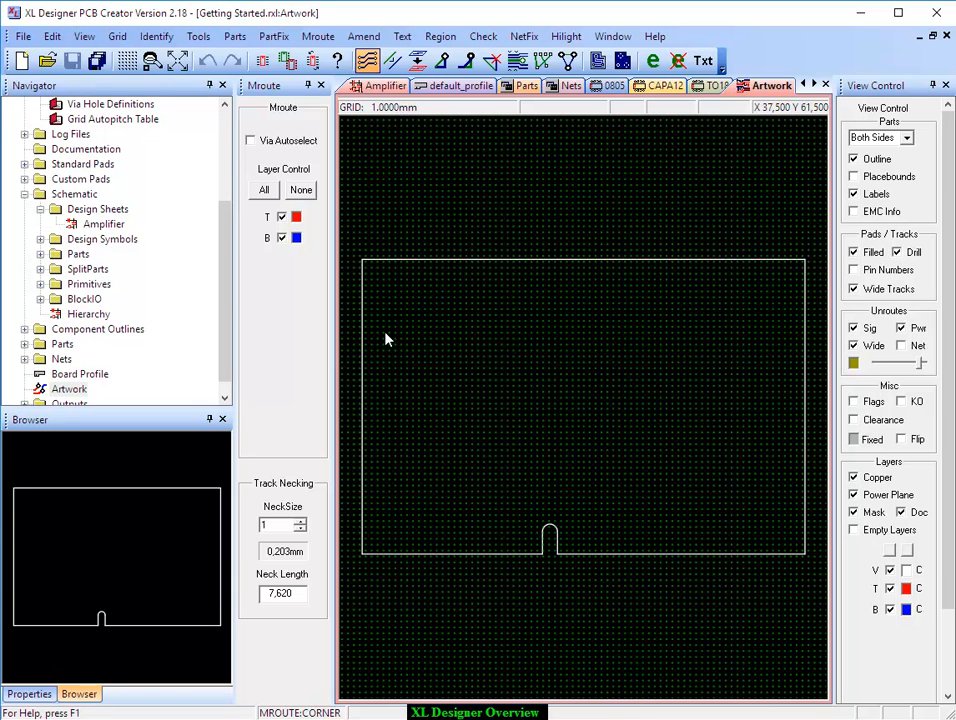
Step: Change the type of layer 1 to Copper in the design's layer assignments
left_click_drag(226, 320, 226, 232)
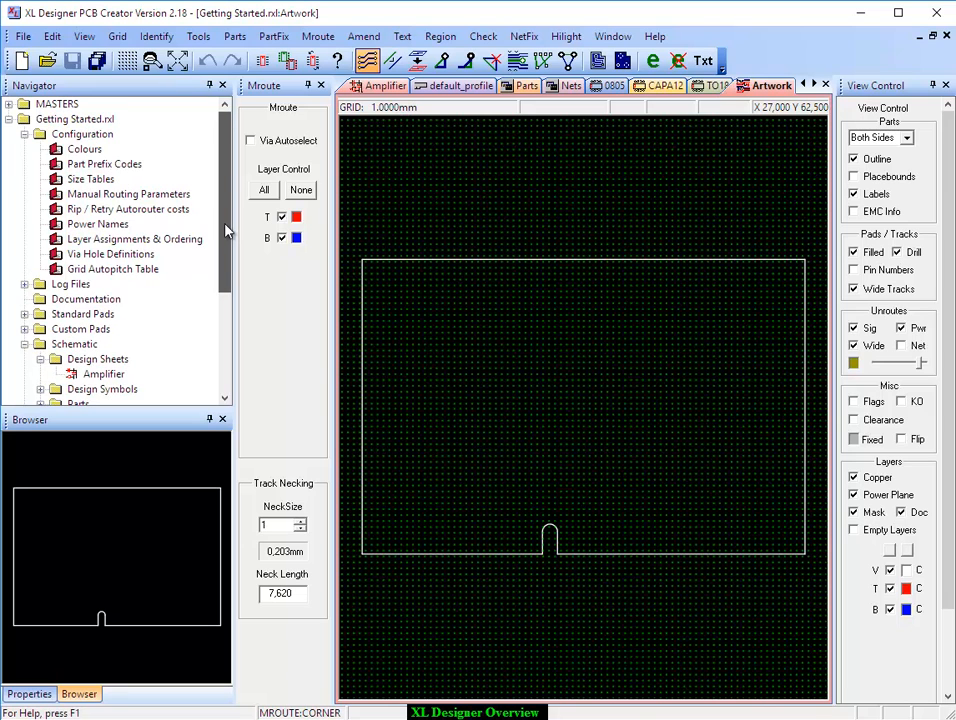
left_click(140, 240)
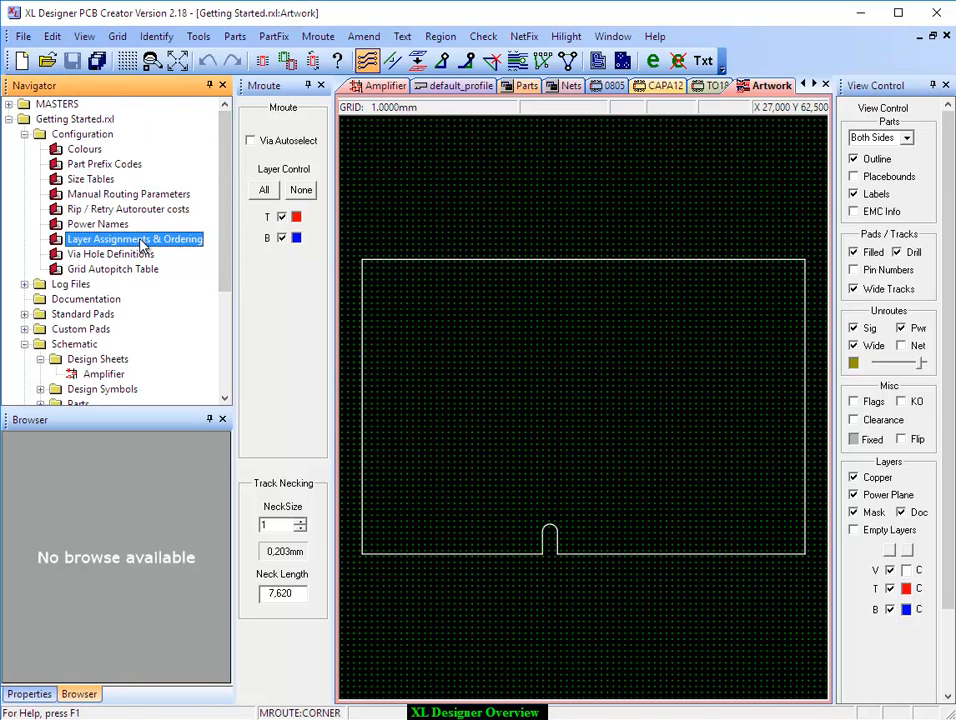
double_click(142, 240)
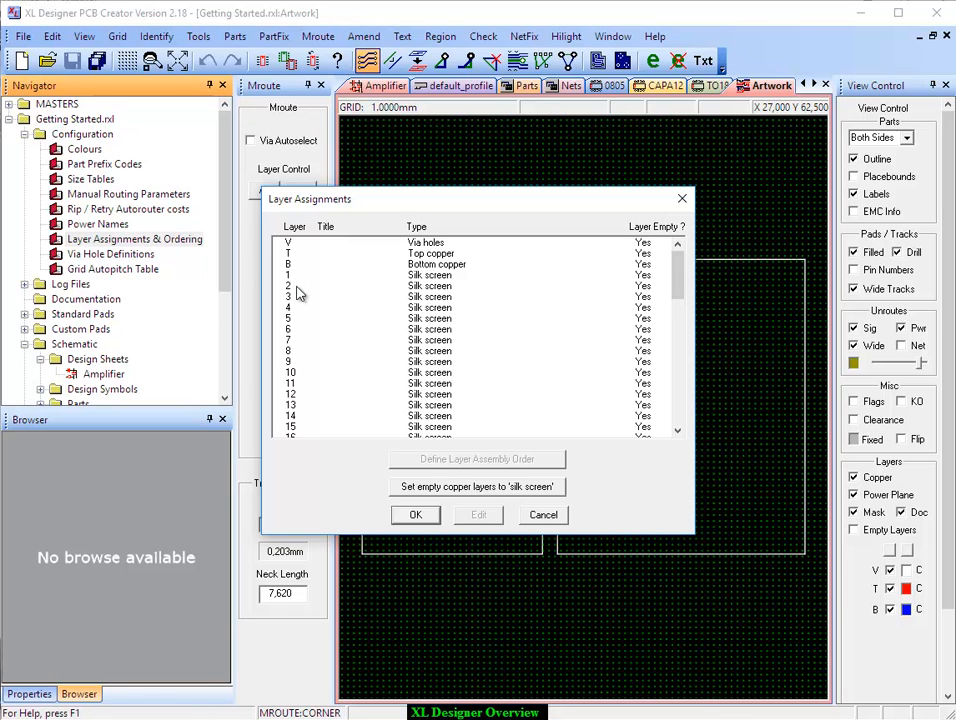
mouse_move(676, 272)
left_mouse_down()
mouse_move(674, 393)
mouse_move(662, 344)
mouse_move(668, 260)
left_mouse_up()
double_click(442, 278)
left_click(481, 266)
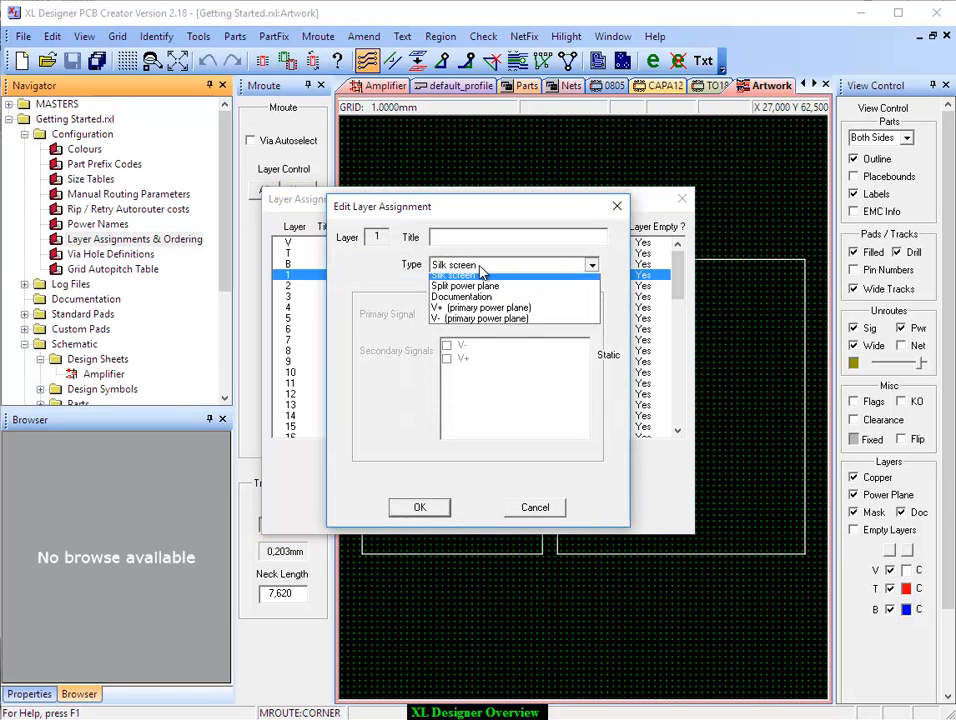
left_click(462, 277)
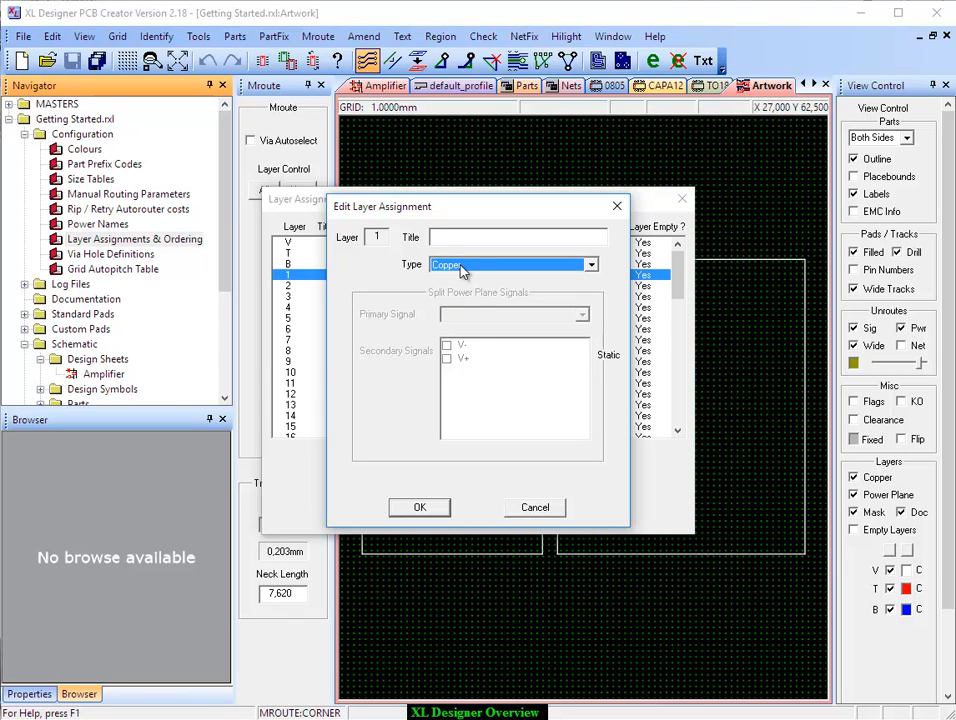
left_click(462, 267)
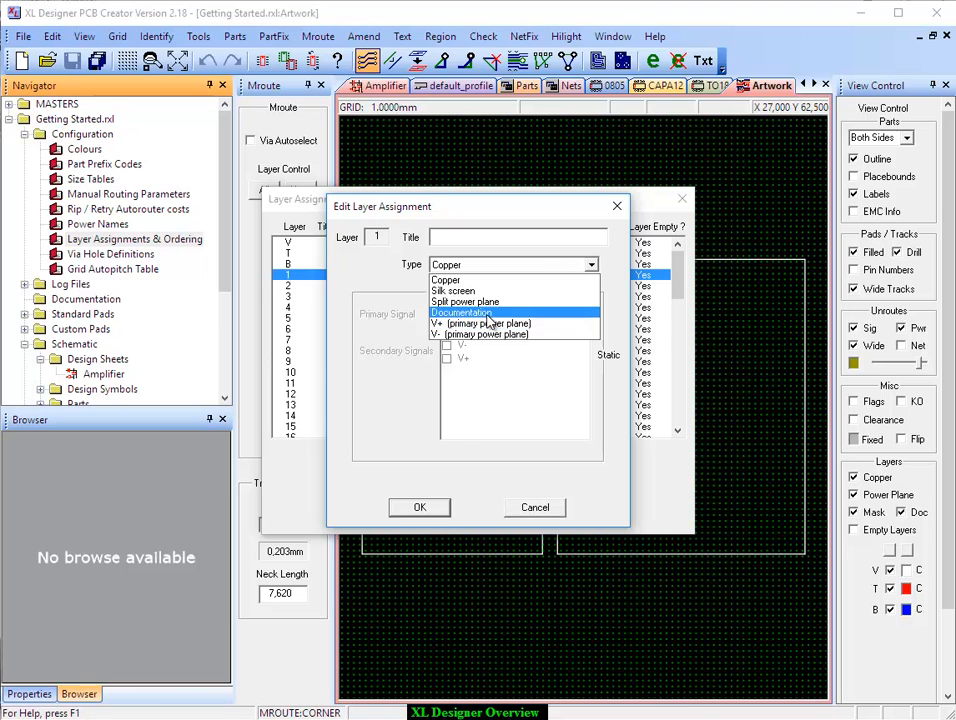
left_click(380, 505)
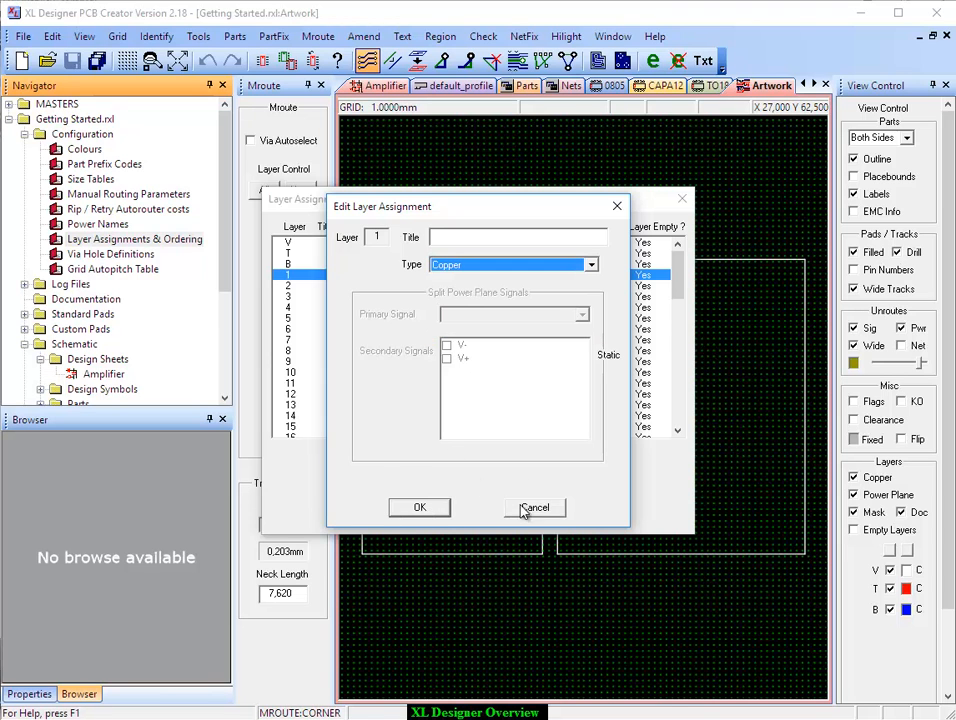
left_click(425, 508)
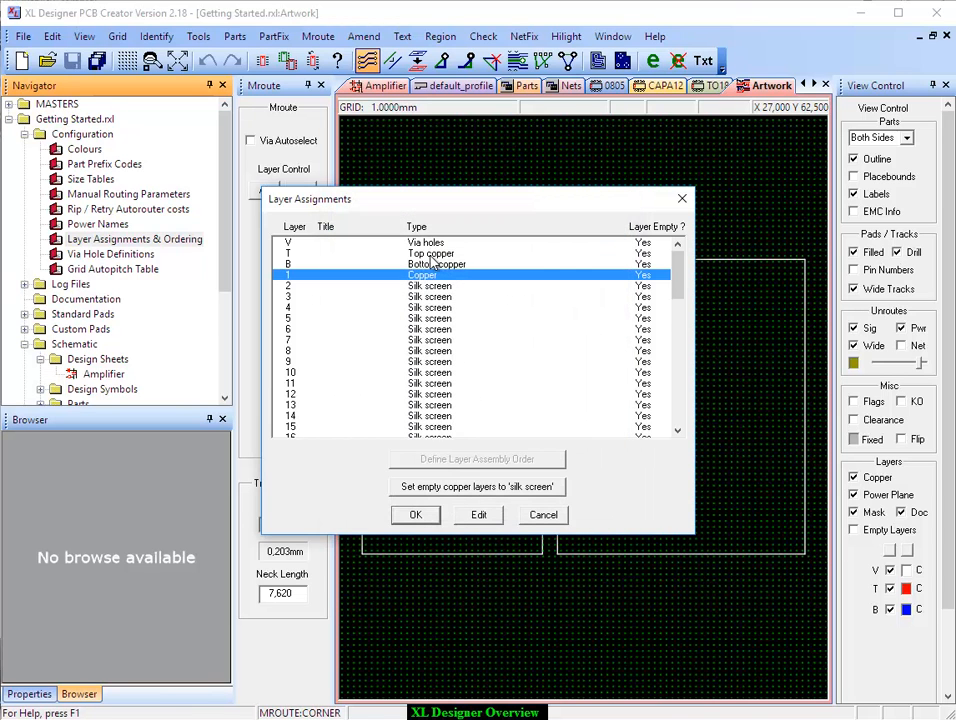
Step: Set layer 1 back to the Silk screen type and accept the layer assignments
double_click(424, 277)
left_click(464, 266)
left_click(465, 286)
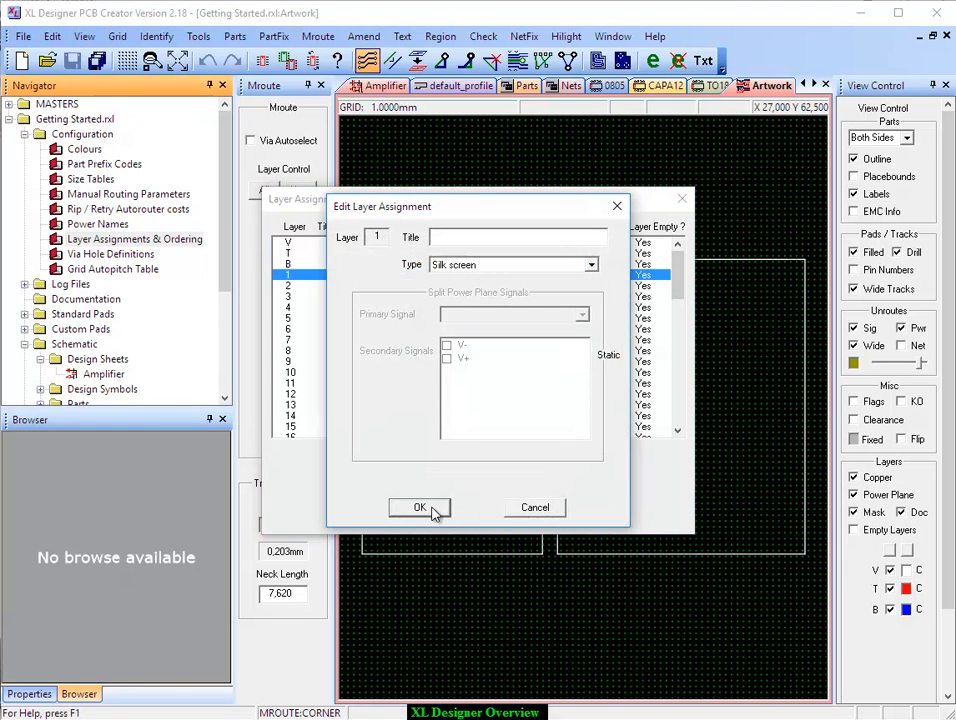
left_click(434, 509)
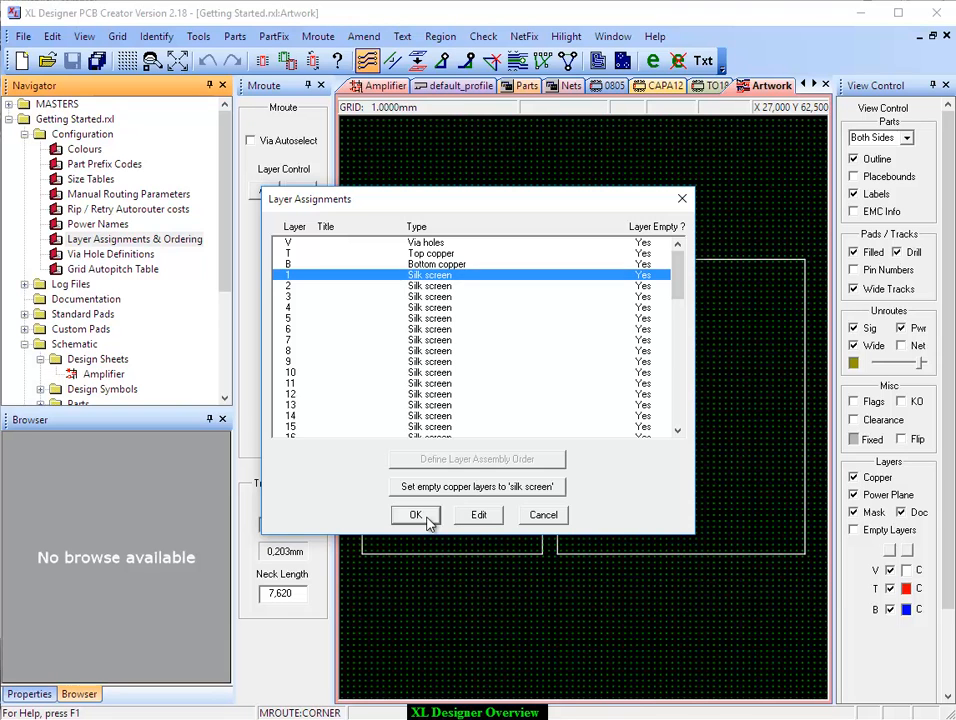
left_click(415, 515)
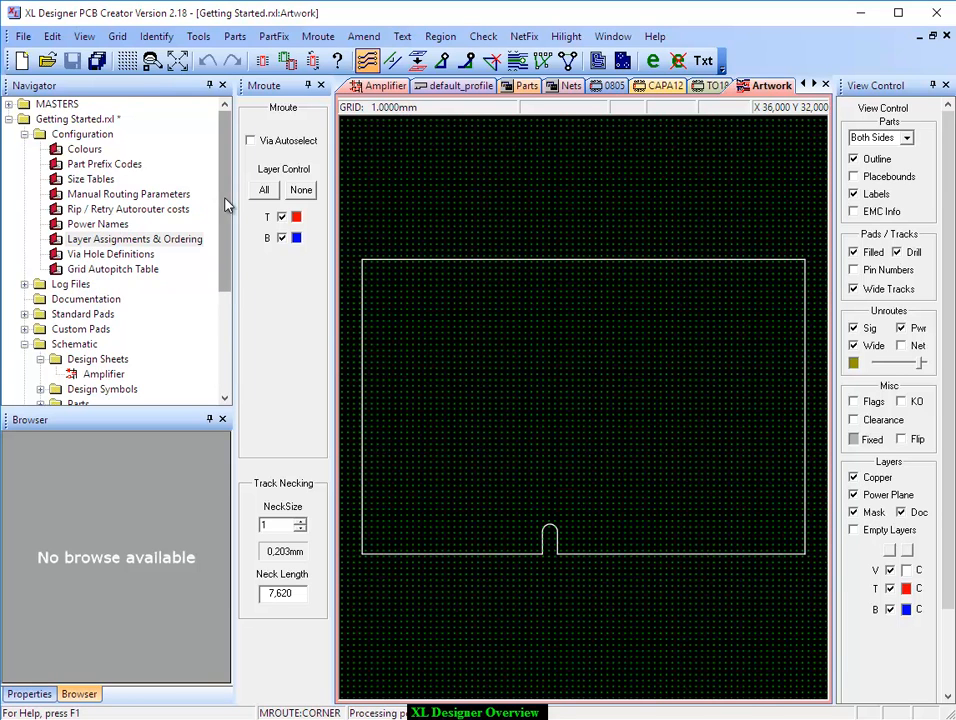
Step: Reopen the Artwork from the design tree
left_click_drag(226, 205, 228, 316)
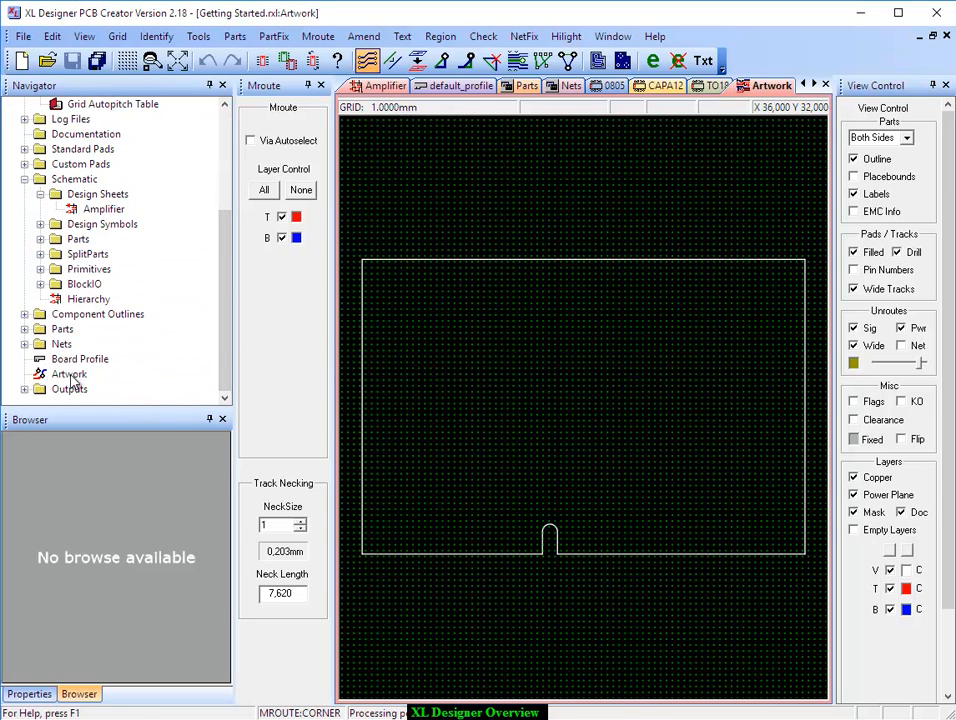
mouse_move(71, 381)
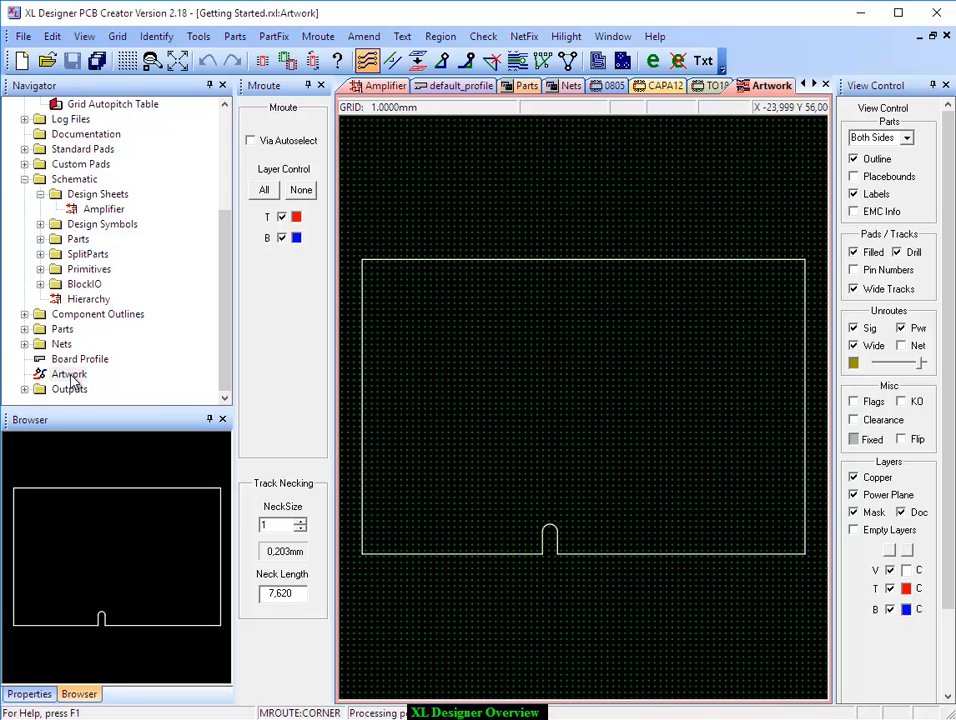
right_click(71, 380)
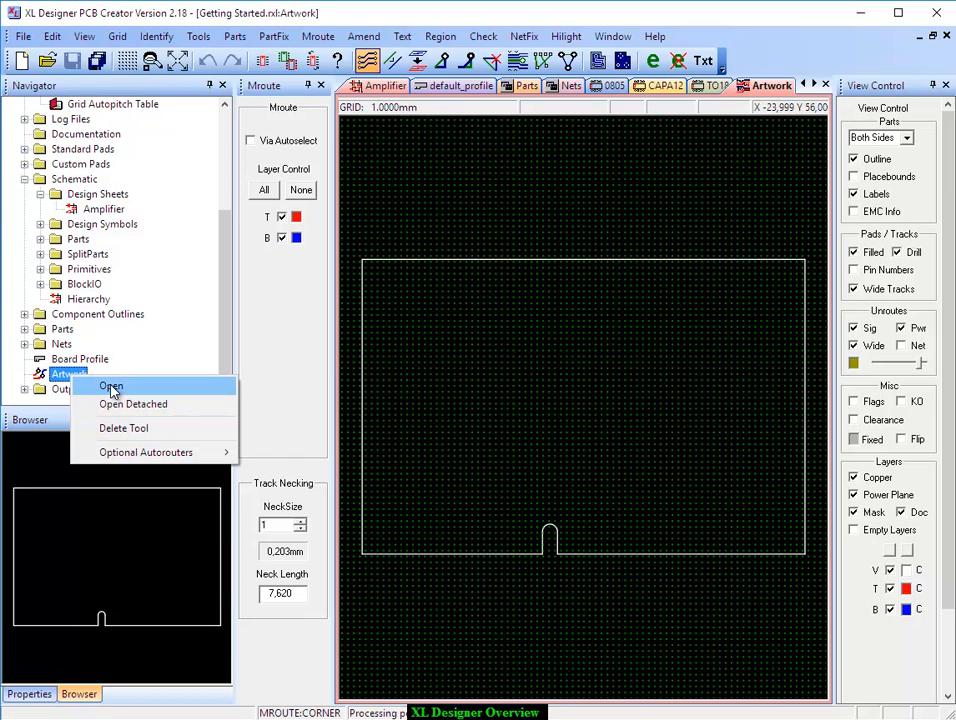
left_click(111, 388)
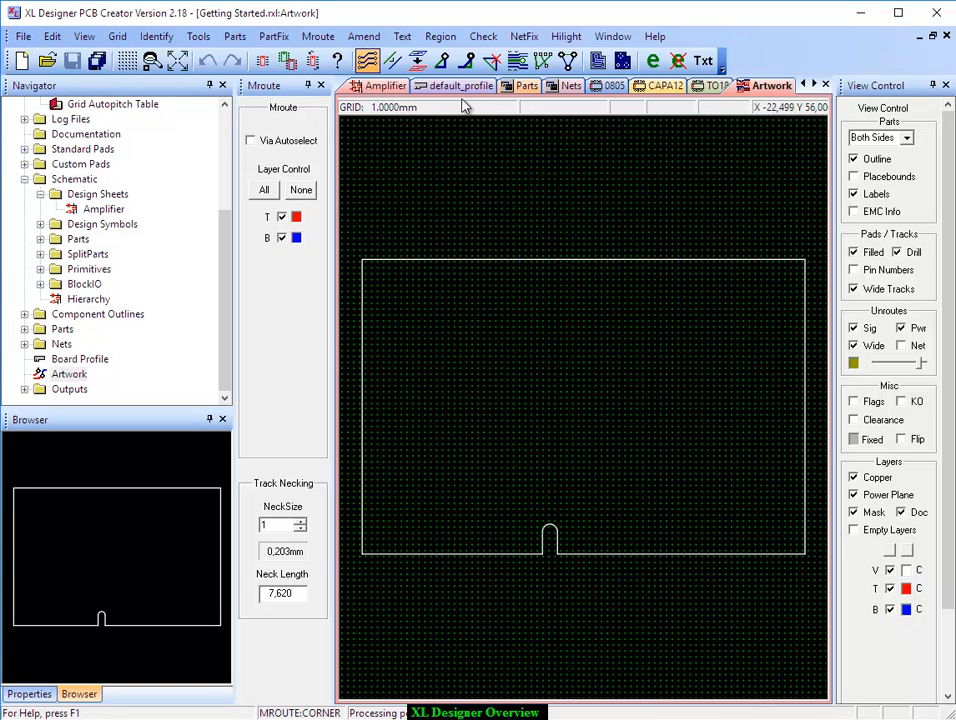
Step: Close the 0805, CAPA12 and TO18 outline documents and return to the Artwork
left_click(712, 88)
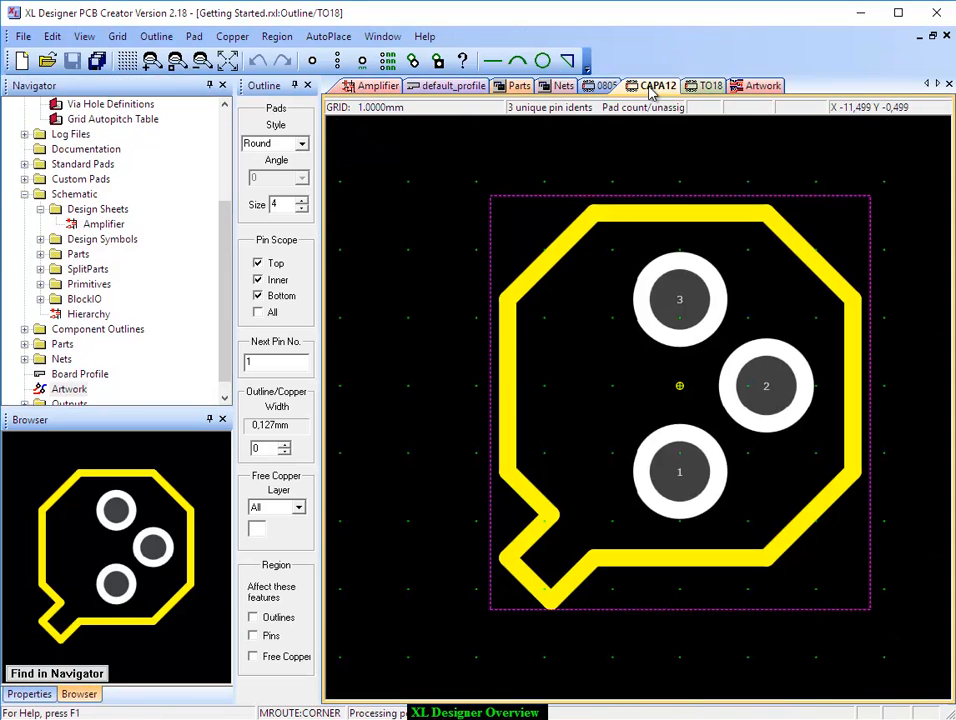
left_click(664, 85)
left_click(600, 86)
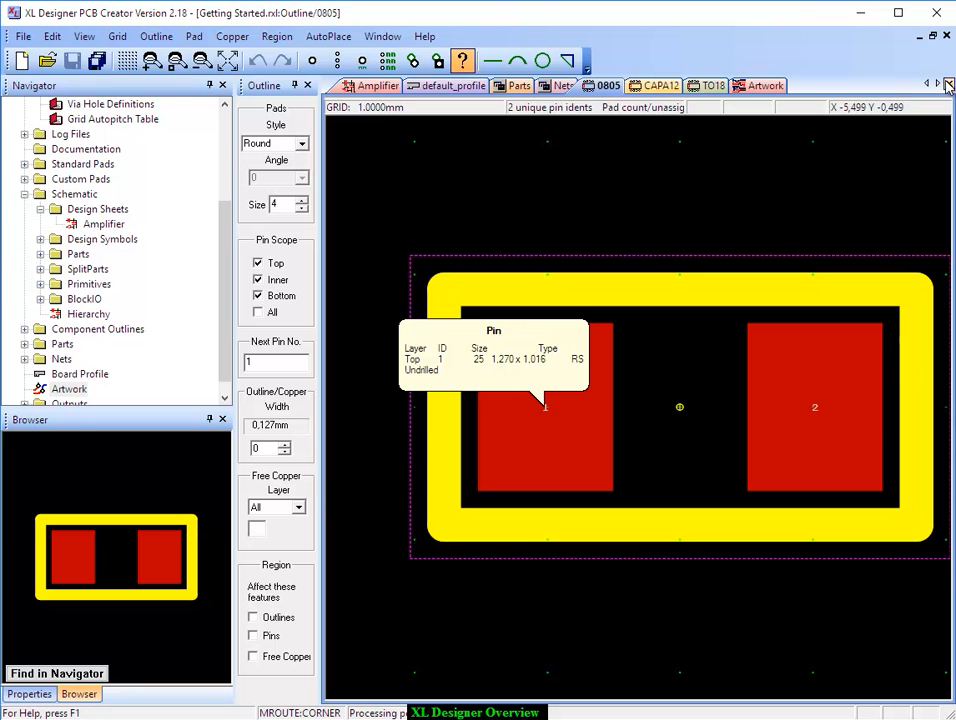
left_click(949, 84)
left_click(949, 84)
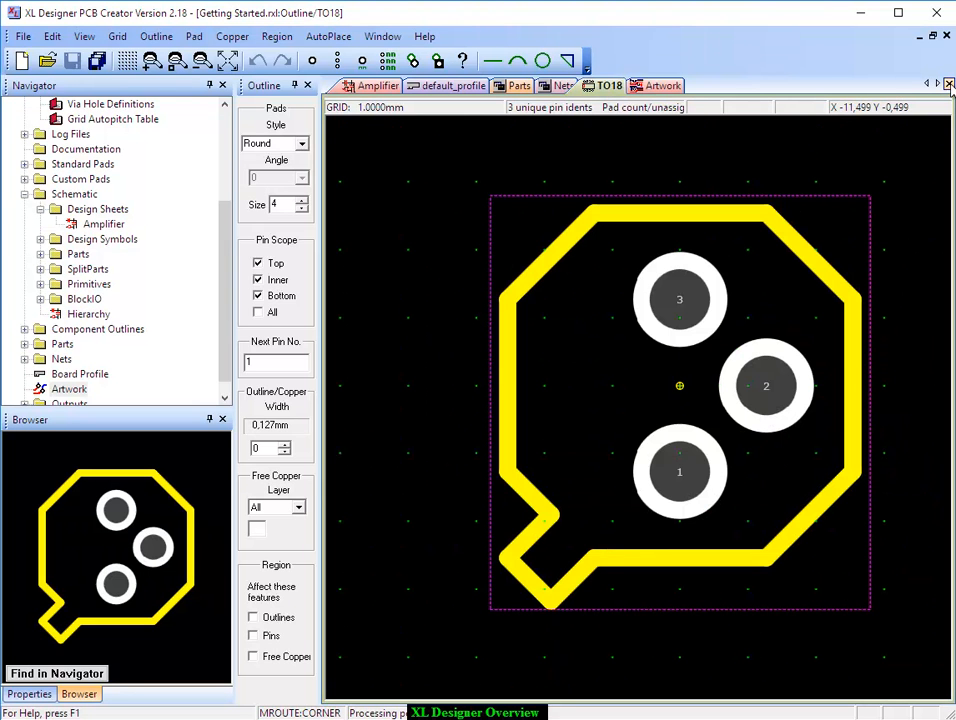
left_click(949, 84)
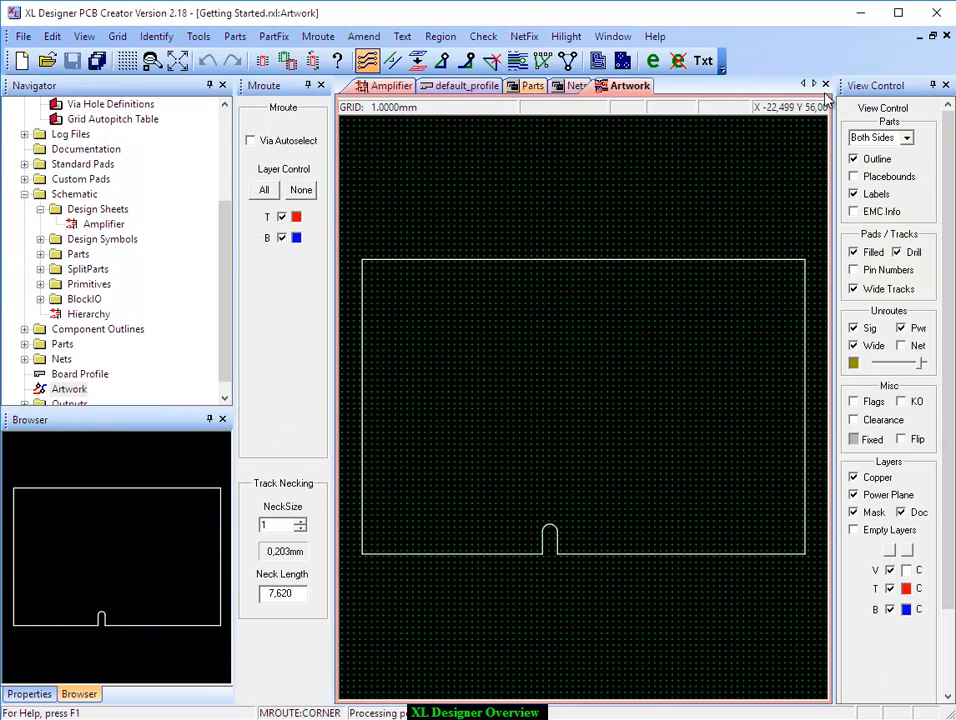
Step: Close the Nets, default_profile and Parts documents and return to the Artwork
left_click(577, 87)
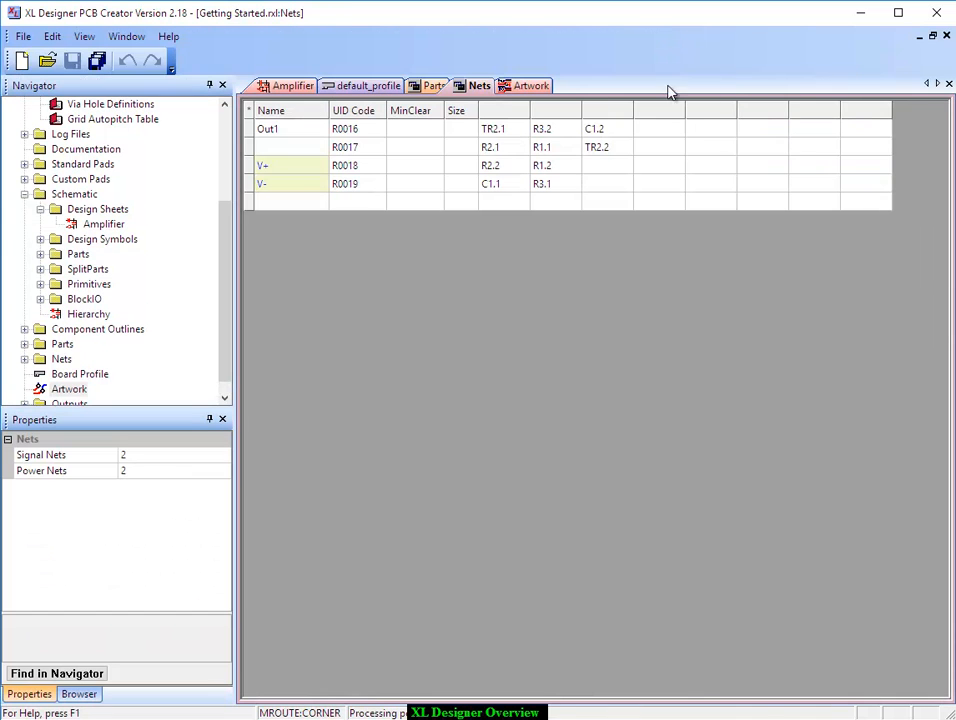
left_click(949, 84)
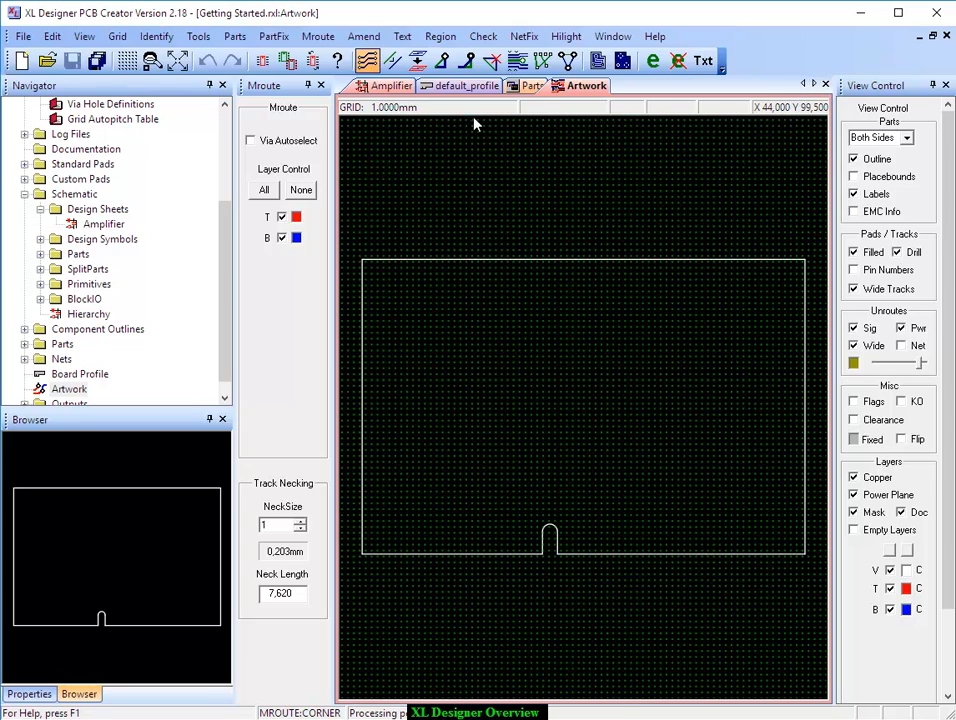
left_click(532, 86)
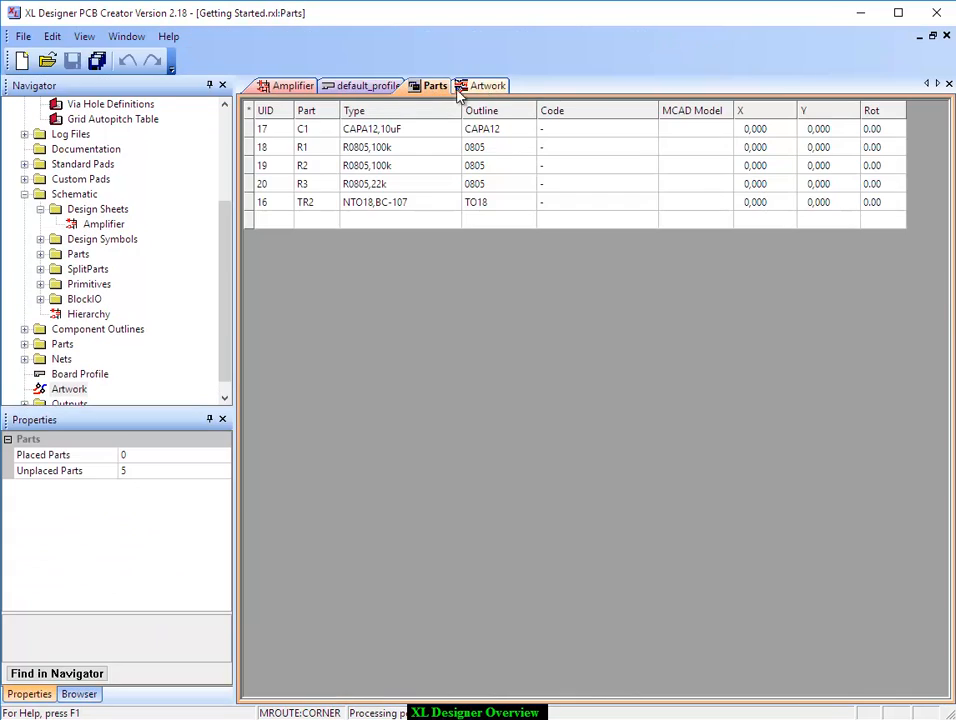
left_click(352, 88)
left_click(949, 84)
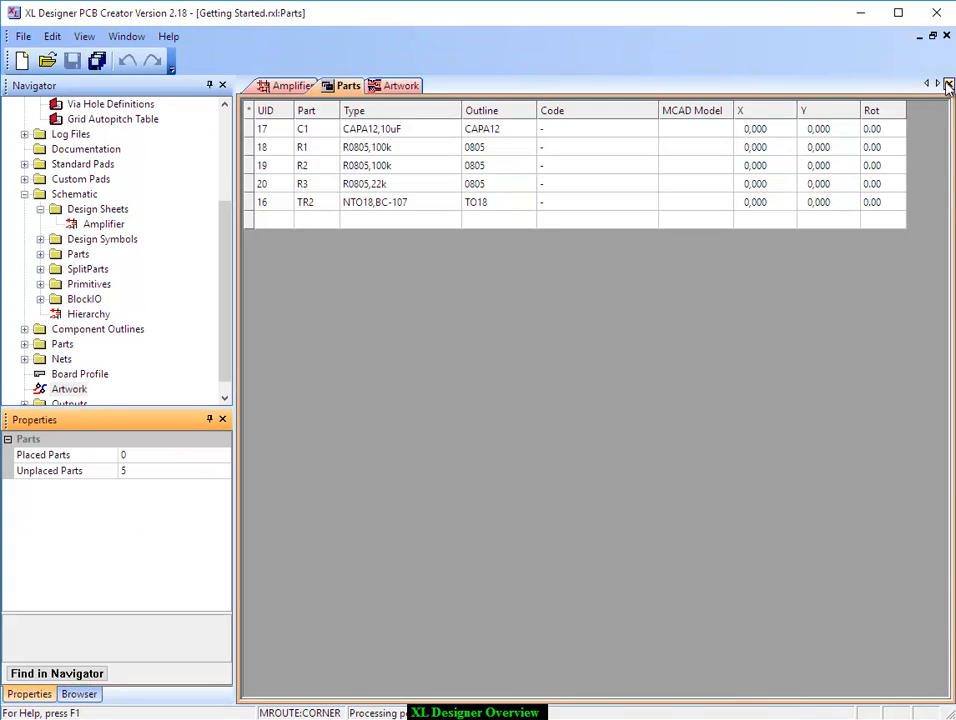
left_click(949, 84)
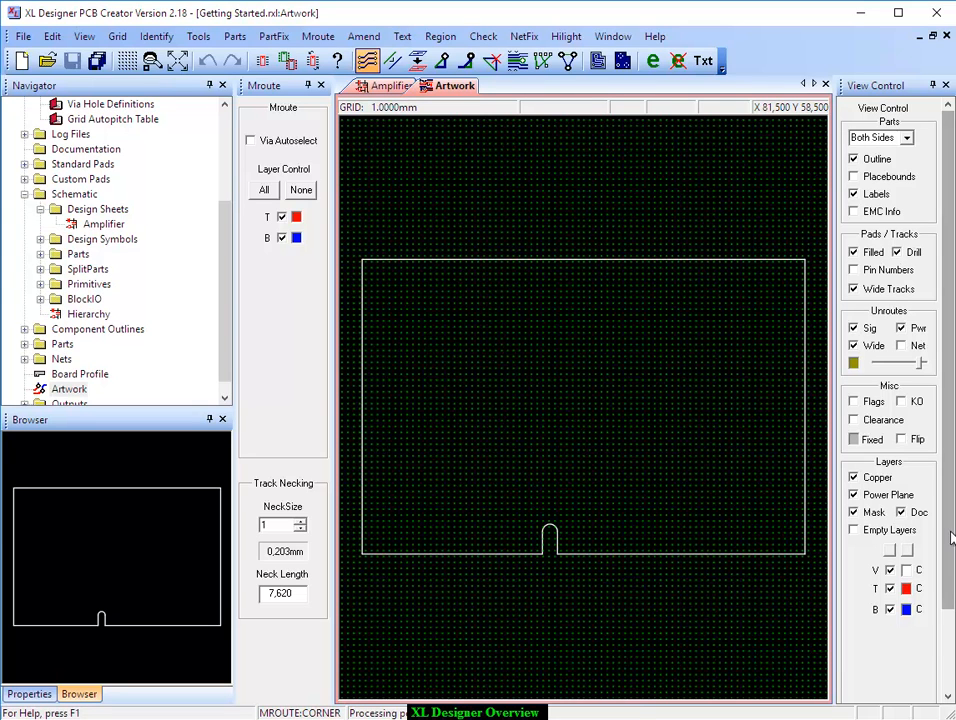
Step: View the pad entry and region options for the Artwork and return to manual track routing
left_click(876, 513)
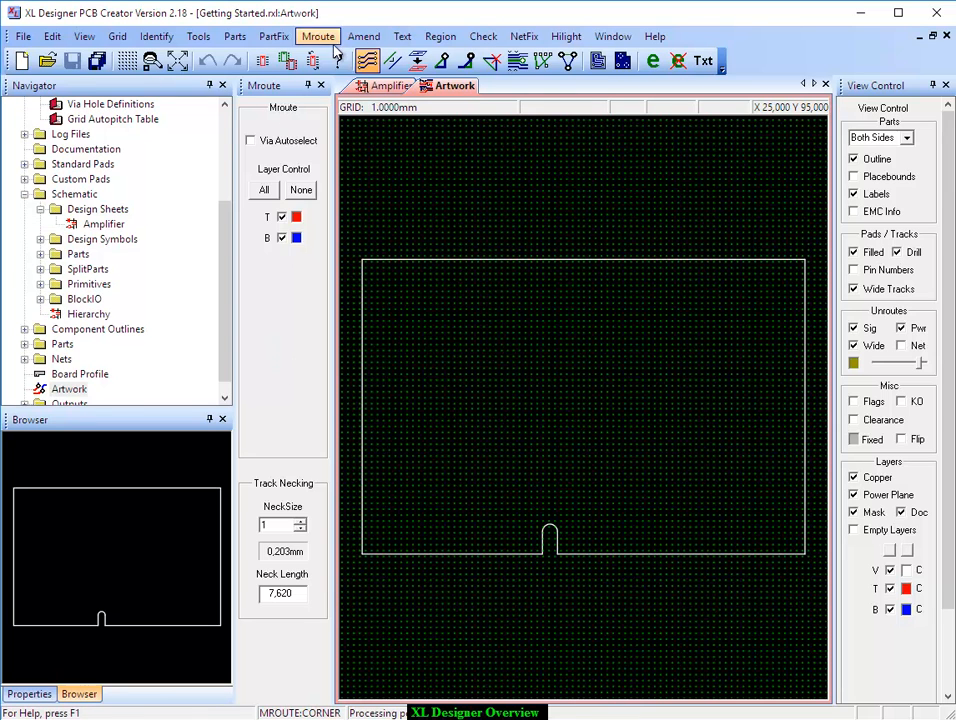
left_click(363, 37)
left_click(378, 56)
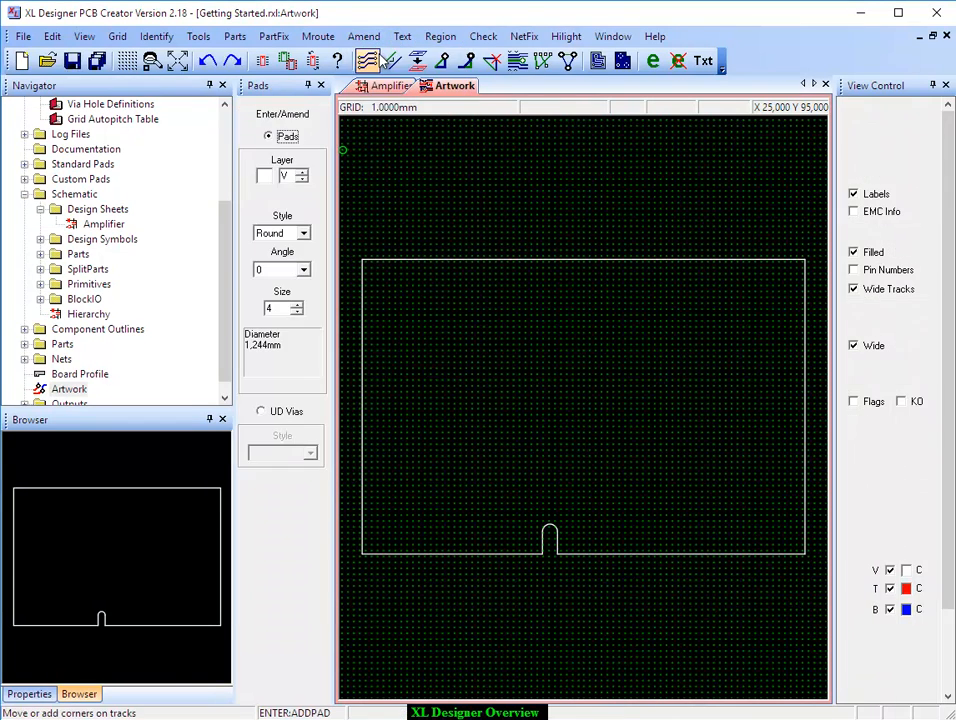
left_click(405, 37)
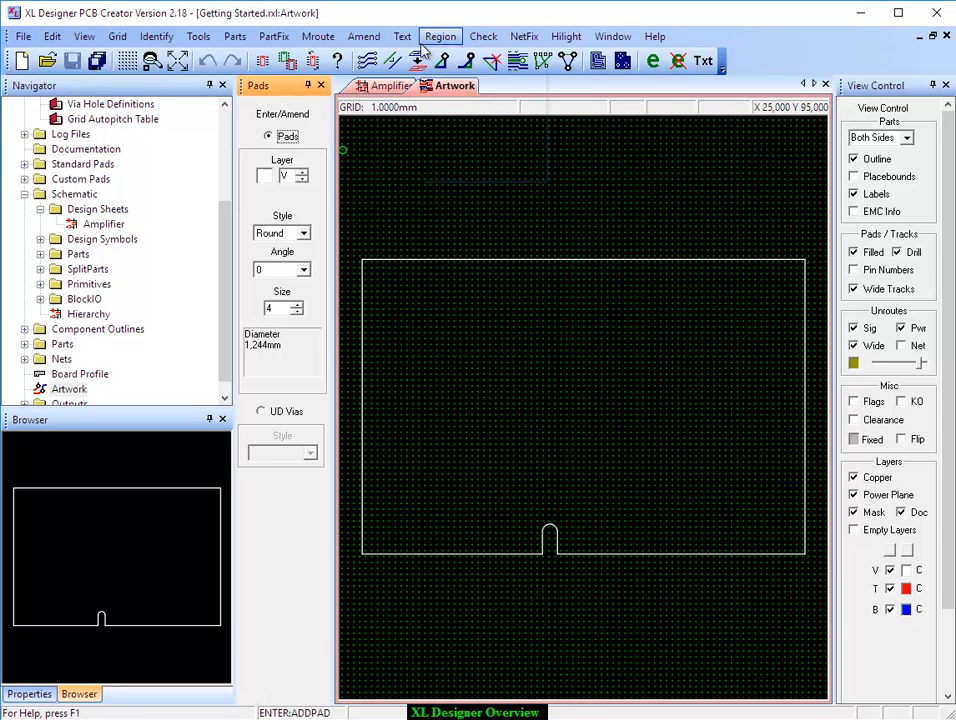
left_click(433, 56)
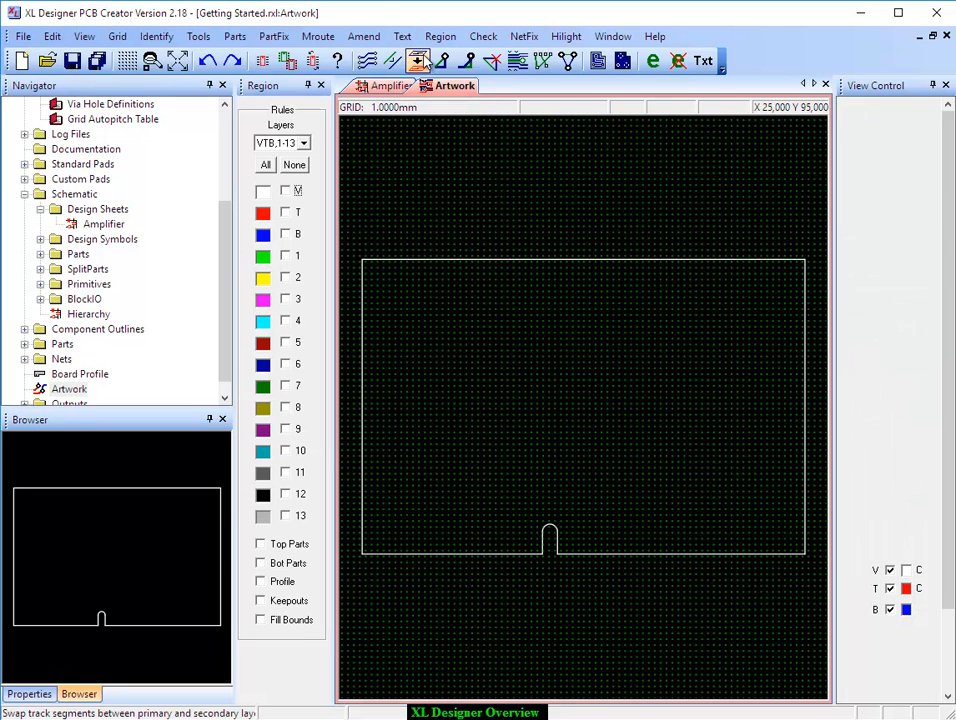
left_click(324, 40)
left_click(310, 56)
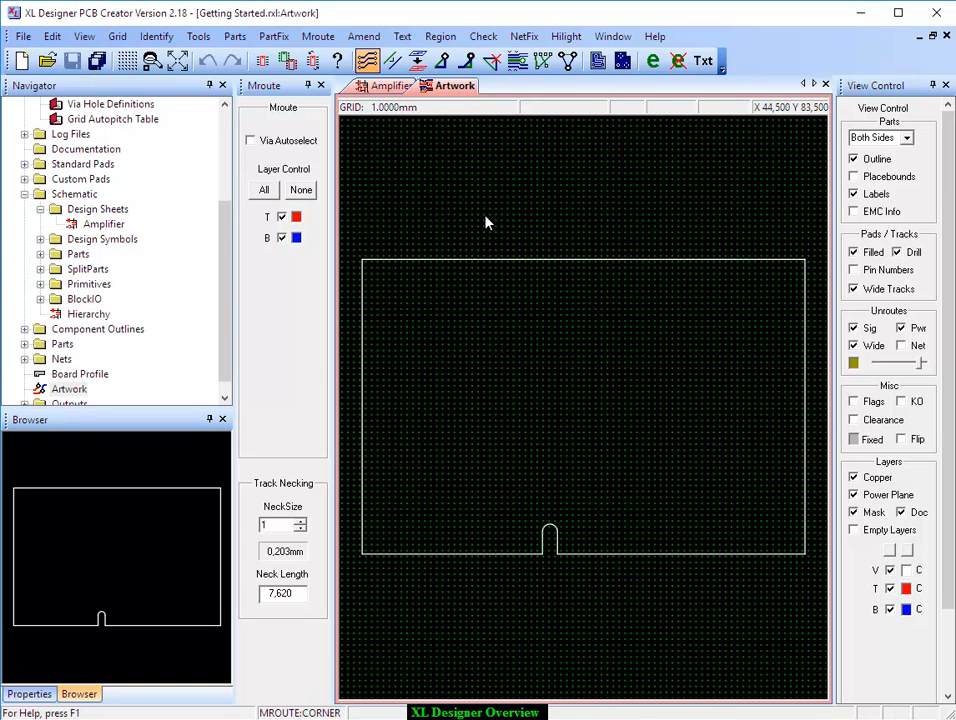
Step: Switch to part placement and view the available parts in the parts tray builder without adding any
left_click(261, 63)
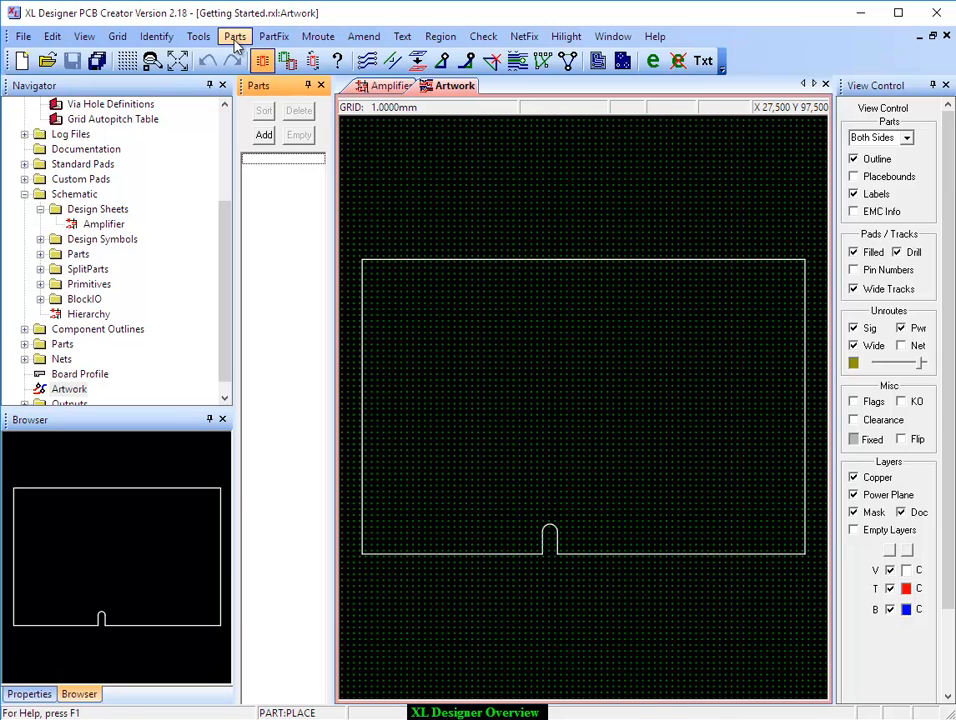
left_click(263, 136)
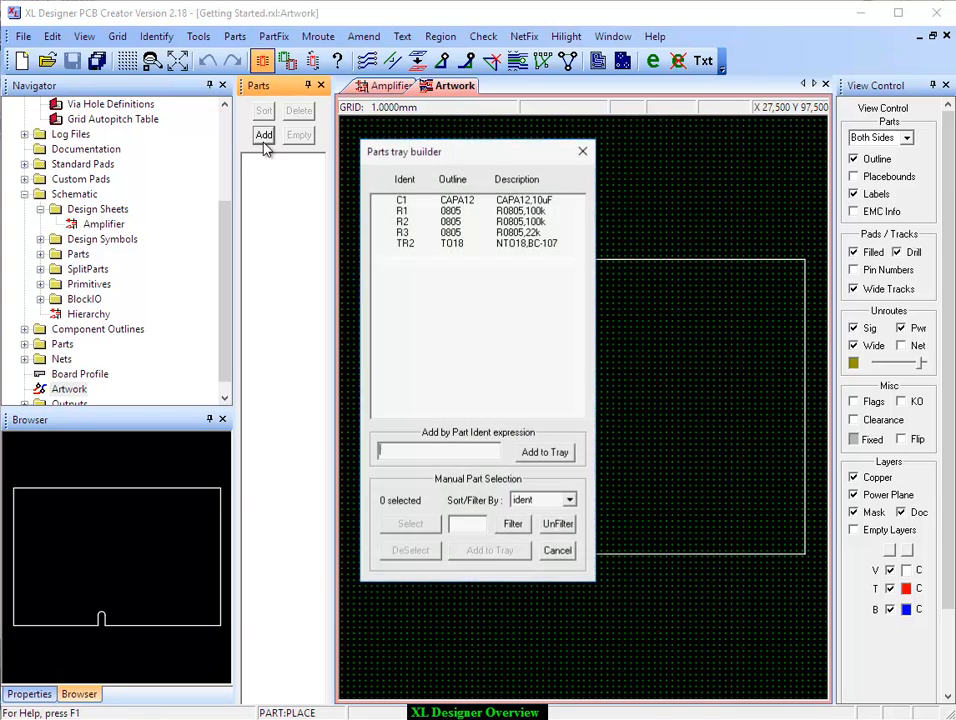
left_click(558, 556)
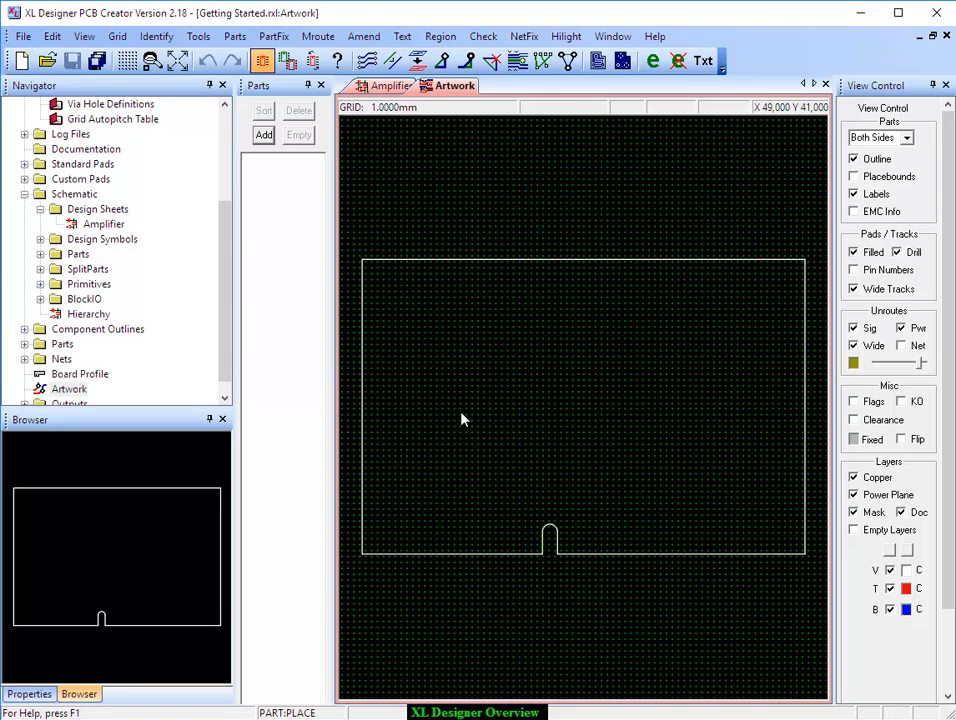
Step: Add all the Amplifier schematic's parts to the artwork tray by enclosing the whole circuit in a region
left_click(386, 86)
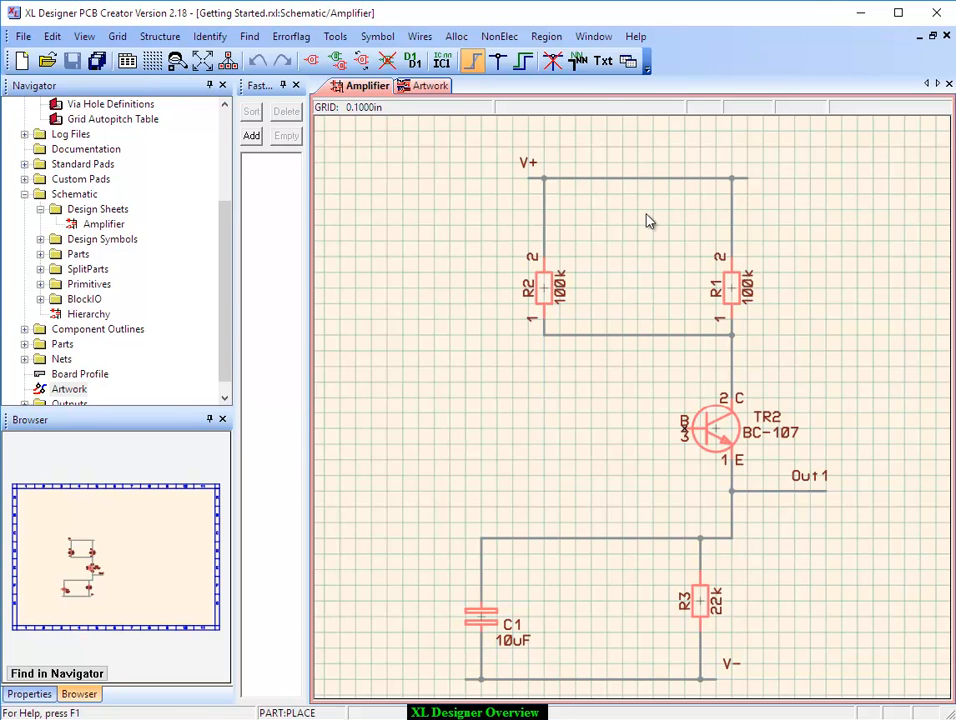
left_click(541, 38)
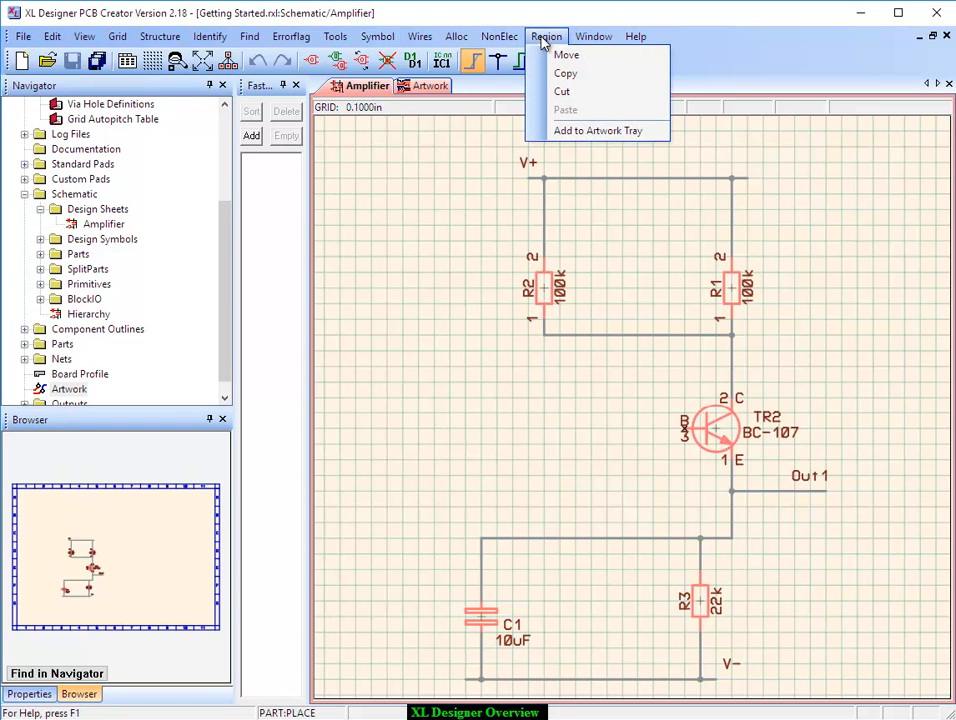
left_click(557, 133)
left_click_drag(381, 211, 880, 663)
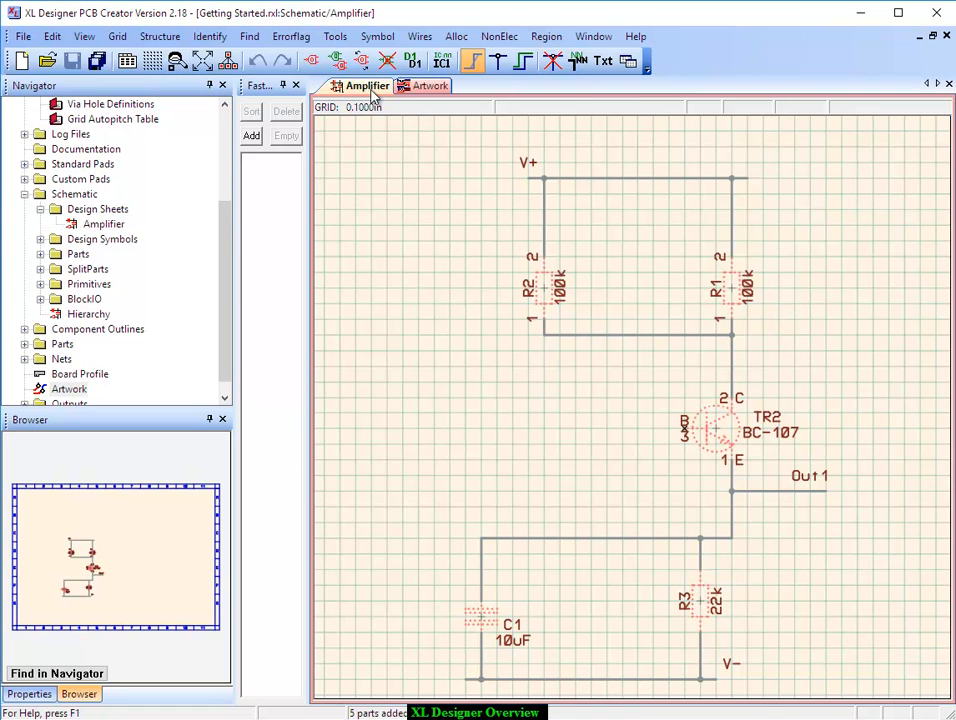
Step: Place TR2 in the lower-left area of the artwork board and R1 above it, nearer the board's left edge
left_click(423, 87)
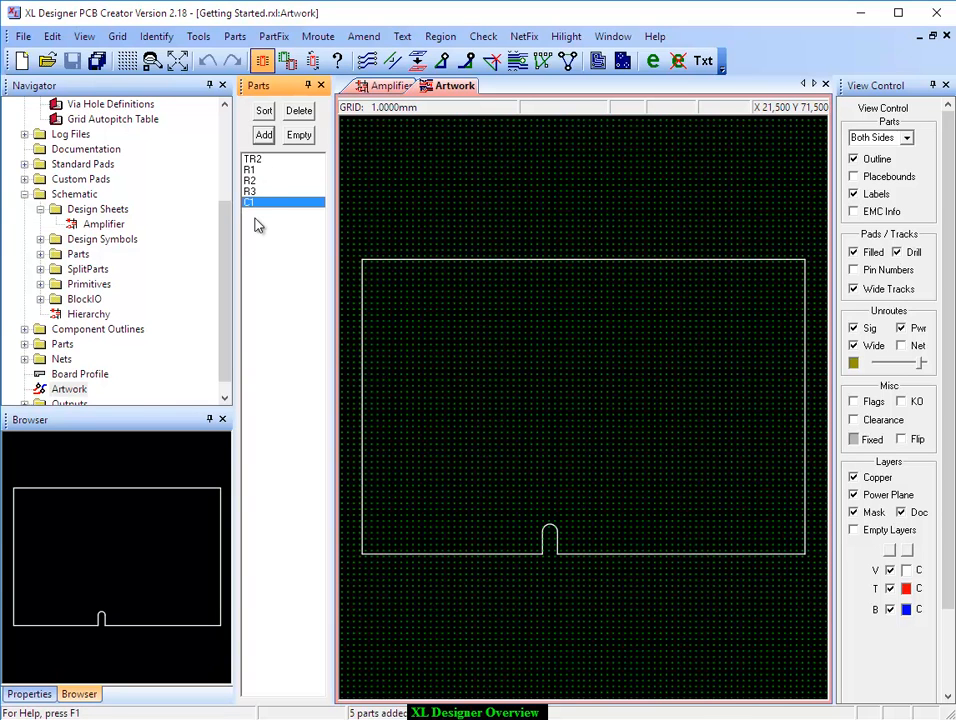
left_click(252, 160)
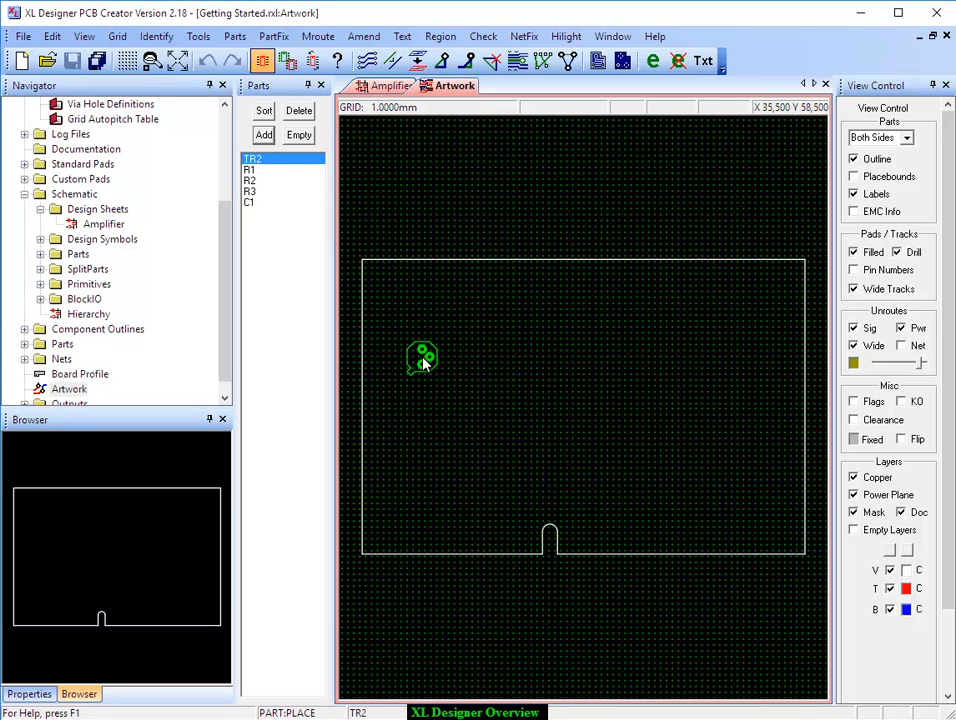
left_click(519, 474)
scroll(517, 478, "up", 1)
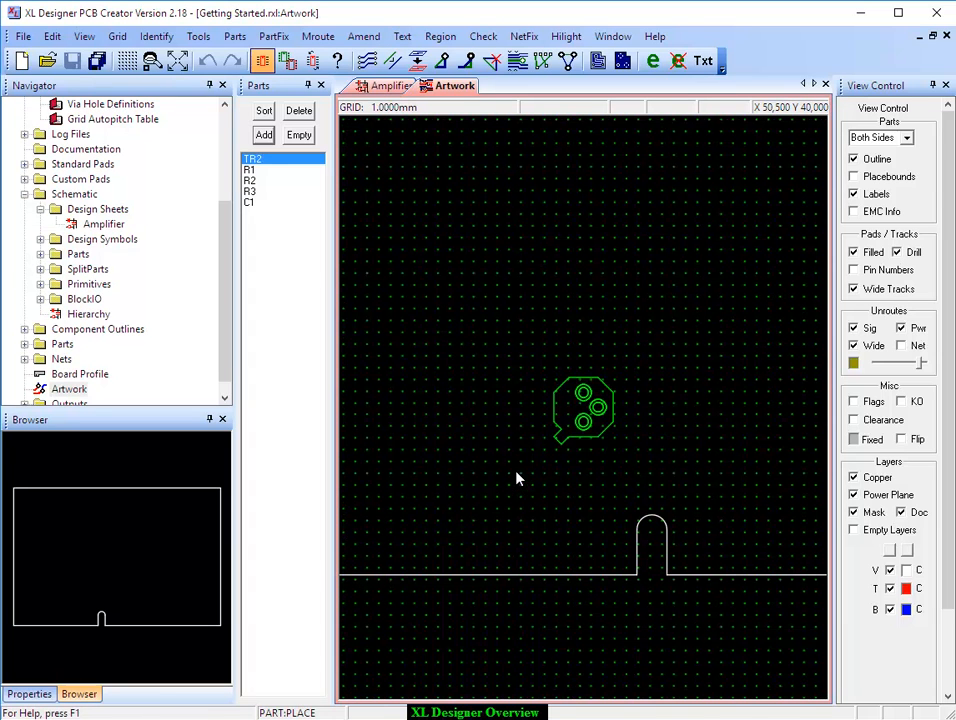
left_click(502, 392)
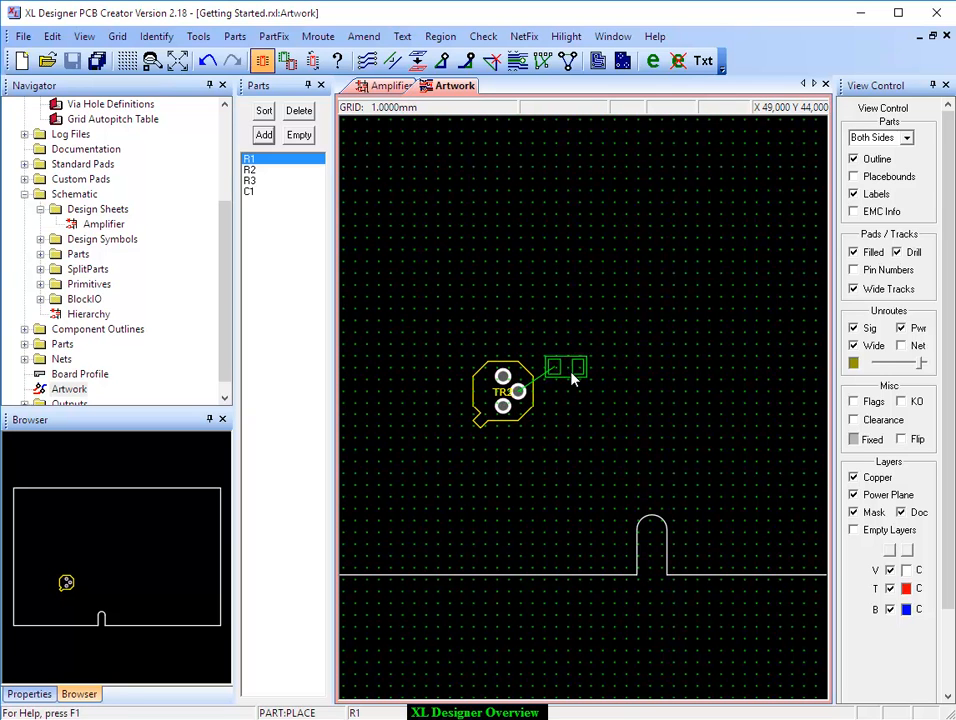
scroll(588, 348, "down", 2)
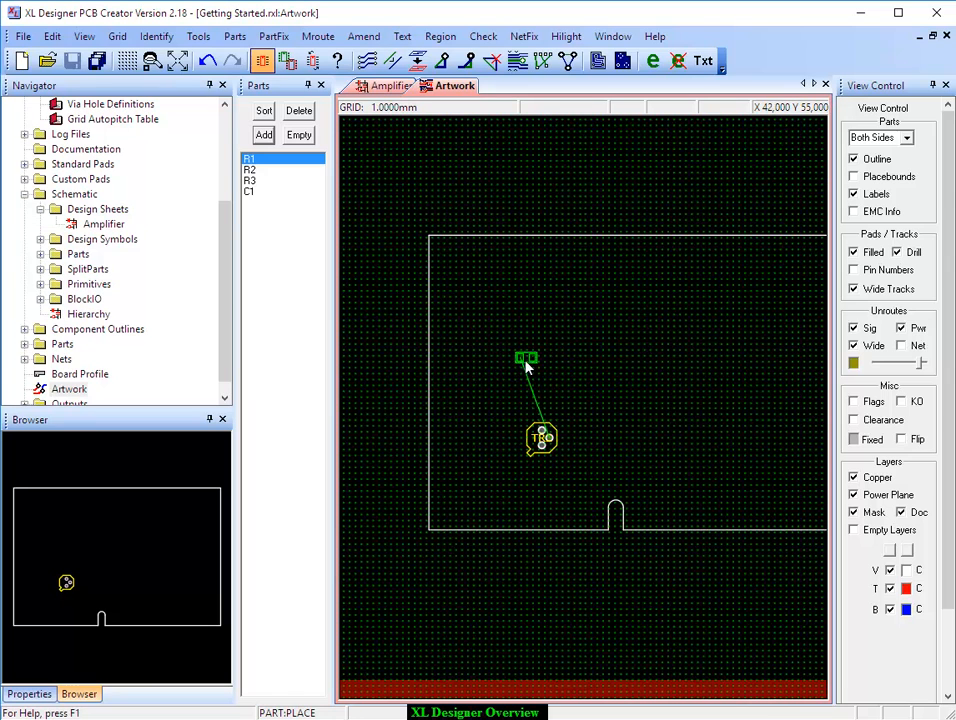
left_click(492, 341)
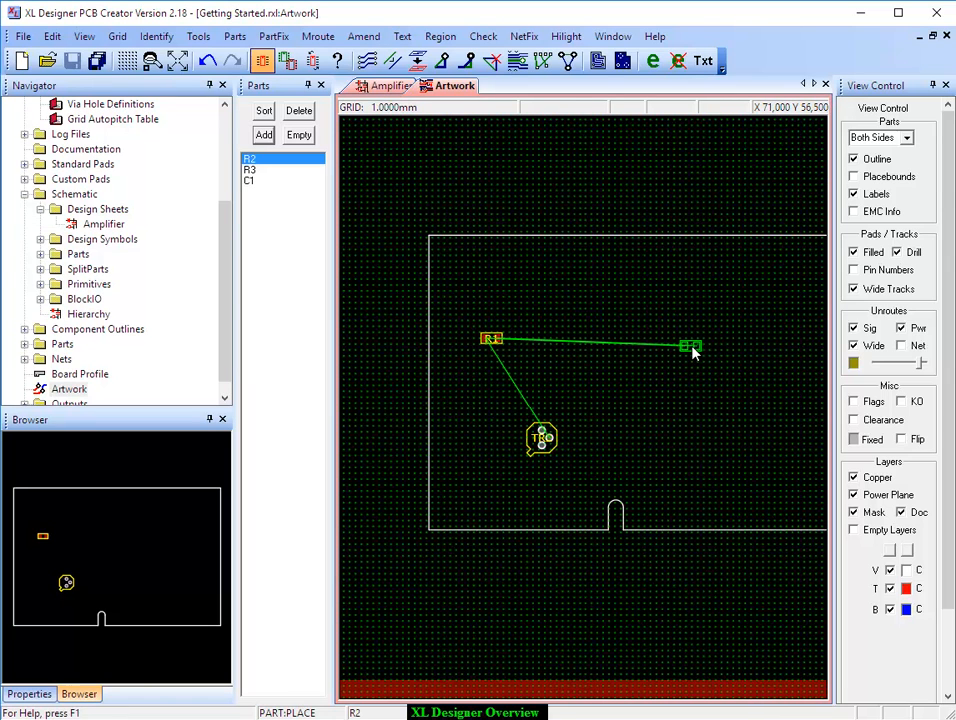
Step: Show the keepout areas in the Artwork and place R2 near the board's upper edge, above and right of R1
scroll(692, 350, "down", 1)
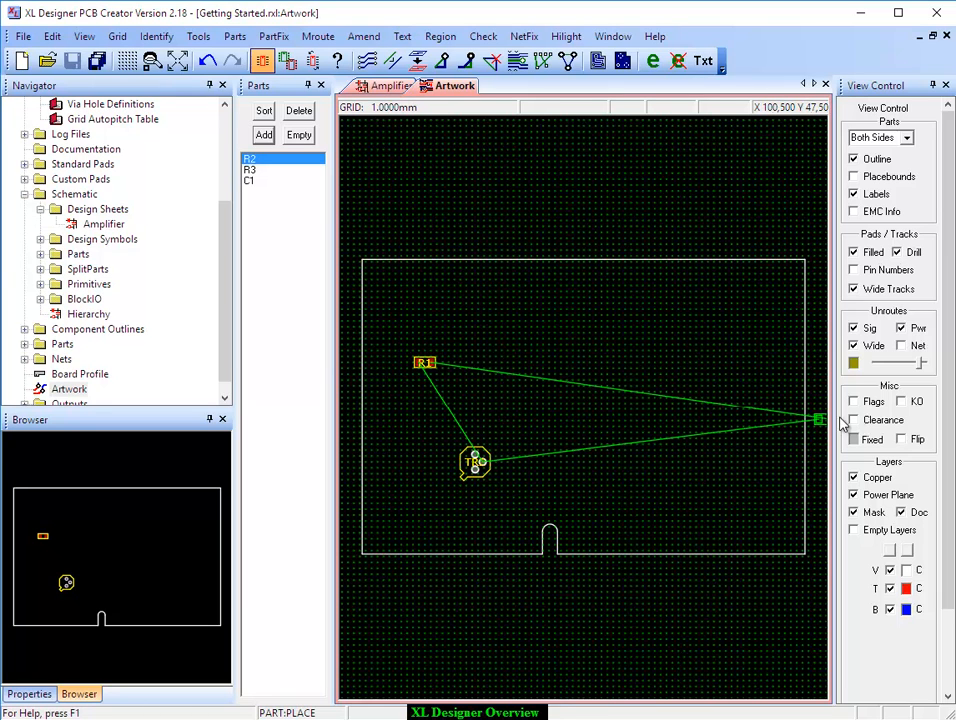
left_click(901, 401)
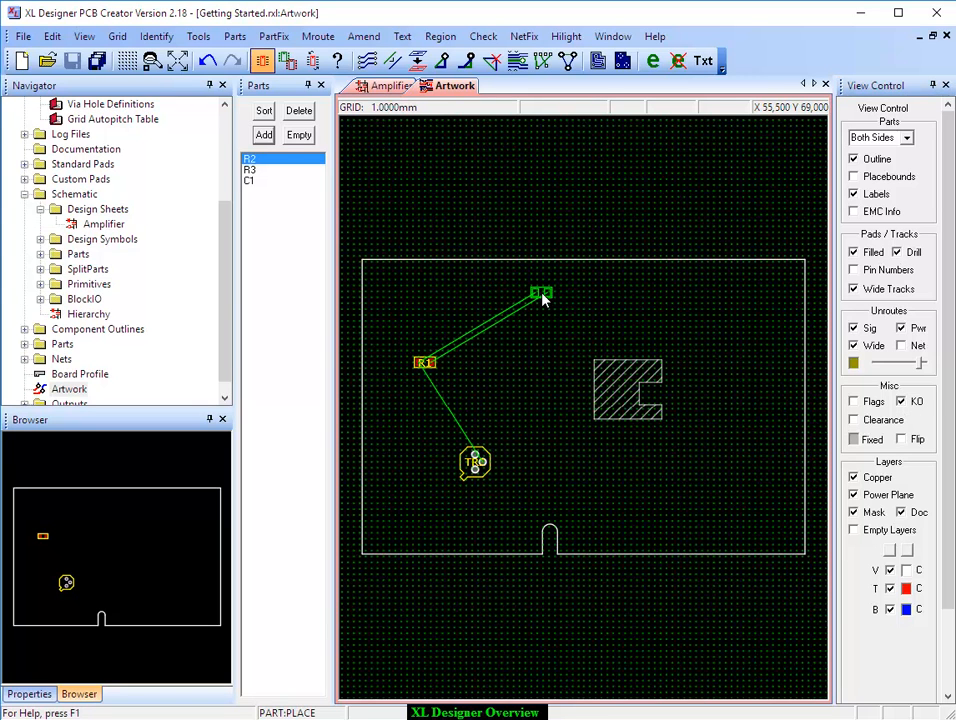
left_click(541, 296)
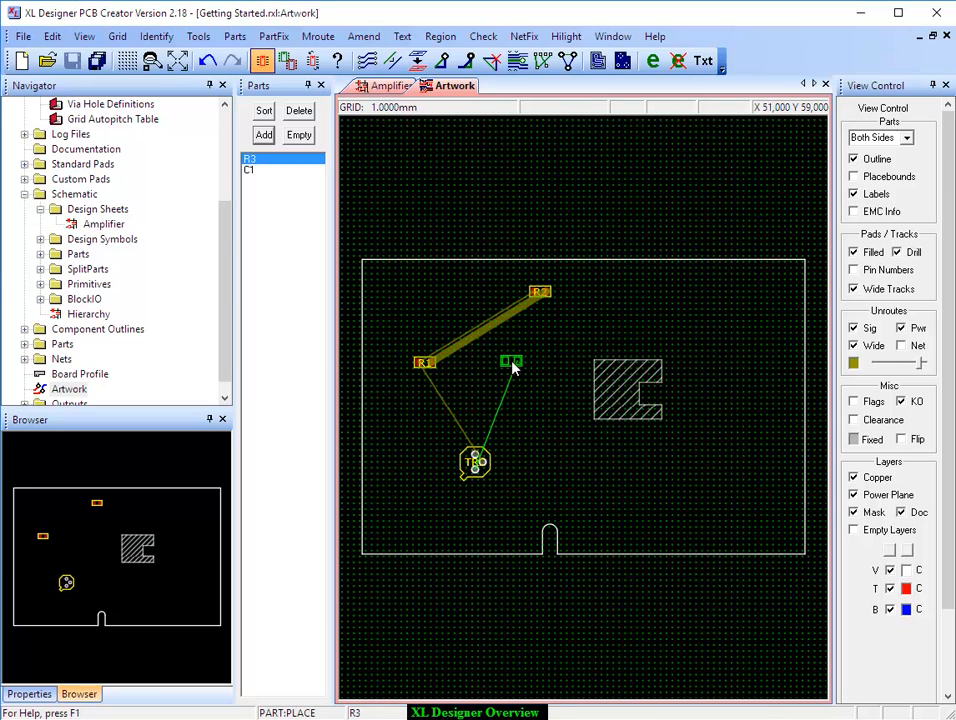
Step: Place R3 near the board's lower edge, below the hatched keepout and right of the notch
scroll(538, 311, "up", 1)
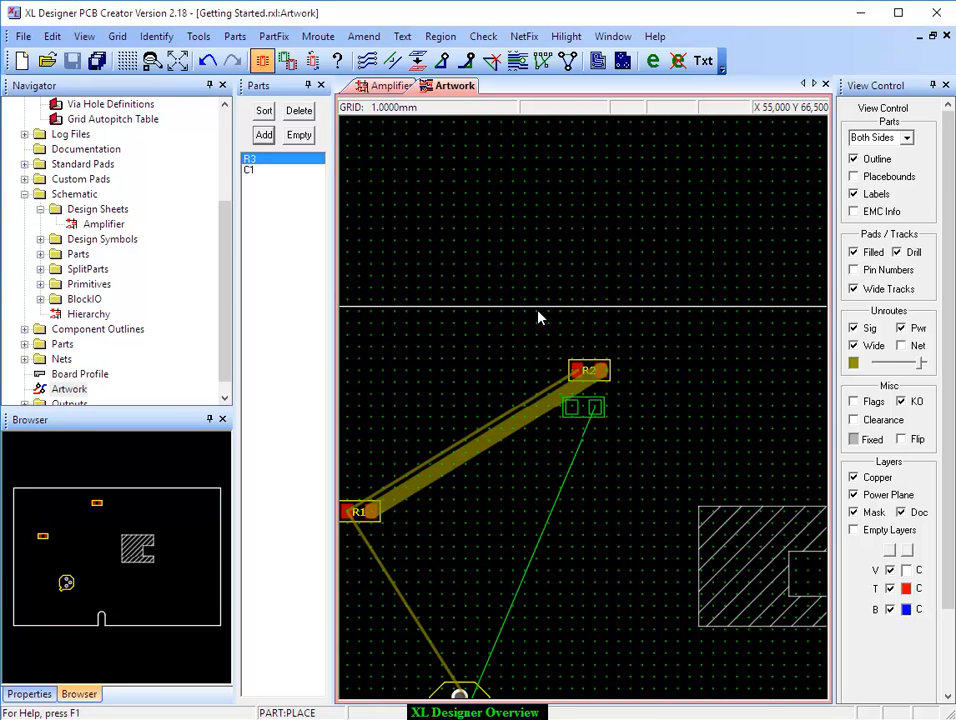
scroll(600, 400, "up", 1)
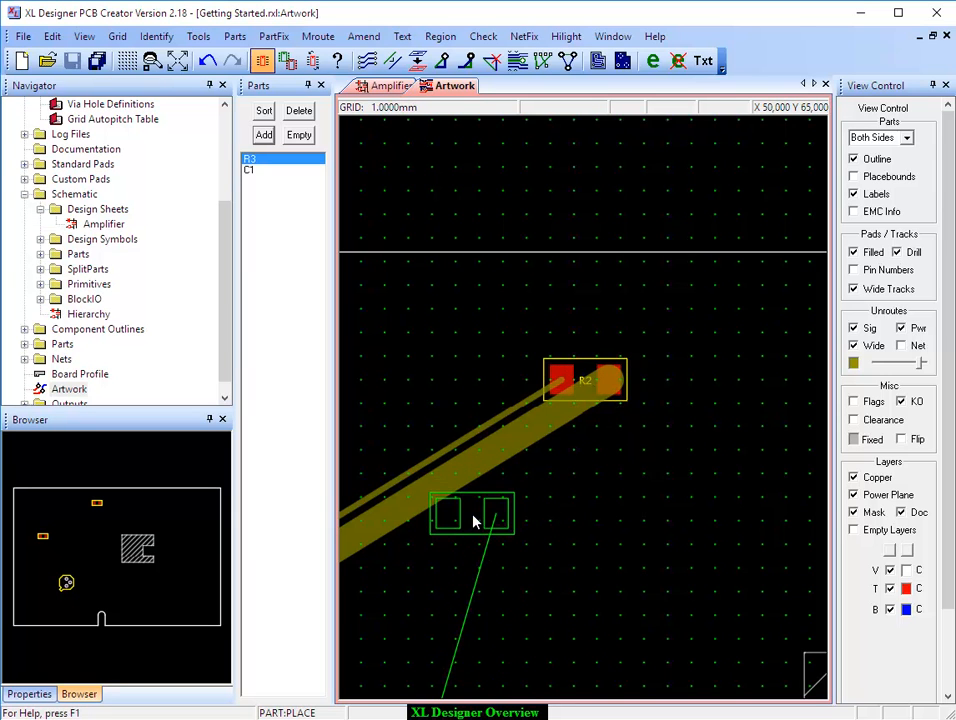
scroll(608, 514, "down", 1)
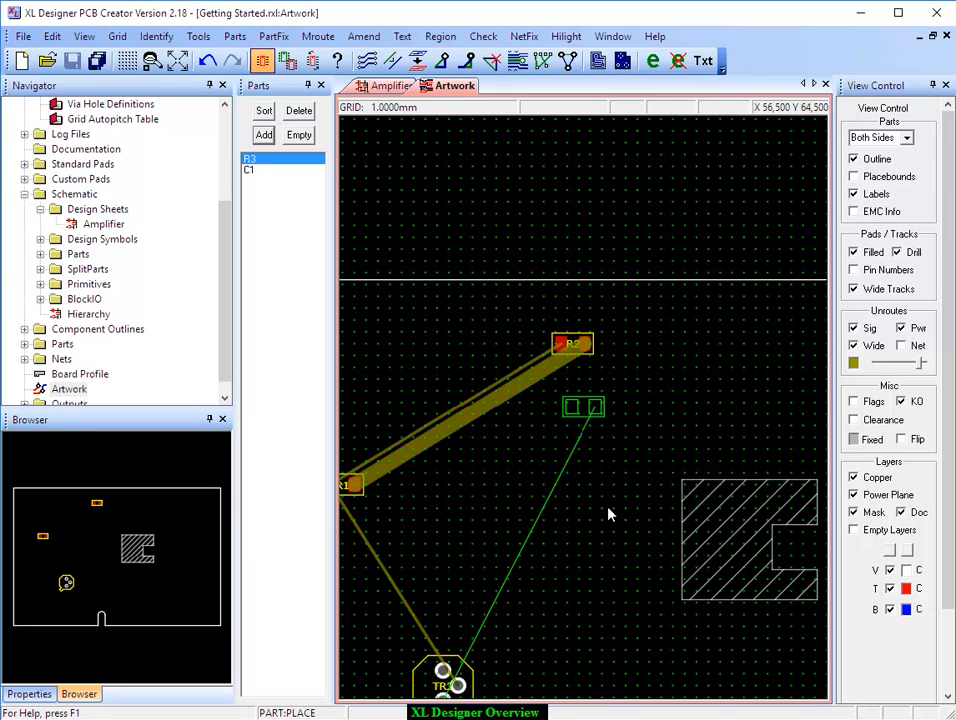
scroll(598, 545, "down", 1)
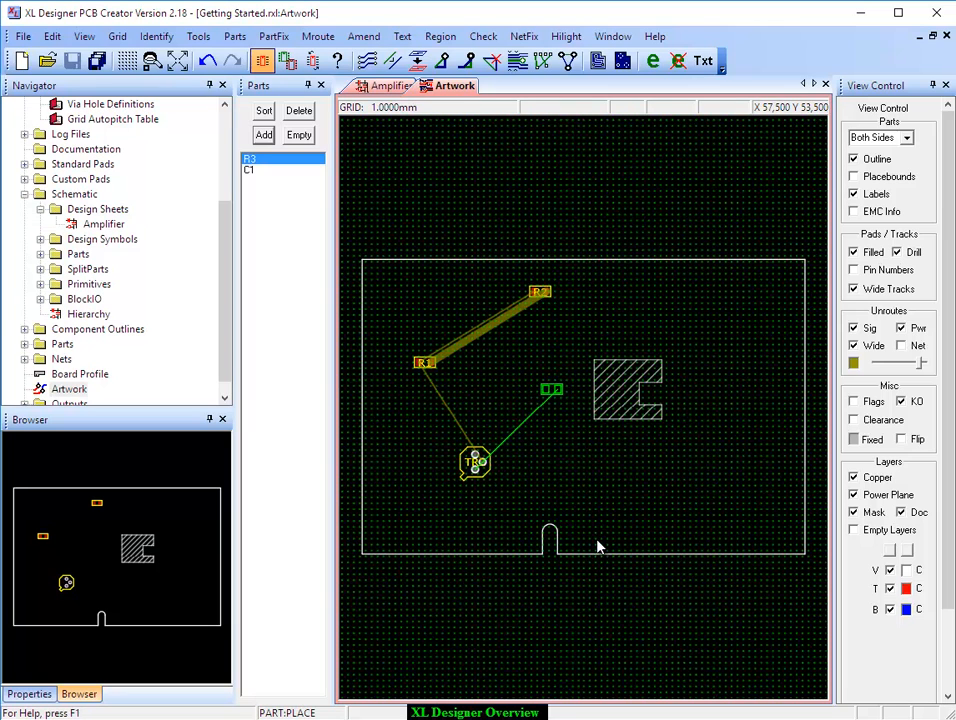
left_click(600, 482)
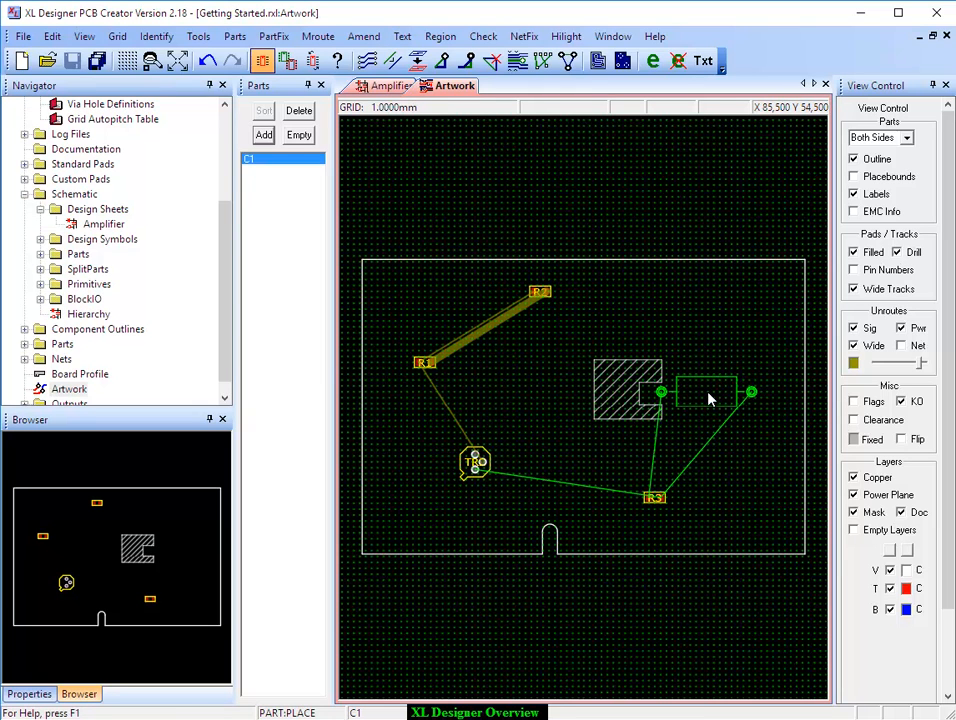
Step: Rotate C1 to a vertical orientation and place it between the keepout and the board's right edge
key("r")
key("r")
key("r")
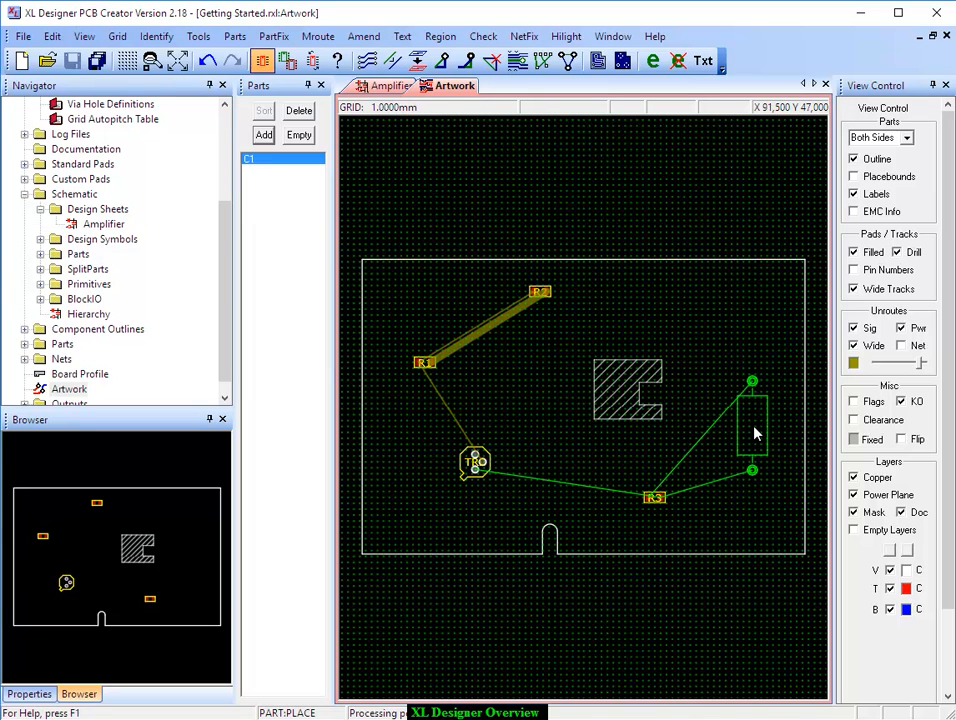
left_click(760, 426)
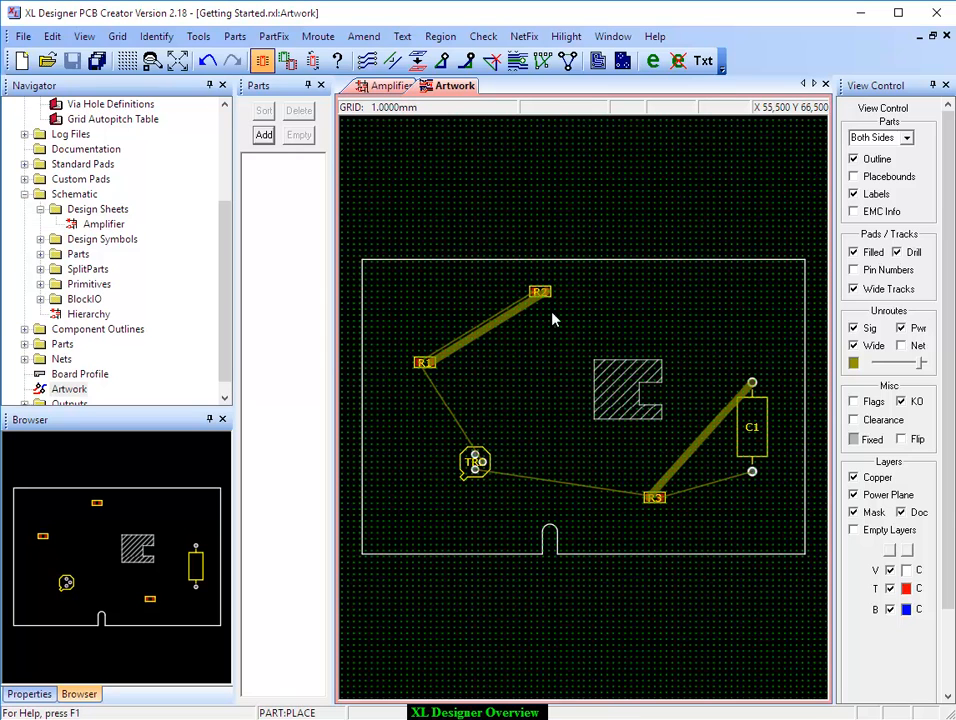
Step: Review the default power and signal width codes and DRC clearances in the Manual Routing Parameters
scroll(548, 324, "up", 2)
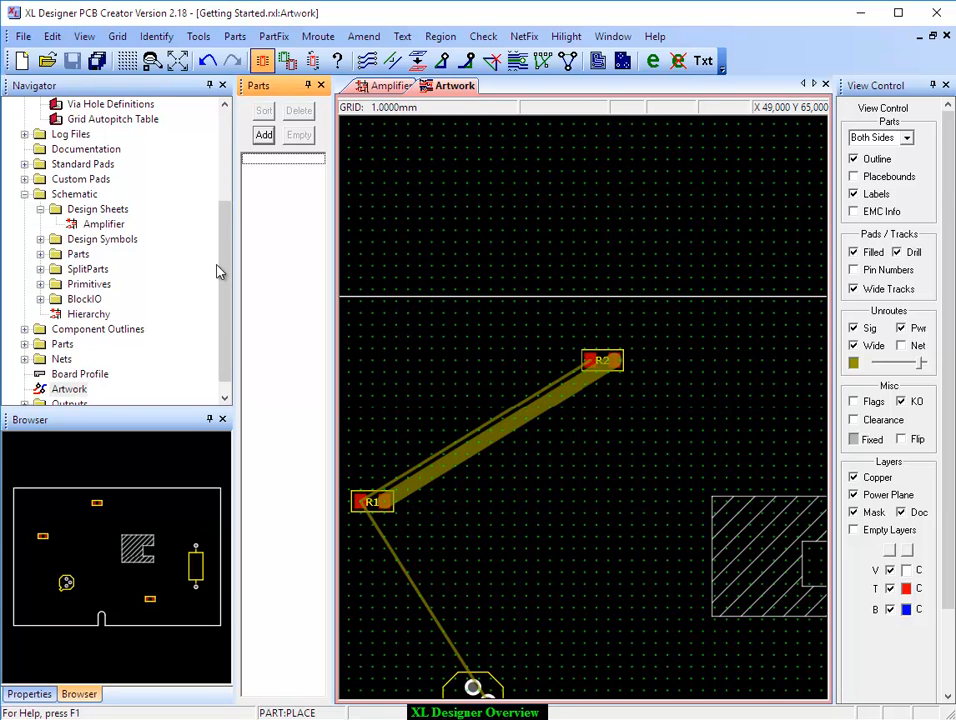
left_click_drag(218, 267, 217, 178)
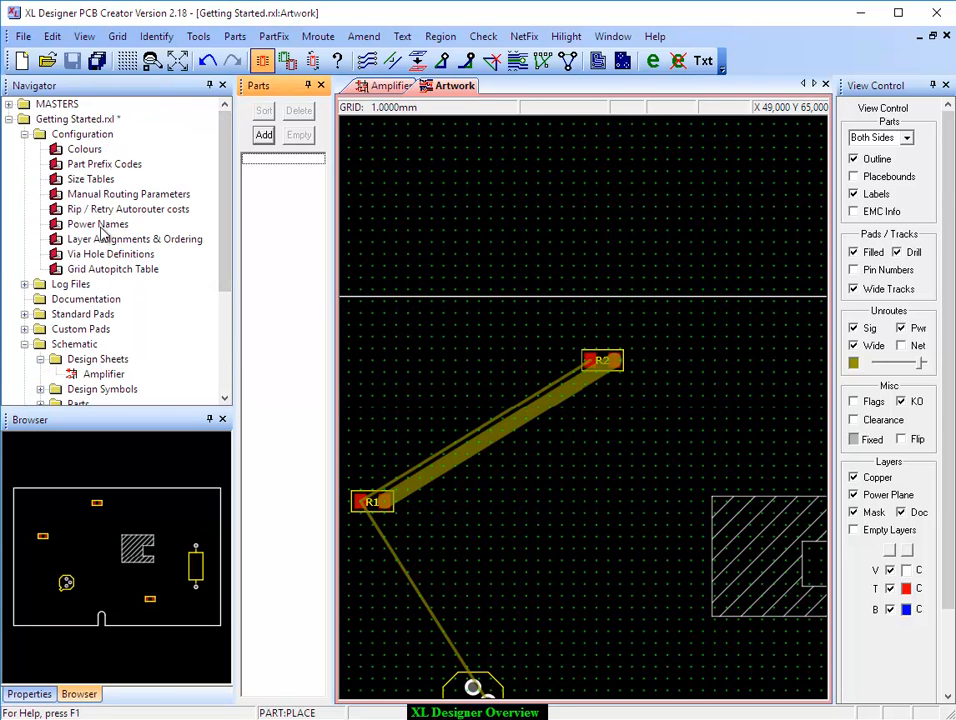
double_click(108, 193)
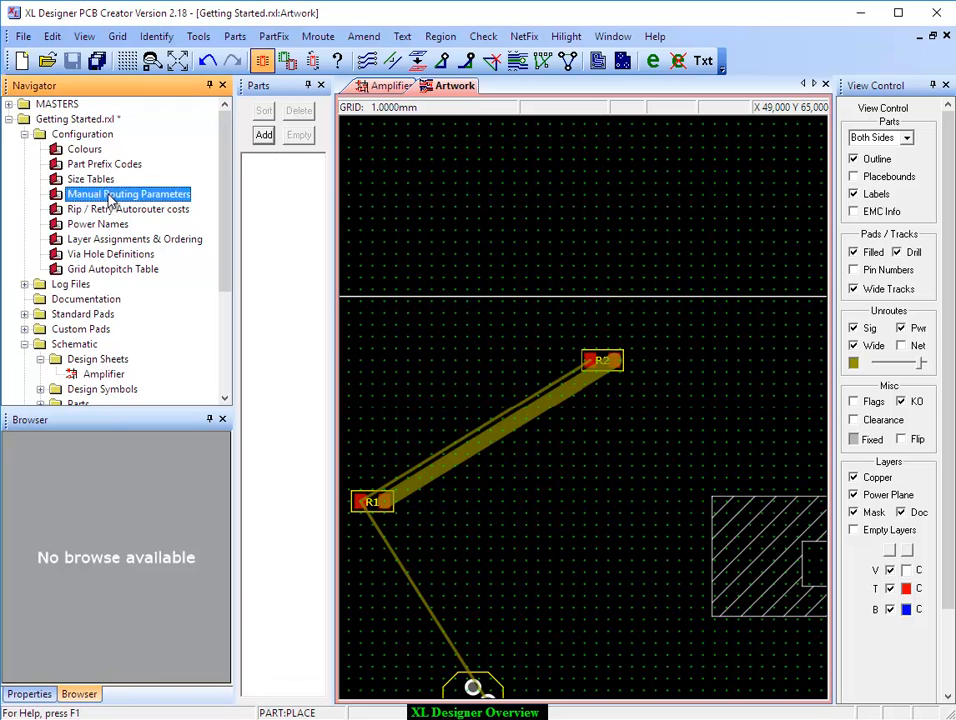
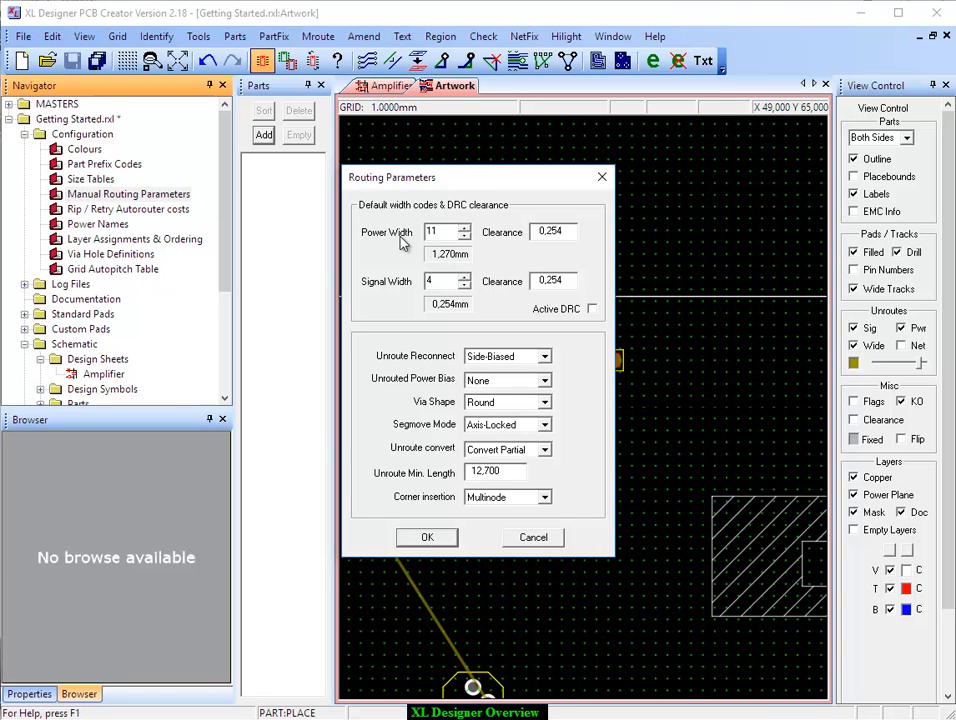
left_click(428, 538)
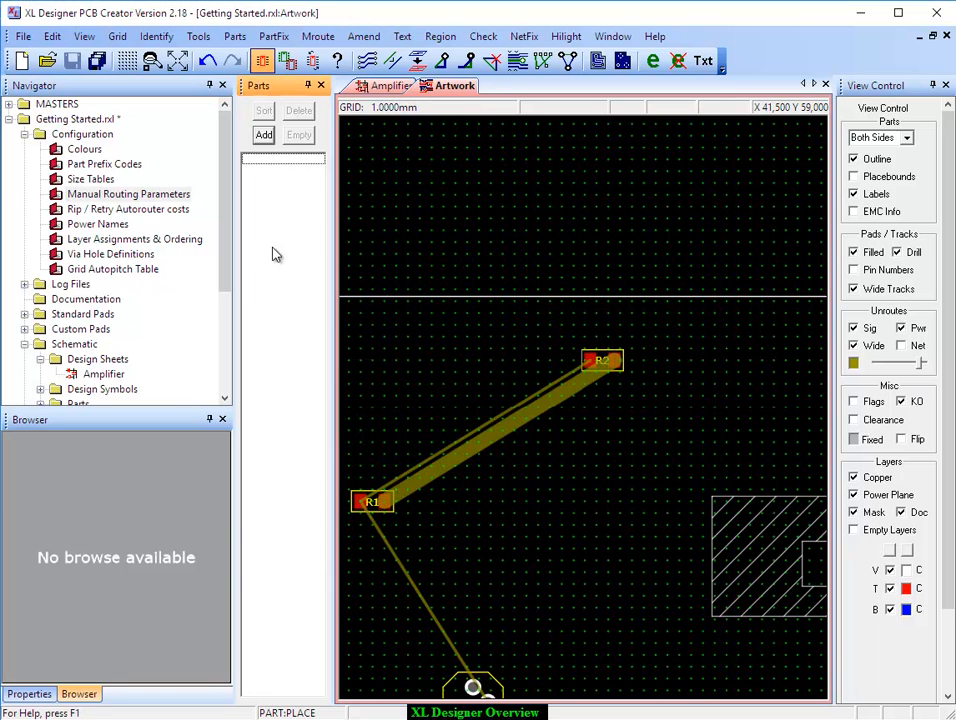
Step: Set the track width of size code 11 to 0.5 mm in the design's Size Tables
double_click(96, 184)
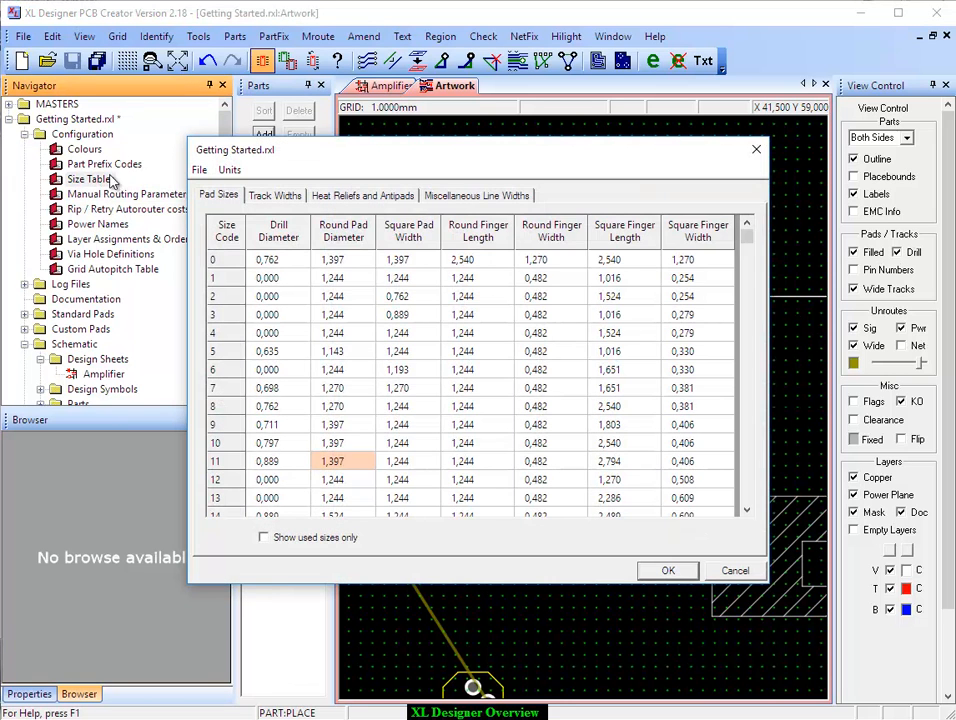
left_click(274, 196)
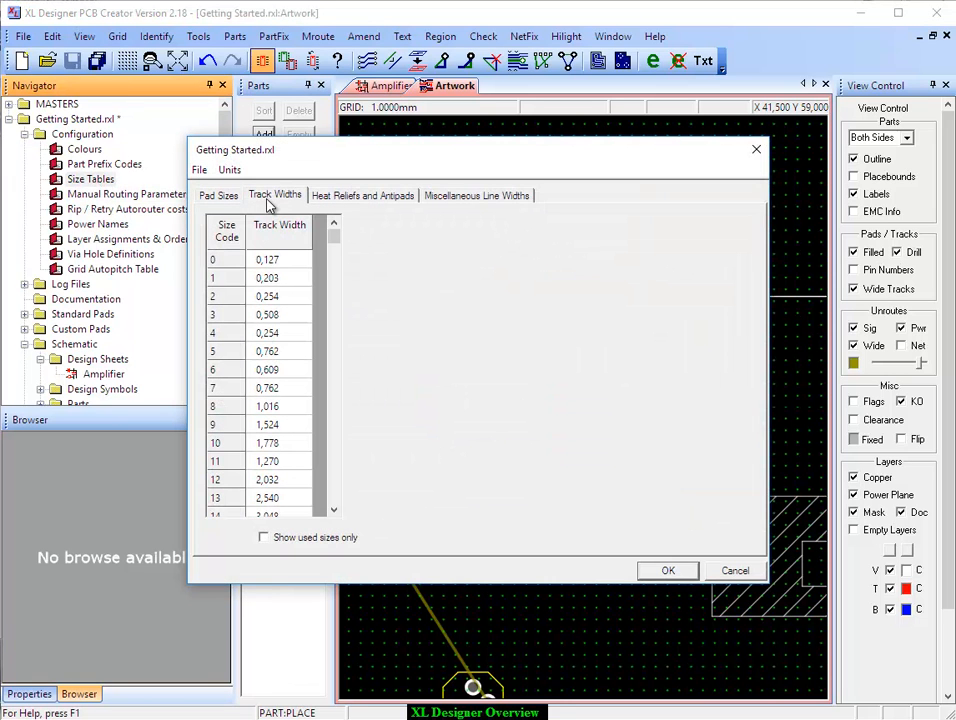
left_click(270, 463)
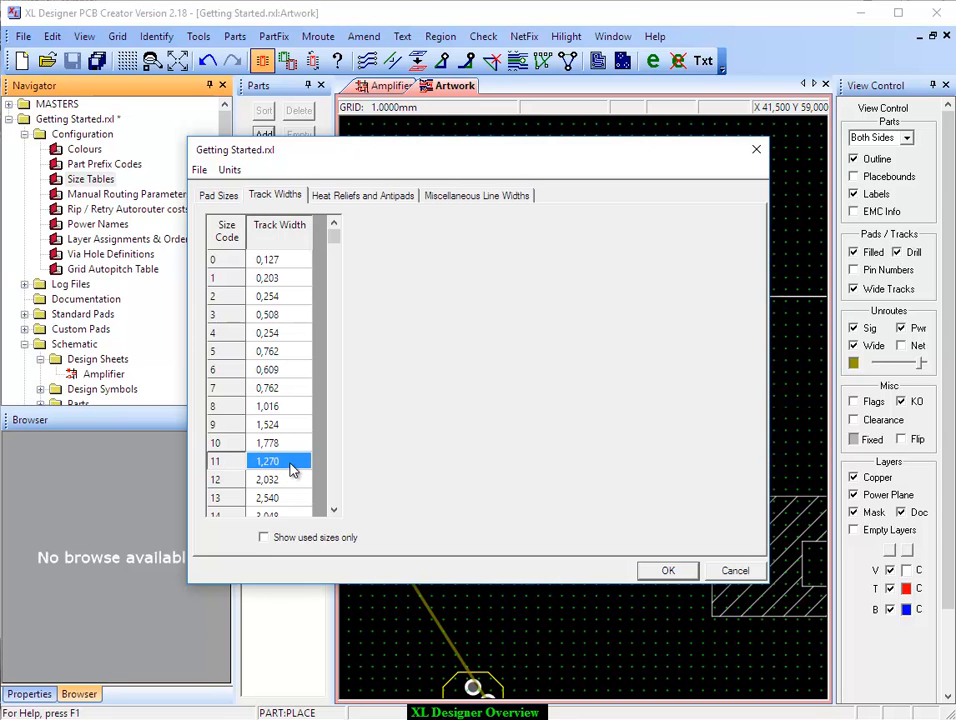
left_click(291, 466)
key("Delete")
type(".")
type("5")
key("Return")
left_click_drag(663, 150, 408, 164)
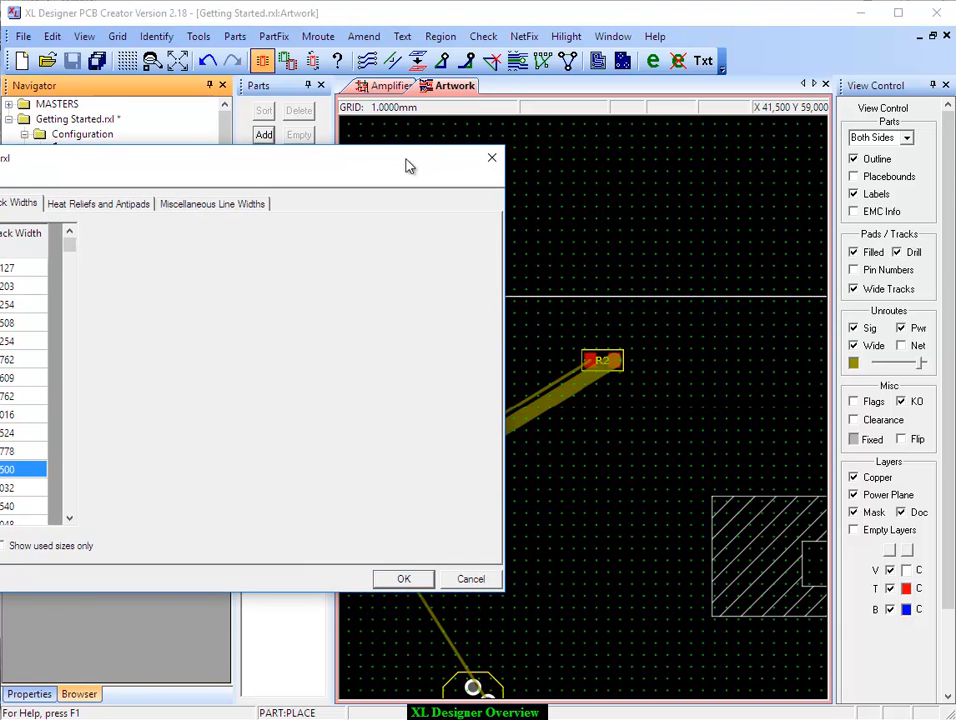
left_click(404, 580)
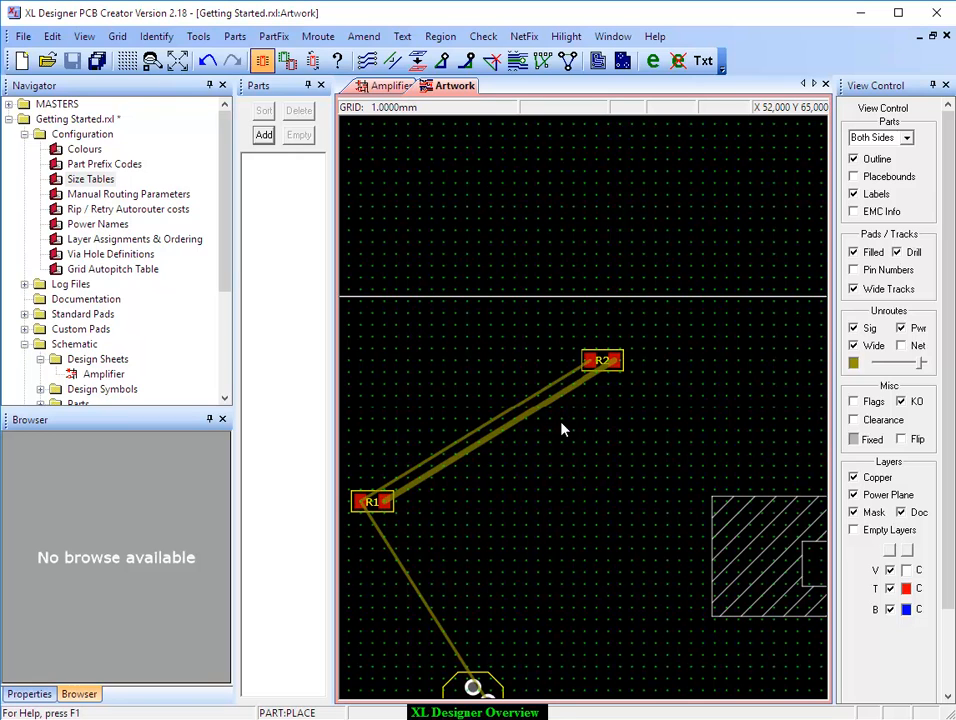
Step: Set the angle of C1 to 38 degrees with Key Move
scroll(628, 442, "down", 1)
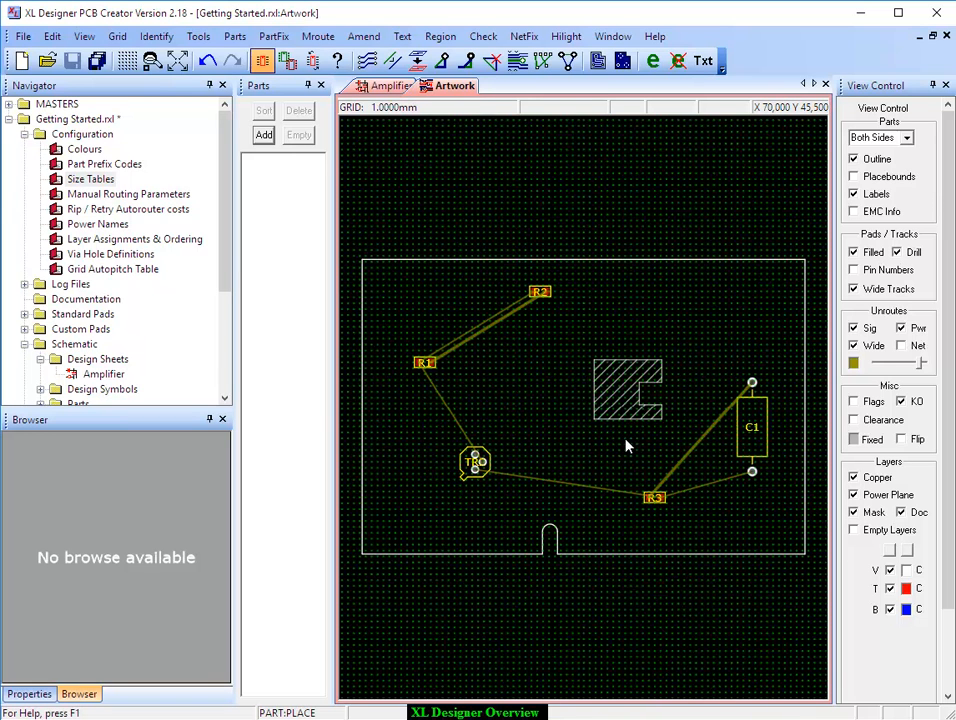
left_click(236, 37)
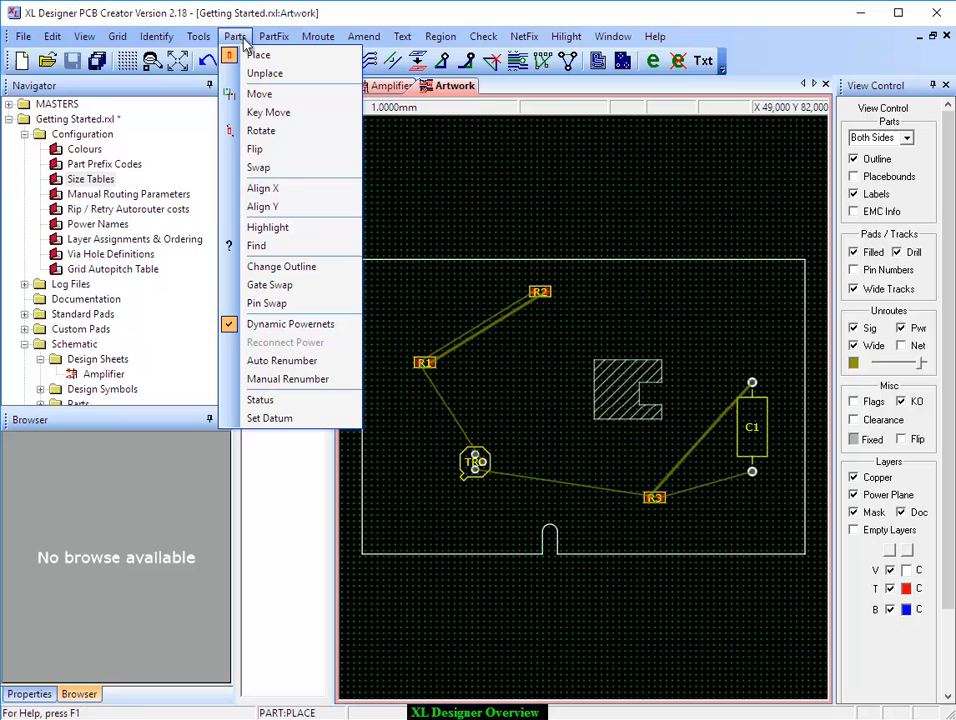
left_click(266, 113)
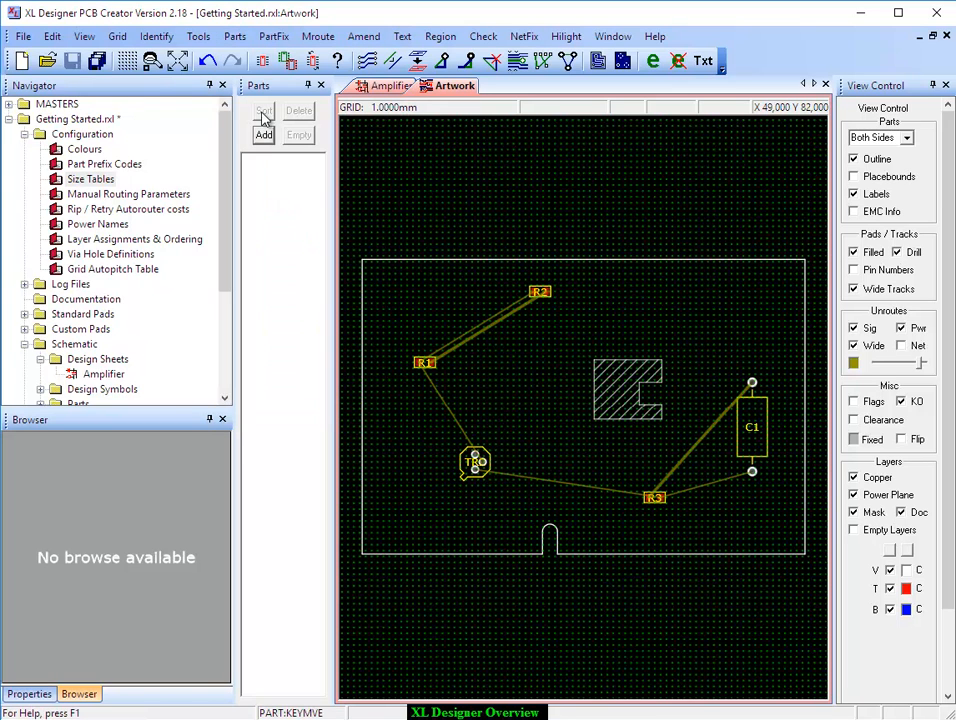
left_click(753, 432)
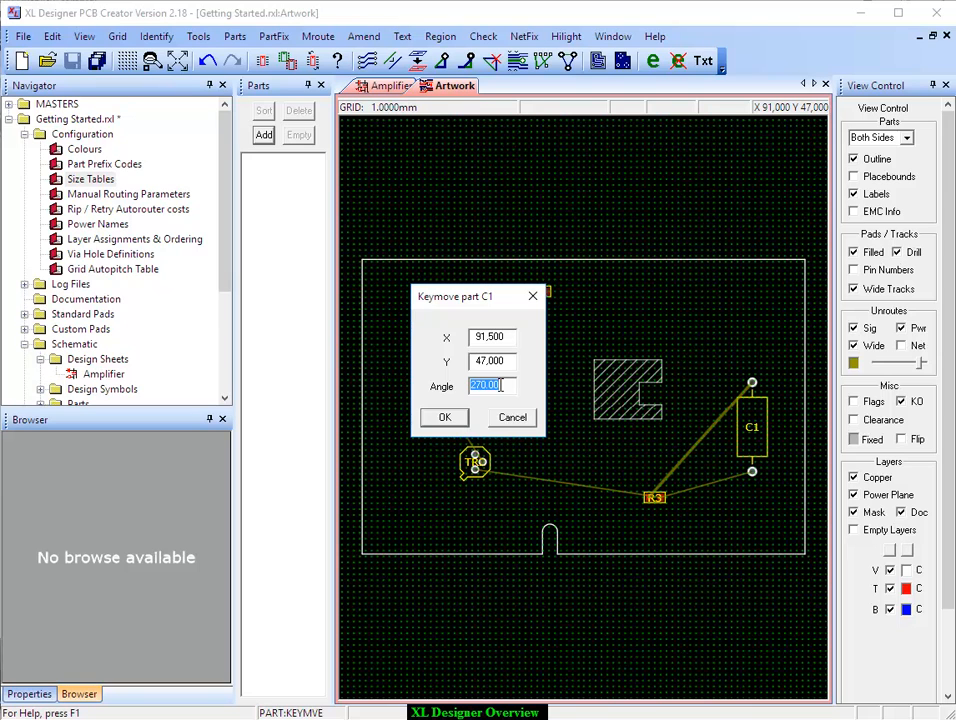
type("38")
left_click(443, 419)
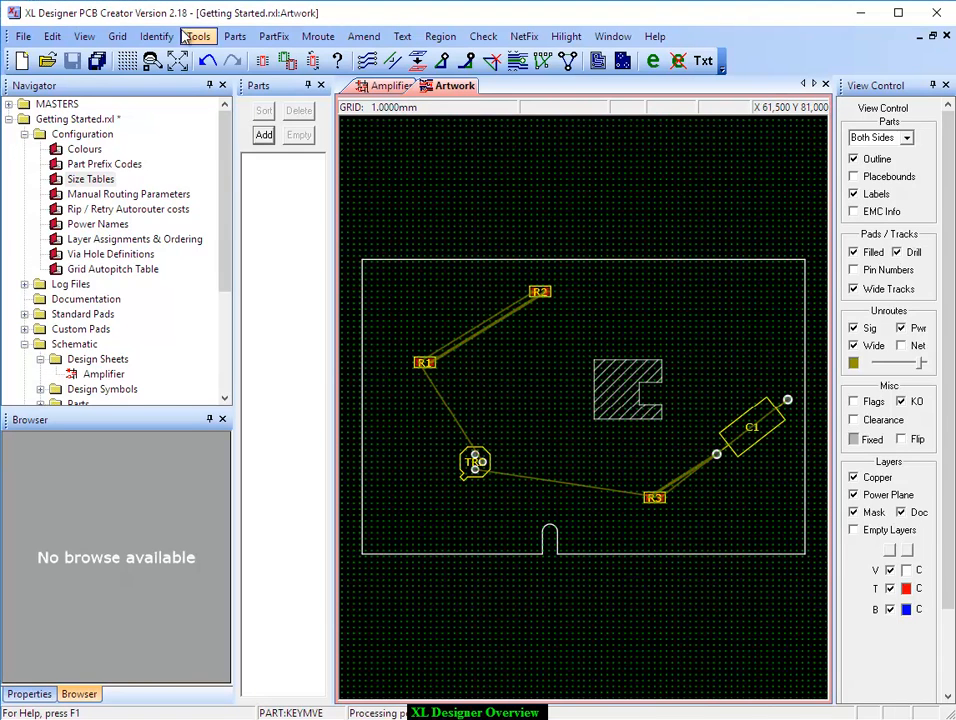
Step: Move C1 while turning it in quarter-turn steps, and place it slanting down to the right, between the keepout and the board's right edge
left_click(287, 61)
left_click(745, 430)
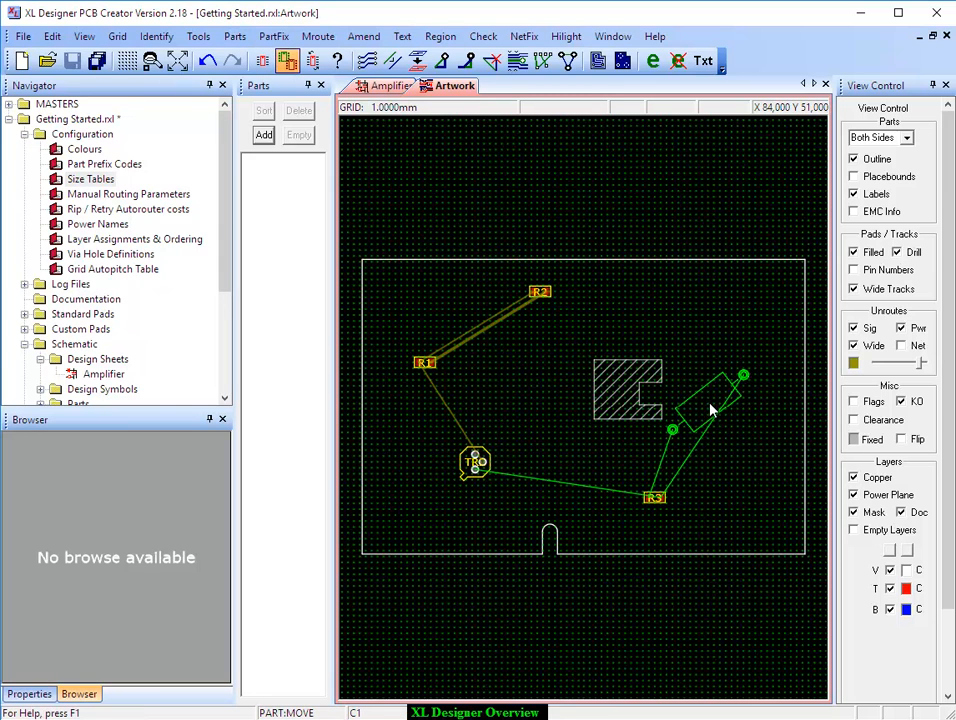
key("r")
key("r")
key("r")
key("r")
key("r")
key("r")
key("r")
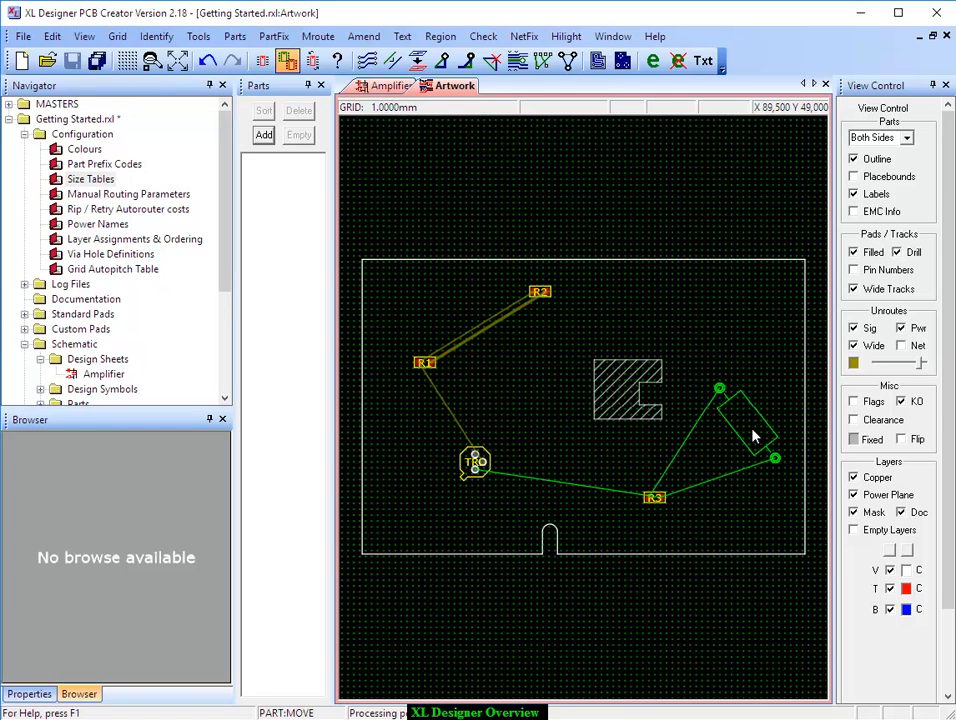
left_click(752, 437)
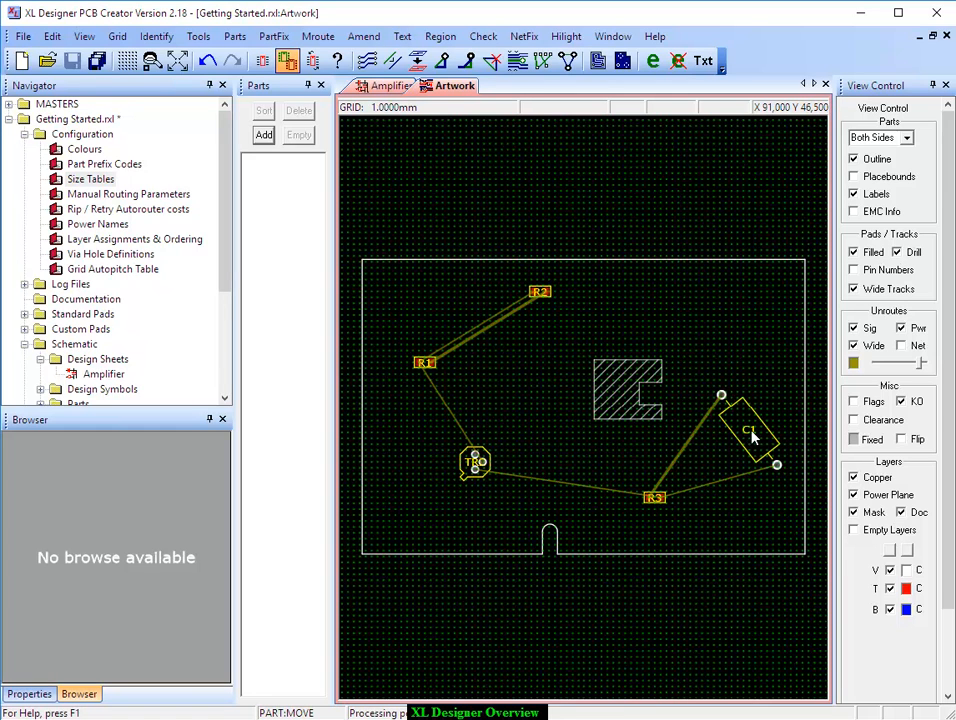
Step: Flip R2 to the other side of the board
left_click(235, 37)
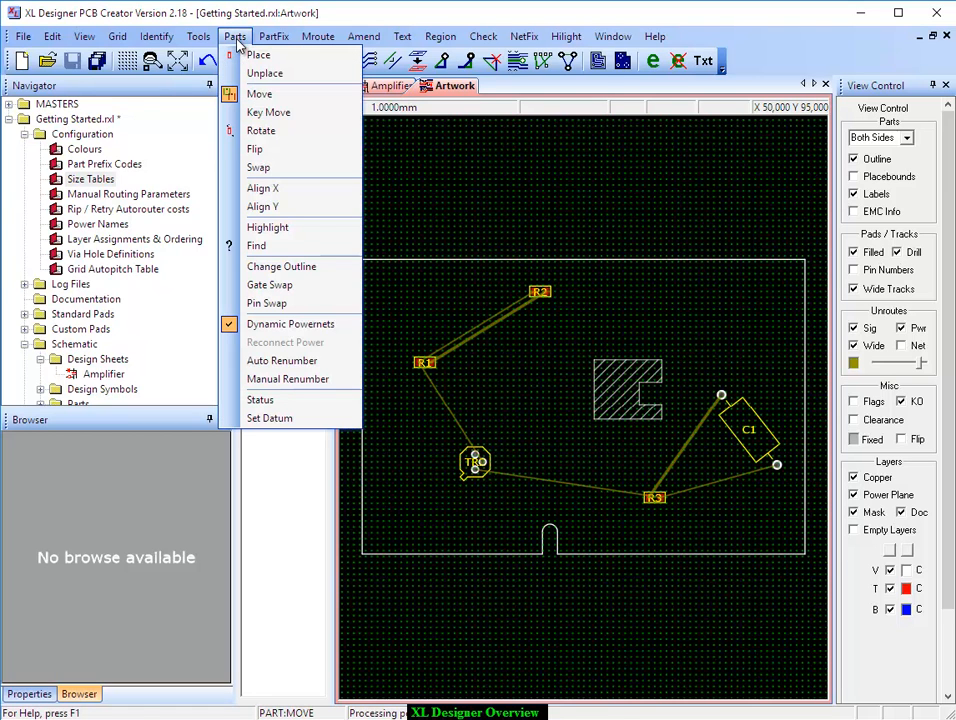
left_click(256, 150)
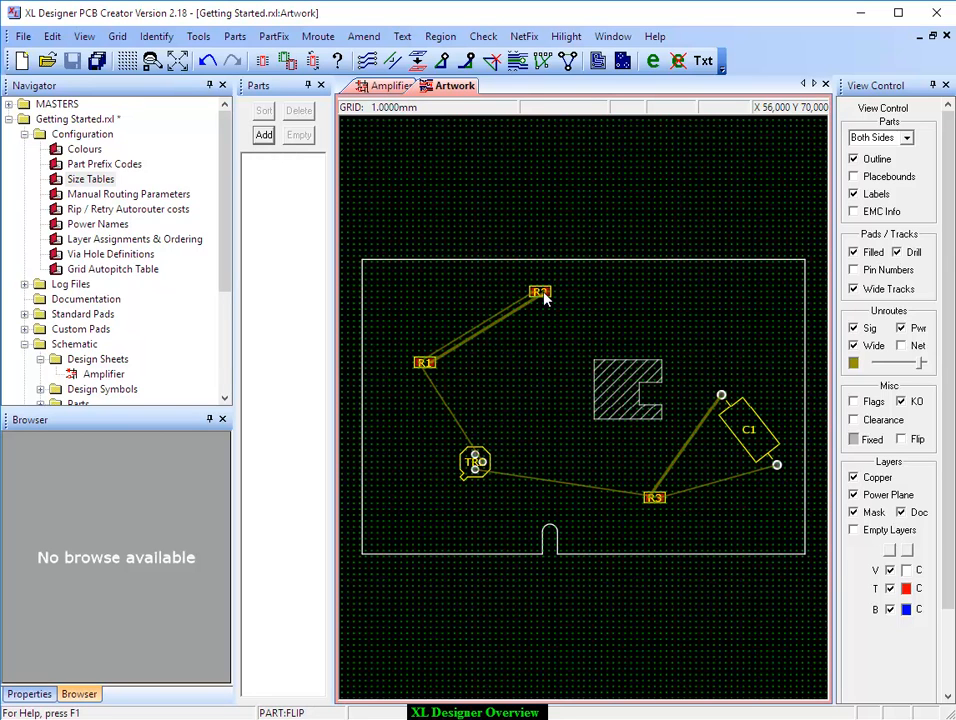
scroll(544, 293, "up", 1)
scroll(575, 378, "up", 1)
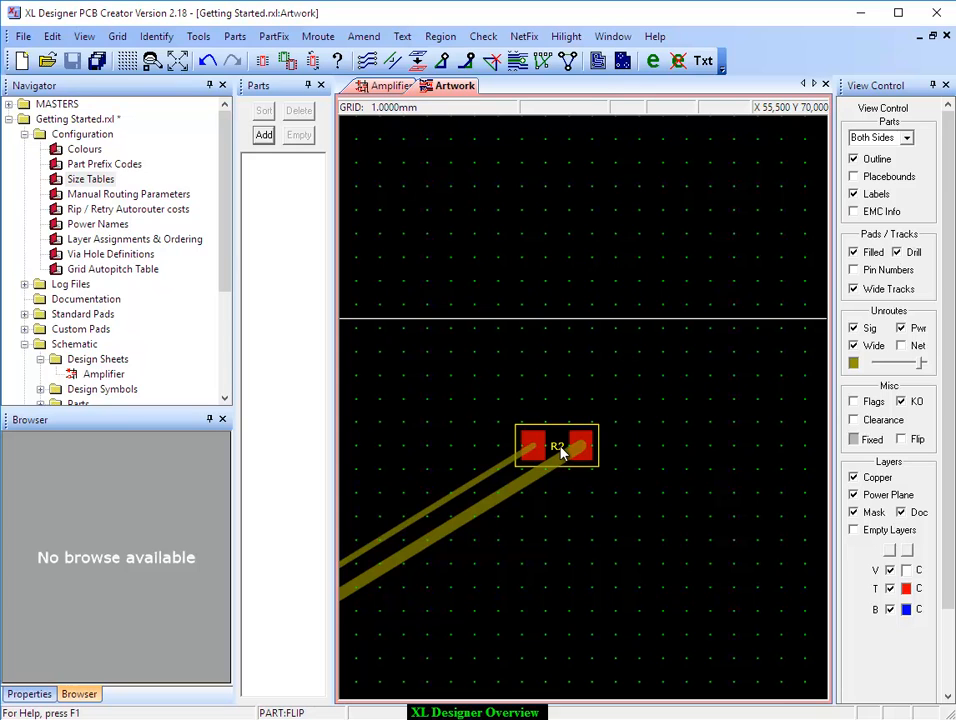
left_click(562, 452)
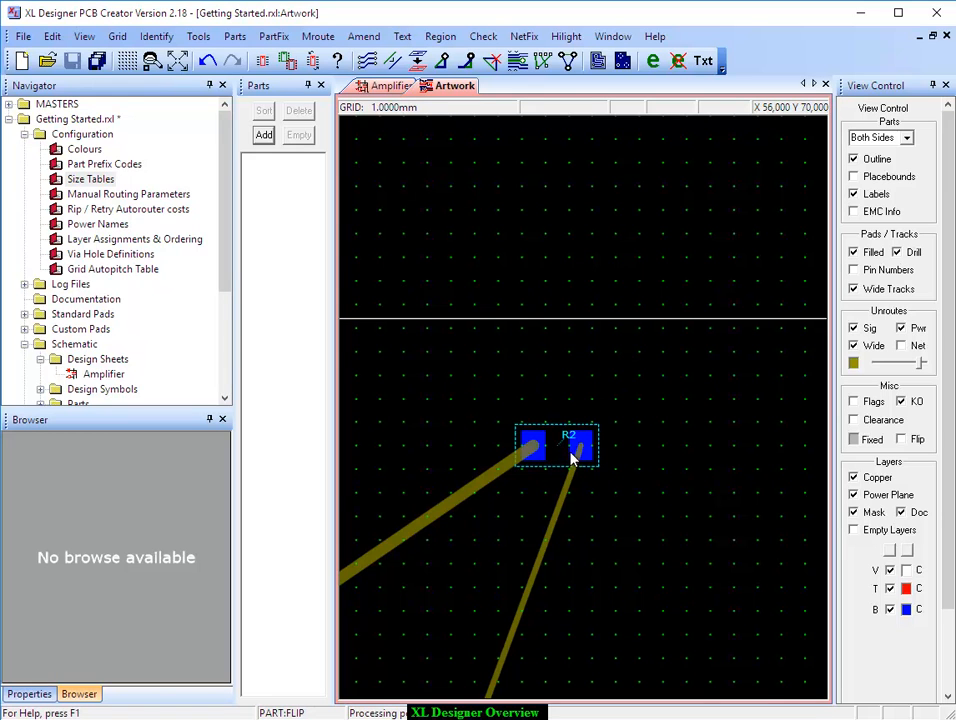
Step: Move R2 further down from the board's upper edge, above and left of the hatched keepout
left_click(290, 62)
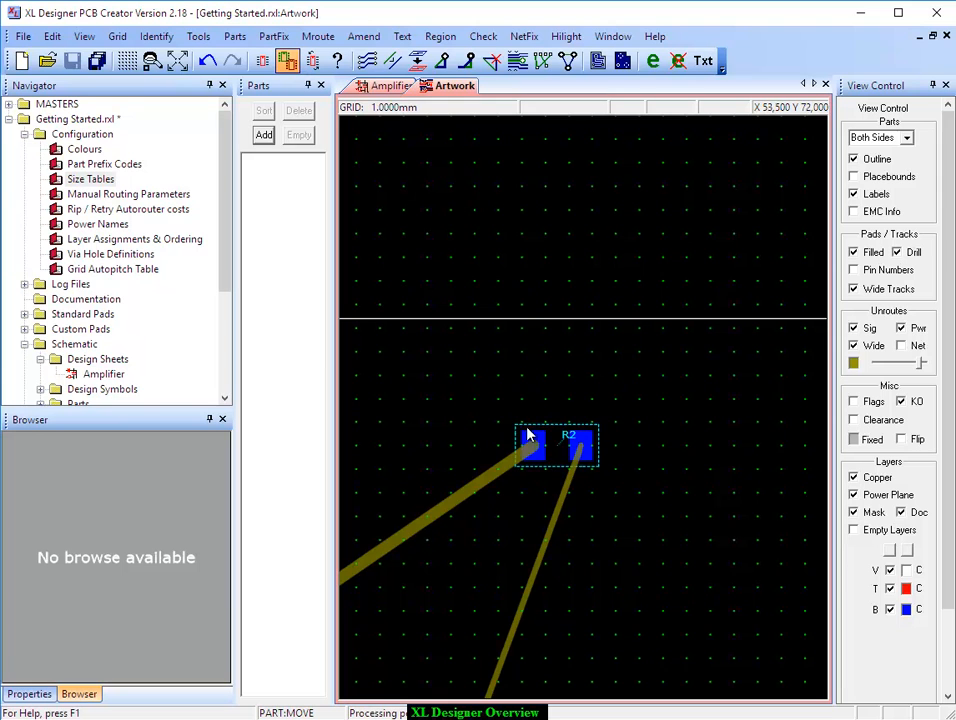
left_click(557, 447)
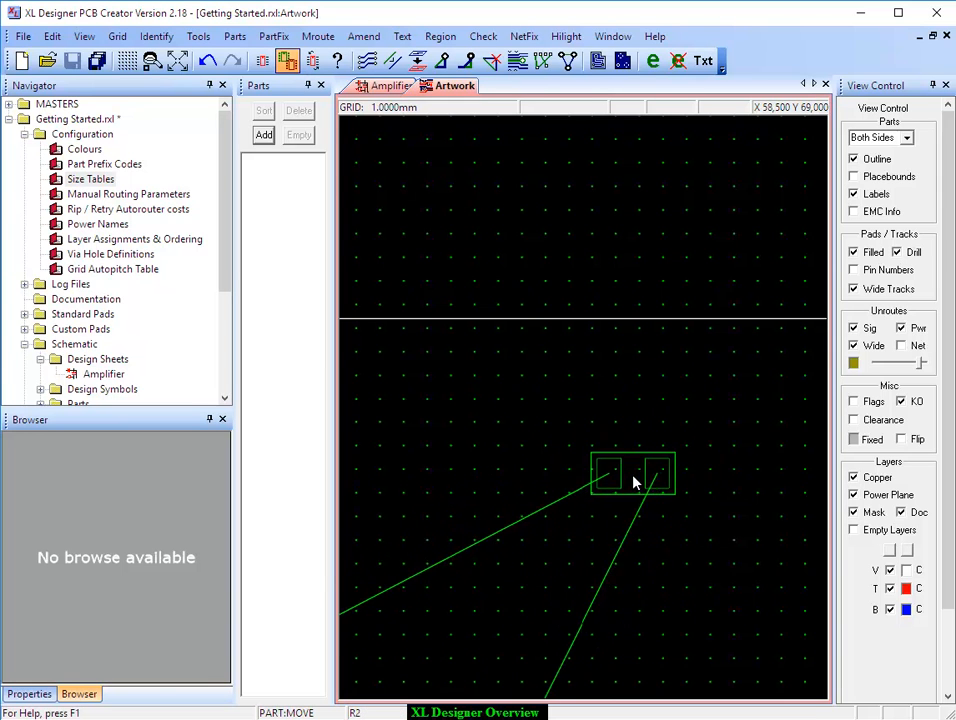
scroll(636, 478, "down", 3)
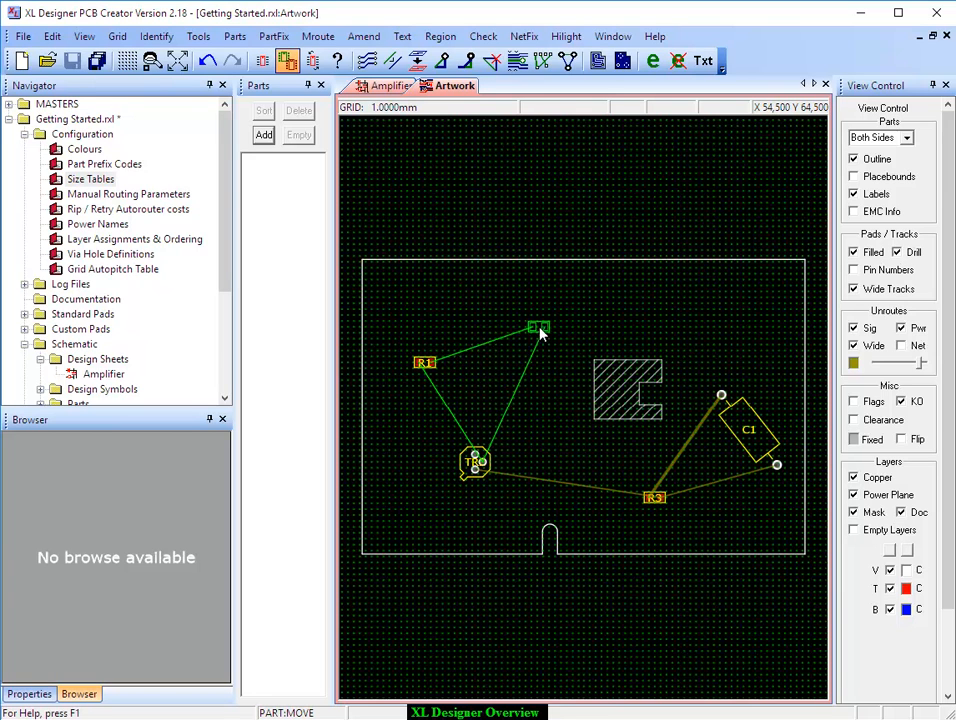
scroll(540, 334, "up", 3)
left_click(590, 400)
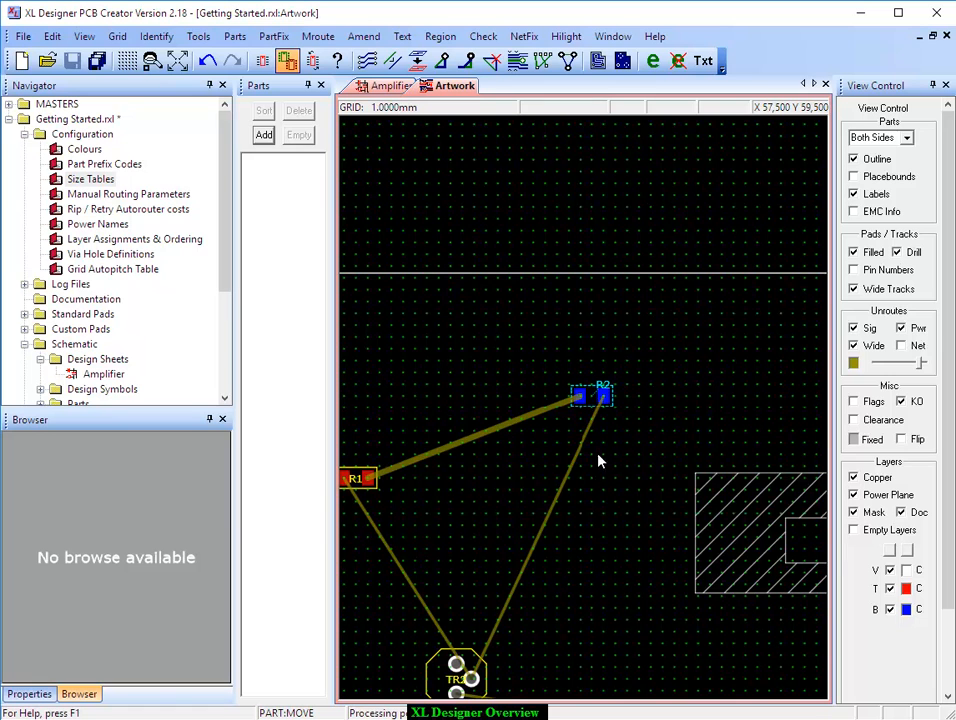
Step: Align parts R2, TR2 and R1 with Align X along a vertical line between R1 and R2
scroll(620, 470, "down", 3)
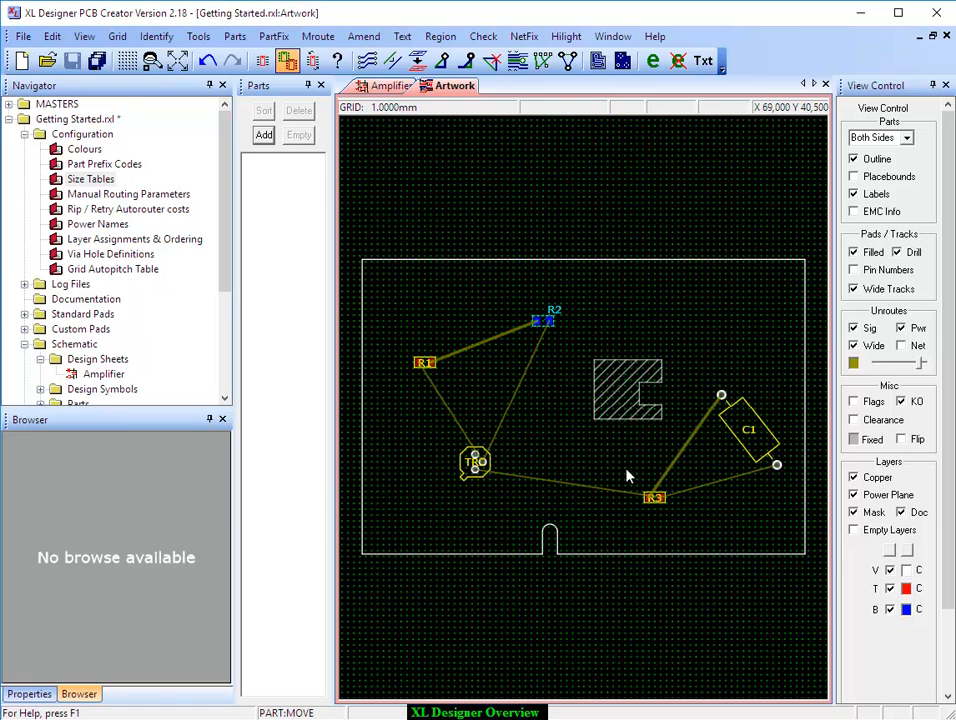
left_click(235, 36)
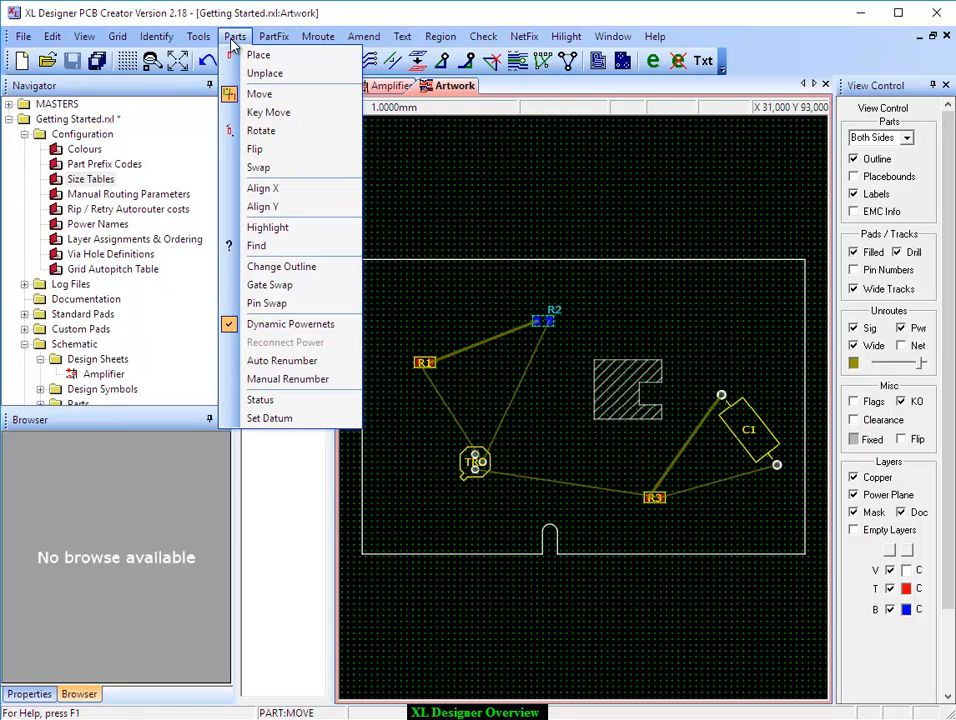
left_click(272, 190)
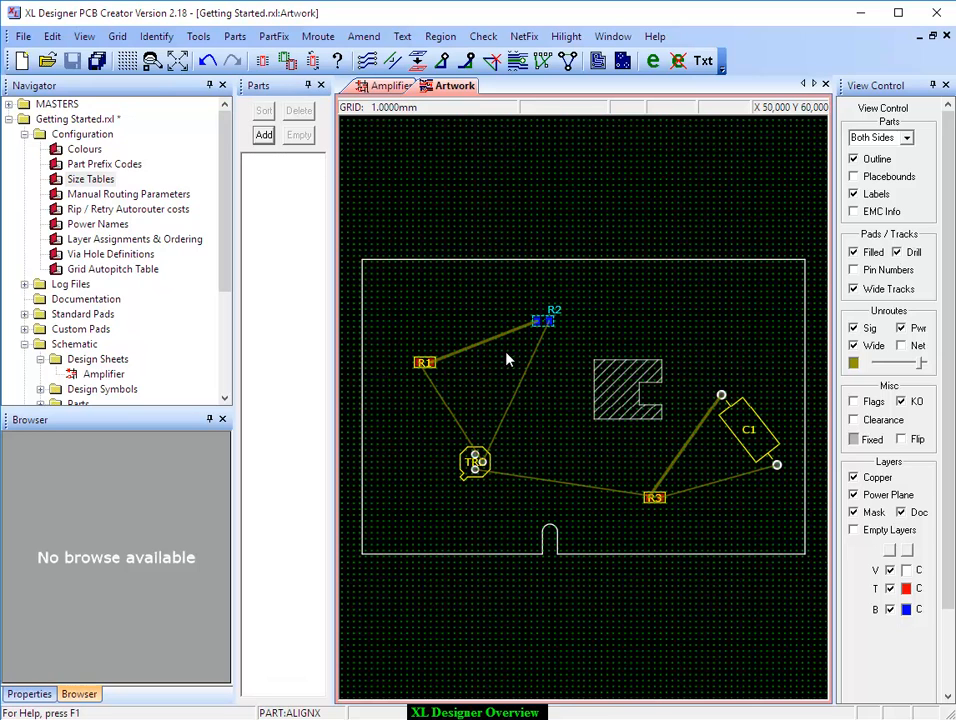
left_click(486, 372)
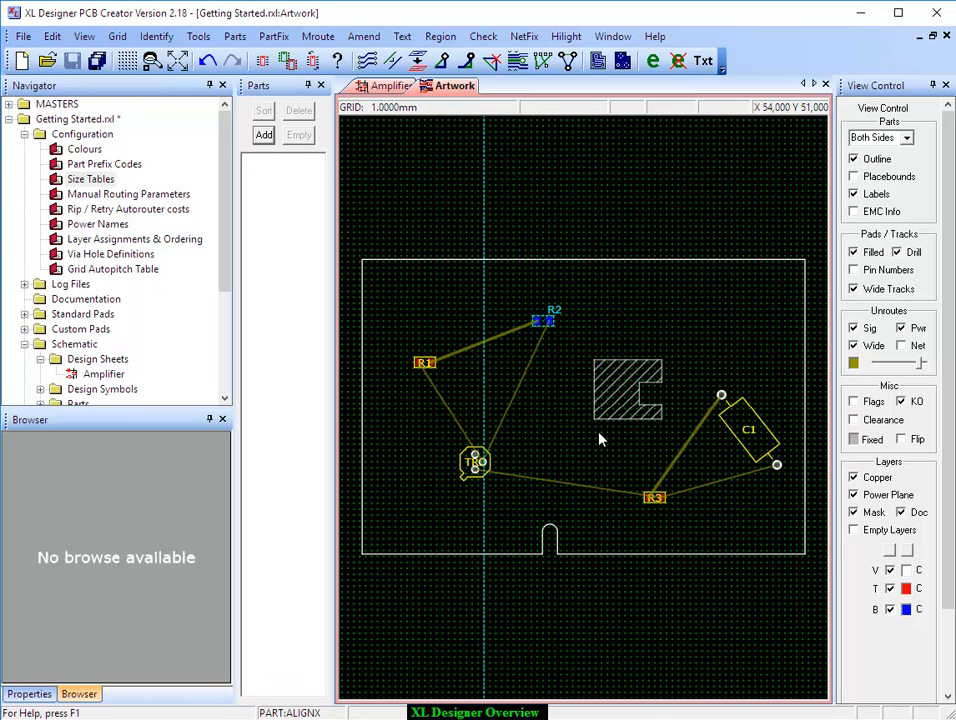
left_click(543, 320)
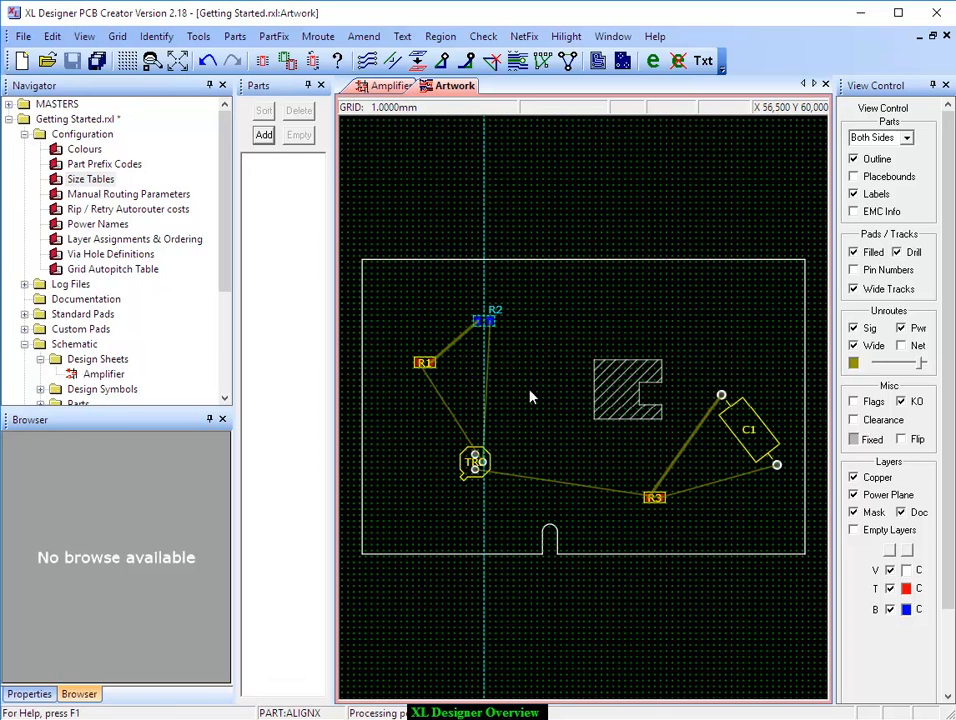
left_click(481, 462)
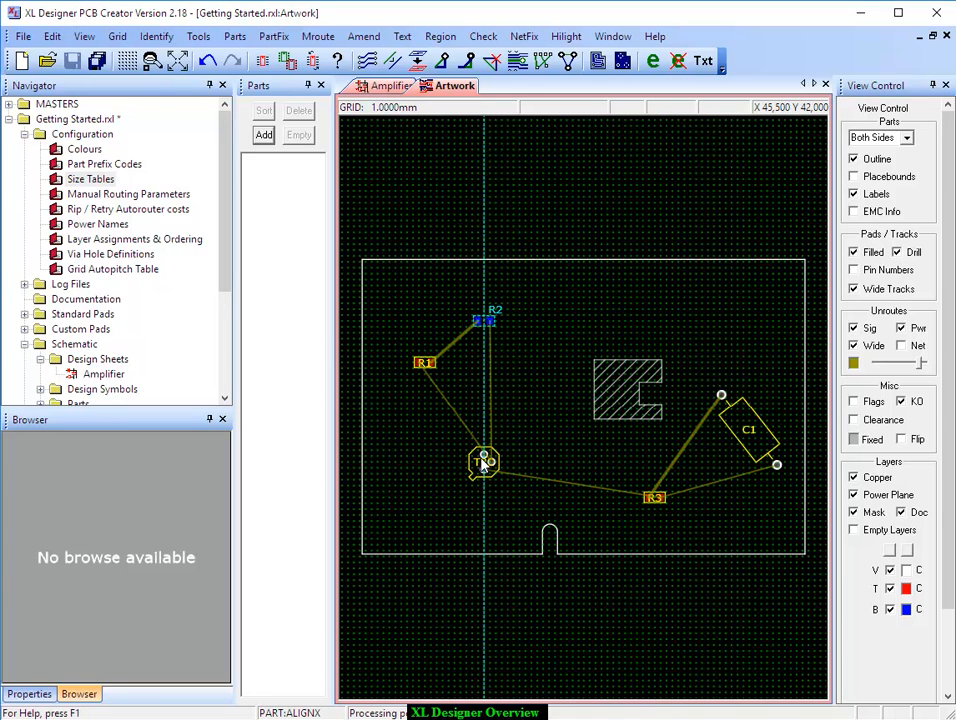
left_click(425, 364)
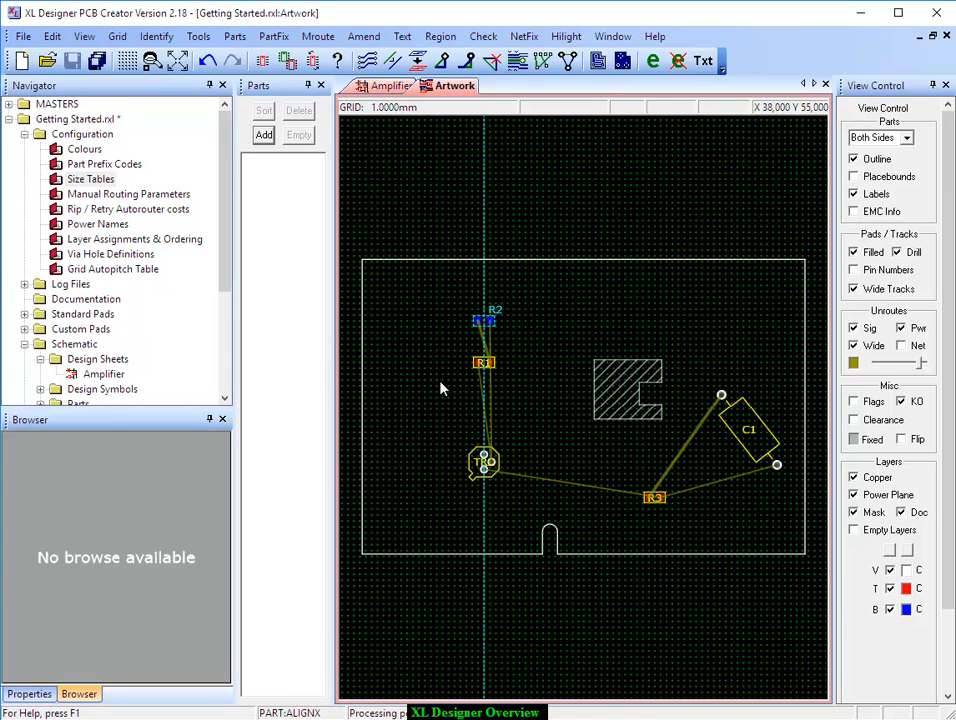
Step: Undo the X alignments of R1, TR2 and R2
left_click(207, 62)
left_click(207, 62)
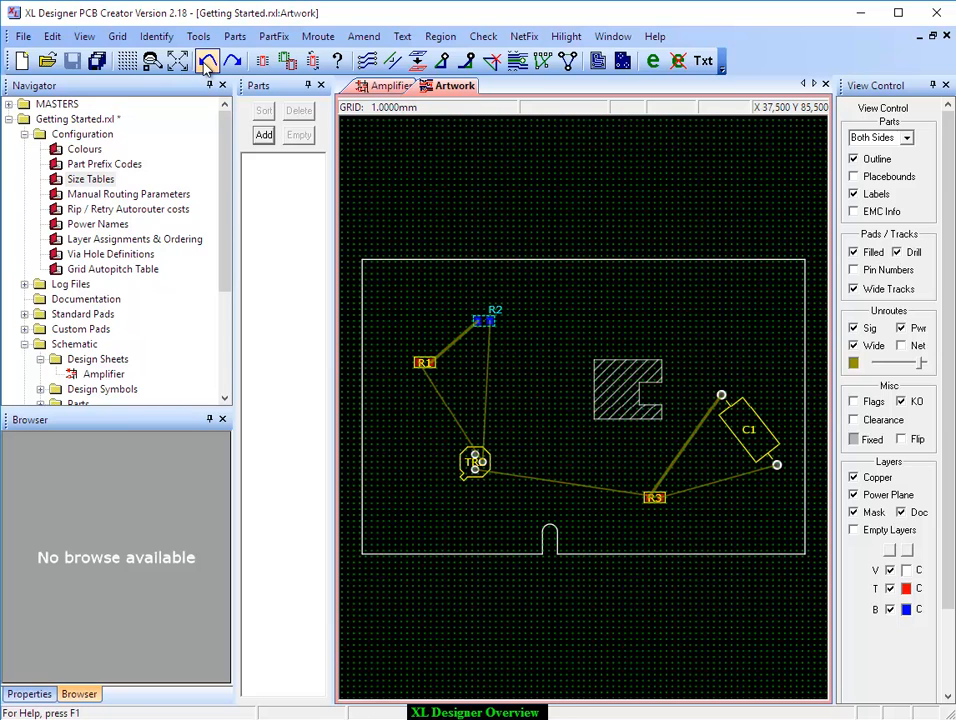
left_click(207, 62)
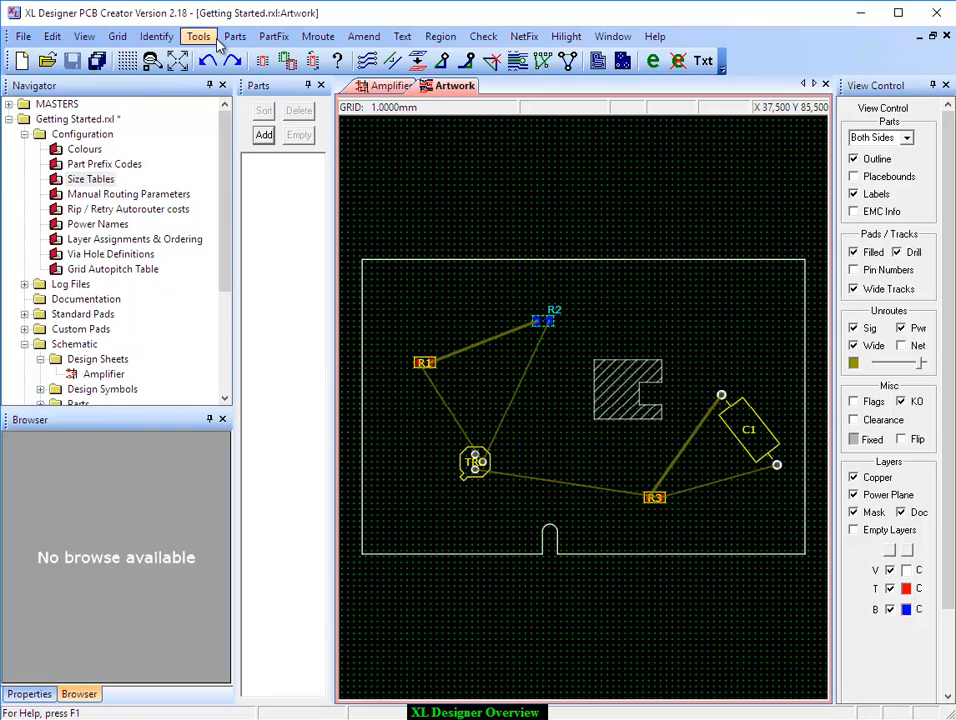
Step: Try to highlight capacitor C1 on the board with the part Highlight command
left_click(232, 38)
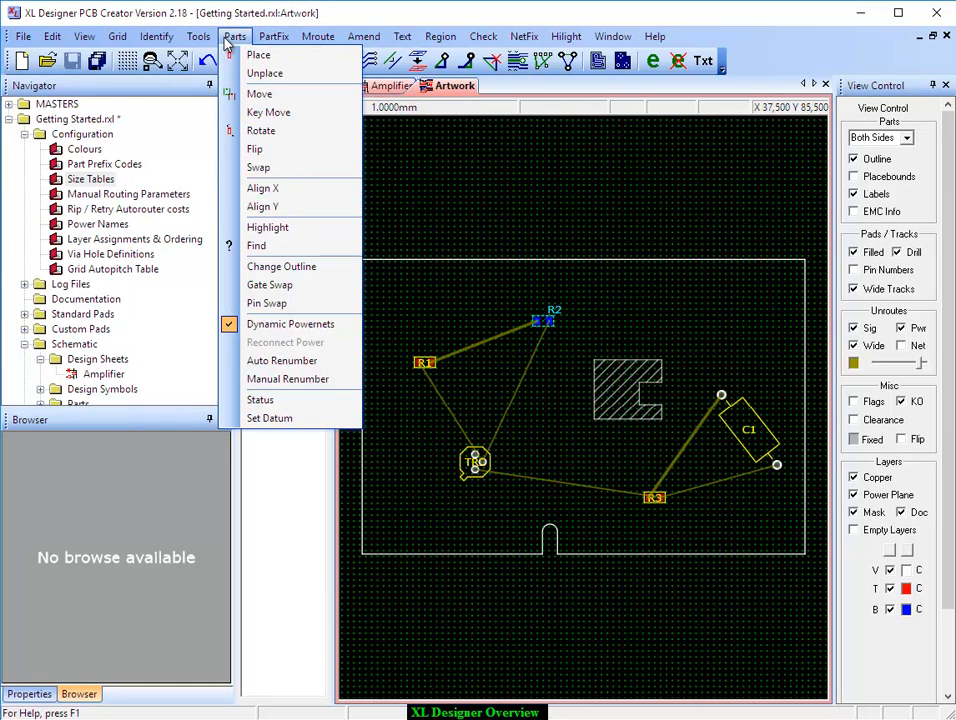
left_click(262, 227)
left_click(752, 436)
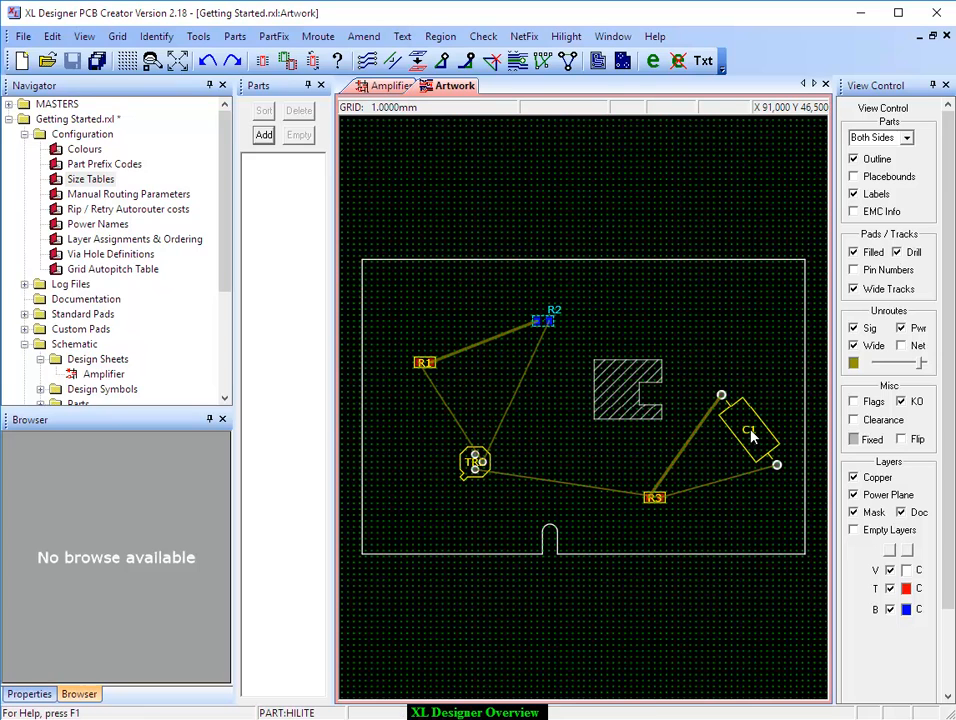
left_click(233, 38)
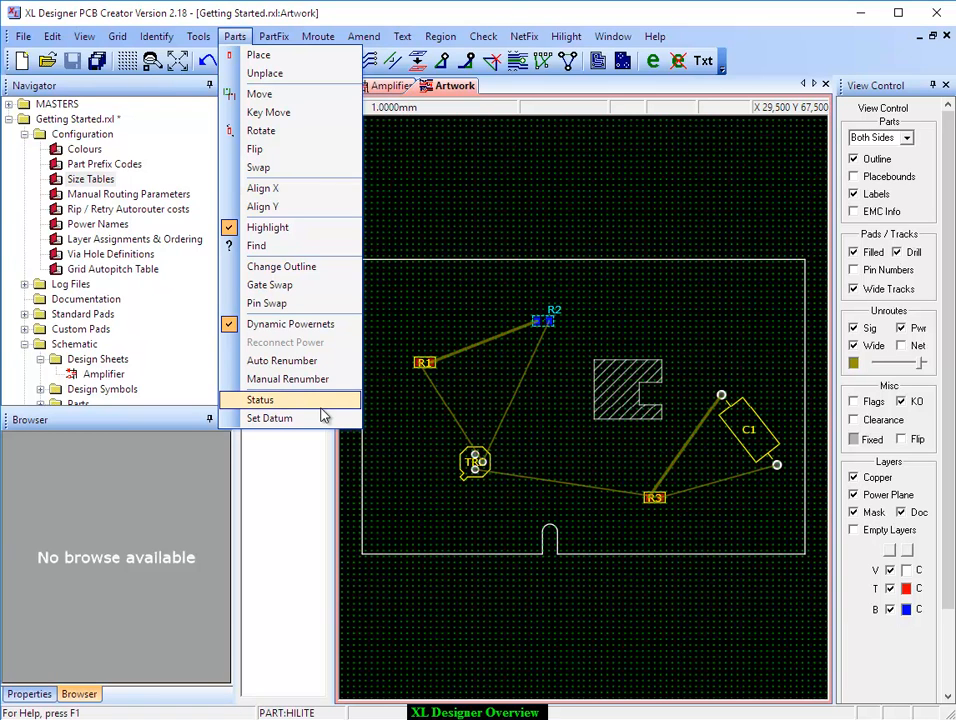
mouse_move(272, 36)
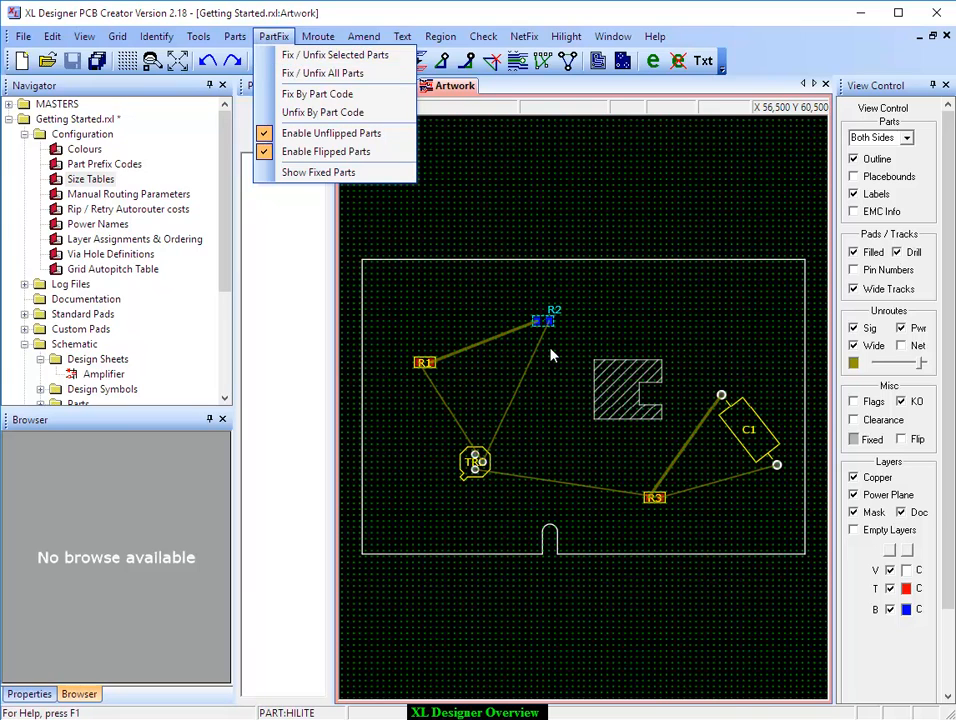
left_click(556, 353)
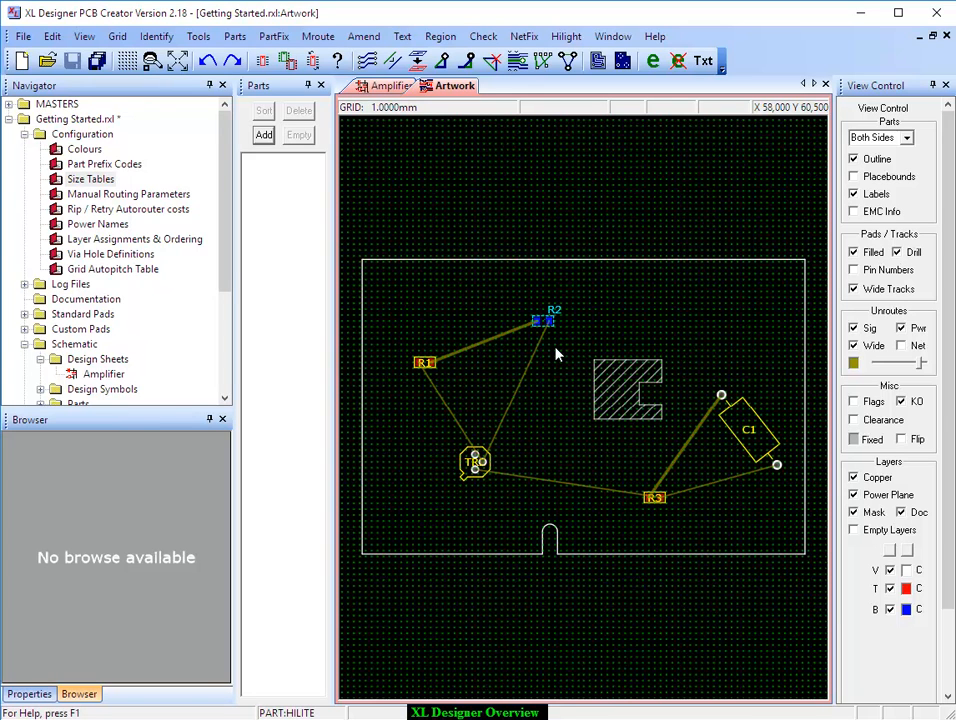
Step: Save the design and start the Autoroute tool for the artwork
key("ctrl+s")
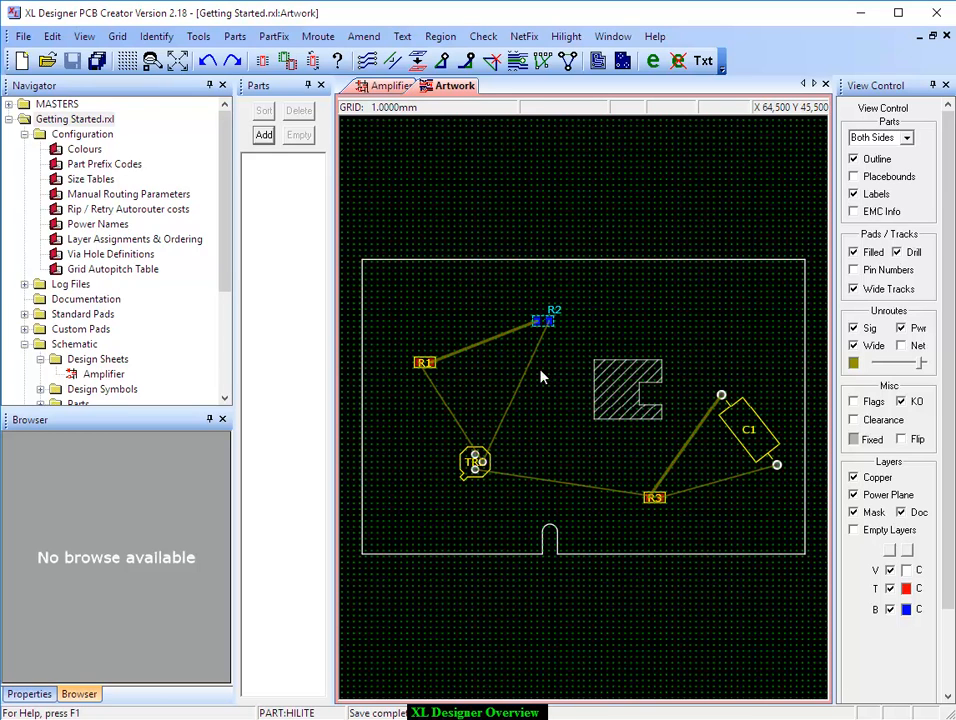
left_click(198, 37)
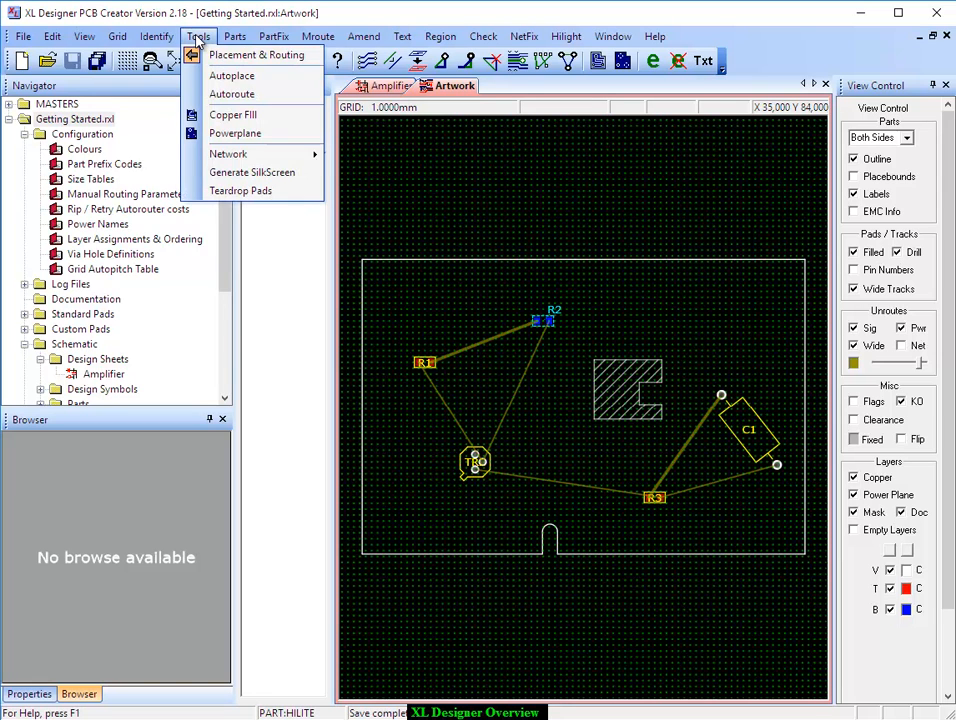
left_click(222, 94)
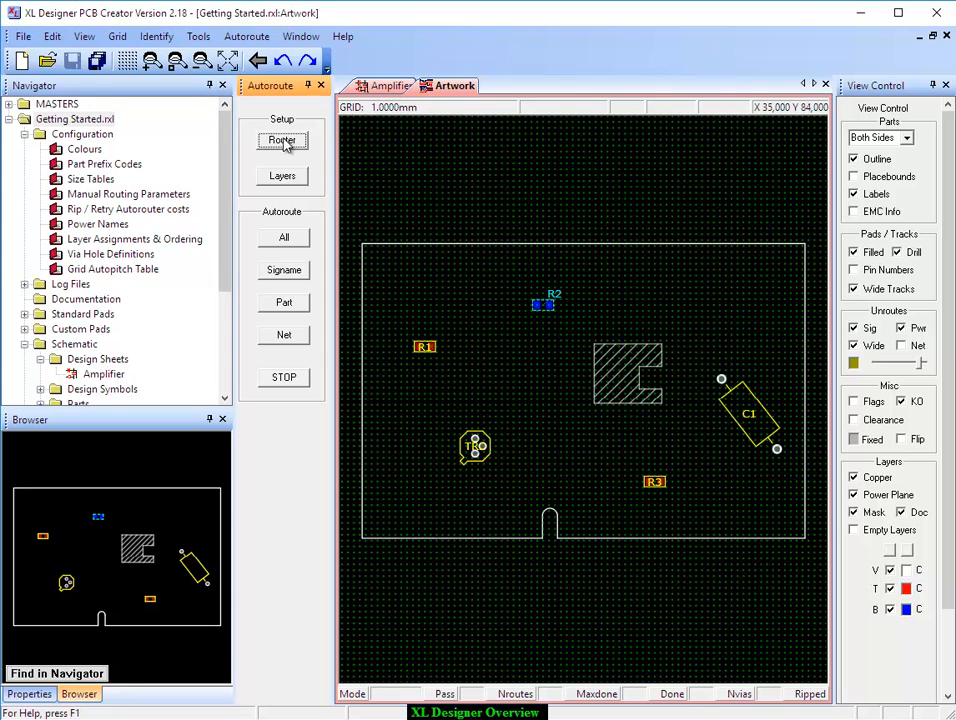
Step: Check the Rip-Retry router setup and the routing layer setup, keeping copper layers T and B enabled
left_click(284, 141)
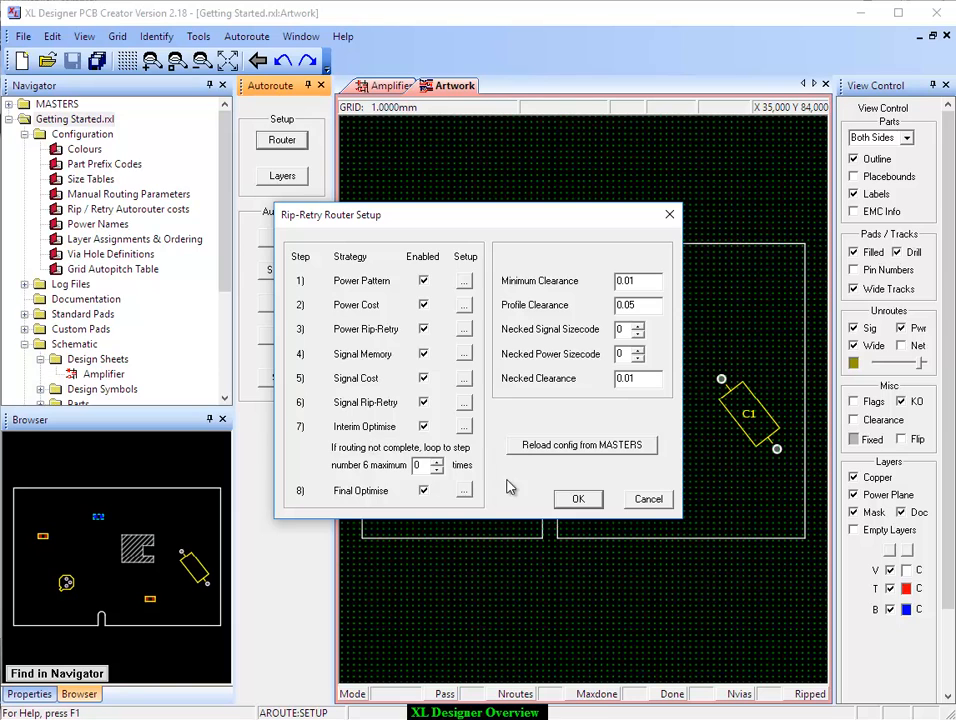
left_click(579, 502)
left_click(291, 181)
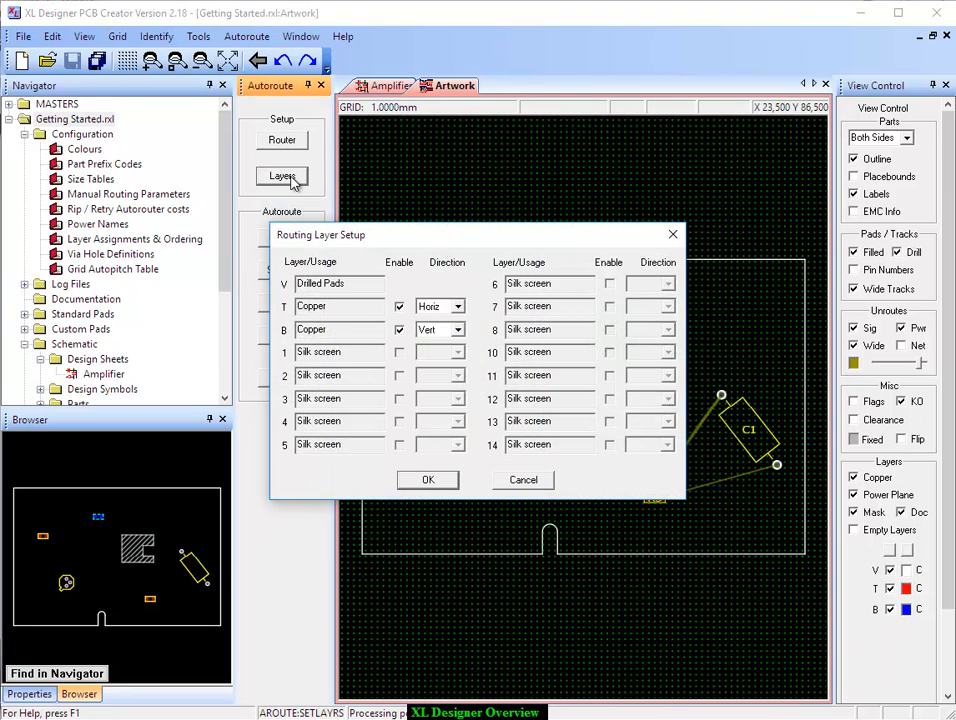
left_click(400, 331)
left_click(400, 308)
left_click(428, 480)
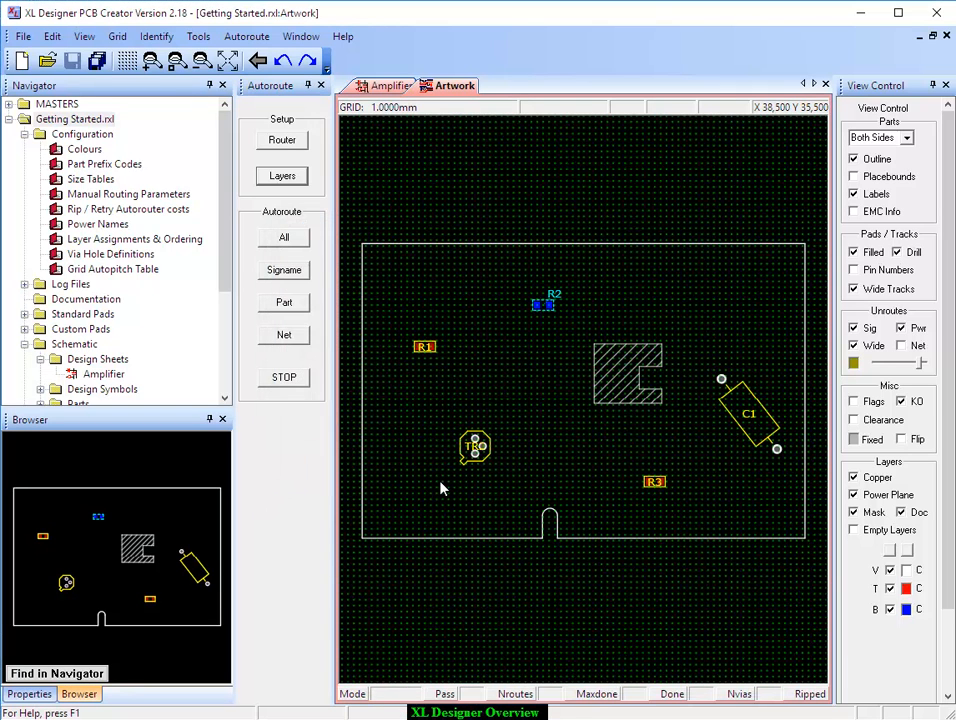
Step: Autoroute all connections on the board and return to the placement and routing tools
left_click(283, 240)
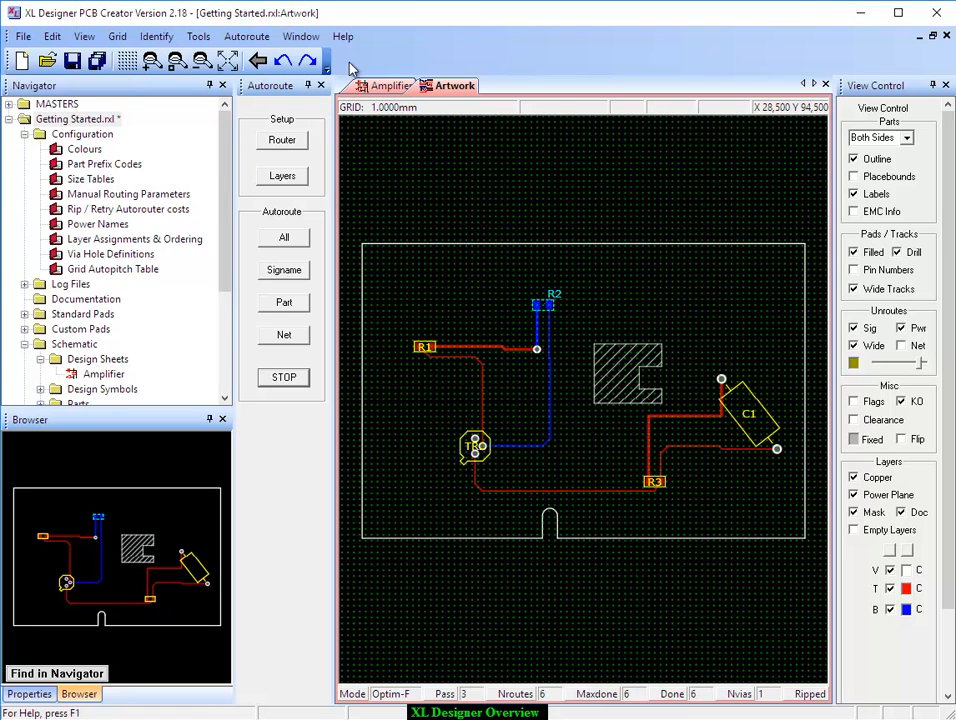
left_click(258, 62)
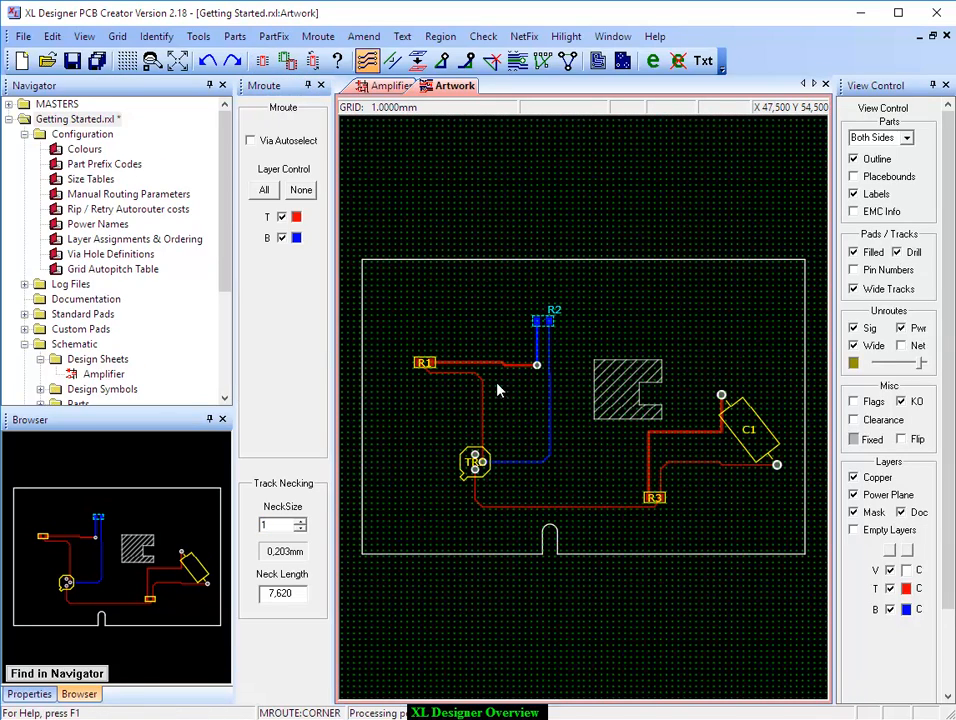
Step: Add corners to the R1–R2 track beside R1 so it forms a rectangular loop rising above R1's inner pad
scroll(509, 386, "up", 1)
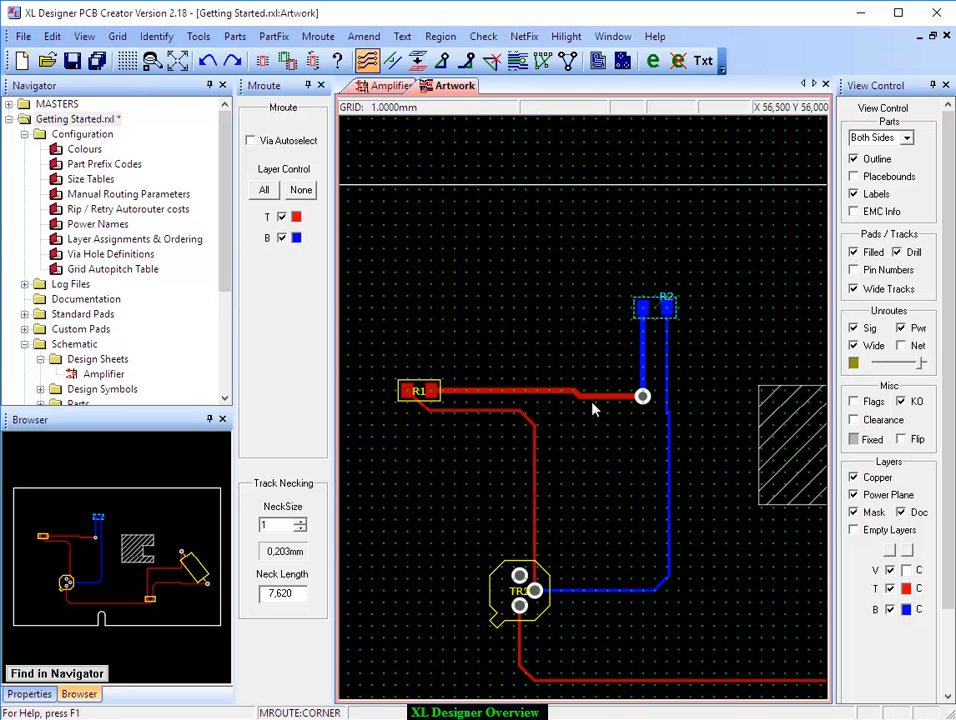
left_click(527, 391)
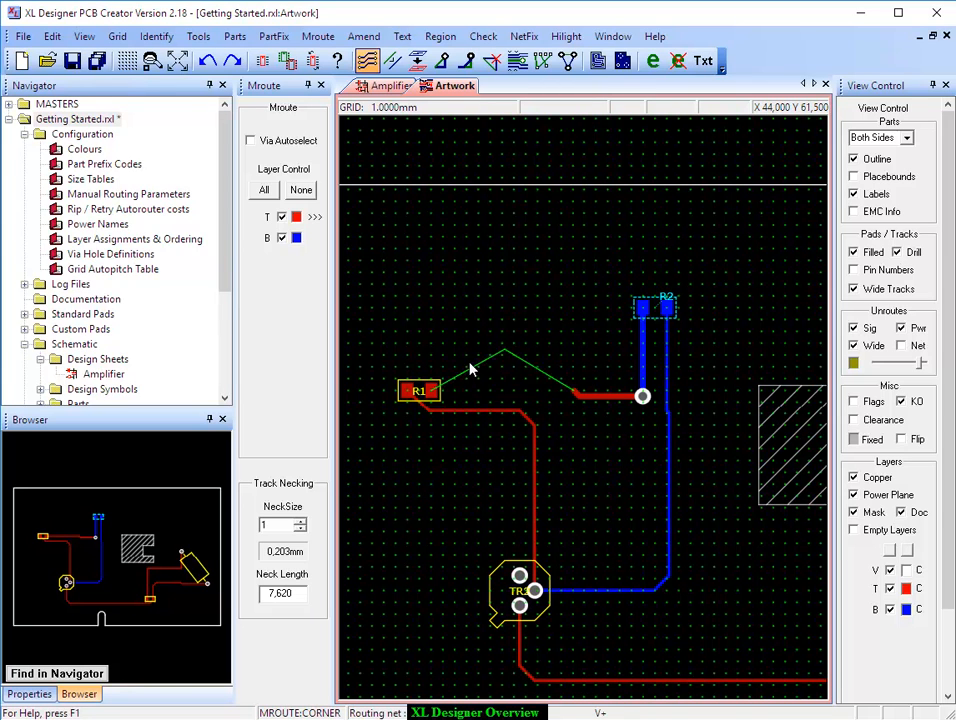
left_click(481, 393)
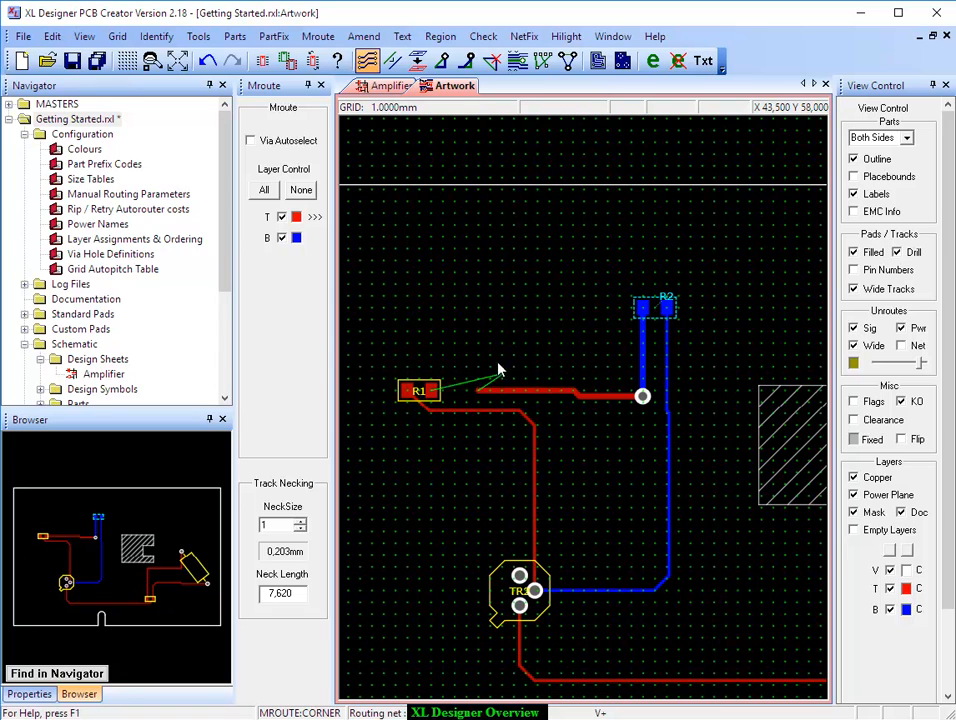
left_click(479, 307)
left_click(434, 310)
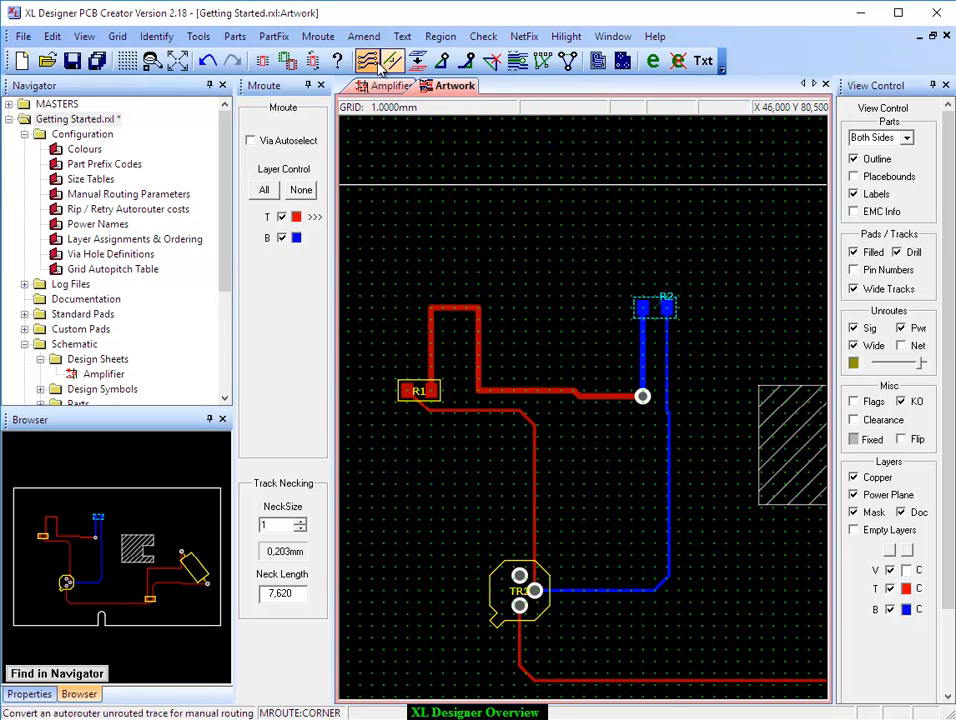
Step: Add and straighten corners on the R1–R2 track to form a second rectangular loop between the first one and the via
left_click_drag(574, 397, 558, 321)
left_click_drag(579, 398, 559, 398)
left_click_drag(521, 359, 515, 314)
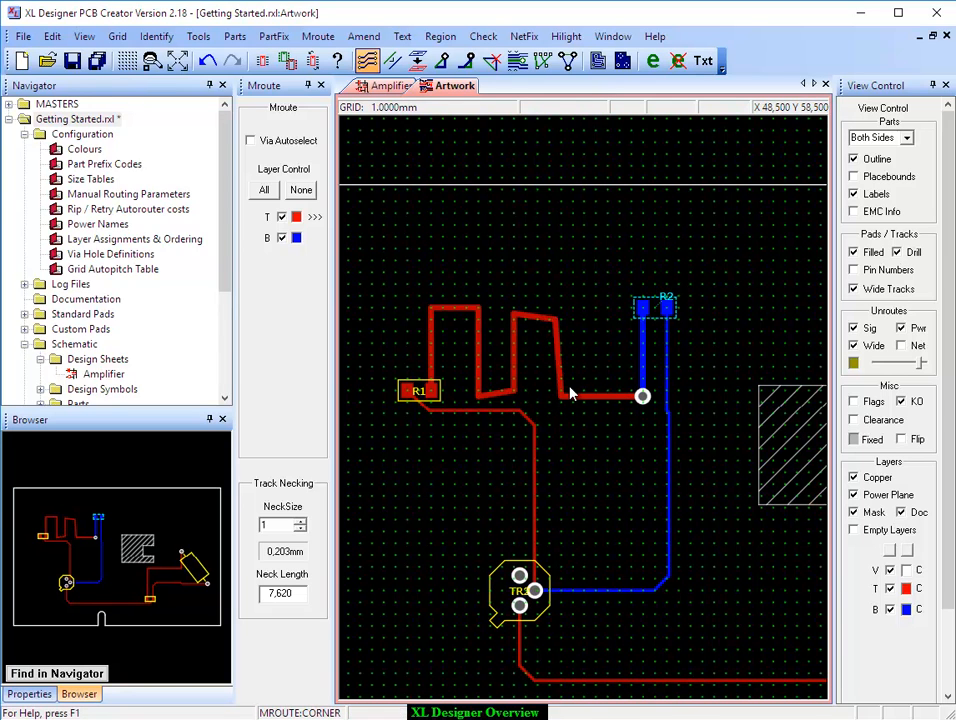
left_click_drag(566, 397, 591, 320)
left_click_drag(516, 317, 525, 315)
mouse_move(514, 387)
left_mouse_down()
mouse_move(535, 391)
mouse_move(527, 399)
left_mouse_up()
left_click_drag(590, 321, 591, 315)
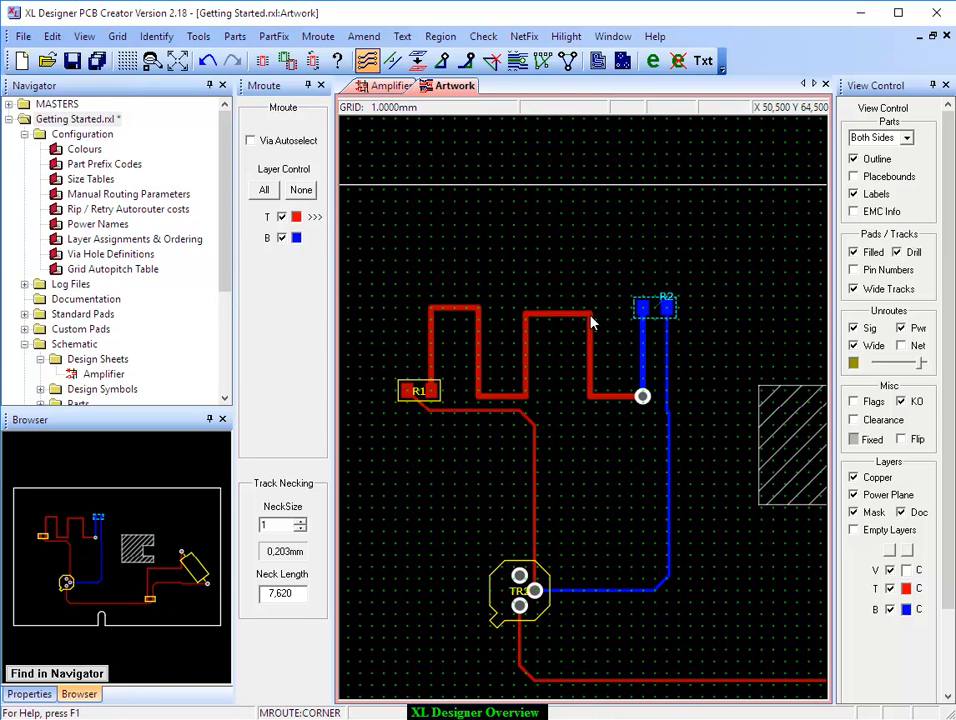
Step: Swap the upper horizontal segments of both loops in the R1–R2 track to the bottom copper layer with Layer Swap
left_click(419, 62)
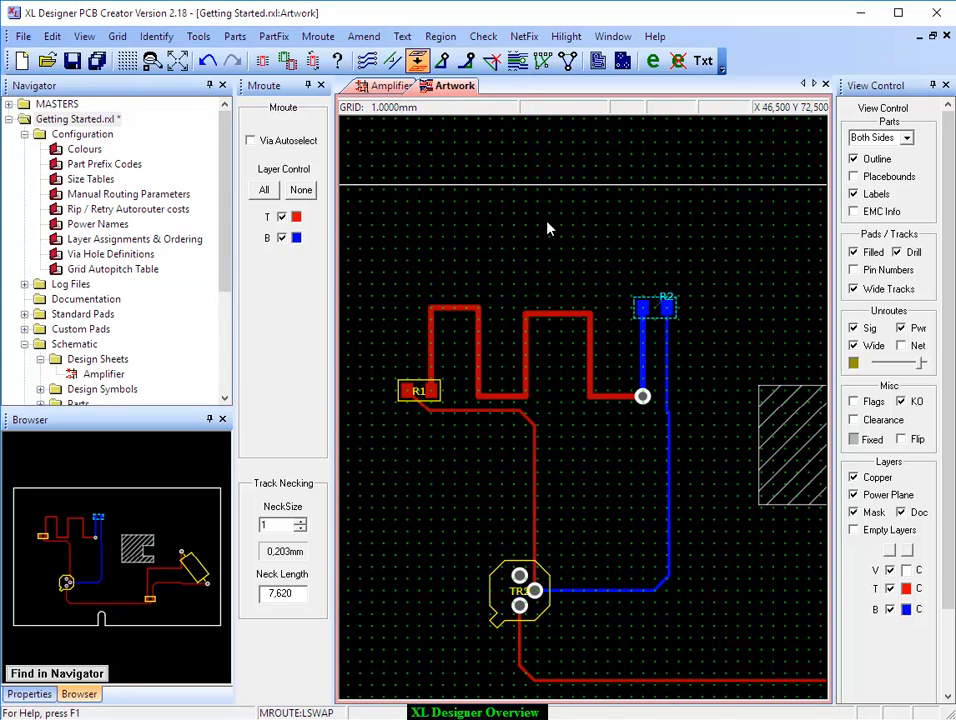
left_click(558, 316)
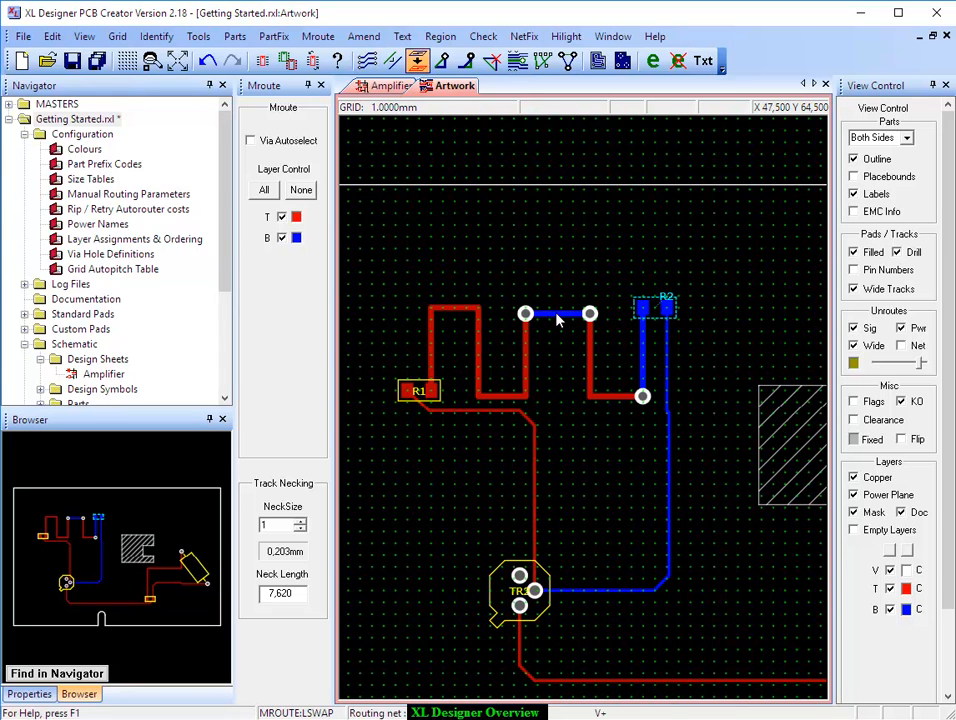
left_click(456, 312)
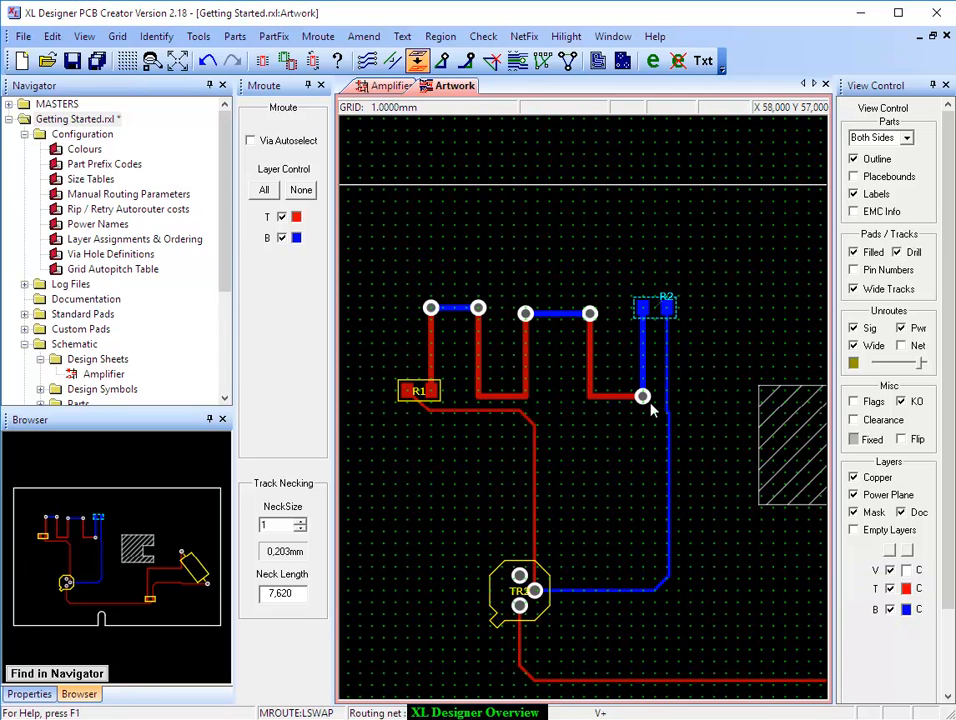
left_click(528, 367)
left_click(528, 367)
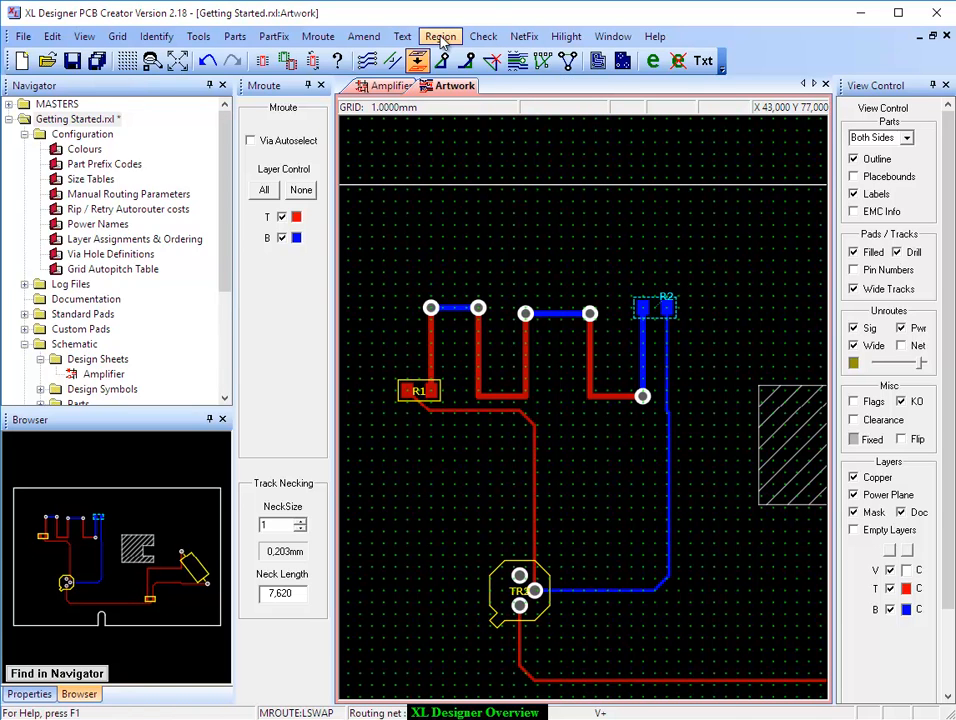
Step: Rip up the whole track between R1 and R2, turning it back into an unrouted connection
left_click(543, 62)
left_click(318, 37)
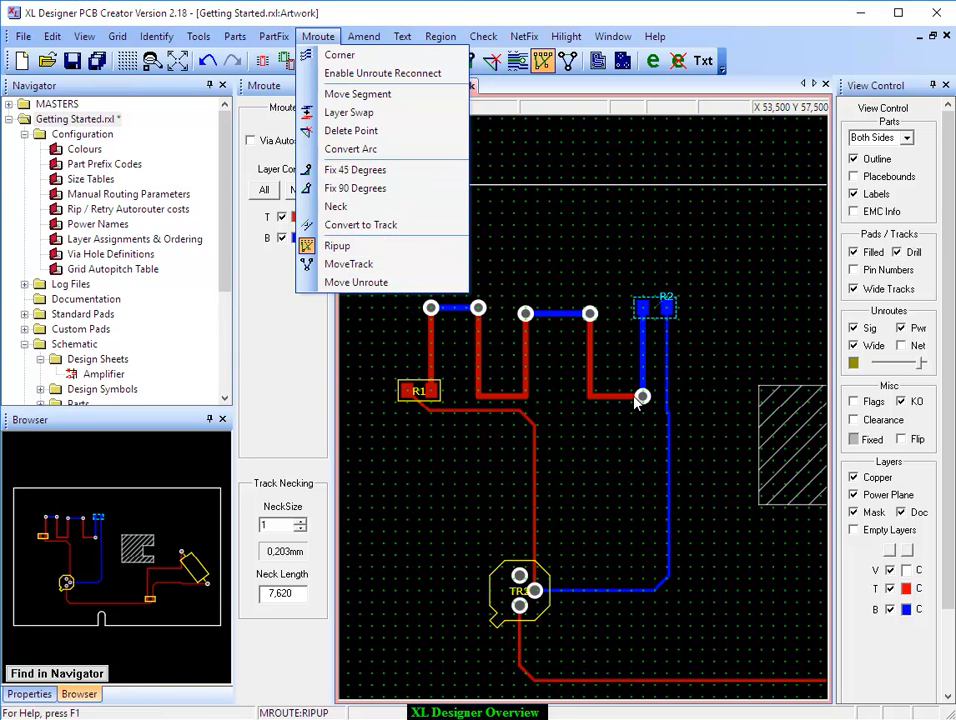
left_click(644, 336)
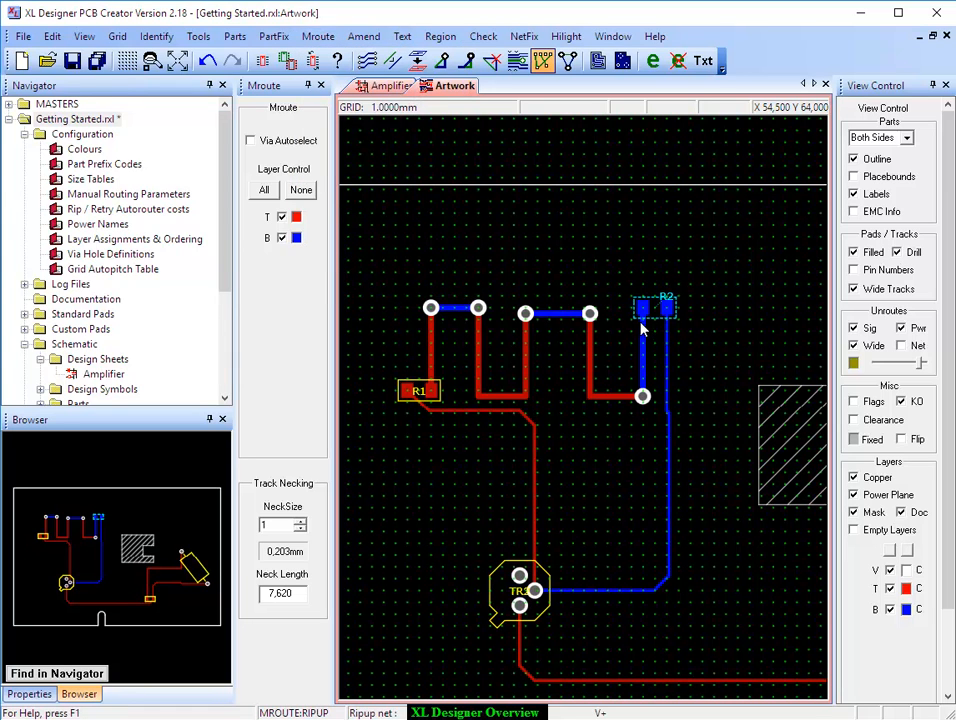
left_click(643, 328)
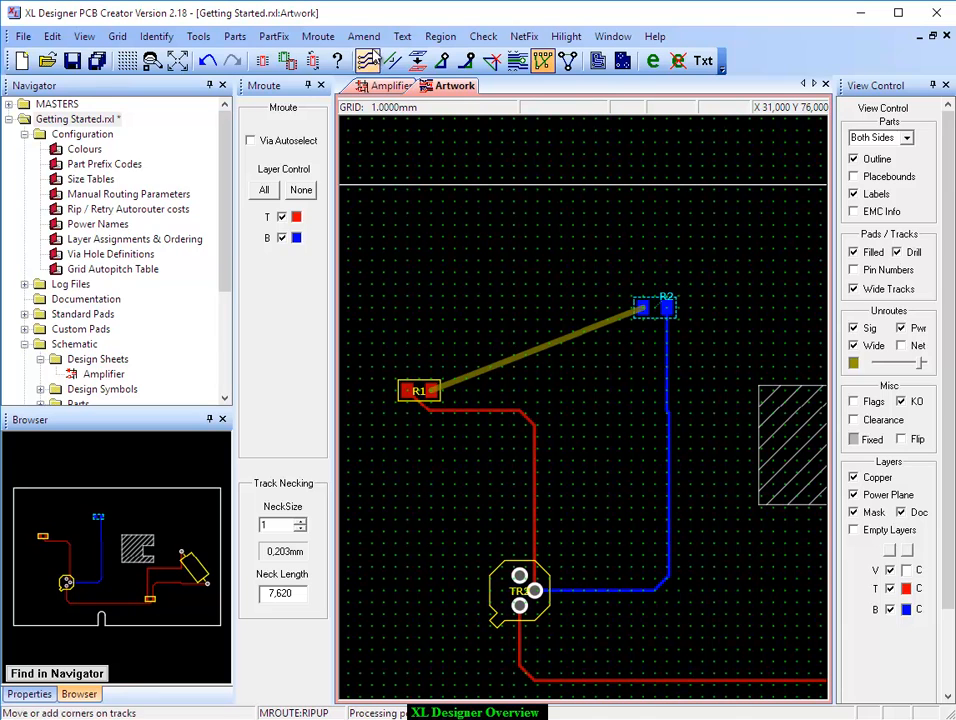
Step: Manually route R2 to R1: a bottom-layer segment up from R2's inner pad, then top-layer copper across and down to R1's inner pad
left_click(318, 36)
left_click(340, 58)
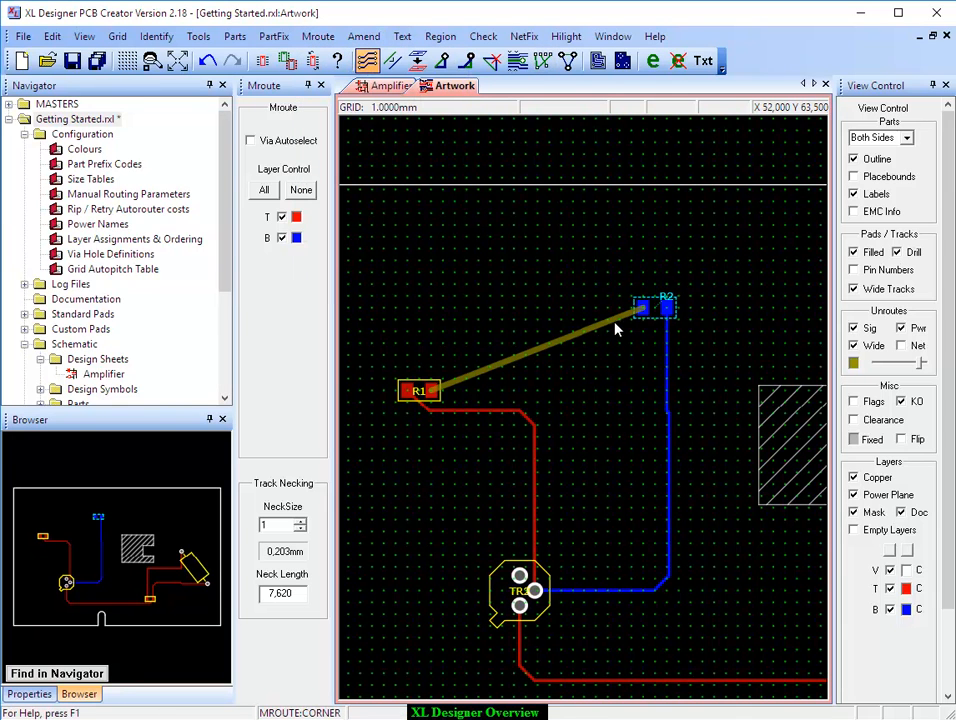
left_click_drag(620, 325, 642, 266)
left_click(642, 265)
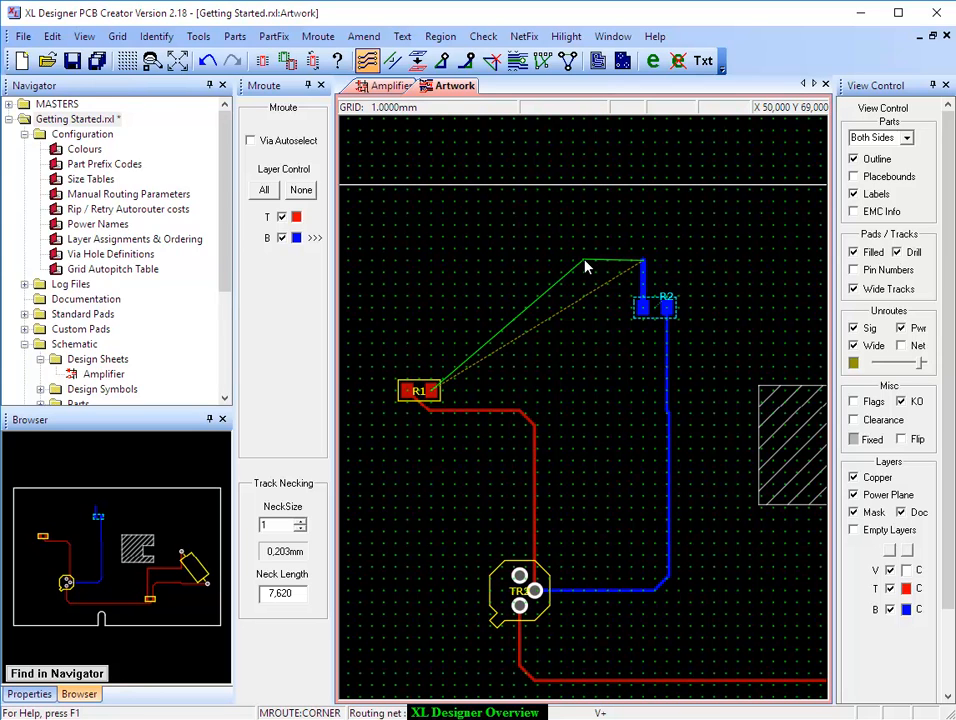
key("t")
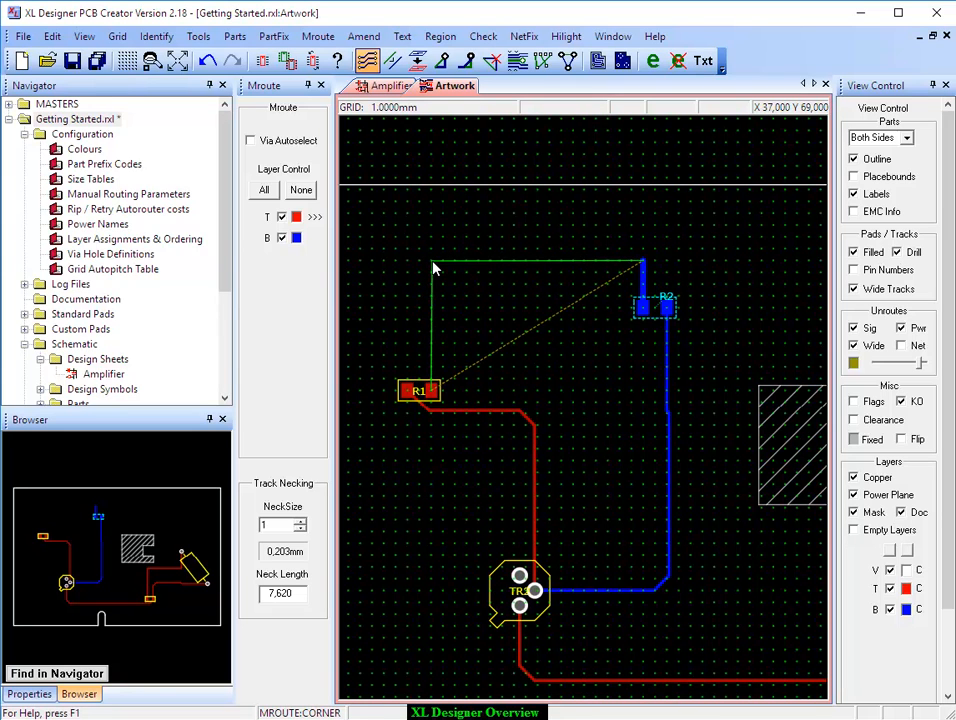
left_click(433, 267)
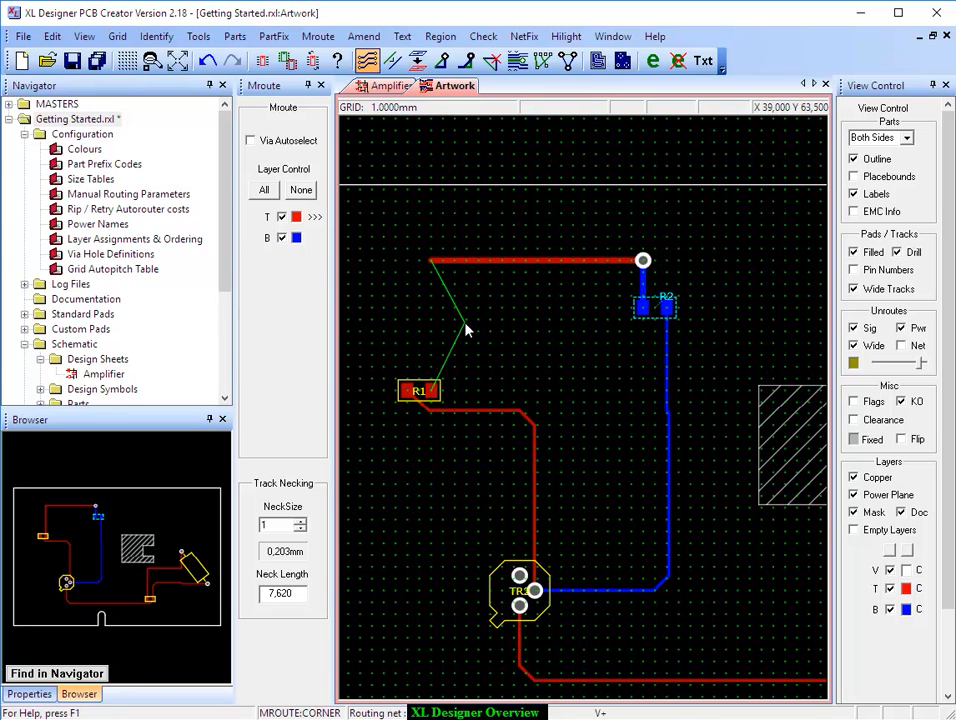
left_click(436, 377)
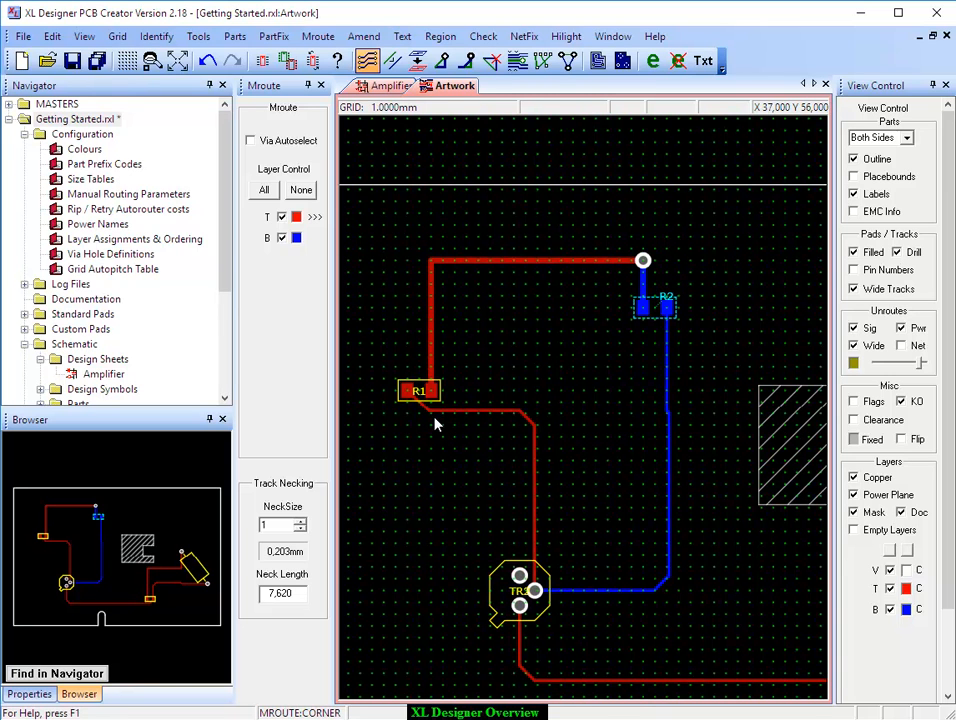
Step: Delete the two corners forming the small kink below C1 in the thin R3–C1 track
scroll(561, 576, "down", 1)
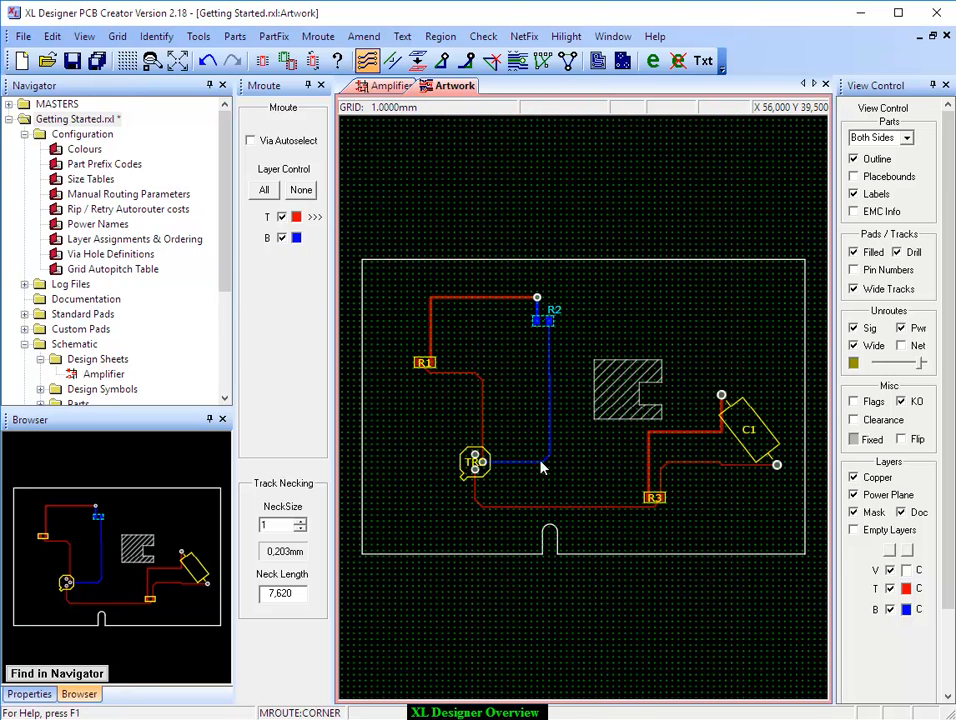
scroll(576, 437, "up", 1)
scroll(583, 418, "up", 1)
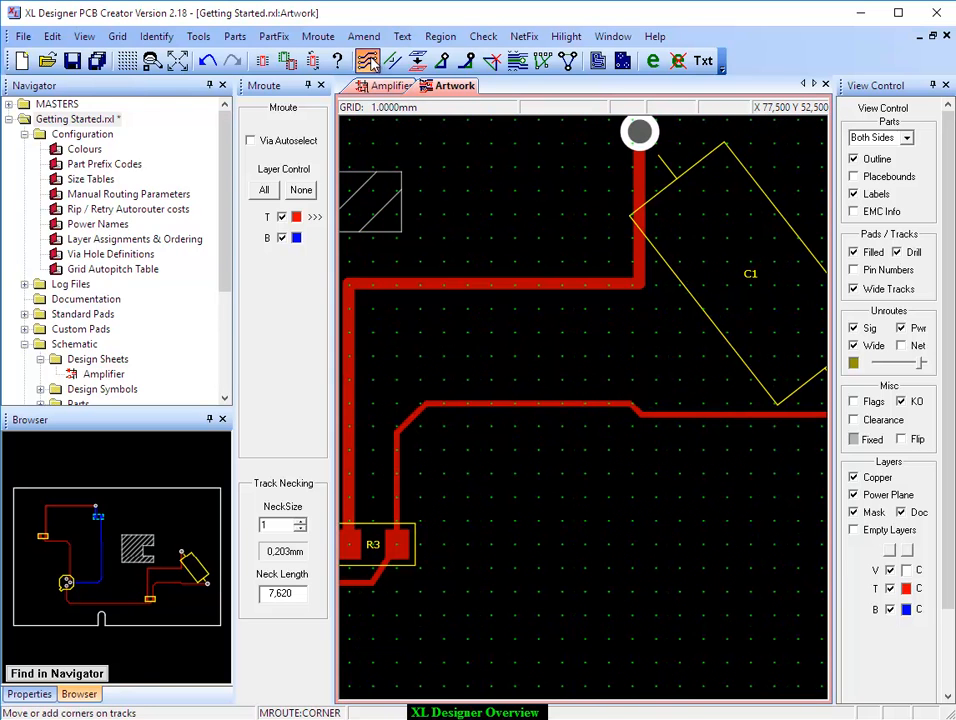
left_click(318, 37)
left_click(350, 130)
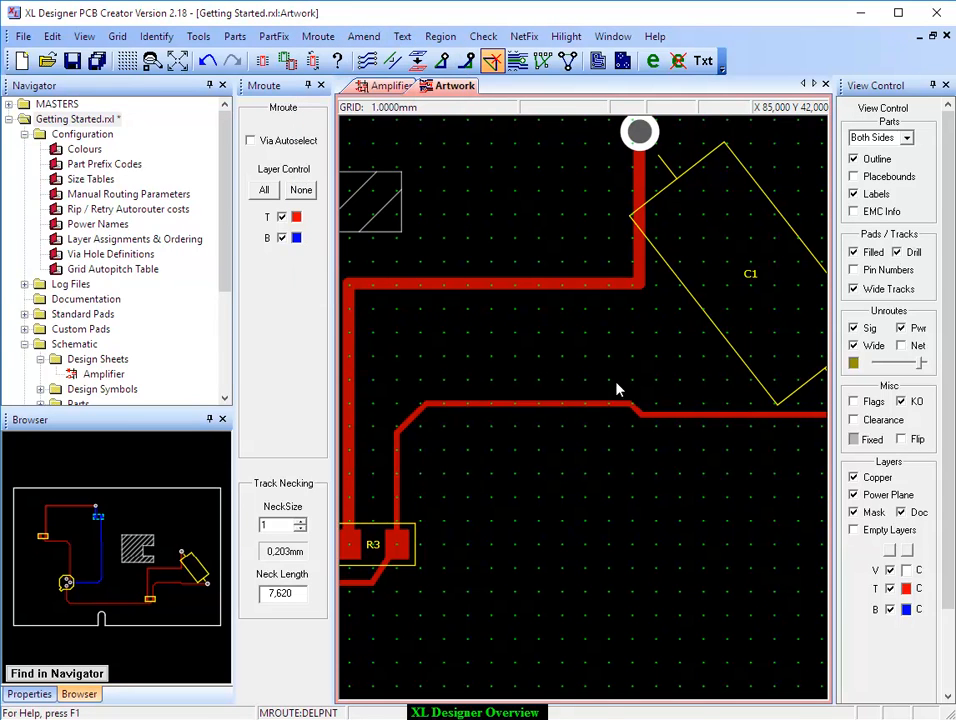
left_click(632, 406)
left_click(636, 421)
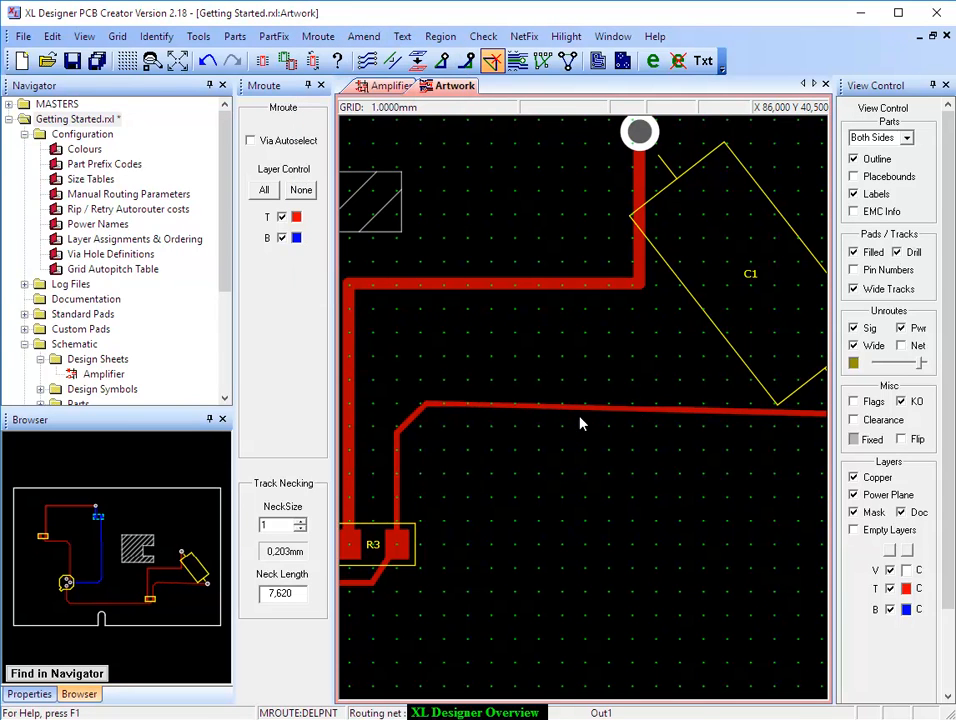
Step: Reposition the two corners above R3 in the thin R3–C1 track to lengthen its diagonal and level the run to C1
left_click(367, 60)
left_click_drag(430, 415, 420, 416)
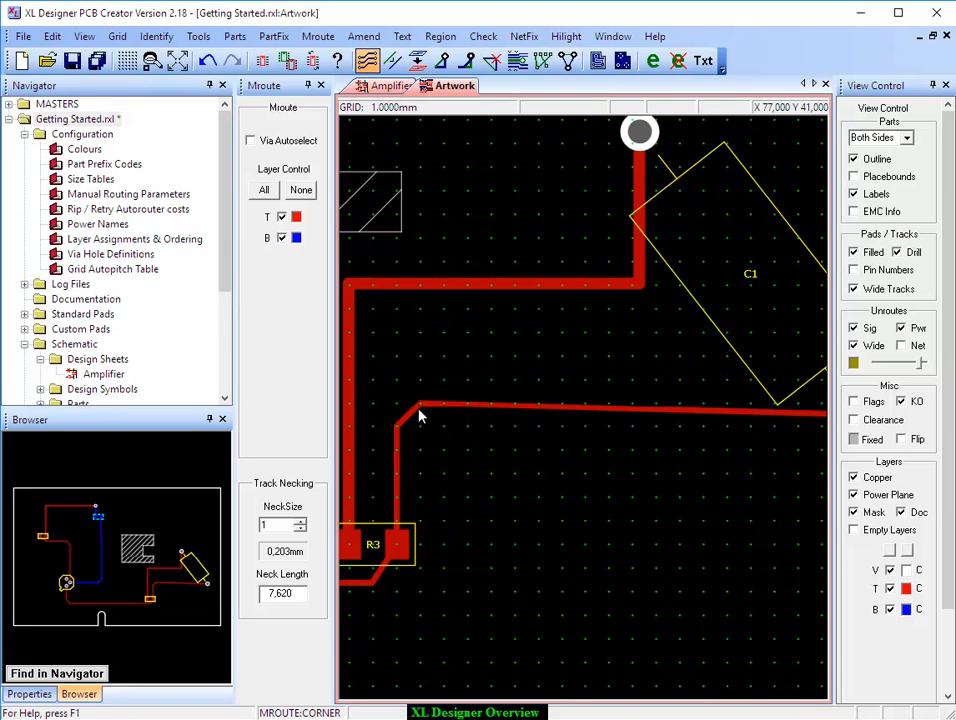
middle_click_drag(718, 425, 503, 433)
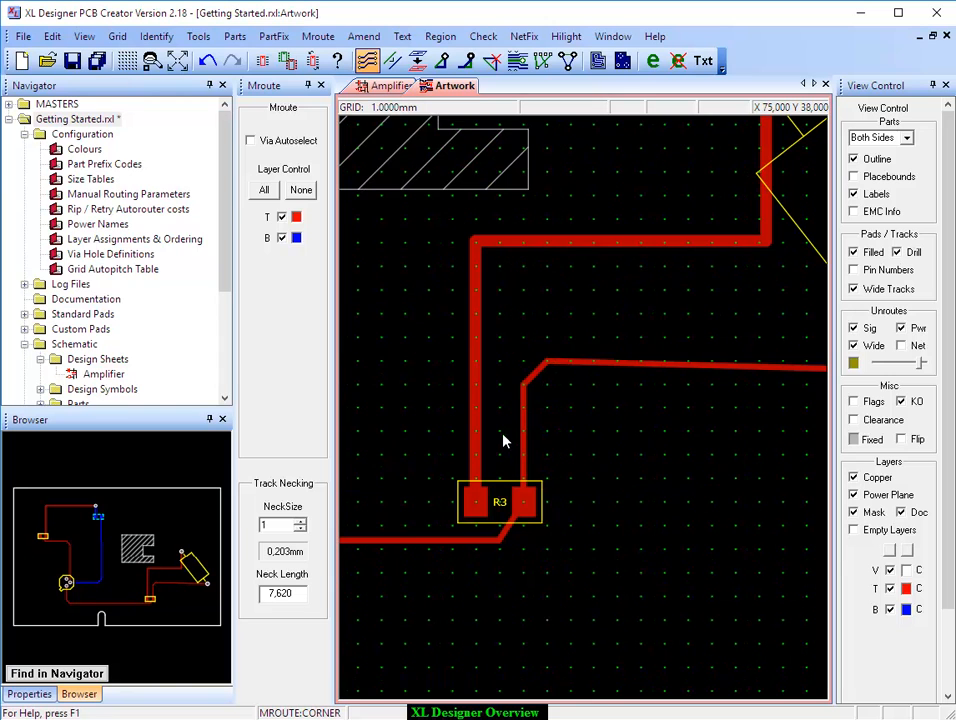
left_click_drag(521, 393, 523, 408)
left_click_drag(548, 361, 567, 379)
key("Home")
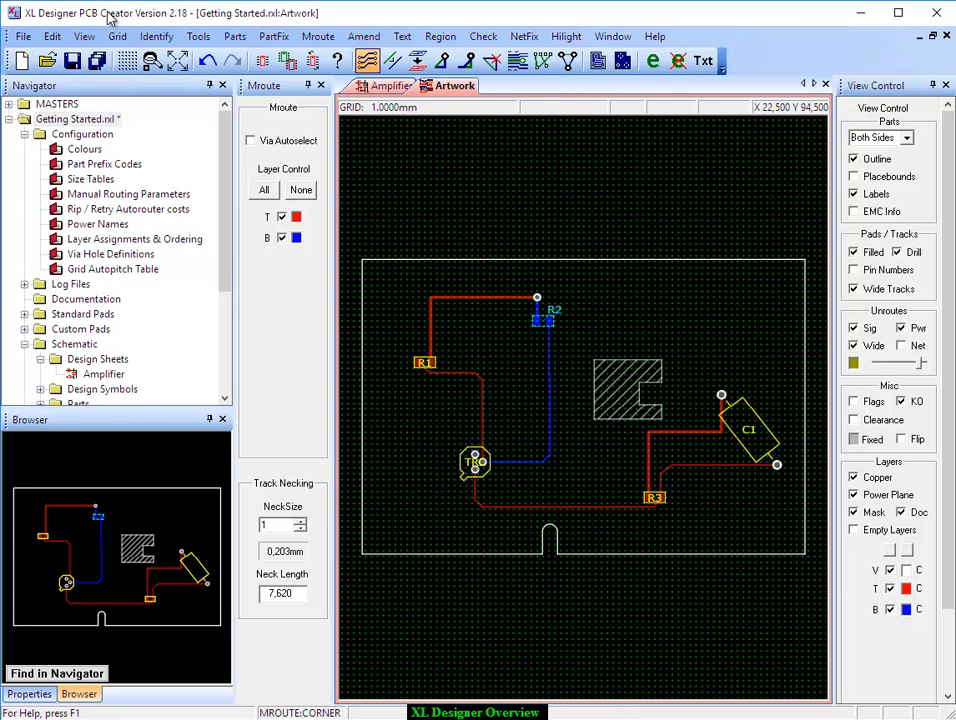
Step: Turn on the display of net clearances and examine them along the R1–R2 track and around TR2's pads
left_click(84, 36)
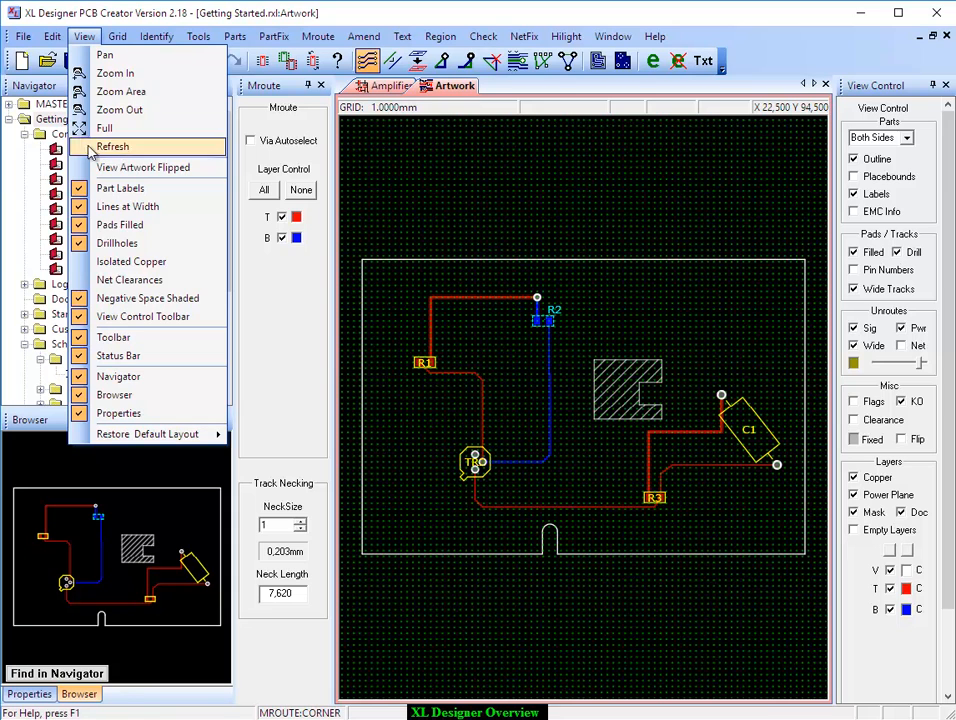
left_click(115, 280)
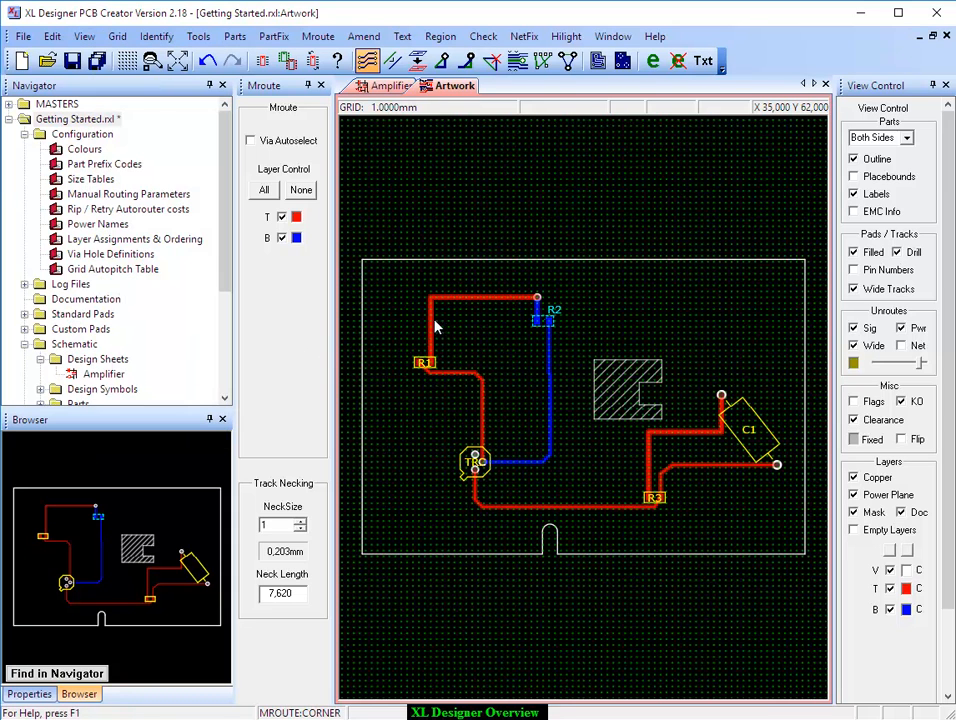
scroll(497, 326, "up", 5)
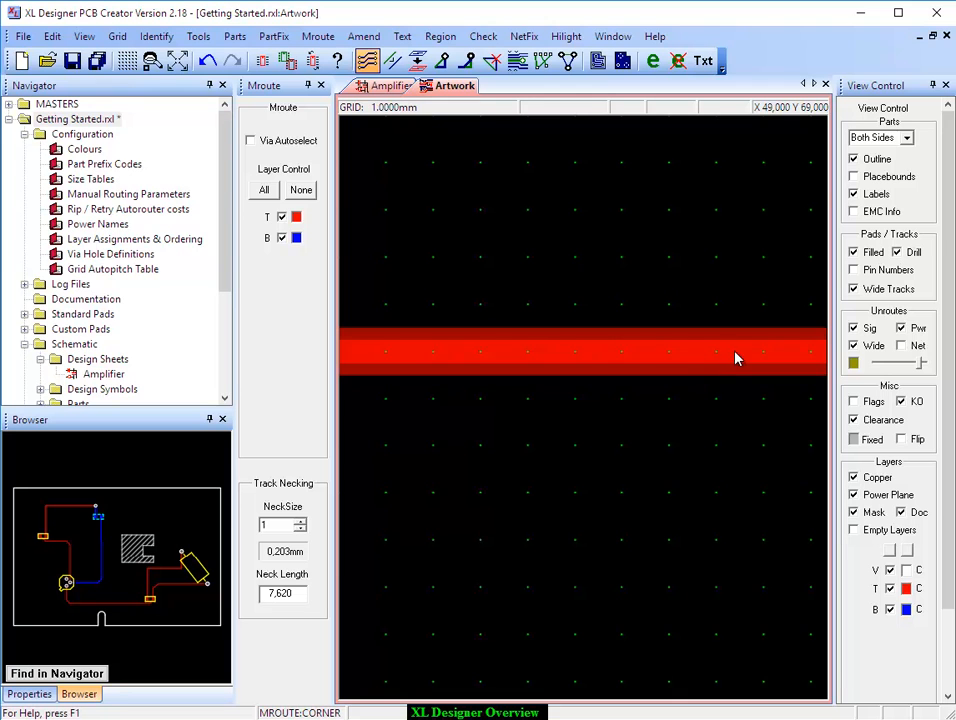
scroll(728, 360, "down", 3)
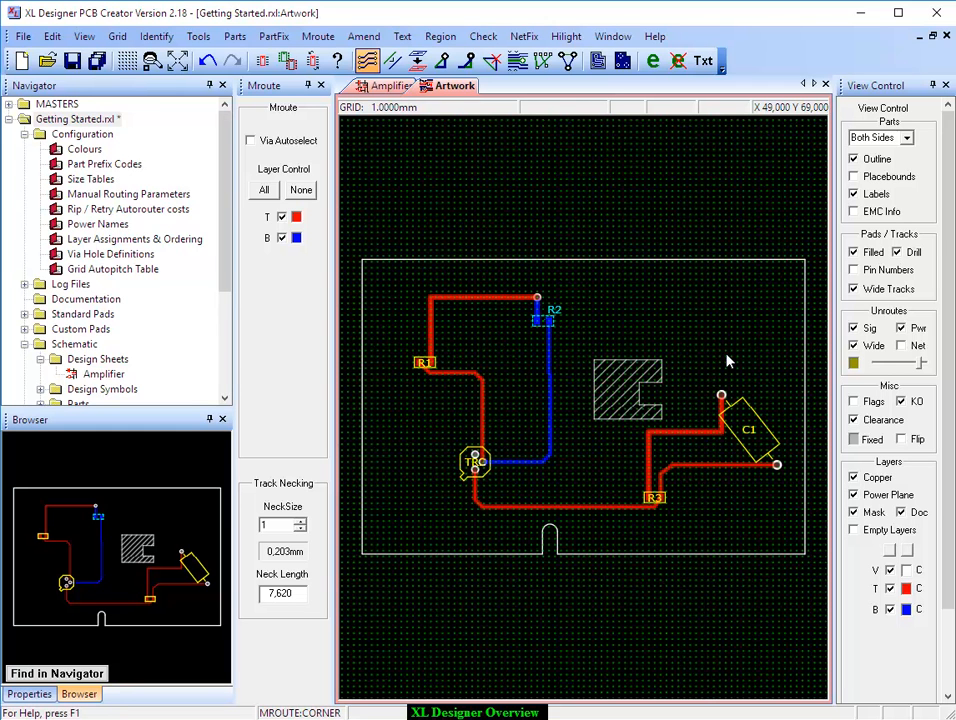
scroll(506, 459, "up", 1)
scroll(523, 437, "up", 2)
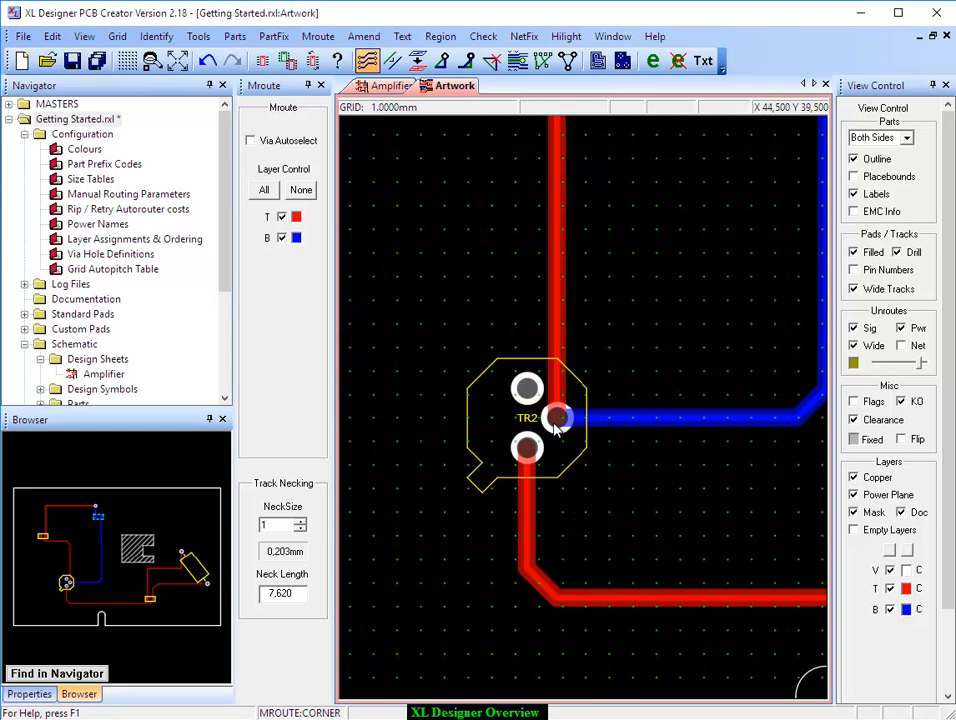
left_click(83, 37)
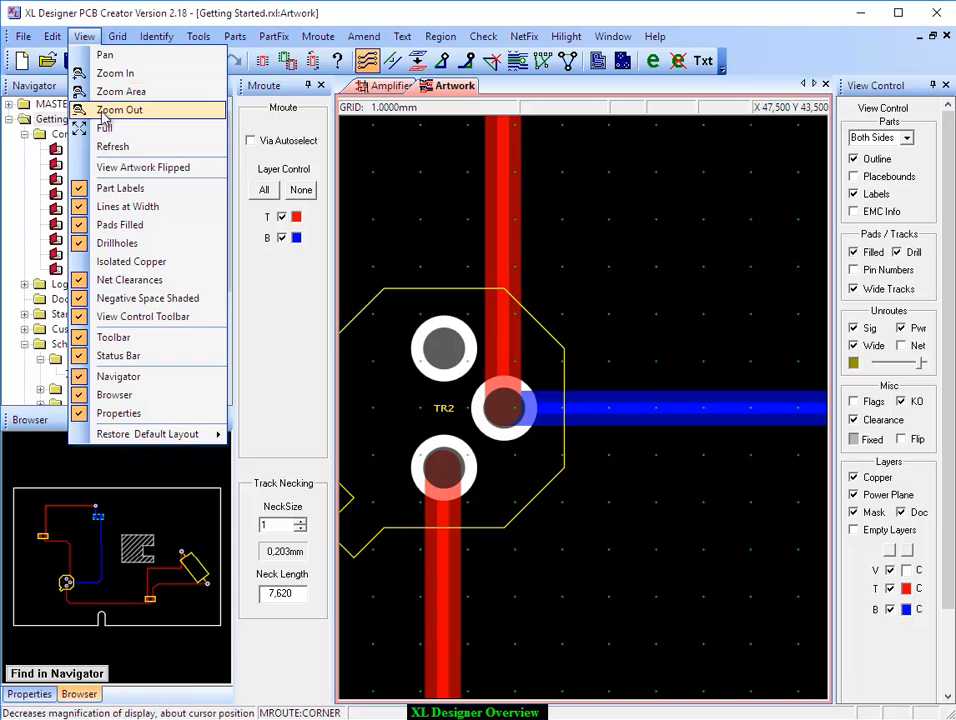
left_click(729, 303)
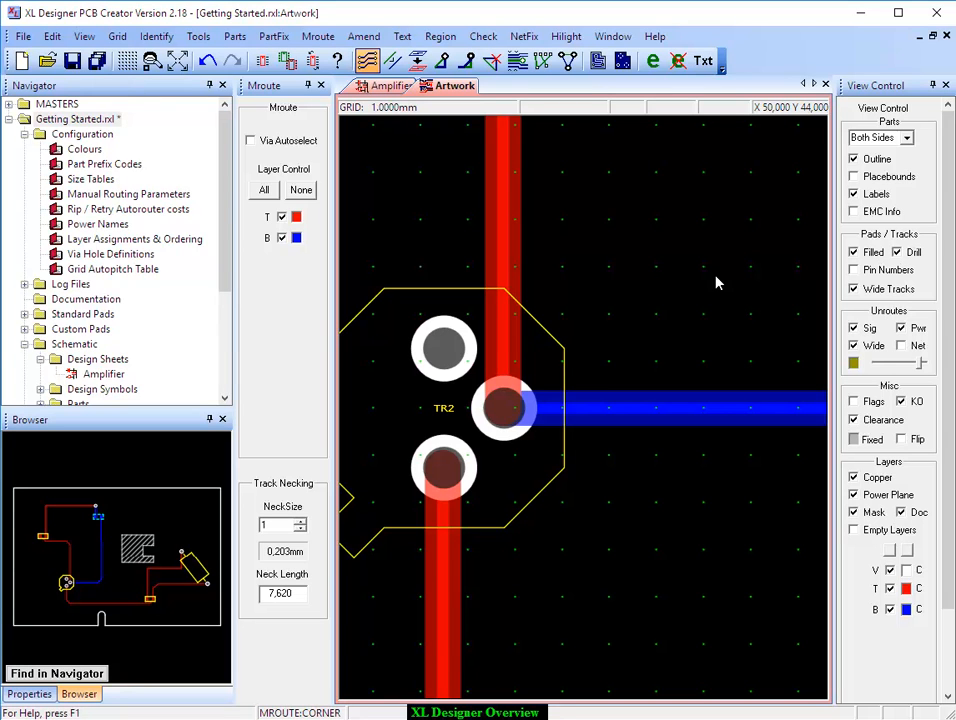
Step: Hide the part outlines and labels in the area around C1 and R3
key("Home")
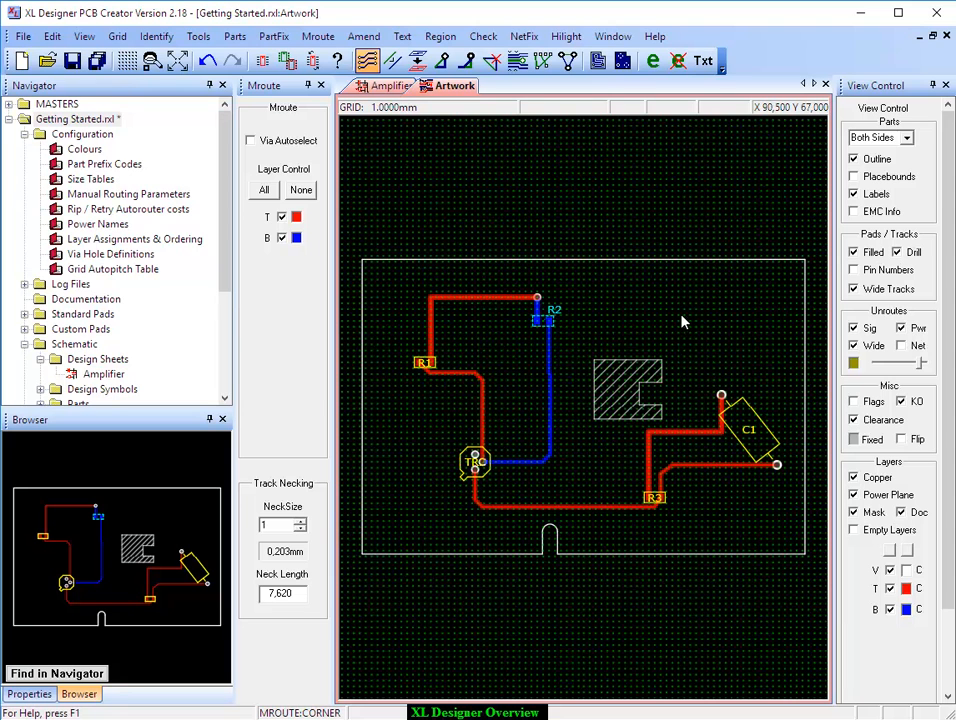
scroll(745, 438, "up", 2)
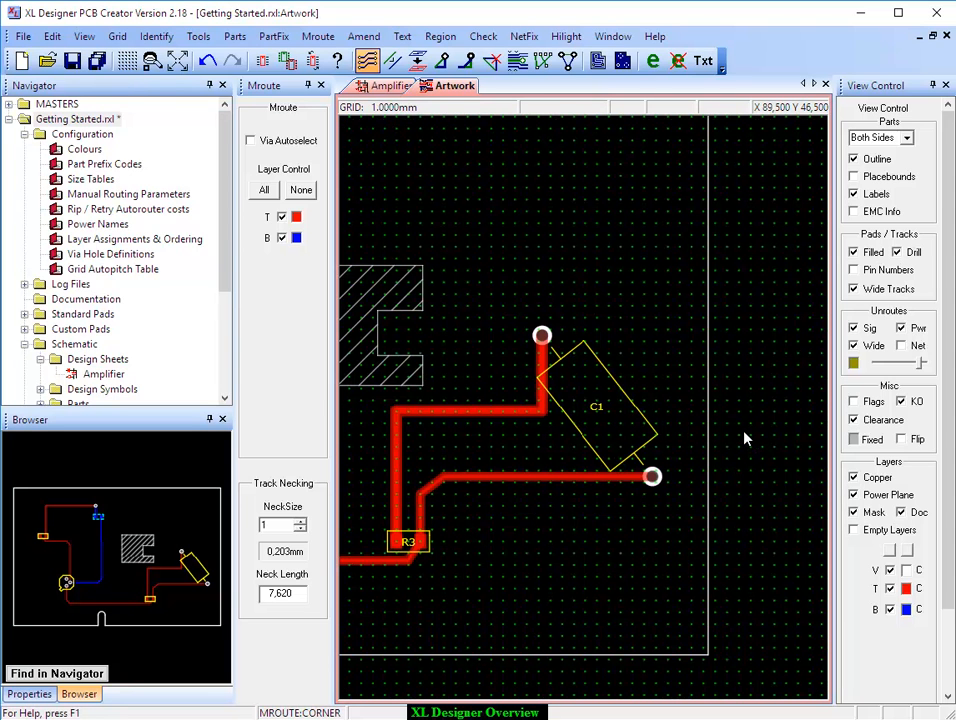
left_click(855, 159)
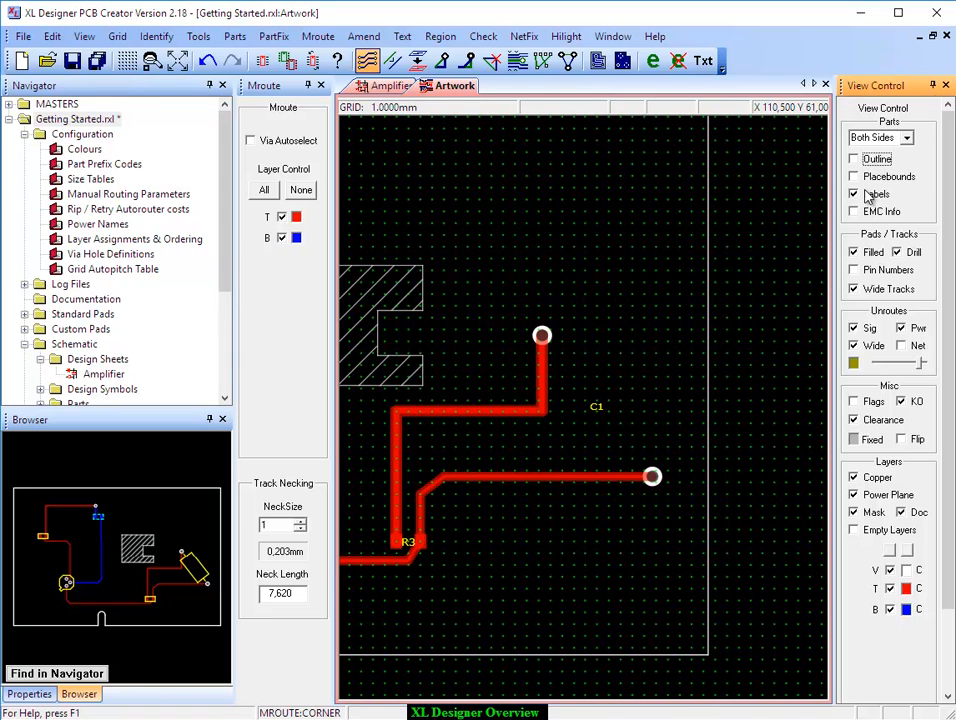
left_click(868, 197)
left_click(868, 197)
left_click(868, 196)
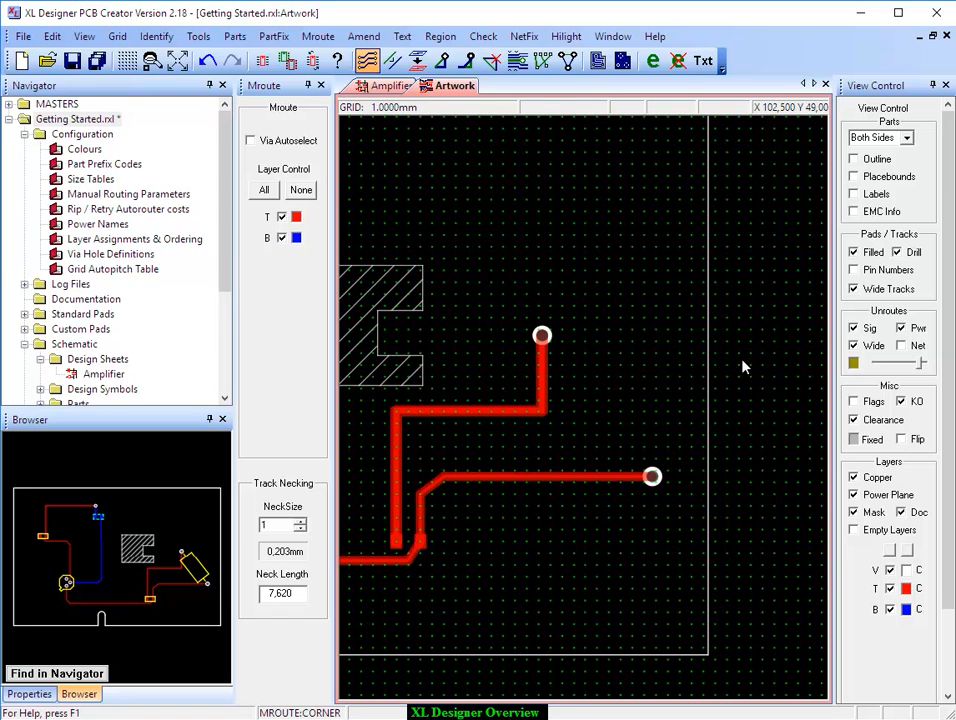
Step: Switch the pad fill and drill hole display off and back on to compare how the pads look
left_click(873, 256)
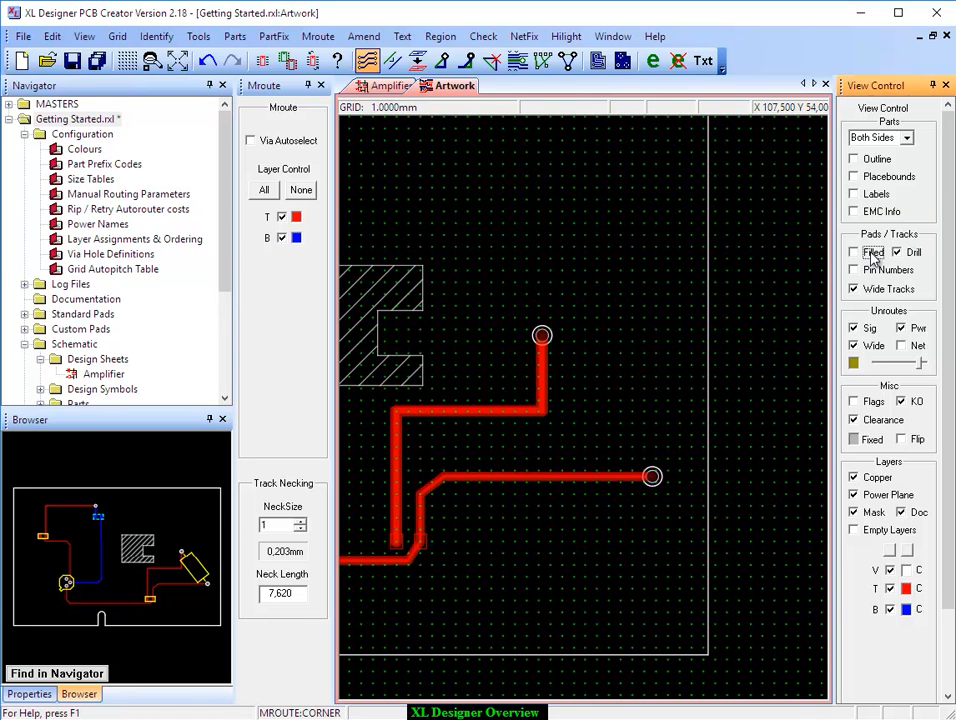
left_click(873, 255)
left_click(873, 255)
left_click(912, 253)
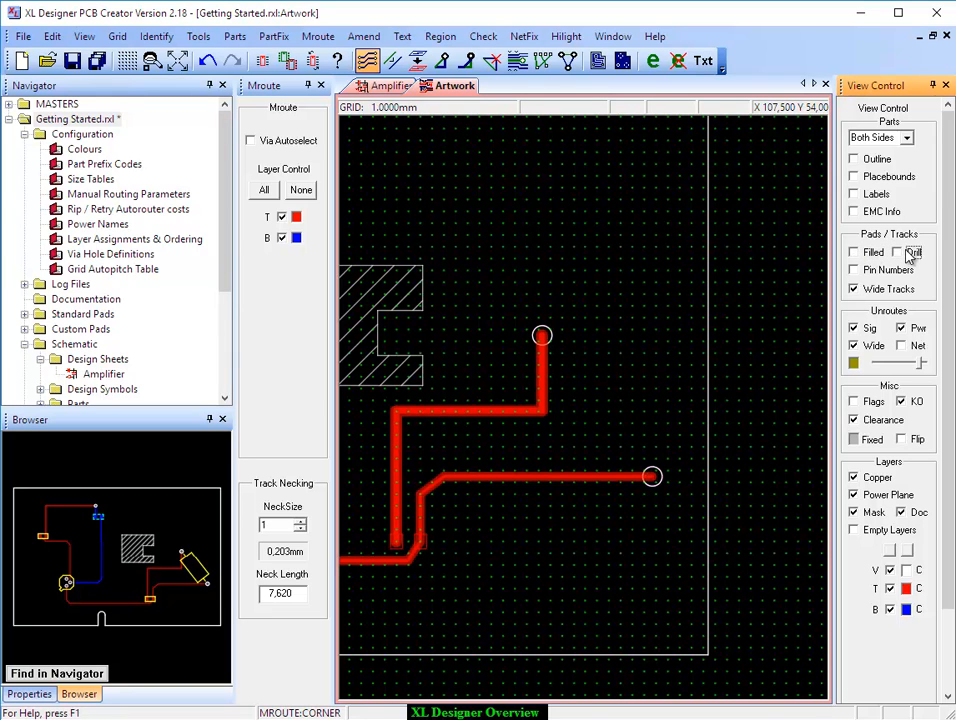
left_click(912, 253)
left_click(856, 253)
Step: Show the pin numbers on the pads and restore the part outlines and labels
left_click(855, 271)
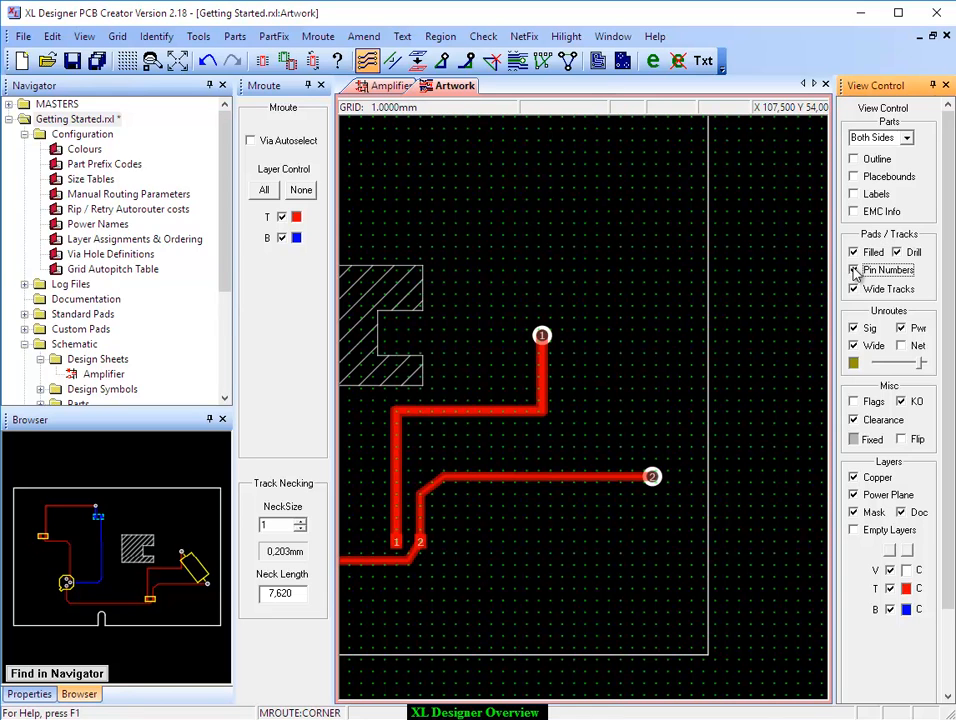
left_click(854, 159)
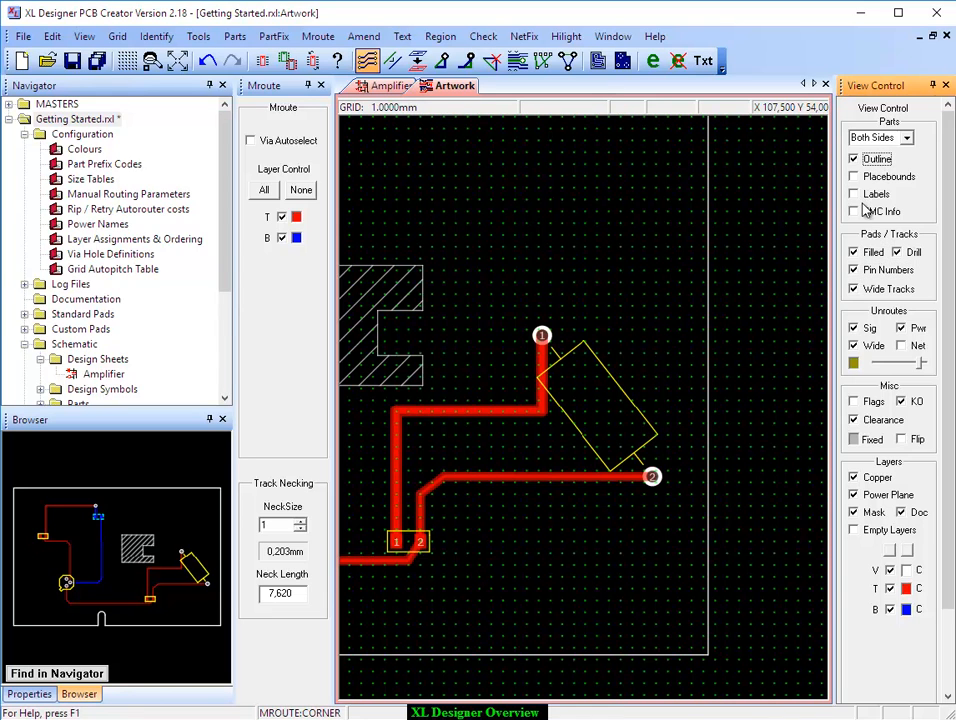
left_click(854, 194)
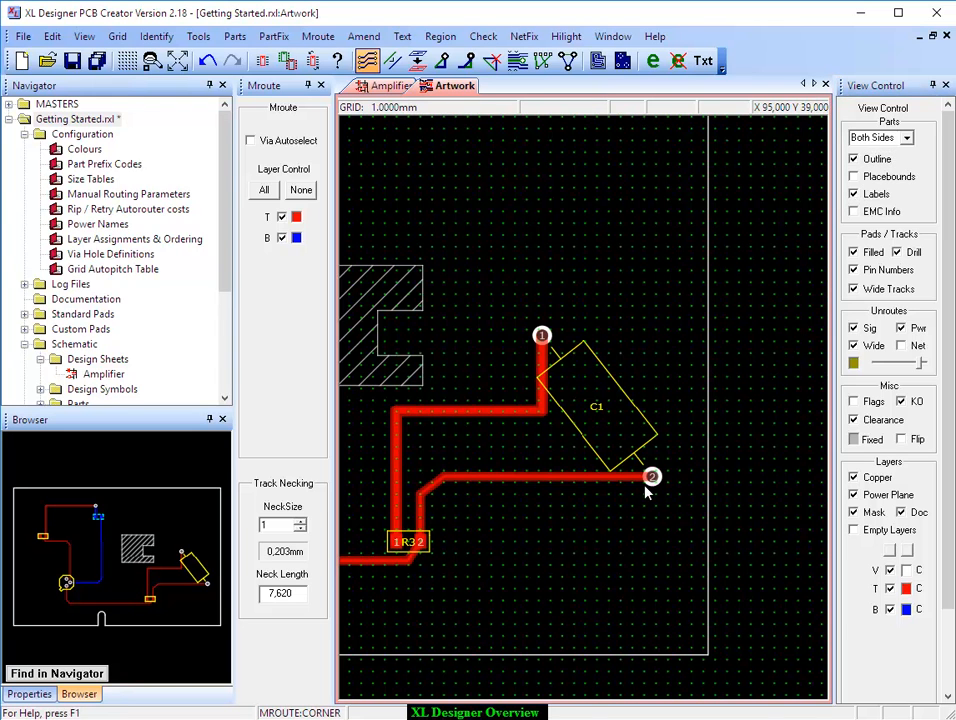
Step: Examine C1's pin numbers up close and hide the pin numbers again
scroll(545, 340, "up", 1)
middle_click(612, 443)
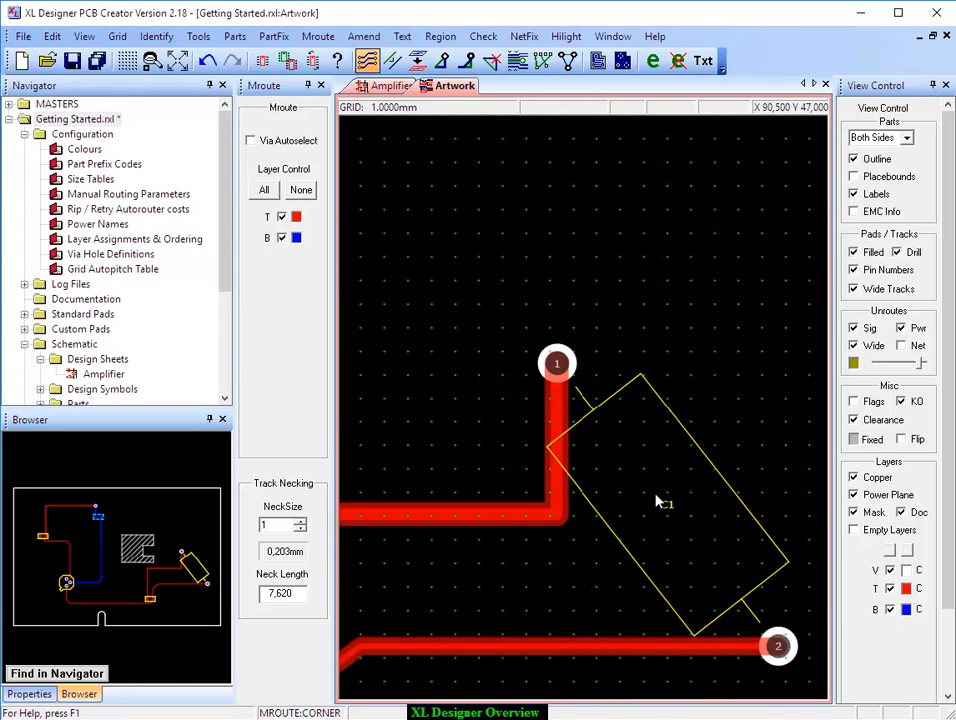
middle_click(655, 500)
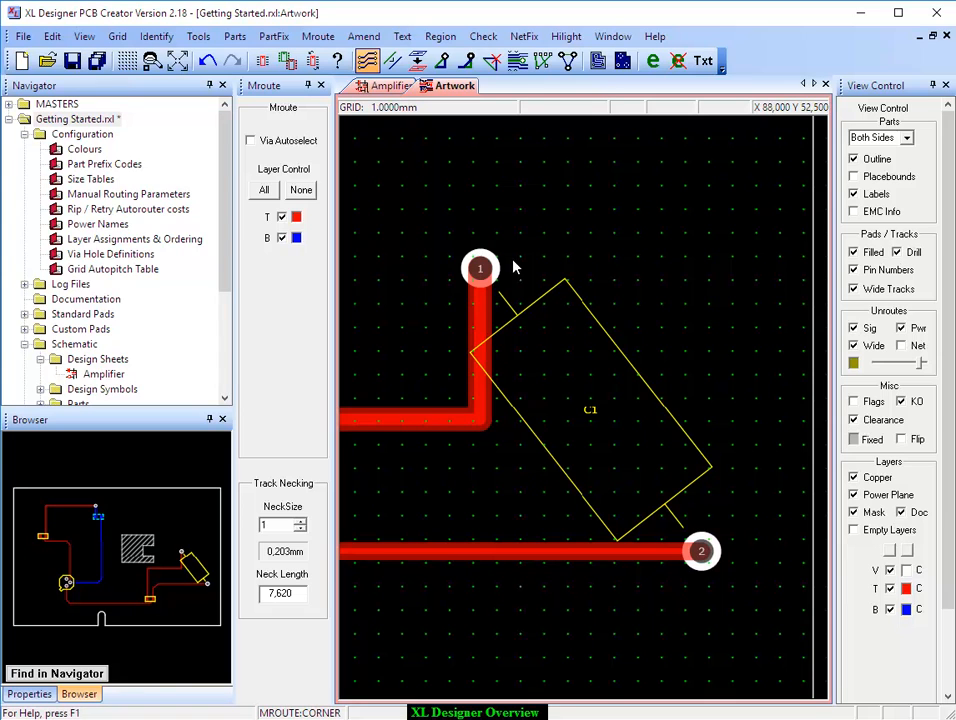
left_click(855, 271)
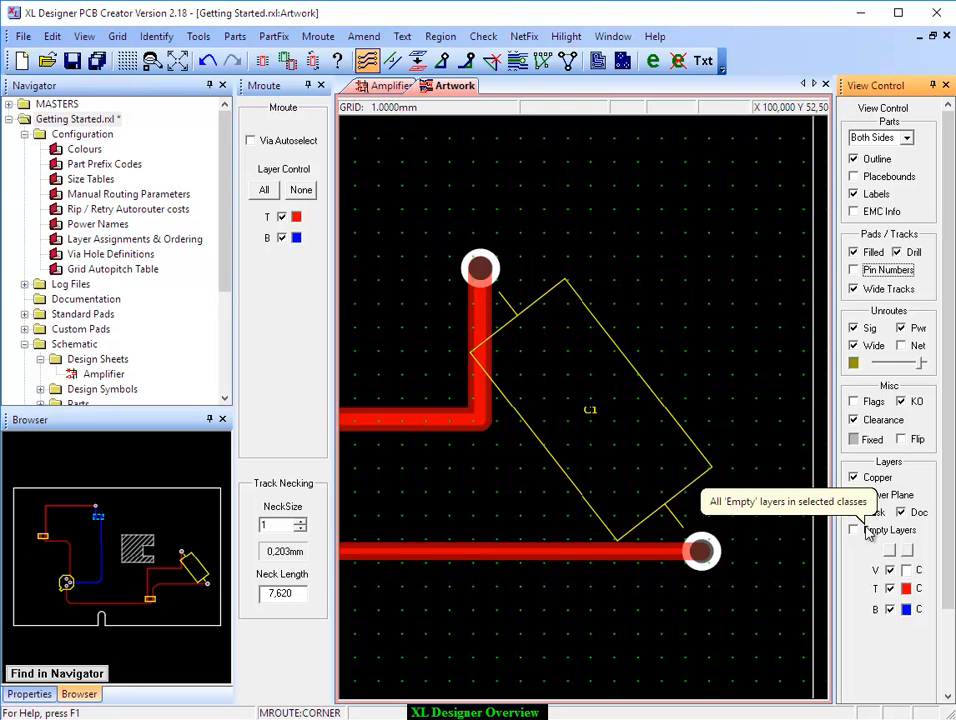
Step: Add a corner above R3 in the wide R3–C1 track and place it on the neighbouring thin track so the two overlap
key("Home")
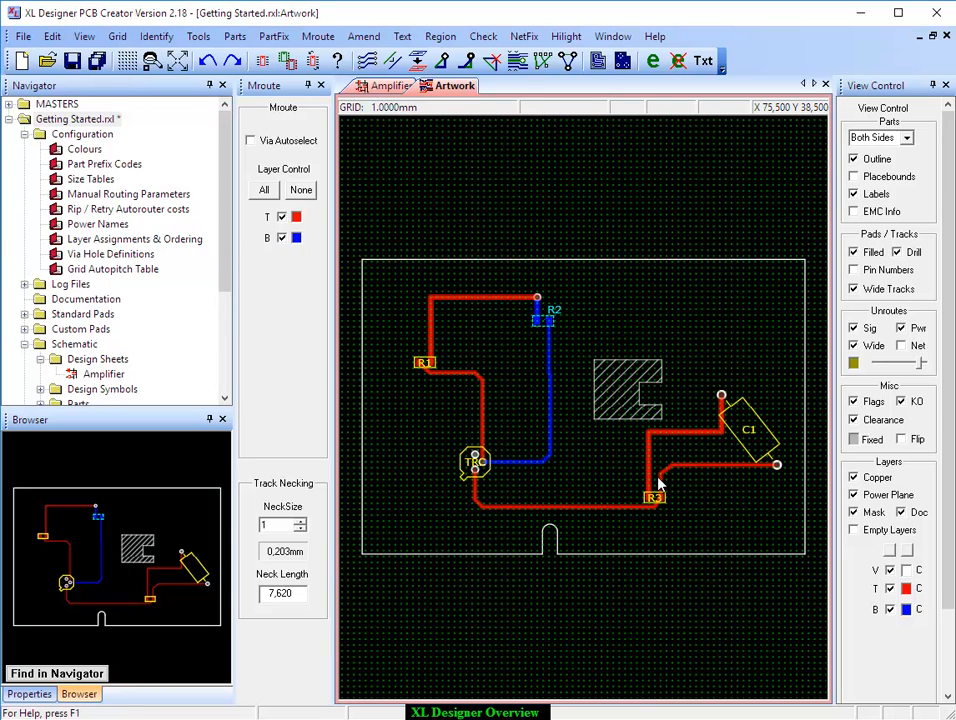
scroll(659, 485, "up", 1)
scroll(604, 416, "up", 1)
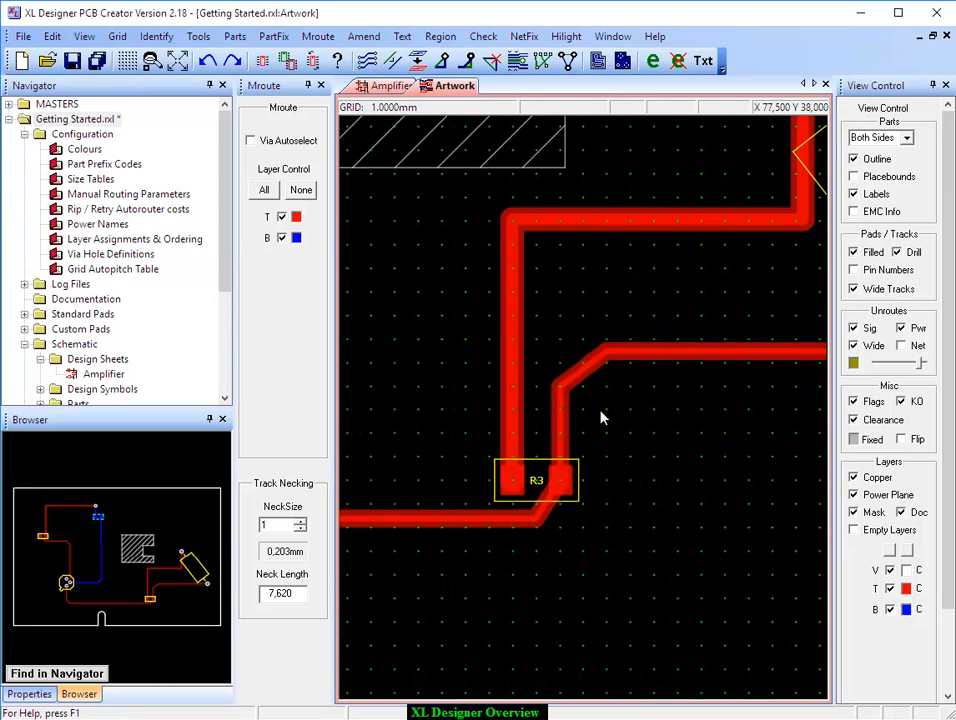
left_click(367, 60)
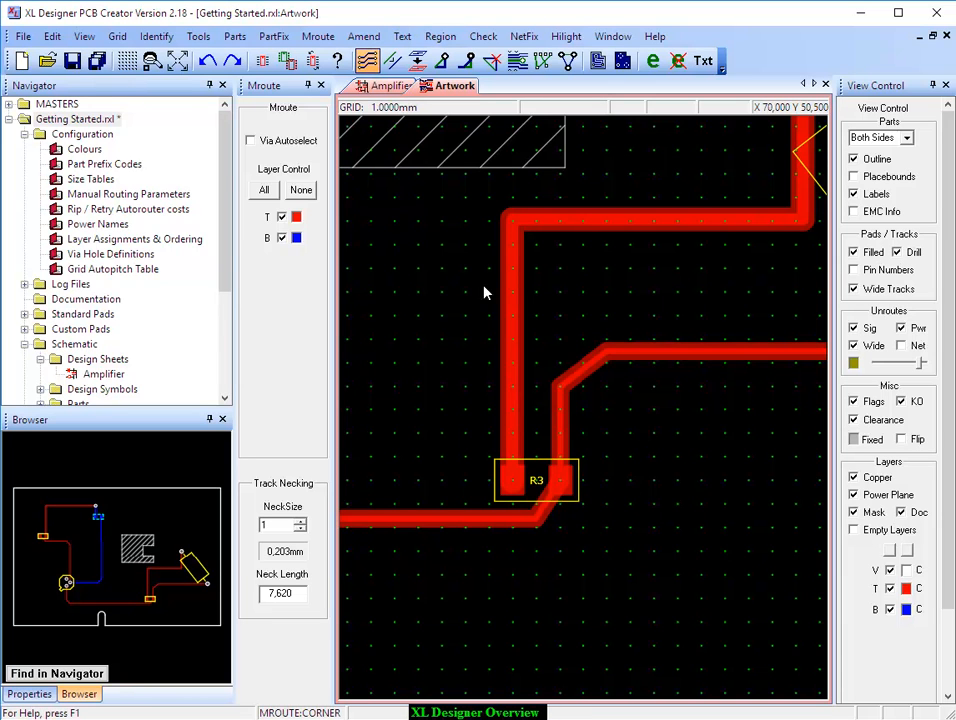
left_click(516, 421)
left_click(550, 422)
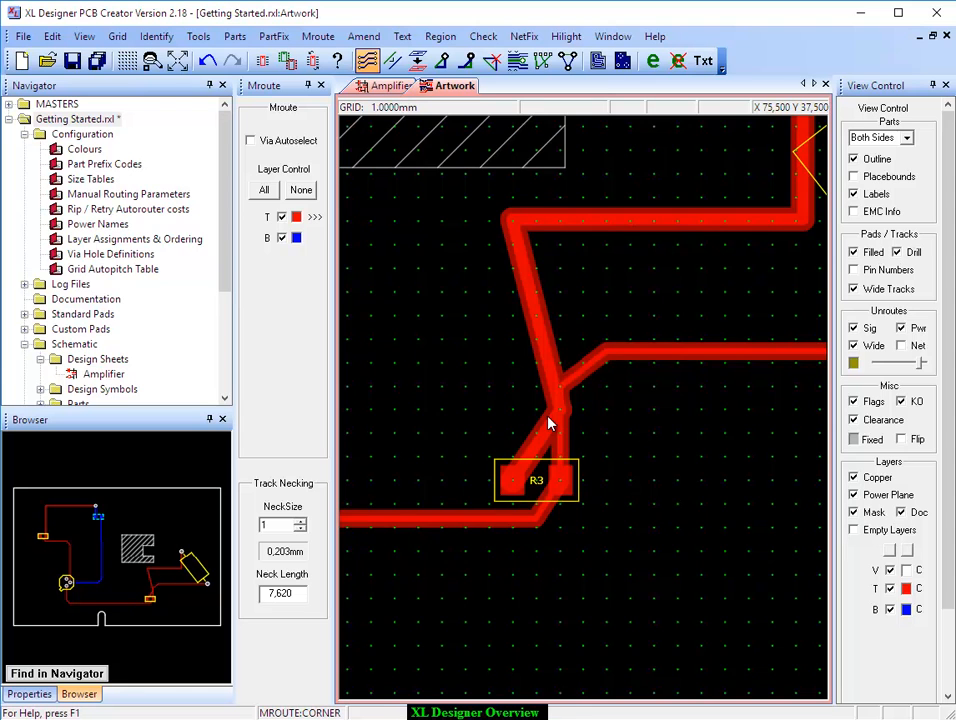
Step: Move the corner of the thin track below R1 outward so the track runs too close to R1's other pad
scroll(549, 417, "down", 2)
scroll(418, 366, "up", 3)
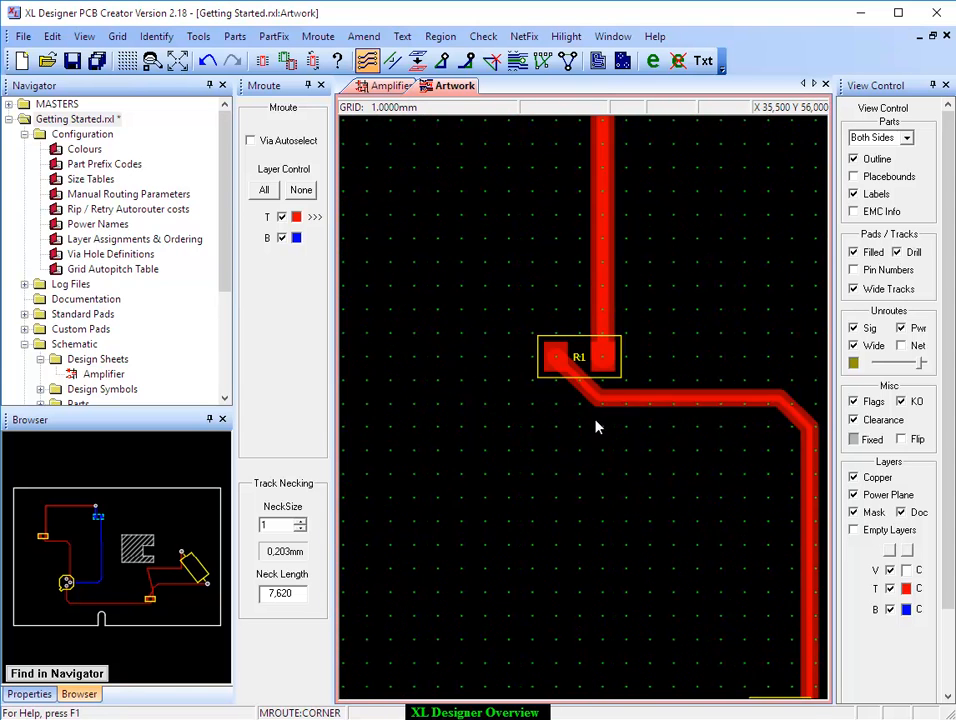
left_click_drag(562, 489, 636, 481)
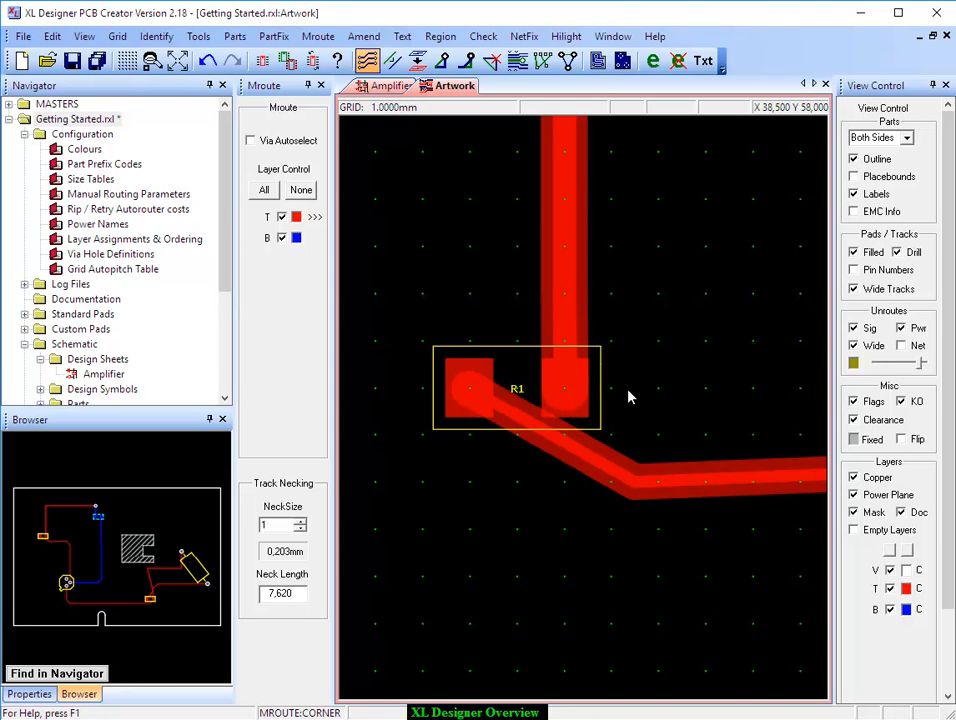
key("Home")
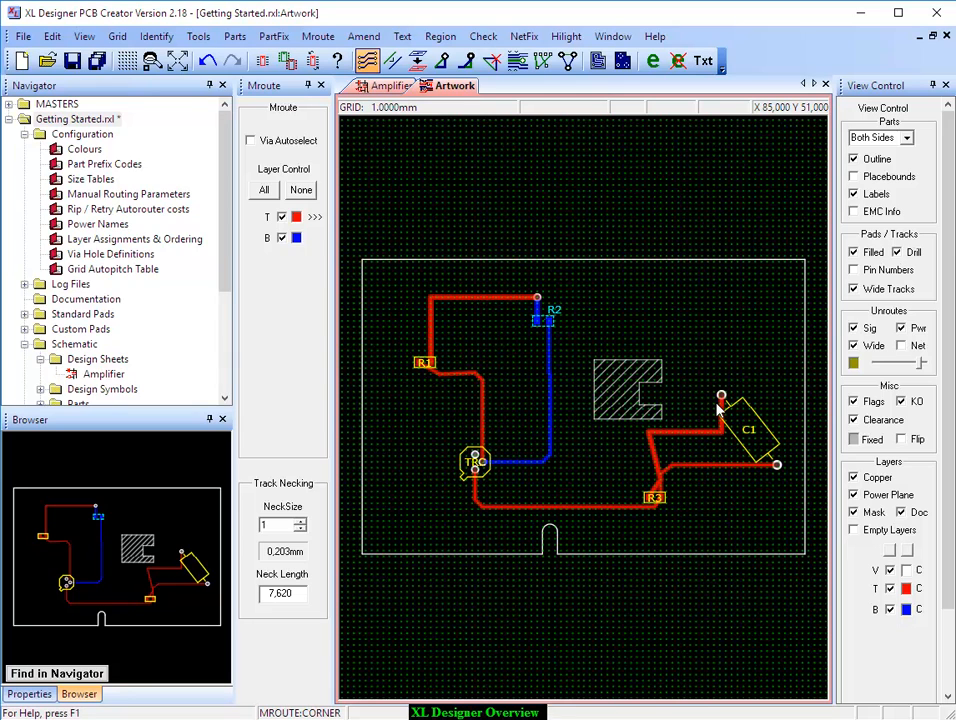
Step: Run the artwork connectivity check with the copper check enabled, 0,254 default signal and power clearances, and keepouts included
left_click(484, 37)
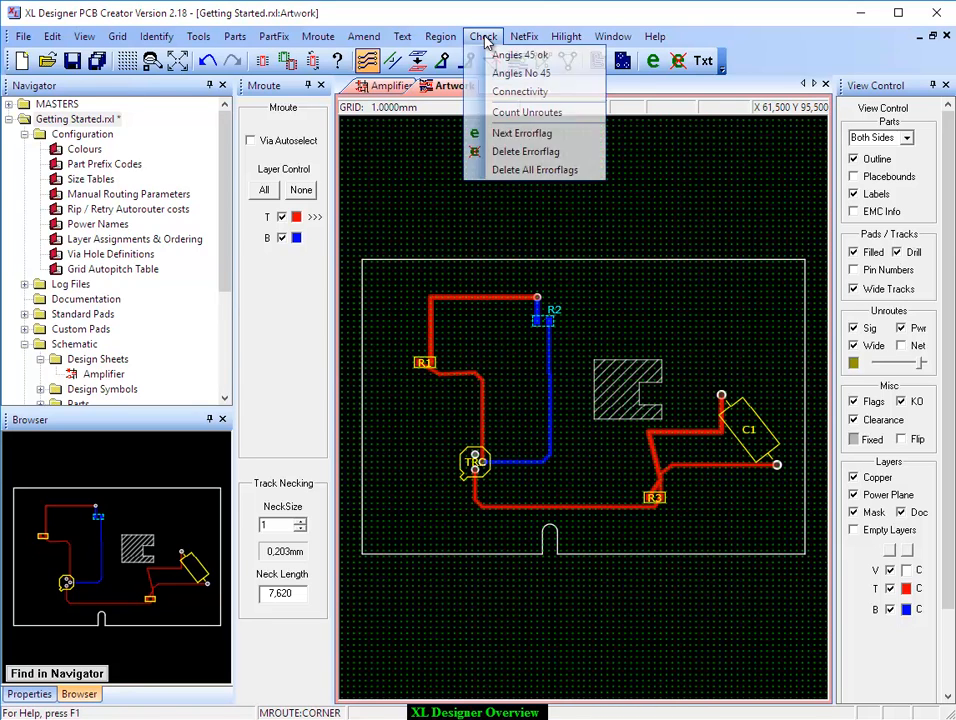
left_click(514, 93)
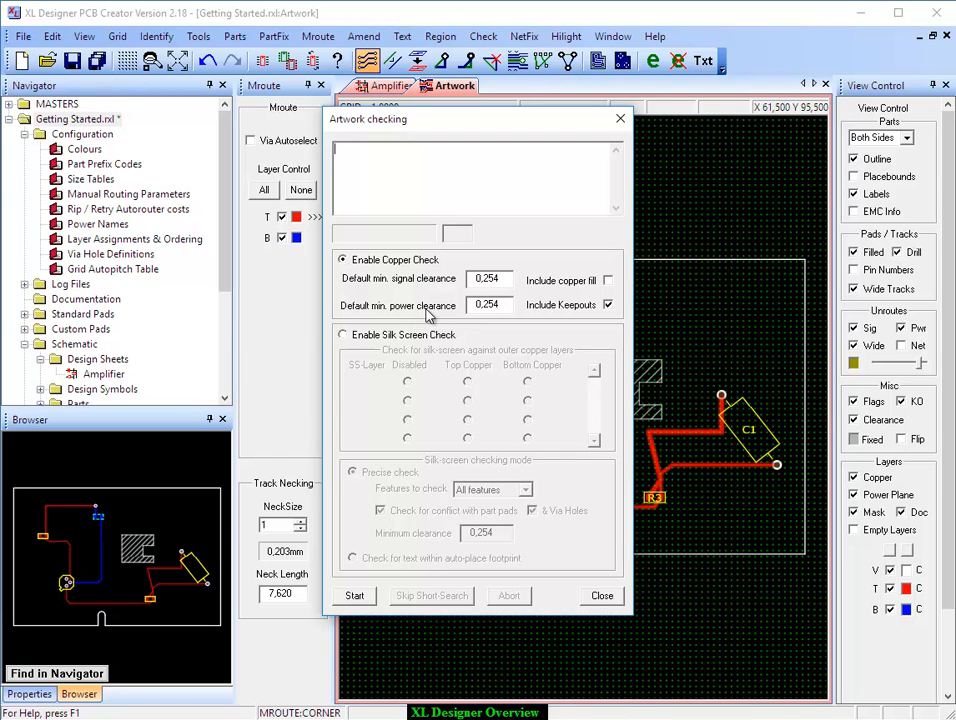
double_click(485, 306)
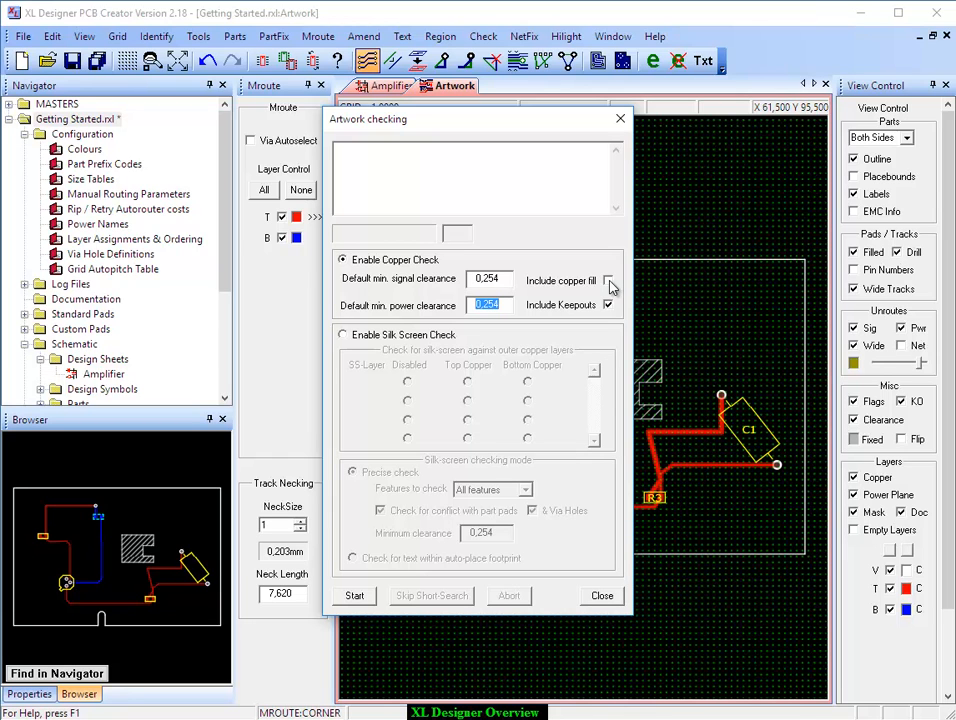
left_click(355, 596)
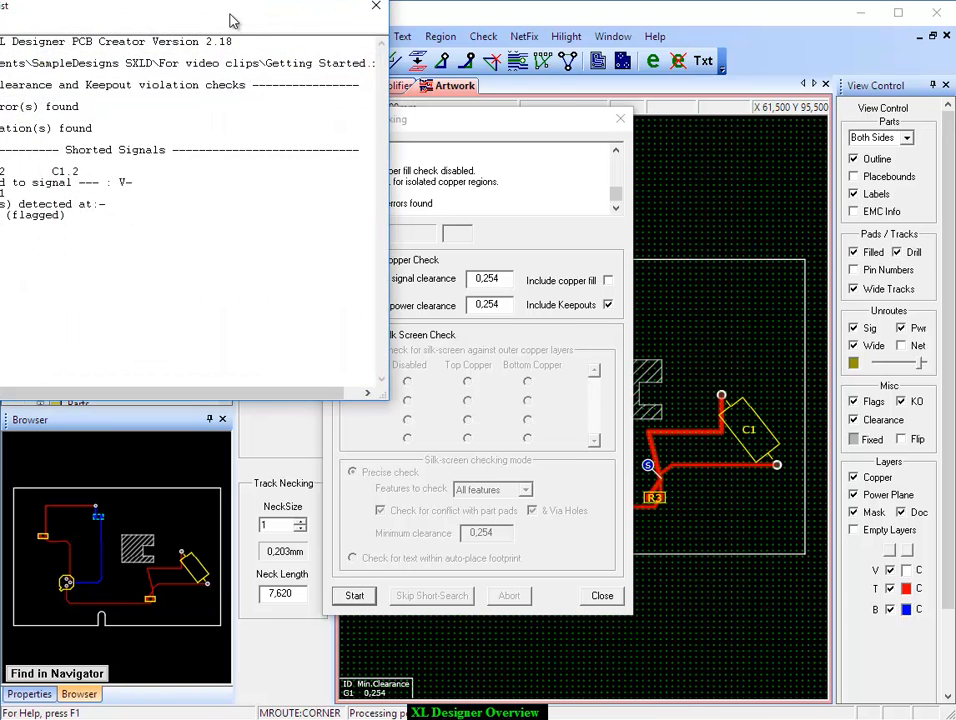
Step: Review the clearance and short-circuit entries in the Artcheck error list and close the check
left_click_drag(172, 6, 360, 67)
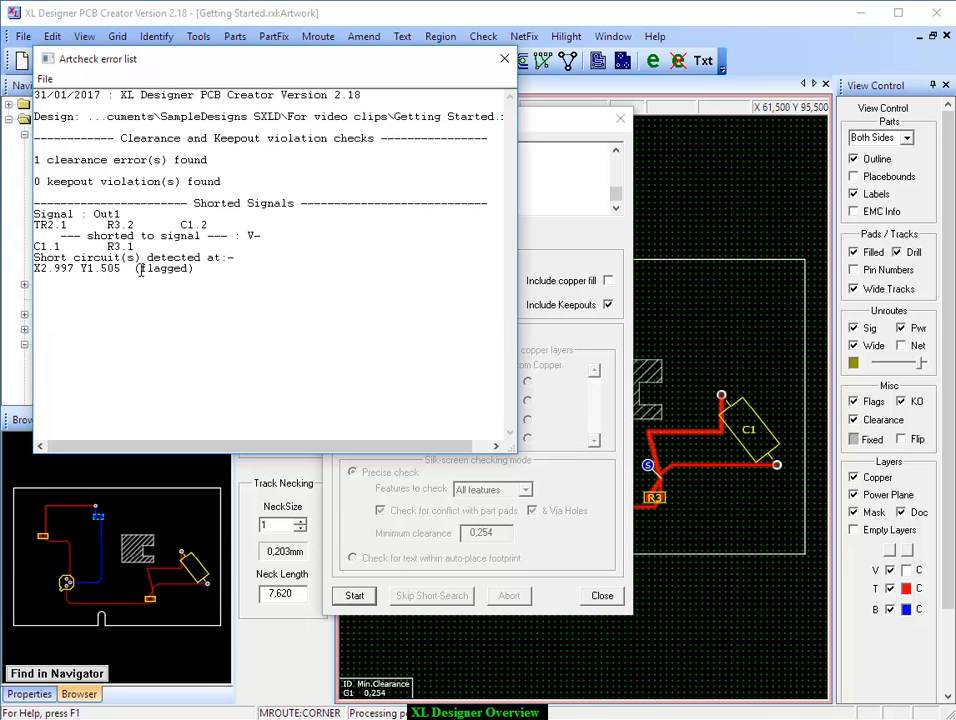
left_click(505, 63)
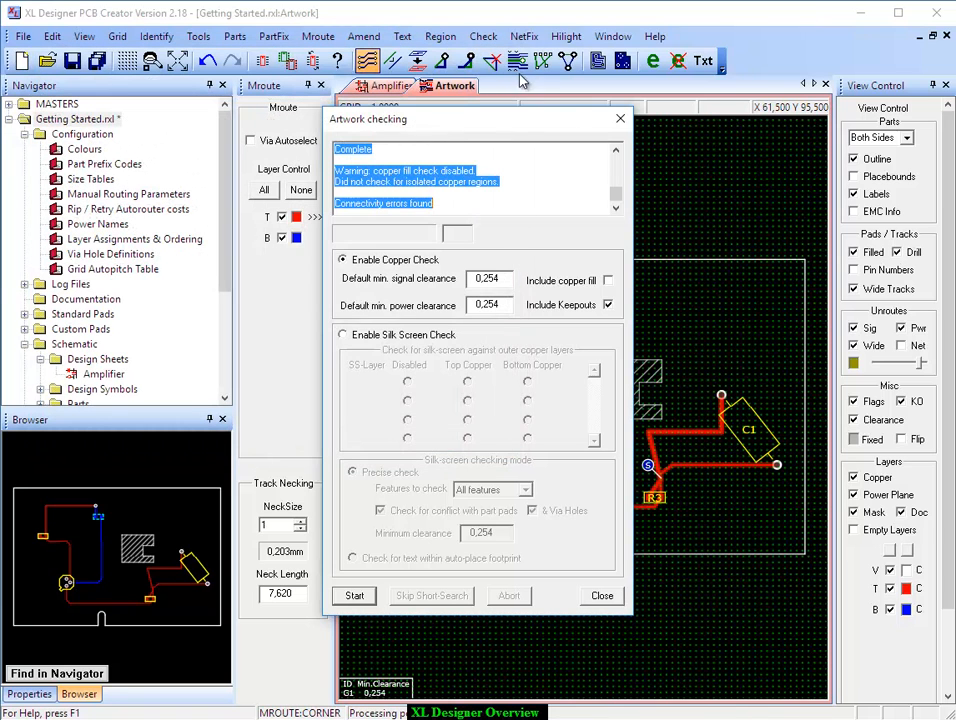
left_click(619, 121)
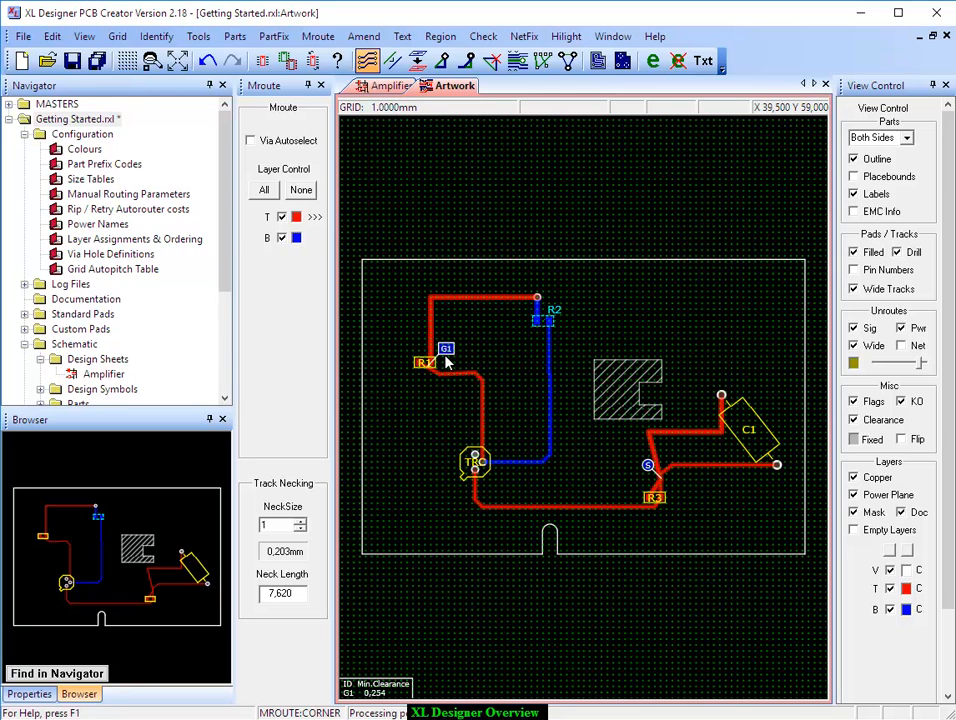
Step: Delete the corner point above R3 in the wide R3–C1 track that overlaps the thin track
scroll(710, 523, "up", 1)
scroll(605, 437, "up", 1)
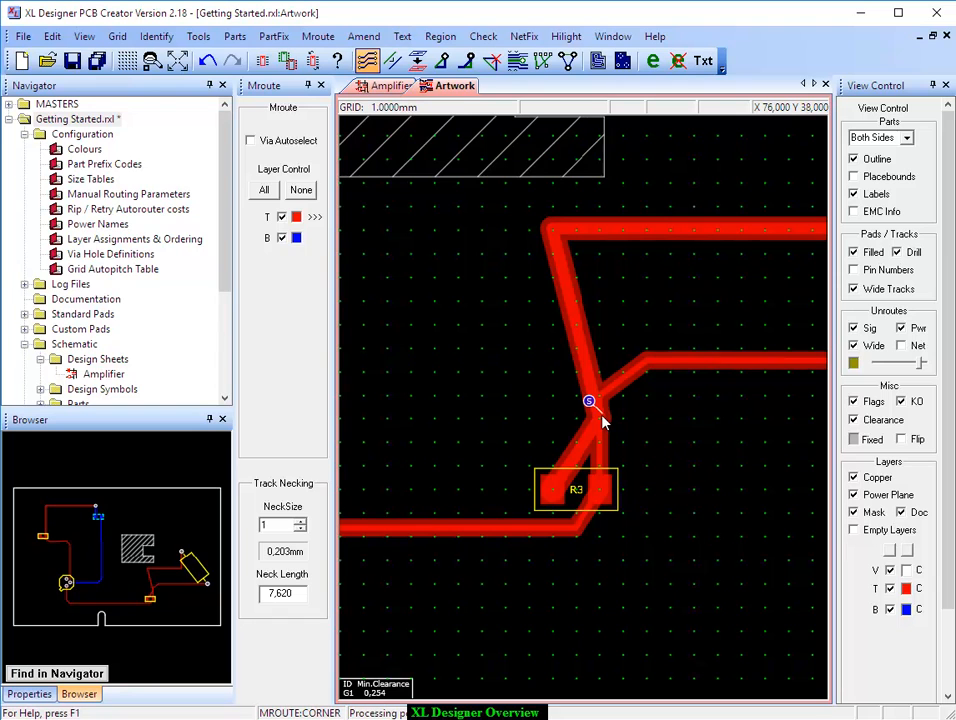
left_click(318, 36)
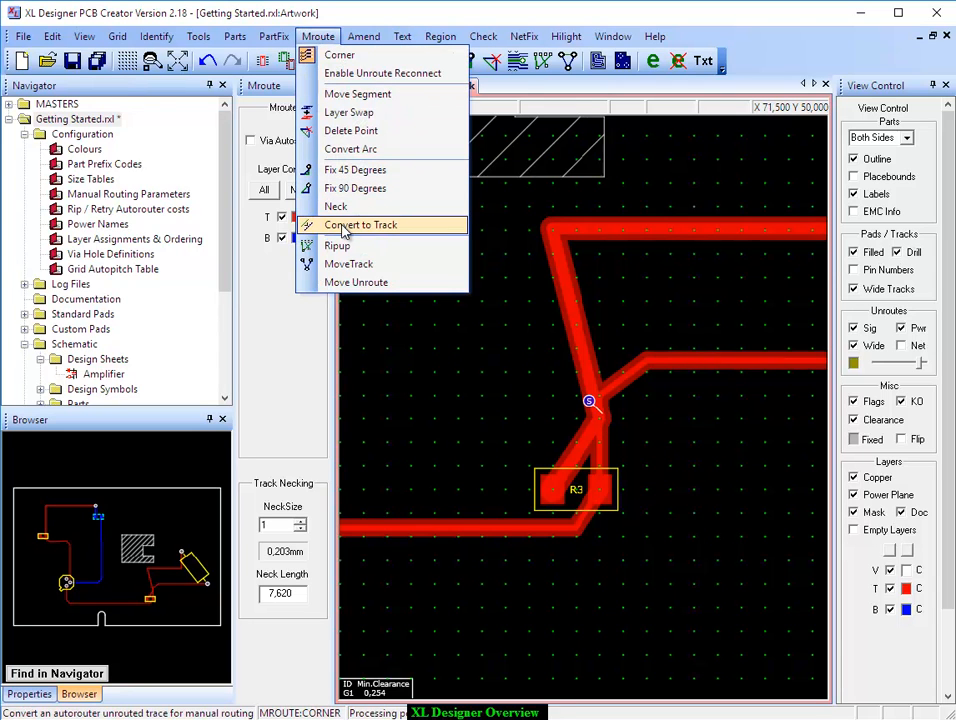
left_click(355, 131)
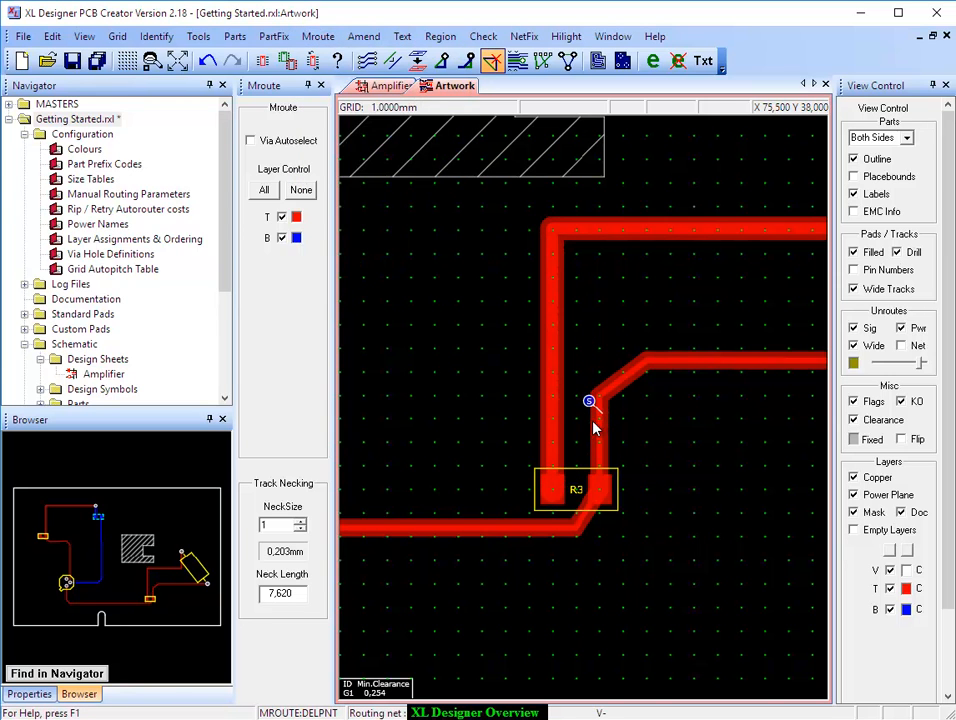
Step: Move the thin track's corner below R1 to between its two pads, clearing the pad flagged G1
scroll(491, 250, "down", 4)
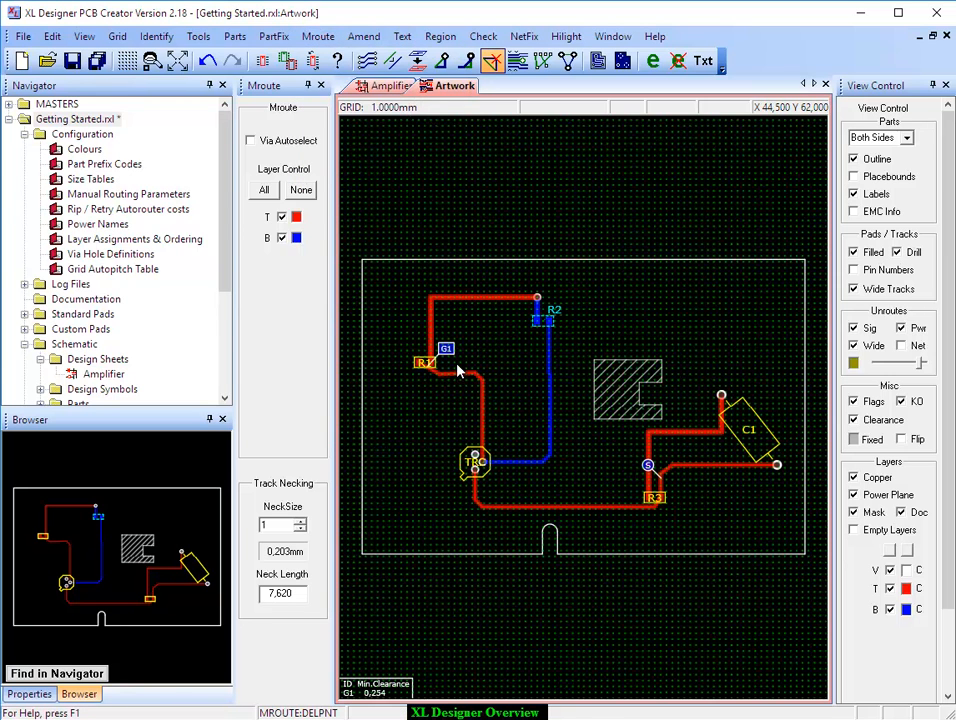
scroll(433, 363, "up", 4)
scroll(566, 391, "up", 3)
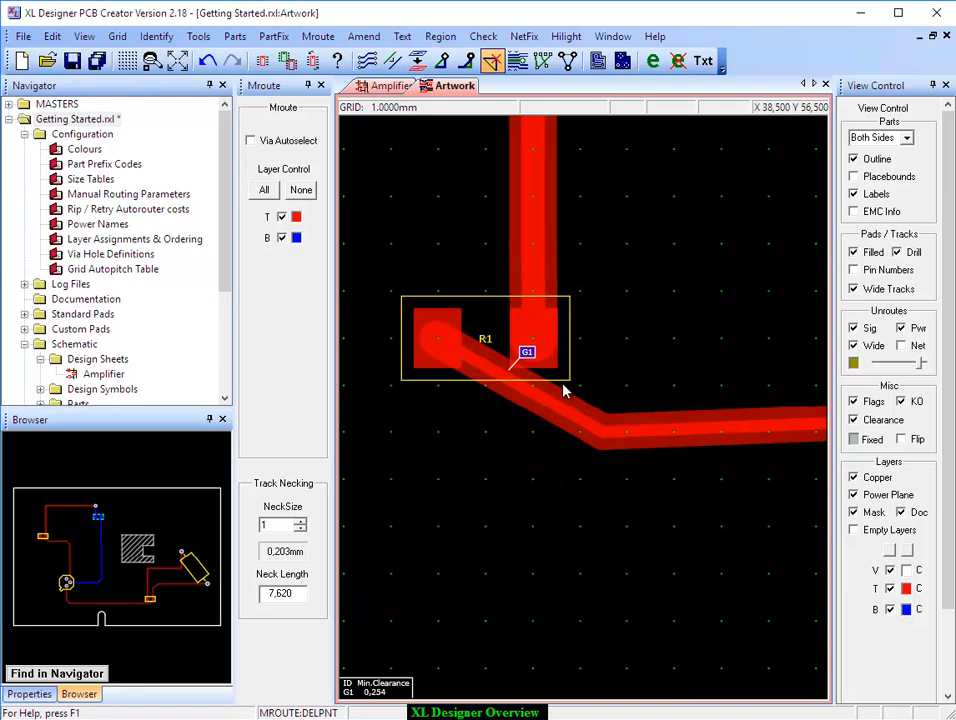
left_click(368, 62)
left_click_drag(593, 440, 477, 431)
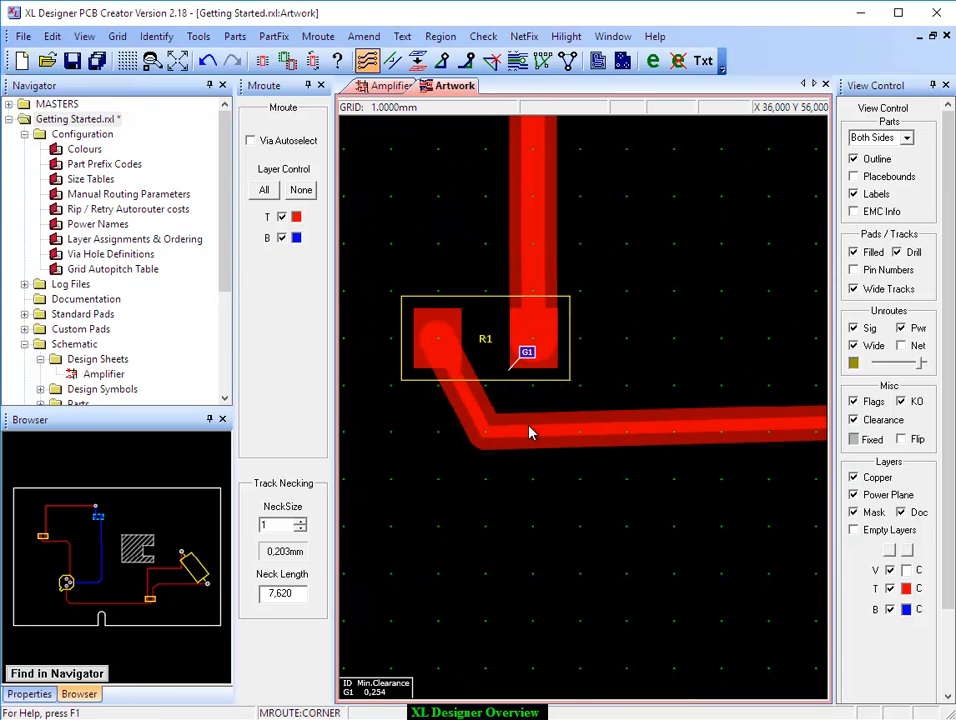
Step: Rerun the connectivity check on the corrected artwork and close the check dialog
scroll(590, 427, "down", 4)
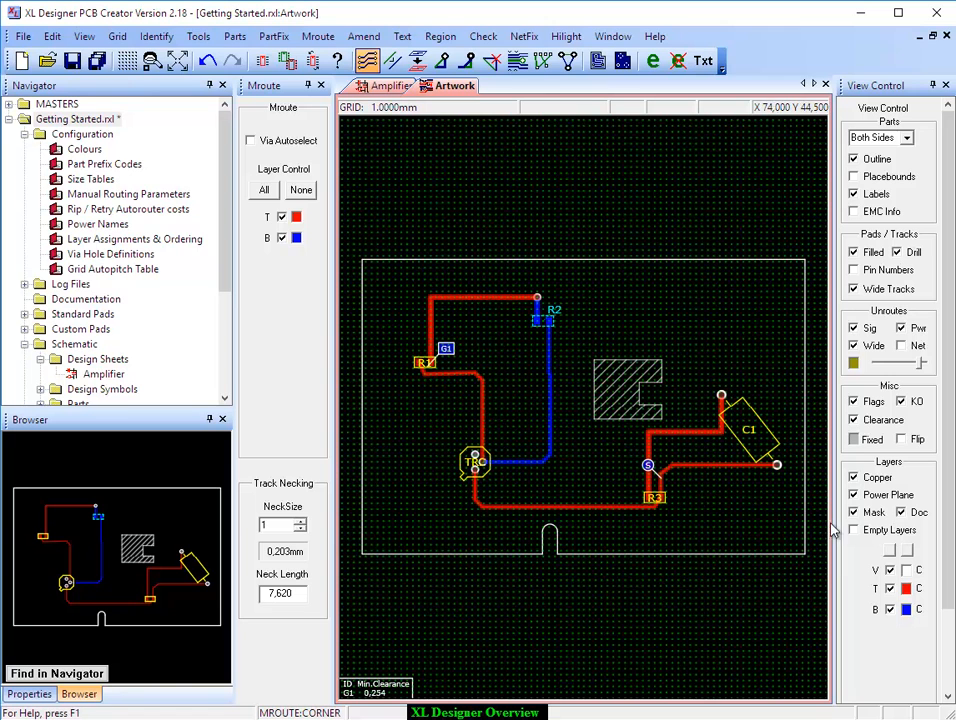
left_click(483, 36)
left_click(502, 92)
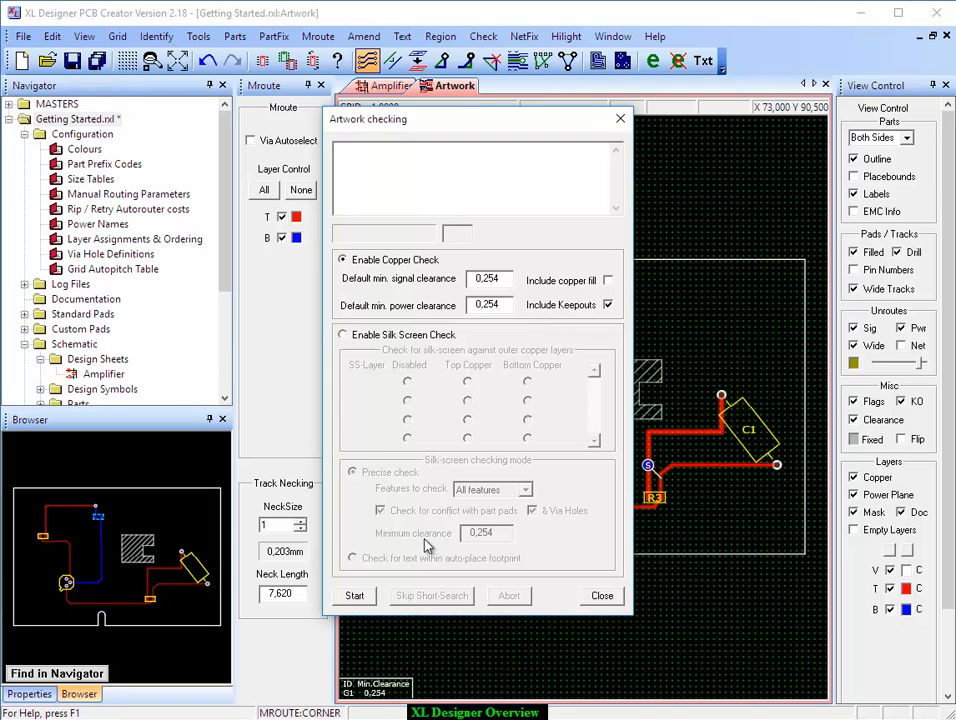
left_click(364, 598)
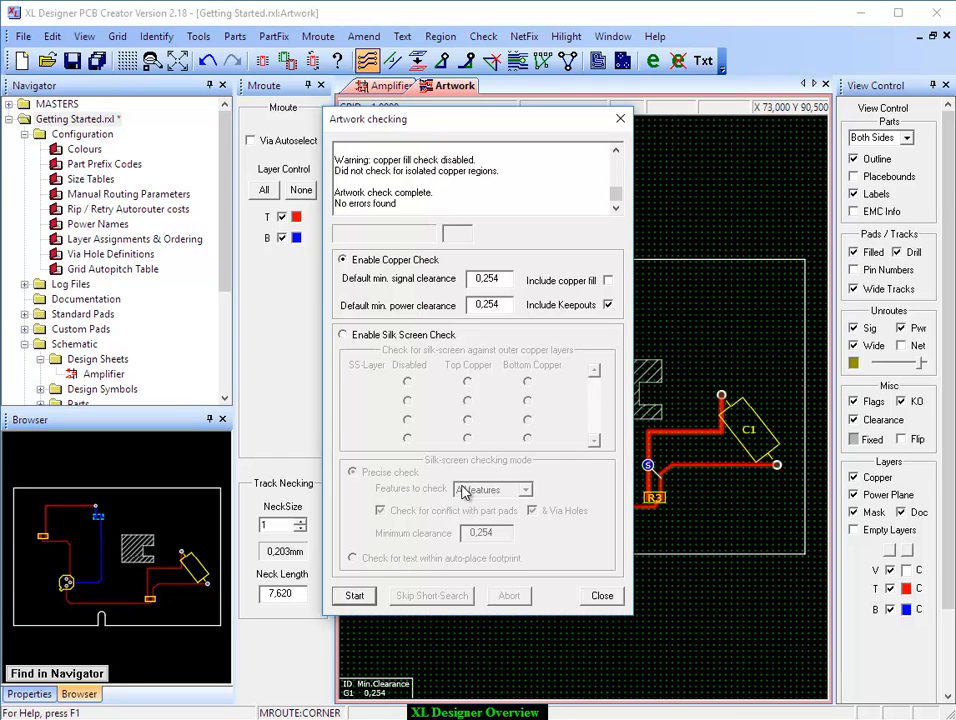
left_click(618, 596)
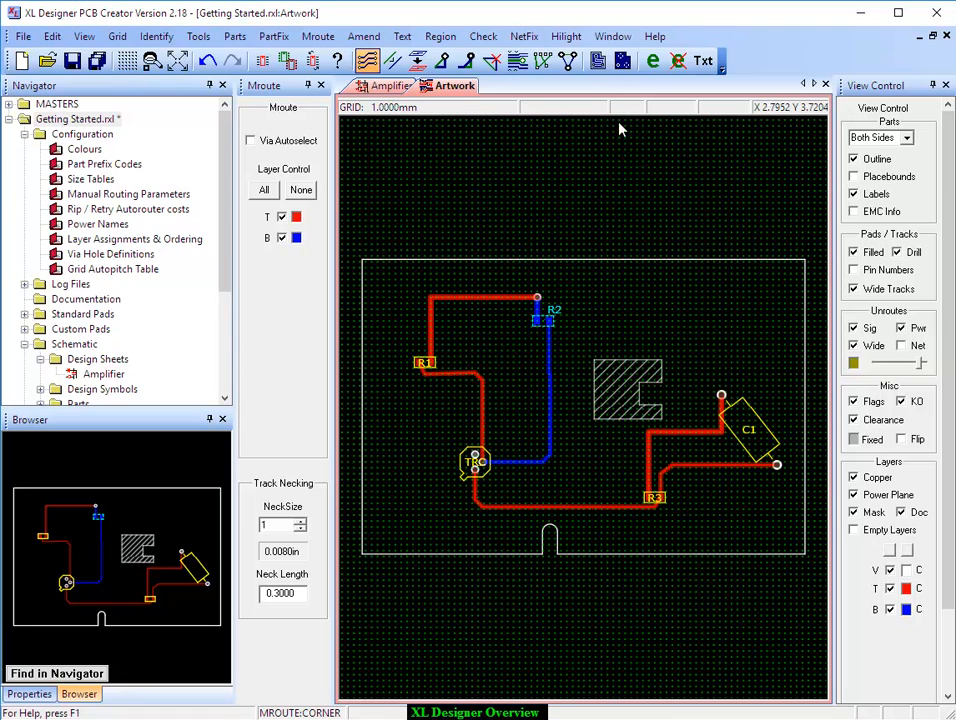
Step: Switch to copper fill editing and draw a closed four-sided fill boundary just outside the board outline
left_click(600, 61)
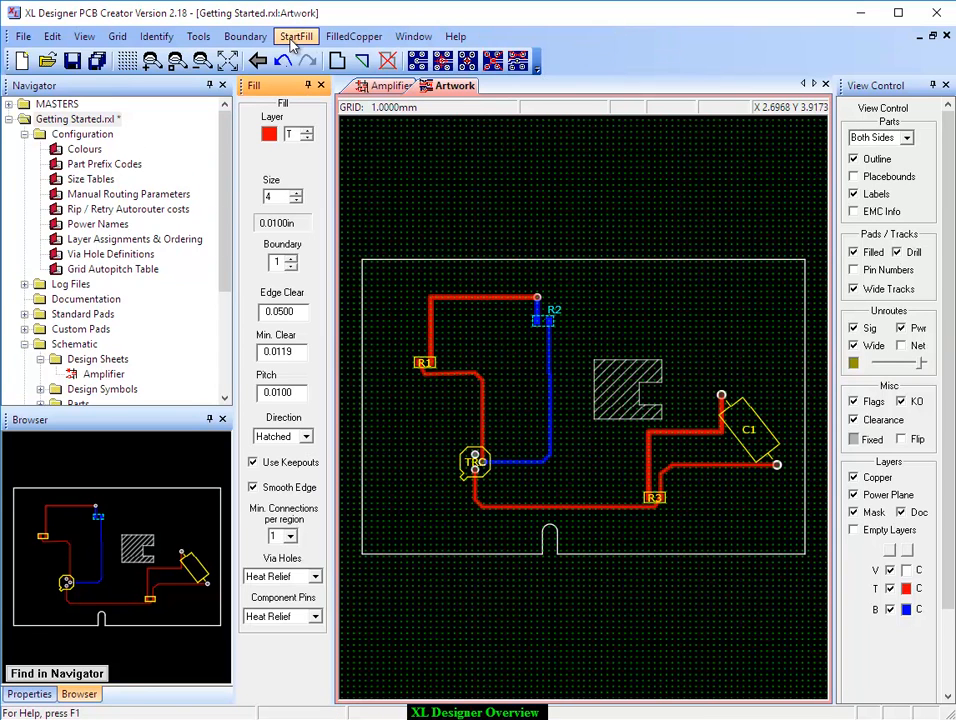
left_click(338, 62)
left_click(351, 237)
left_click(351, 585)
left_click(818, 576)
left_click(815, 237)
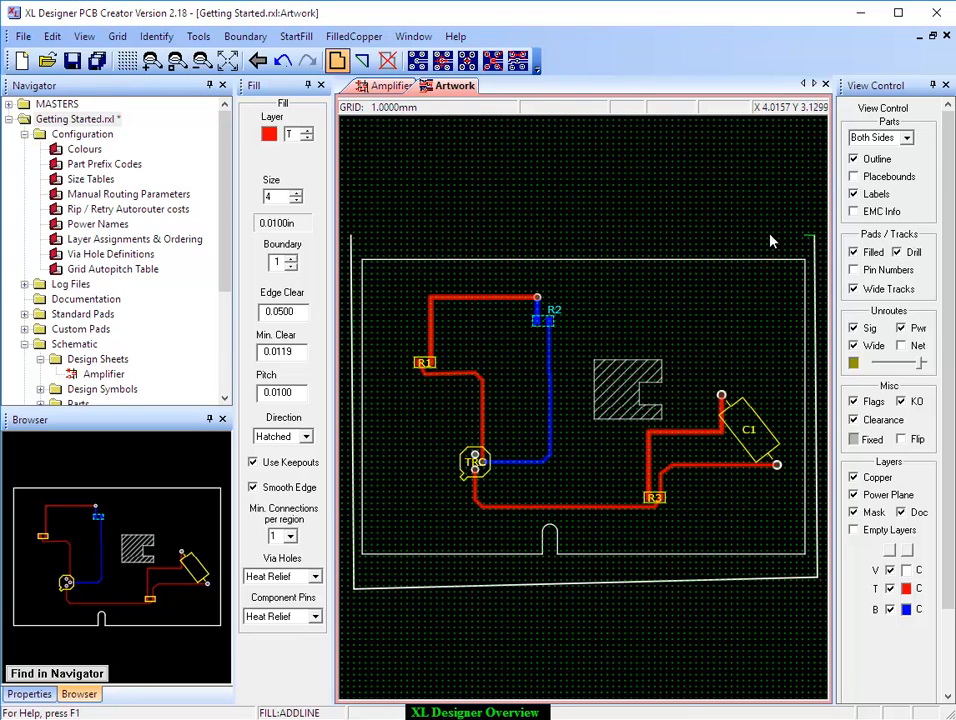
left_click(351, 237)
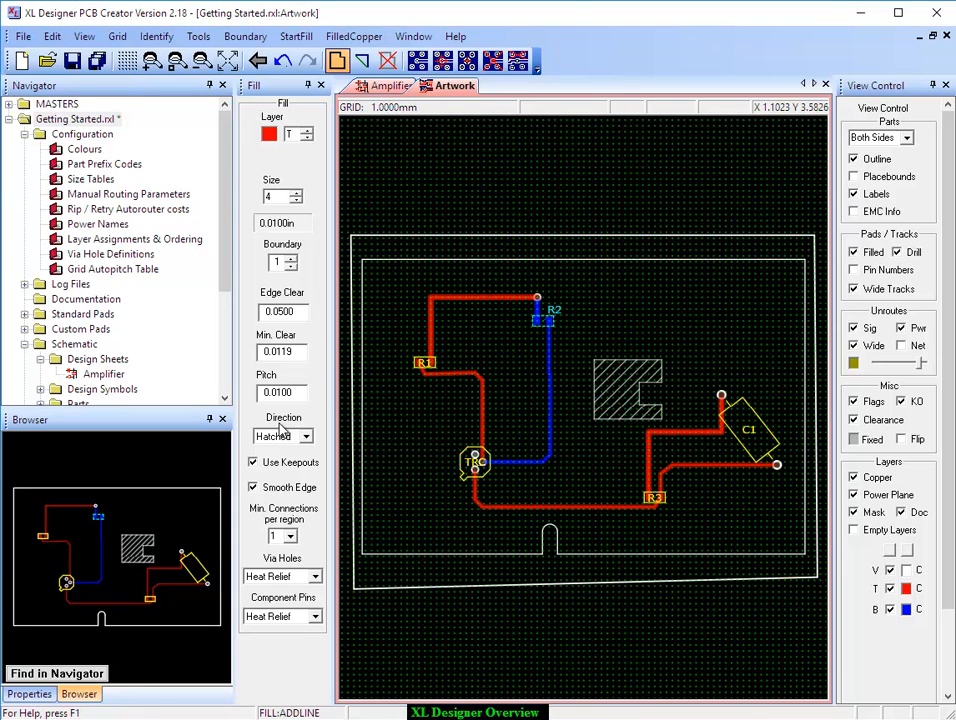
Step: Flood fill the top layer inside the boundary with copper for signal V+
left_click(419, 63)
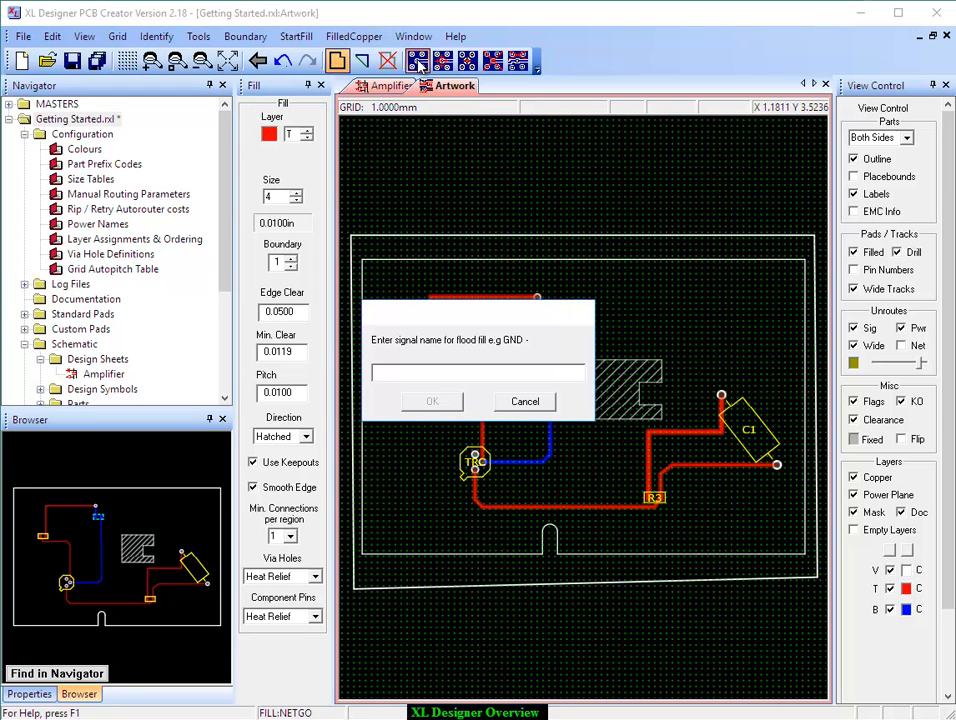
type("V+")
key("Return")
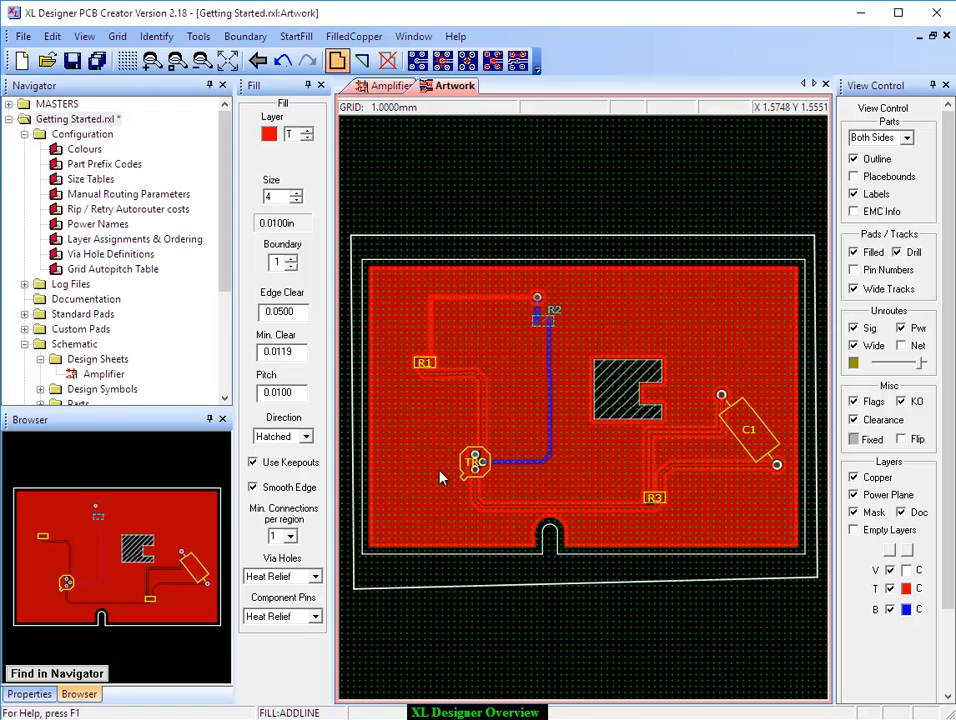
Step: Hide the bottom layer and examine the heat relief around the via above R2
scroll(534, 298, "up", 4)
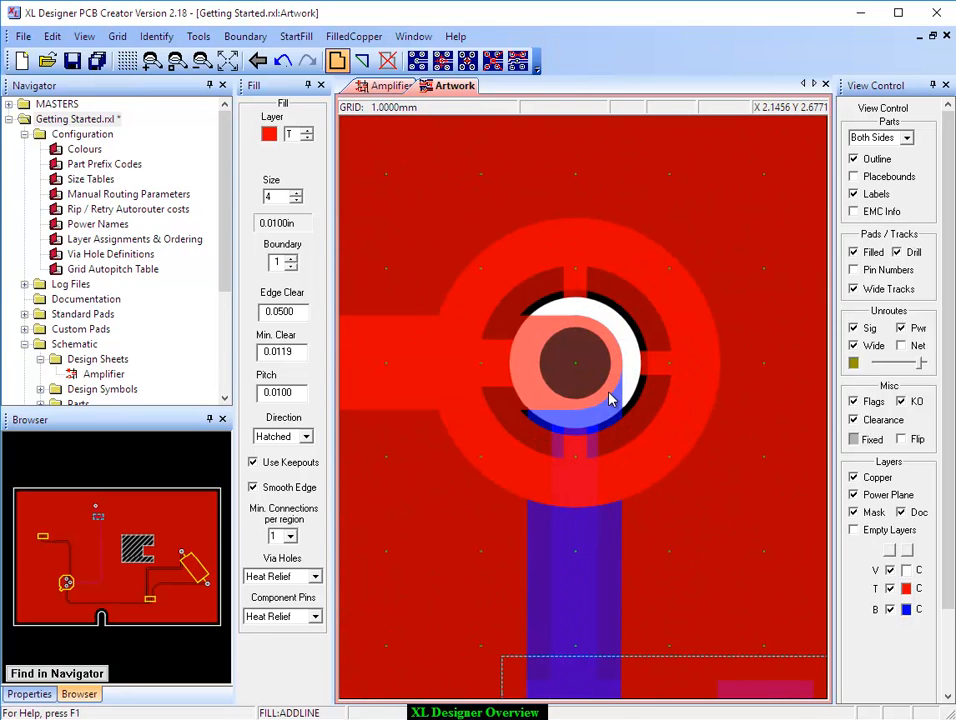
left_click(890, 609)
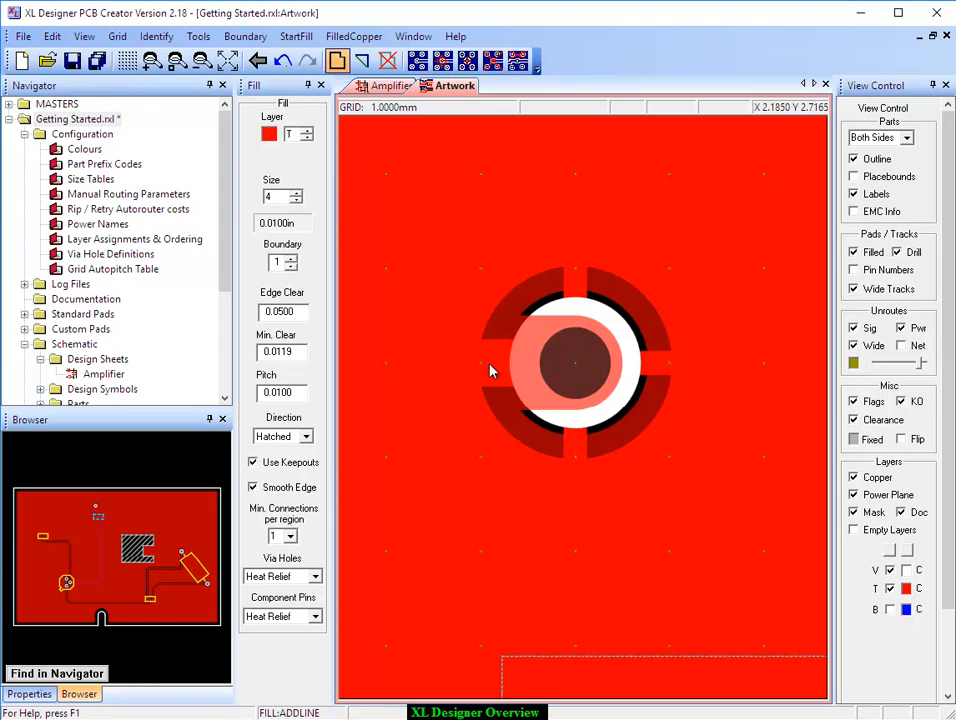
key("Home")
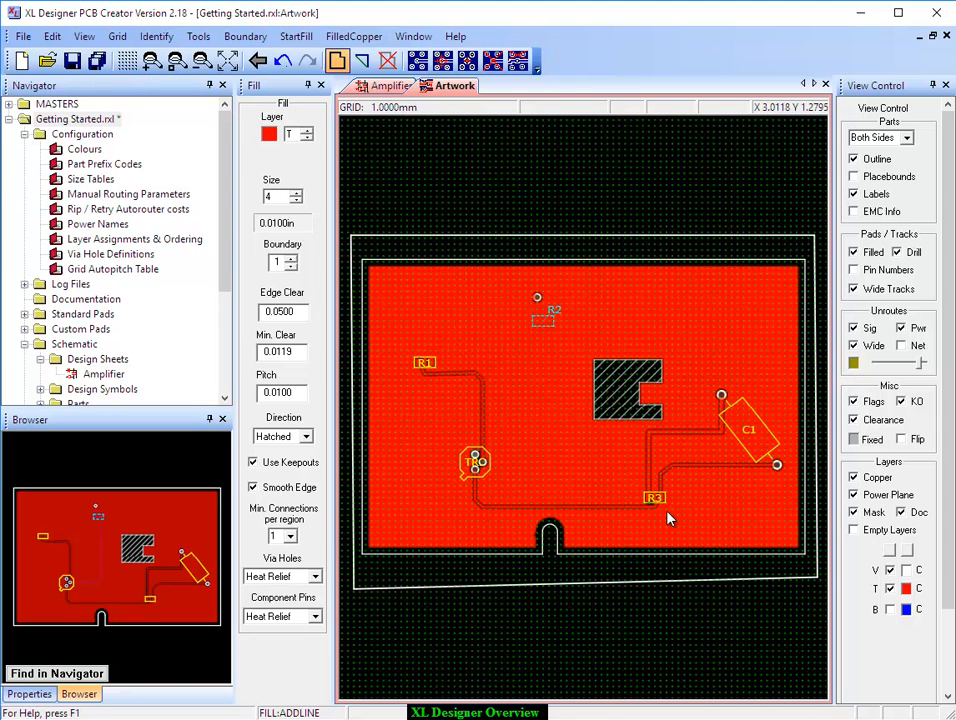
Step: Examine the copper gap around C1's lower pad and turn off the net clearance display
scroll(782, 463, "up", 1)
scroll(568, 433, "up", 1)
scroll(581, 388, "up", 1)
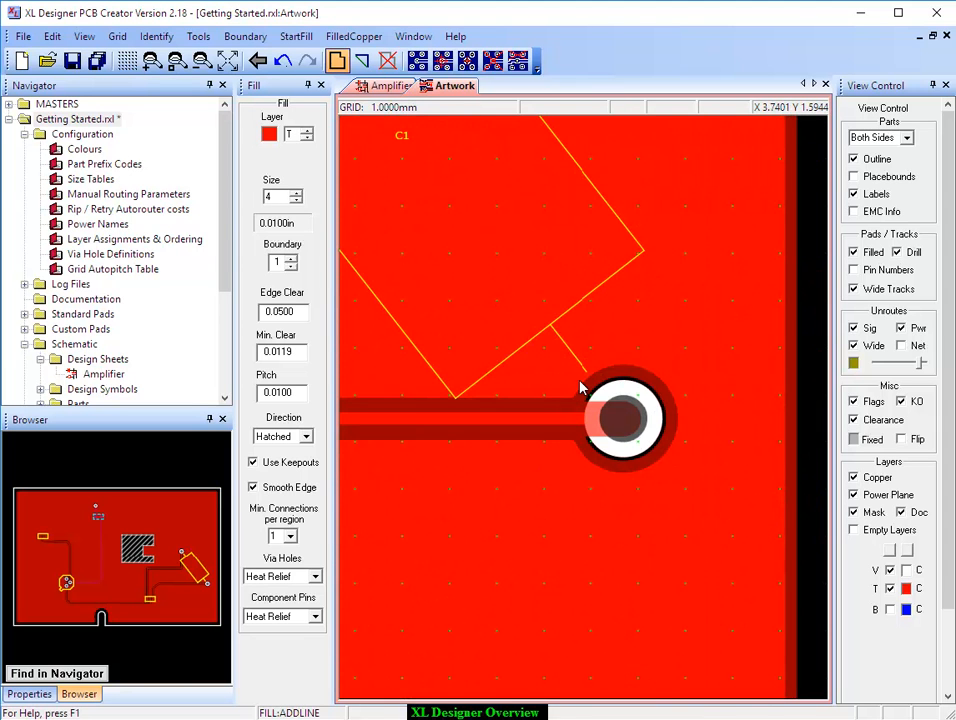
left_click(84, 37)
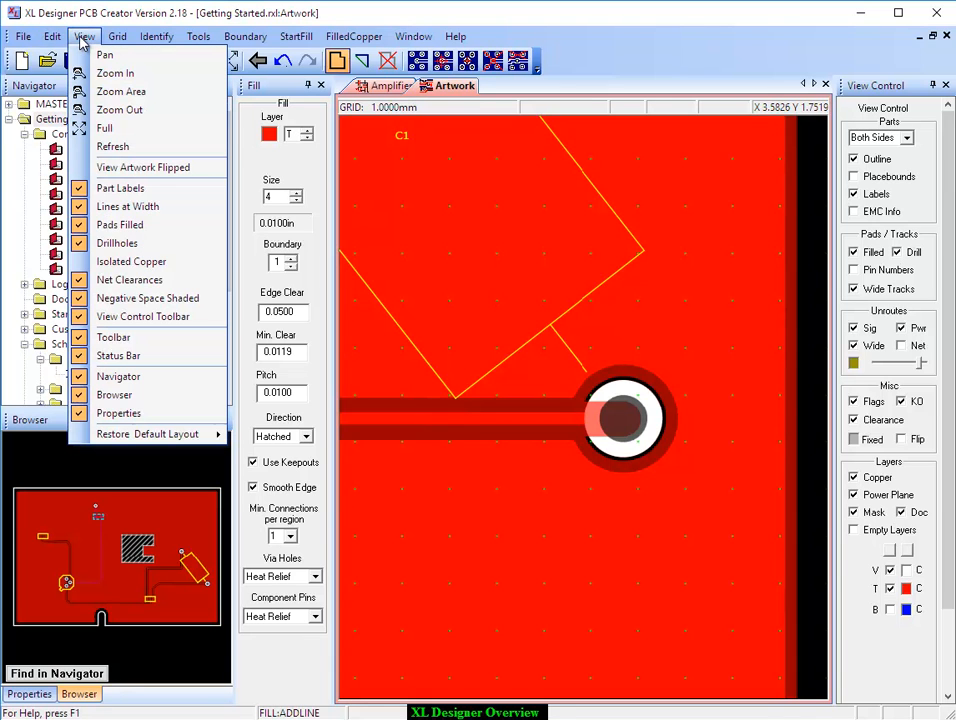
left_click(143, 282)
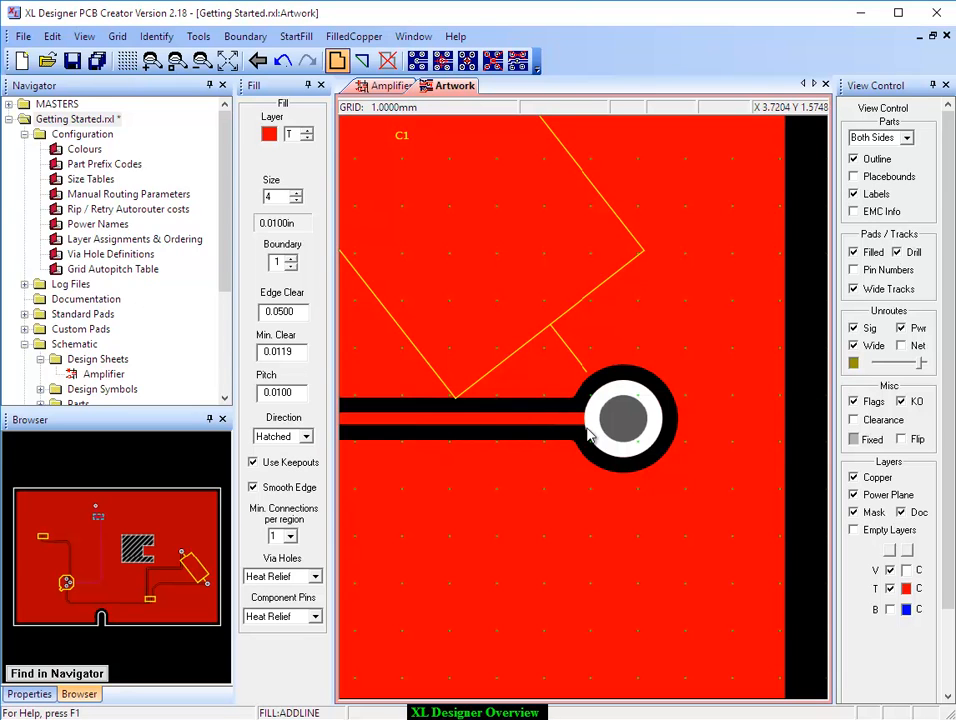
Step: Inspect the copper fill's gaps around the keepout, tracks and pads from R3 across to R1 and the transistor
key("Home")
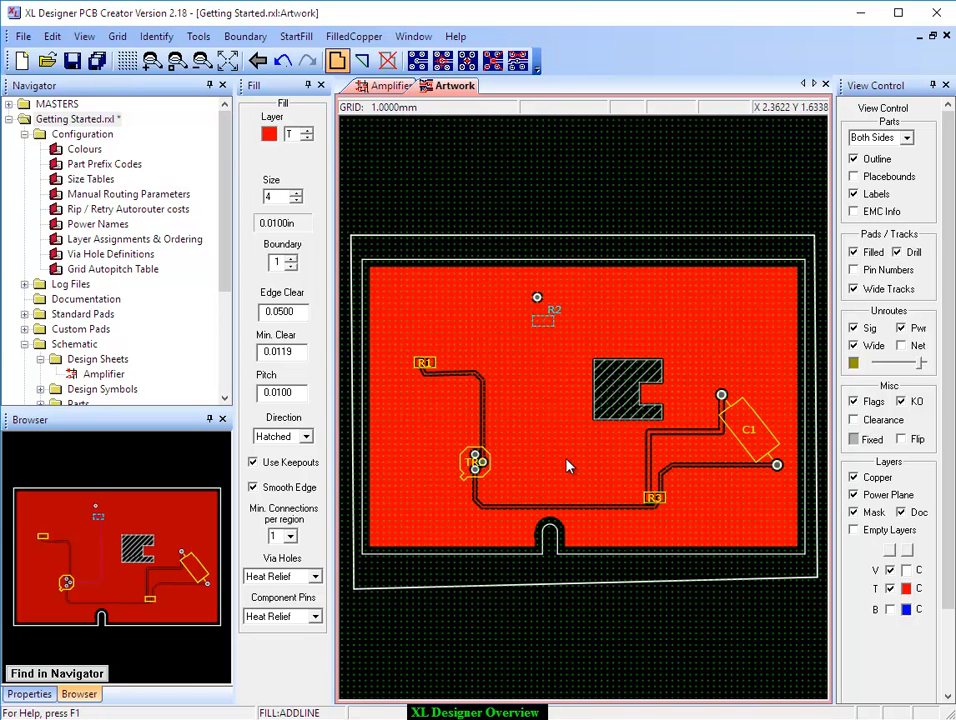
scroll(604, 401, "up", 1)
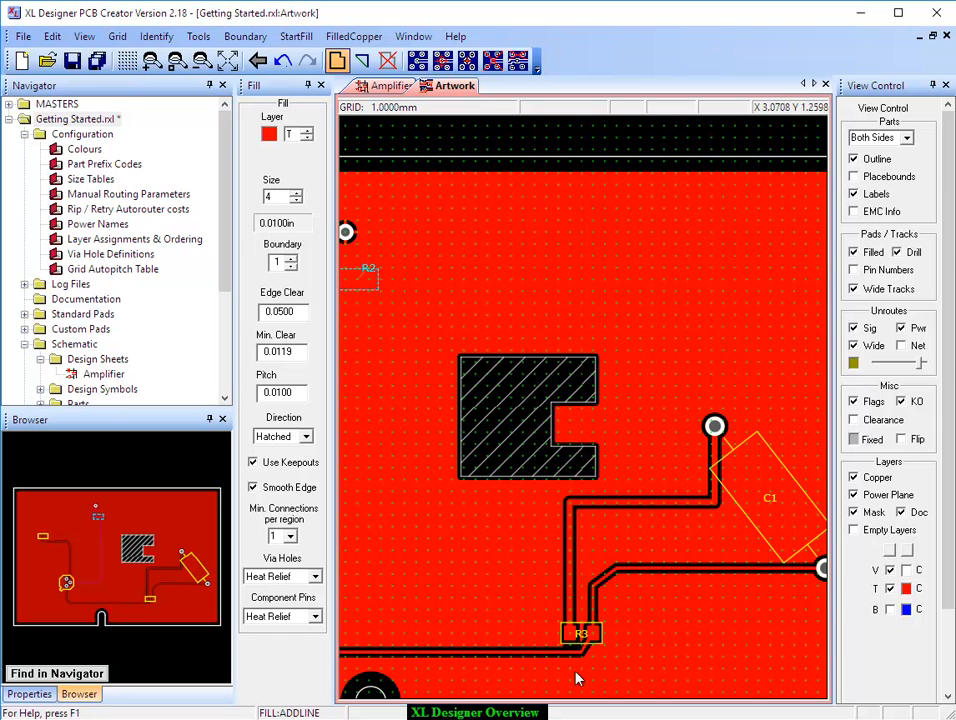
middle_click(434, 606)
middle_click(390, 478)
middle_click(608, 118)
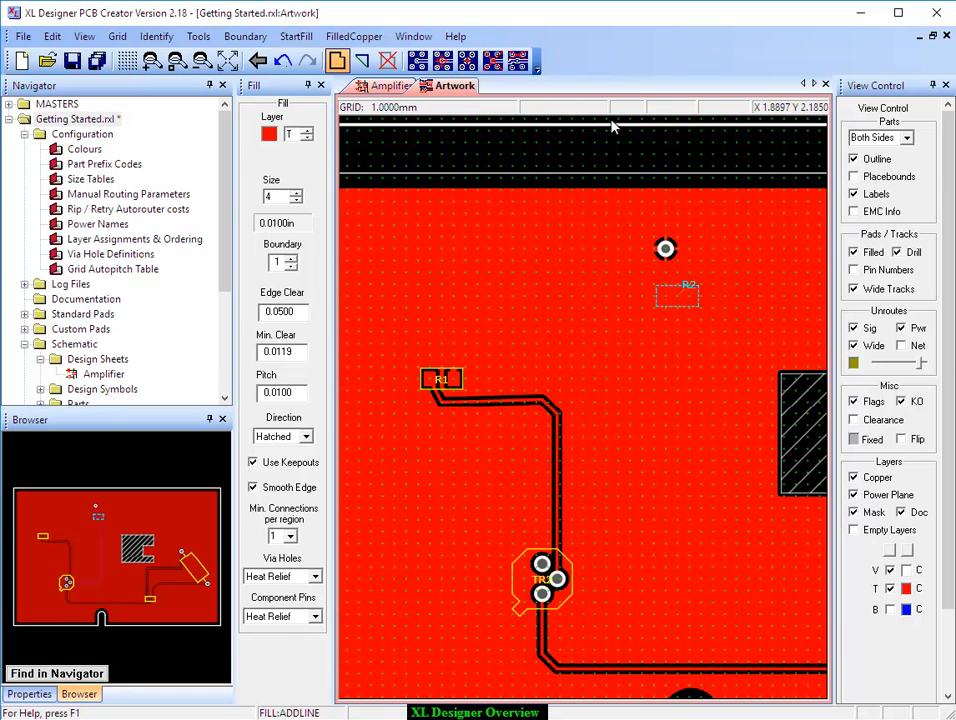
scroll(446, 388, "up", 1)
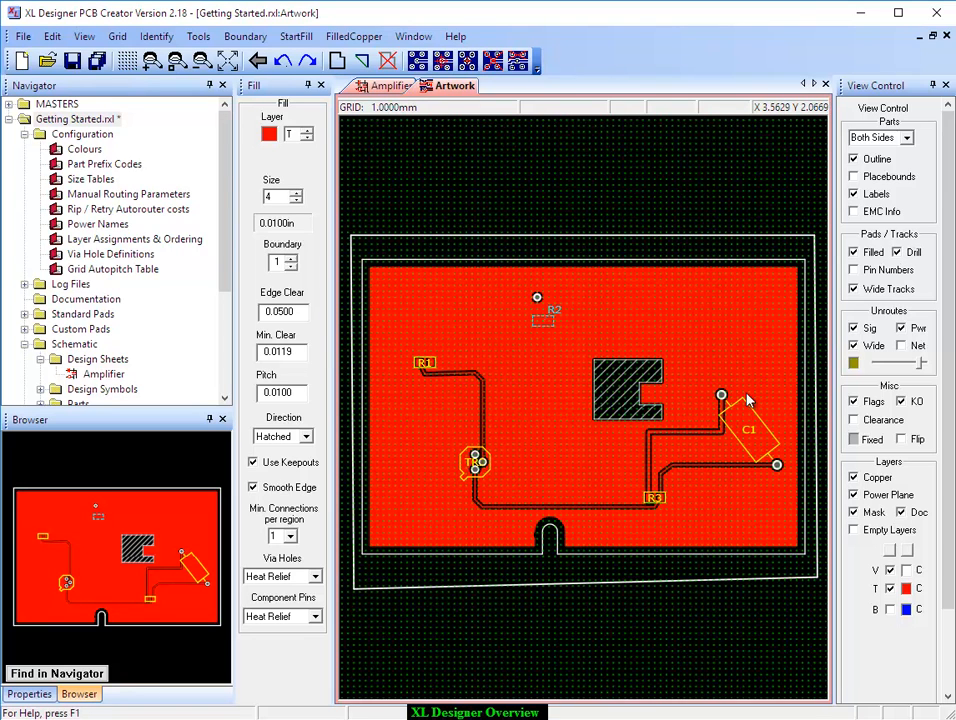
Step: Hide the part outlines and part labels in the artwork view
left_click(872, 159)
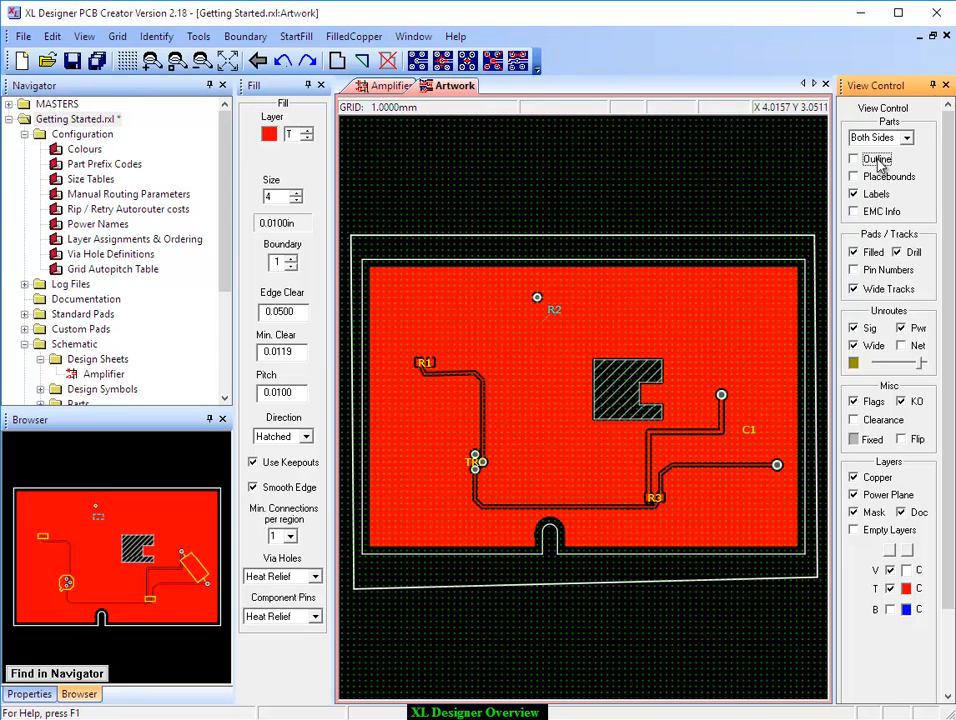
left_click(872, 195)
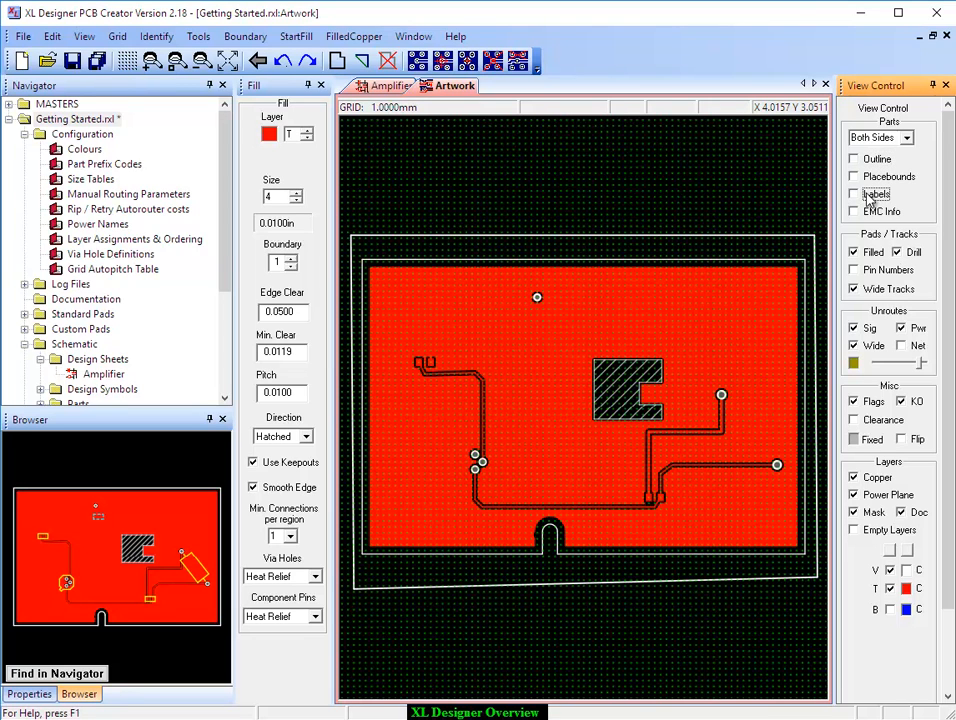
left_click(870, 195)
left_click(869, 160)
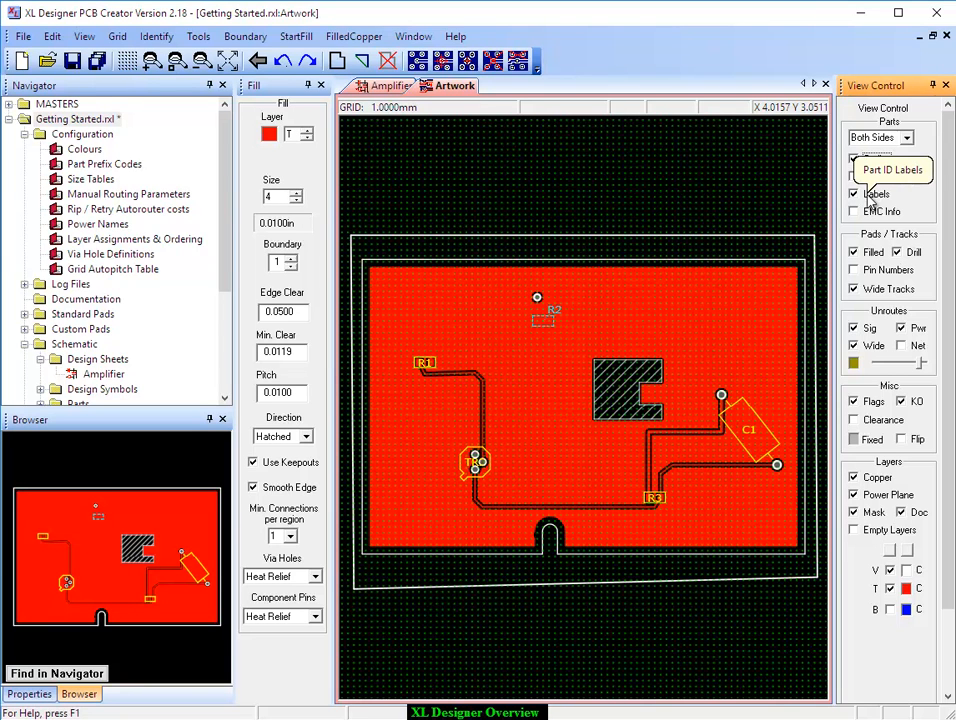
left_click(870, 194)
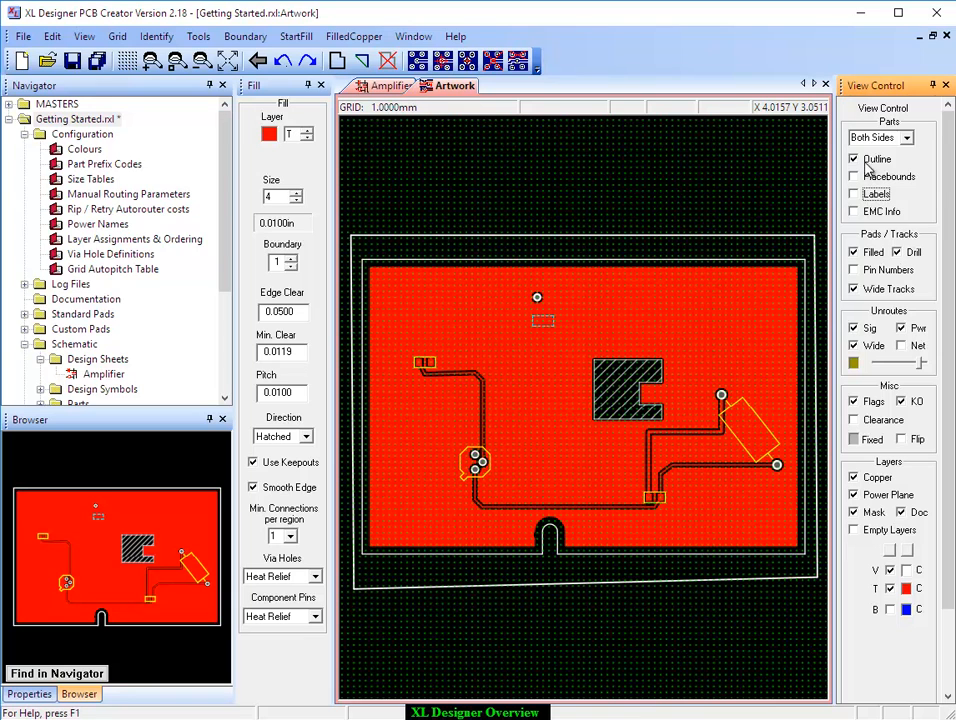
left_click(869, 162)
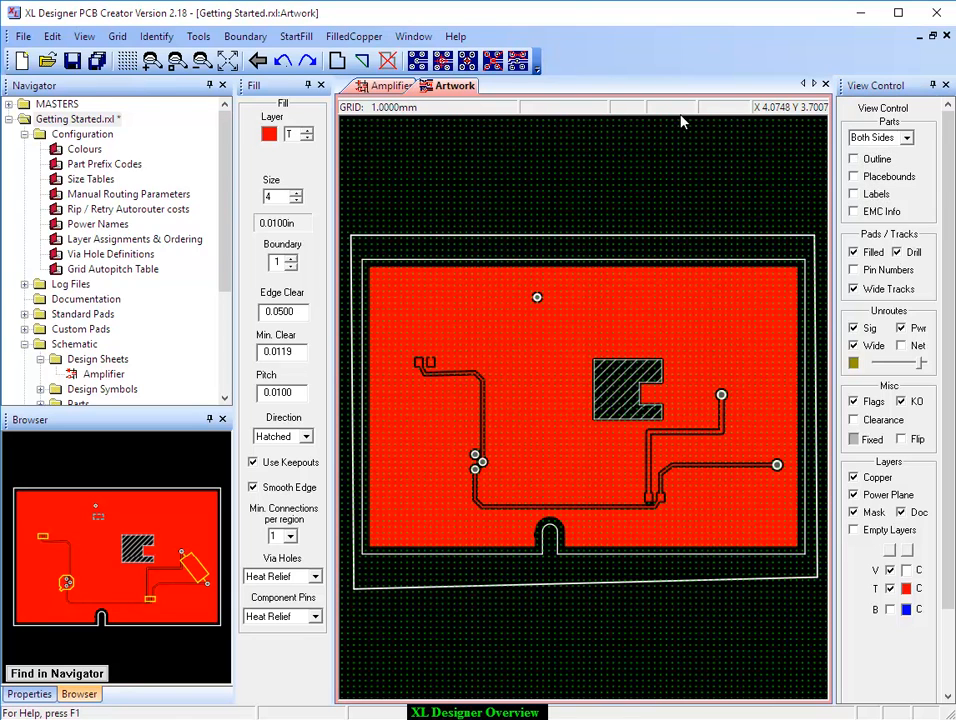
Step: Set up silk screen generation with component labels on layer 1 and component outlines on layer 2
left_click(198, 37)
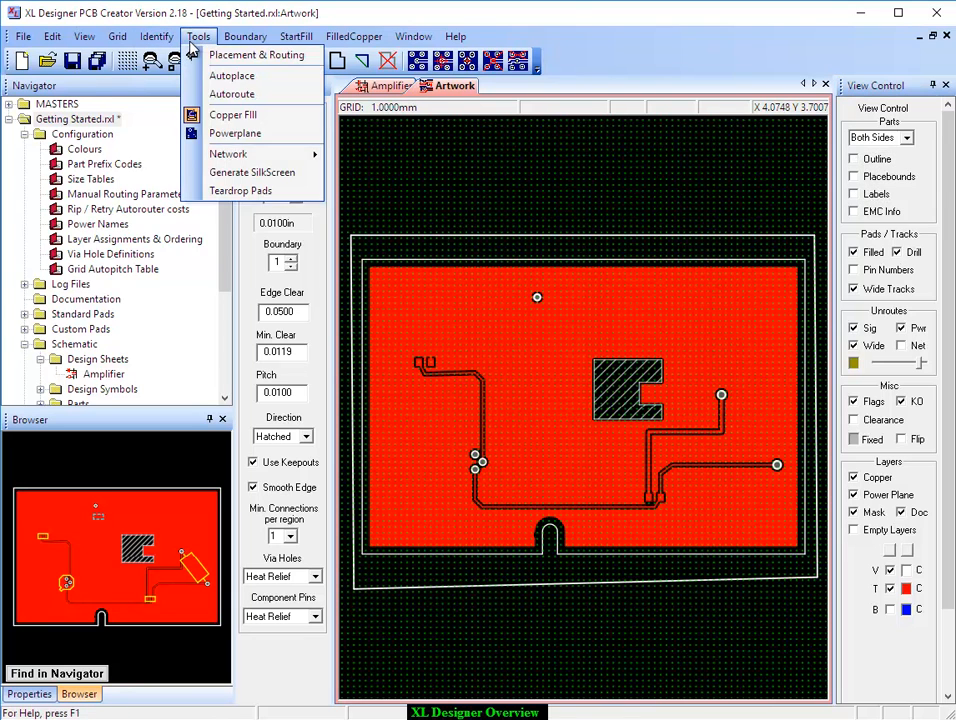
left_click(231, 175)
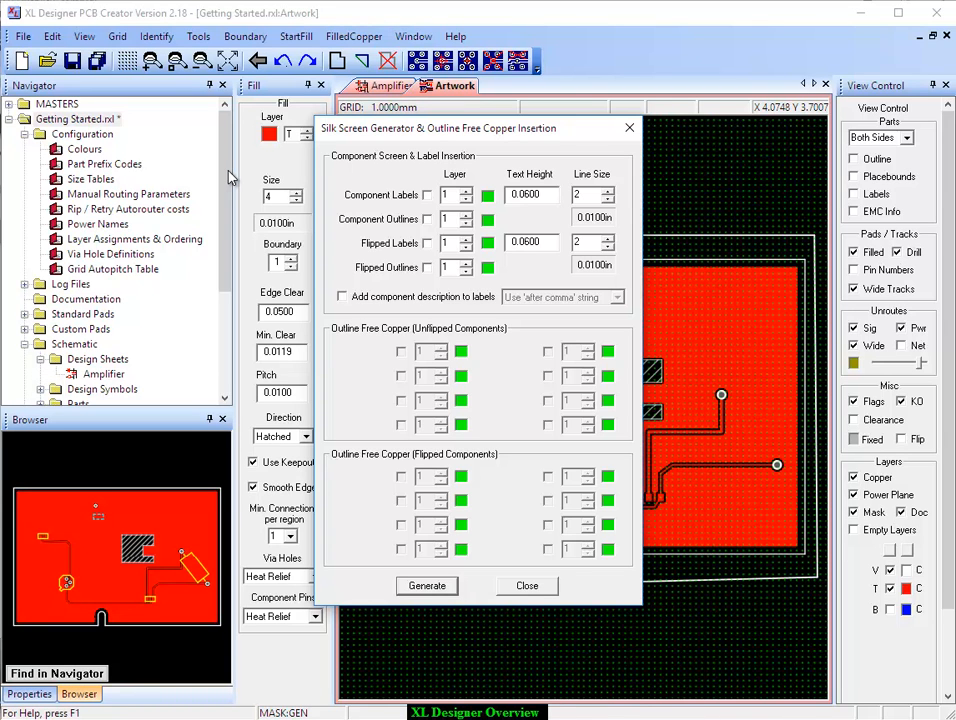
left_click(427, 196)
left_click(426, 220)
left_click(426, 220)
left_click(466, 215)
Step: Enable flipped labels on layer 3 and flipped outlines on layer 4 for the silk screen
left_click(427, 243)
left_click(427, 268)
left_click(465, 240)
left_click(465, 240)
left_click(465, 264)
left_click(465, 264)
left_click(465, 264)
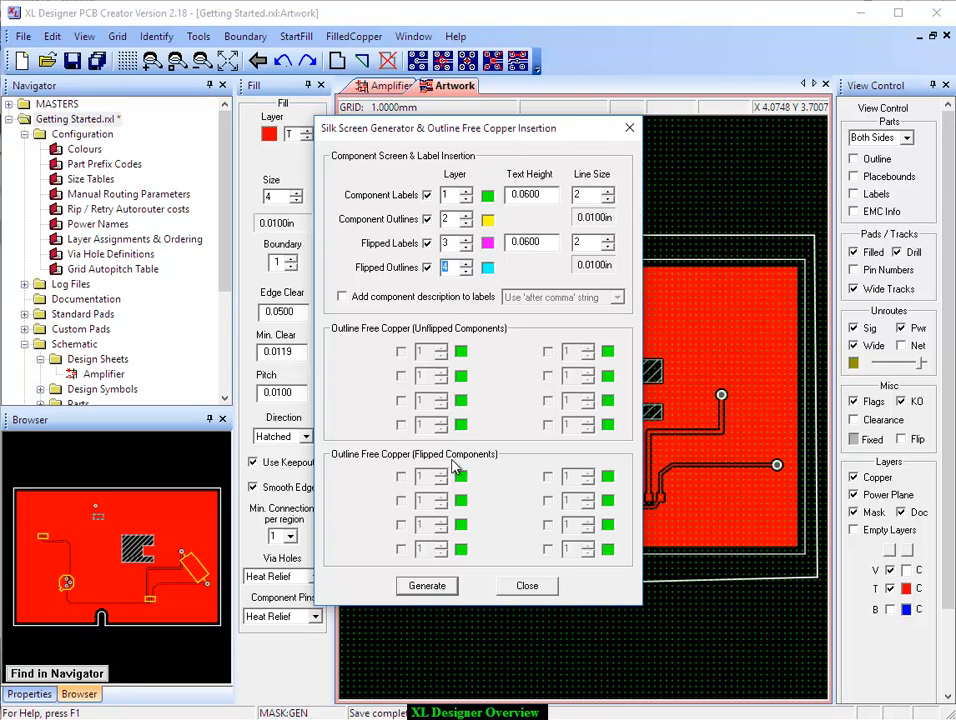
Step: Generate the silk screen with the chosen layers and close the generator
left_click(428, 587)
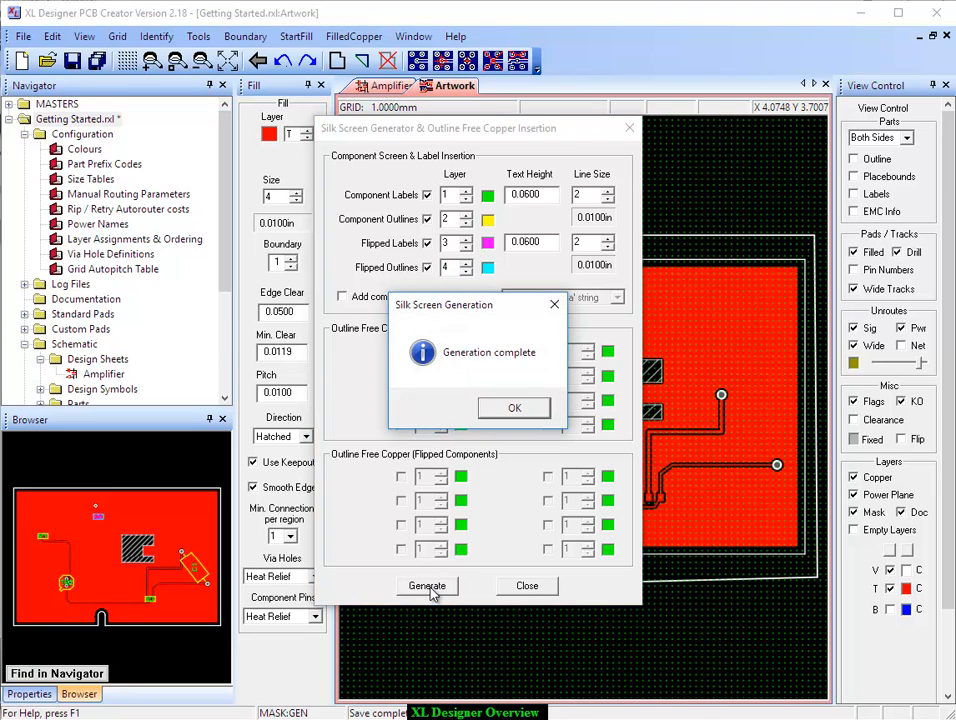
left_click(514, 408)
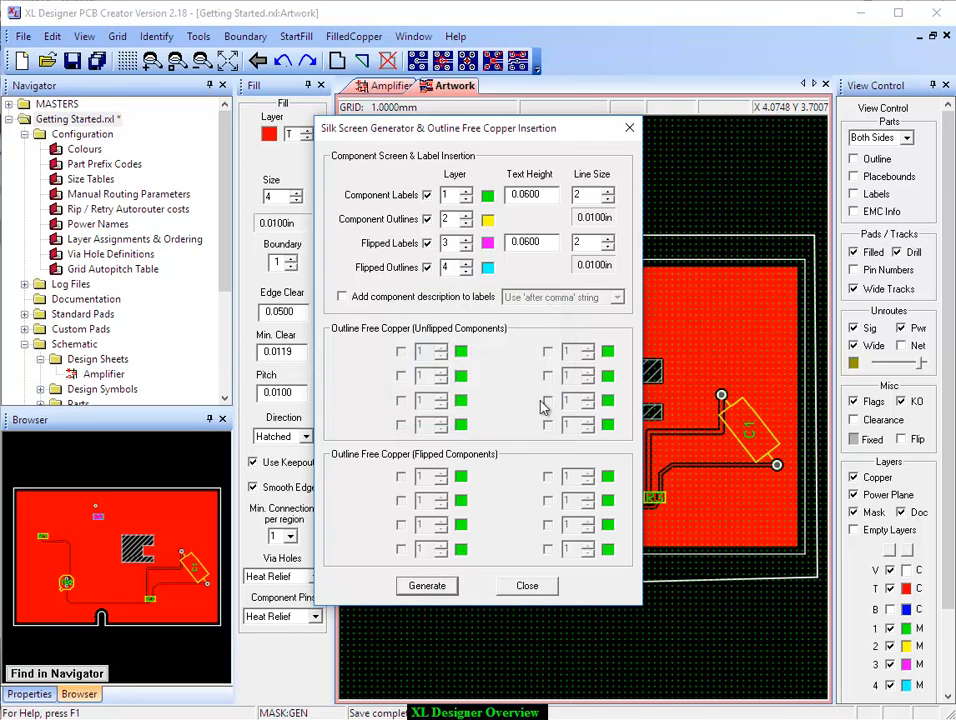
left_click(629, 130)
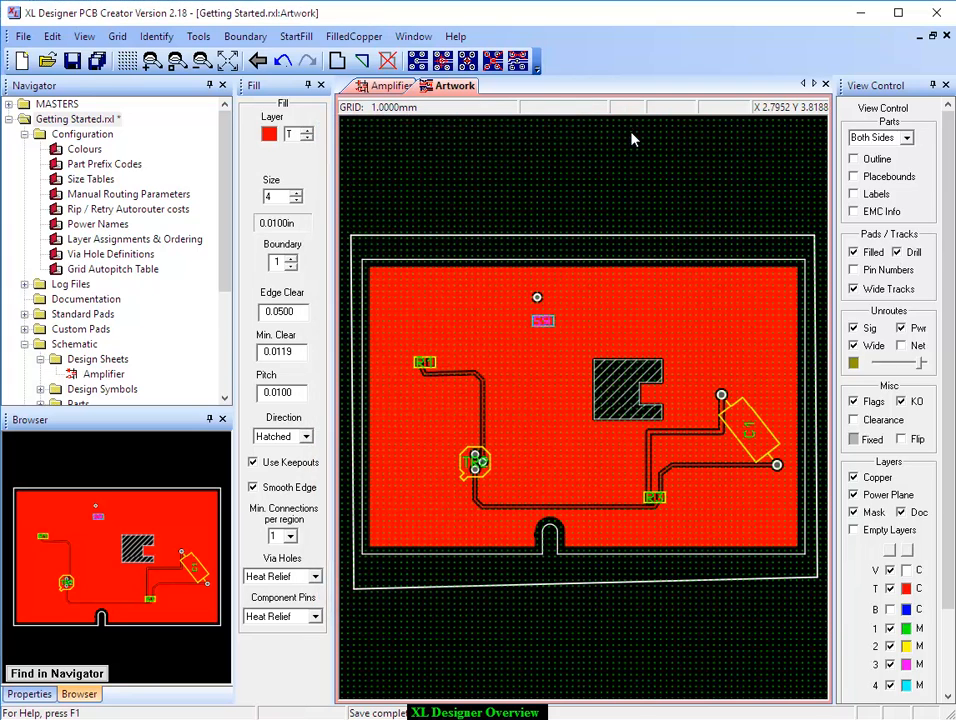
Step: Hide silk screen layers 3 and 4, keeping the bottom copper layer hidden
left_click(891, 611)
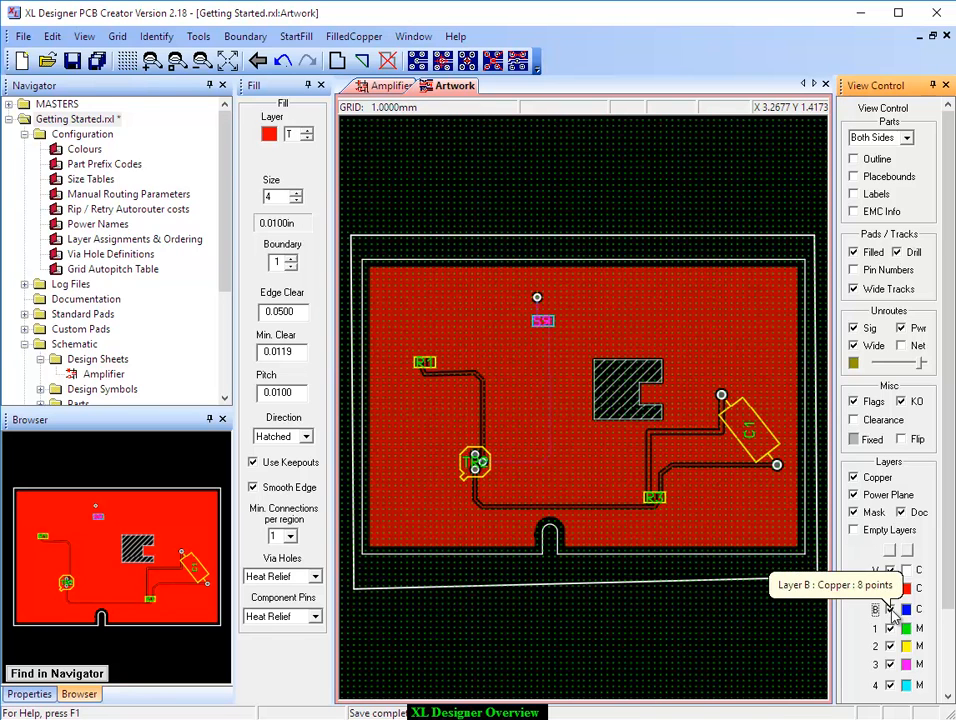
left_click(891, 664)
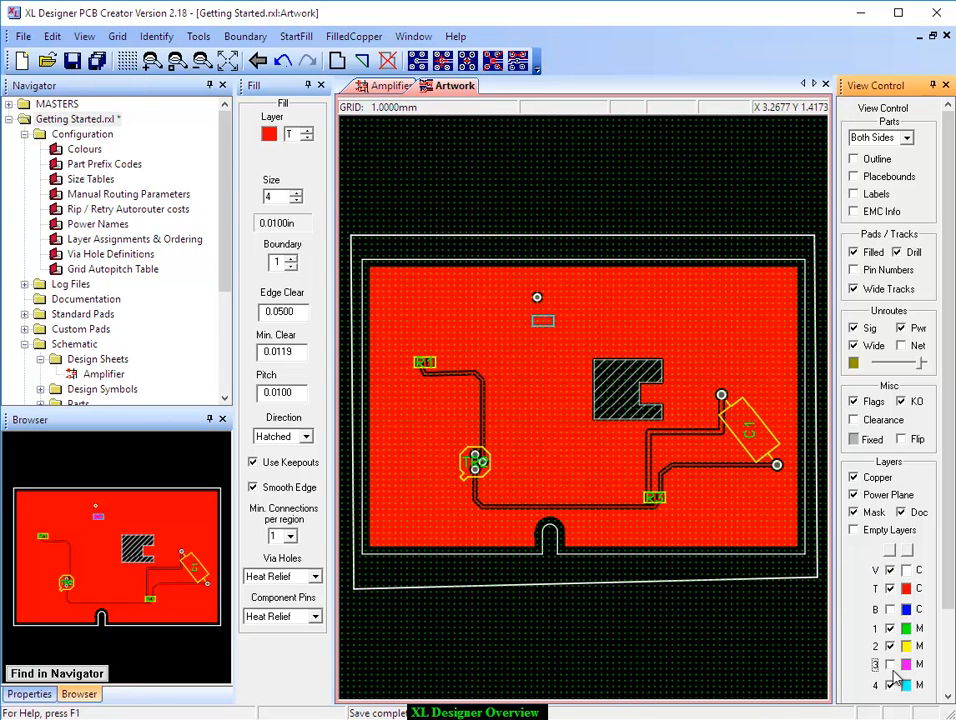
left_click(891, 685)
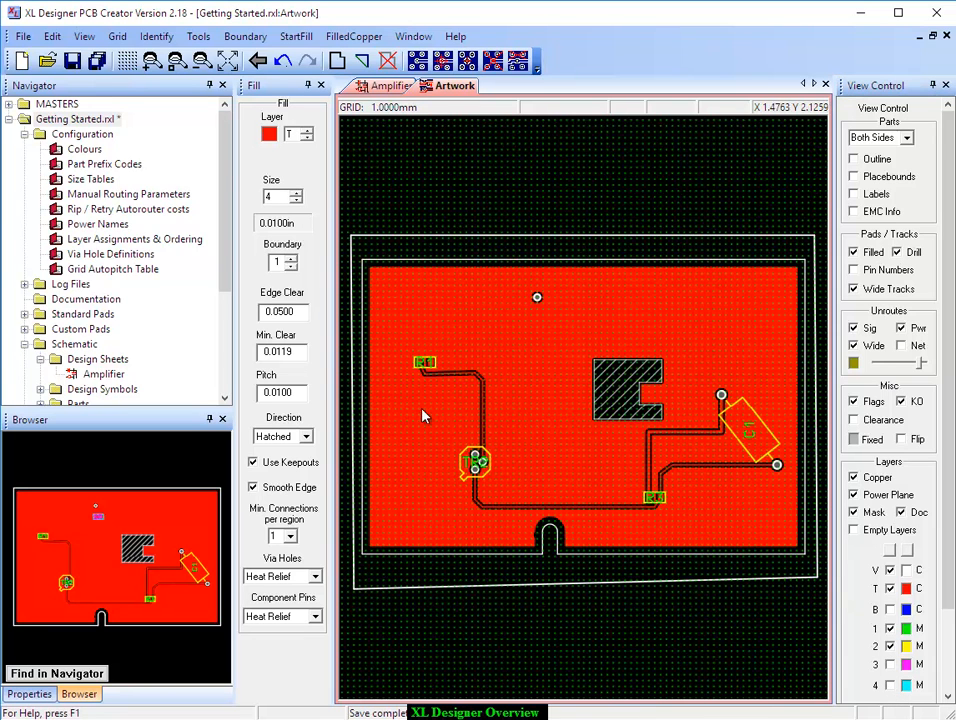
Step: Return to placement and routing and move the R1 silk screen label above its component outline
scroll(427, 364, "up", 1)
scroll(591, 443, "up", 1)
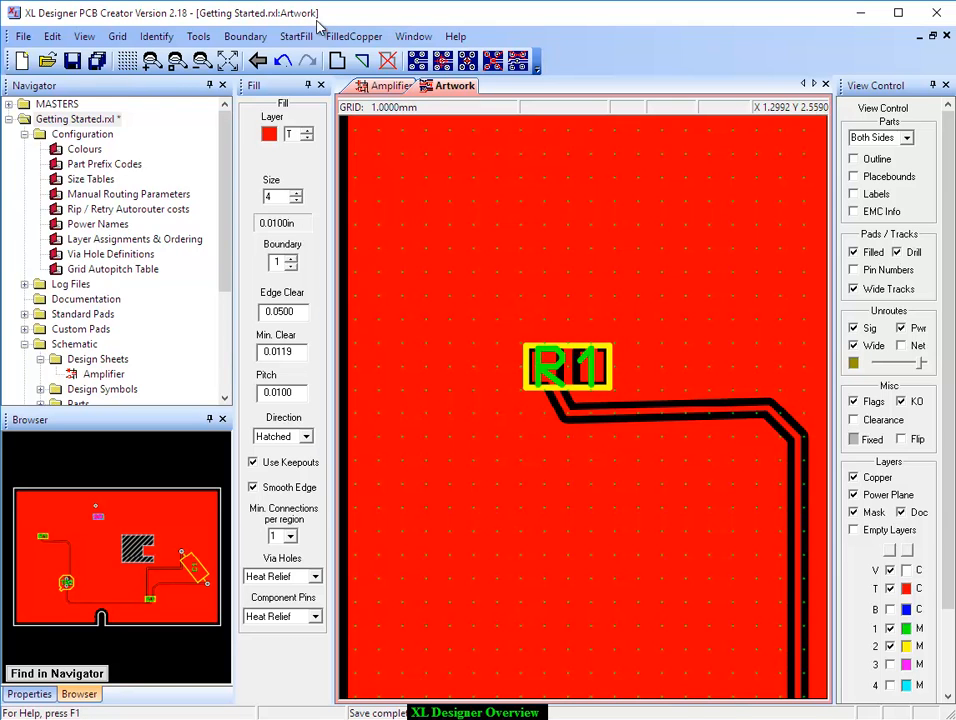
left_click(258, 62)
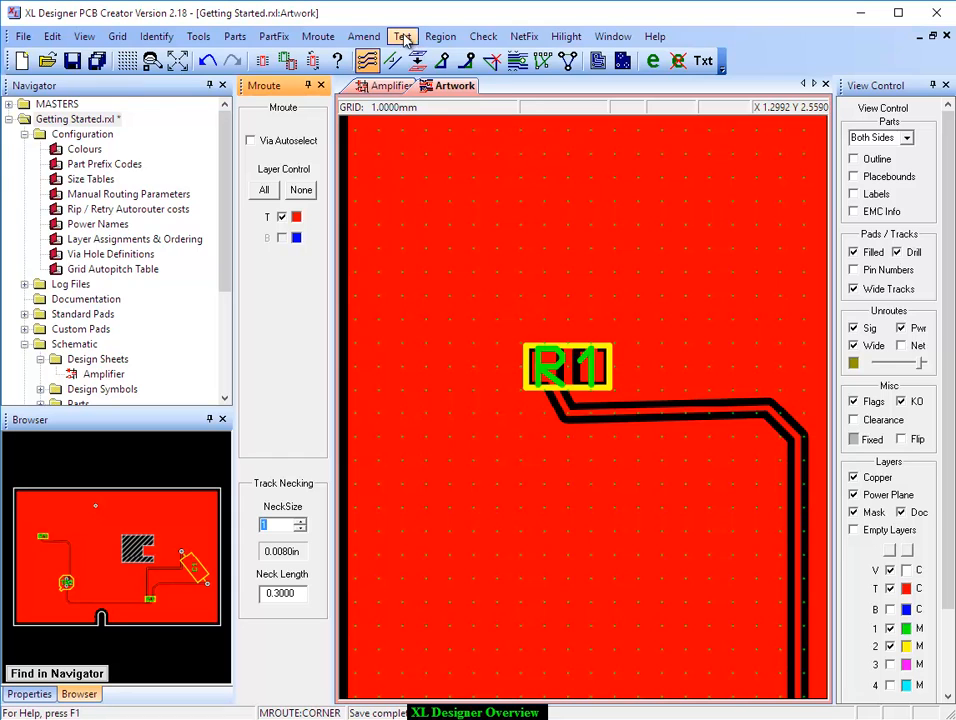
left_click(402, 36)
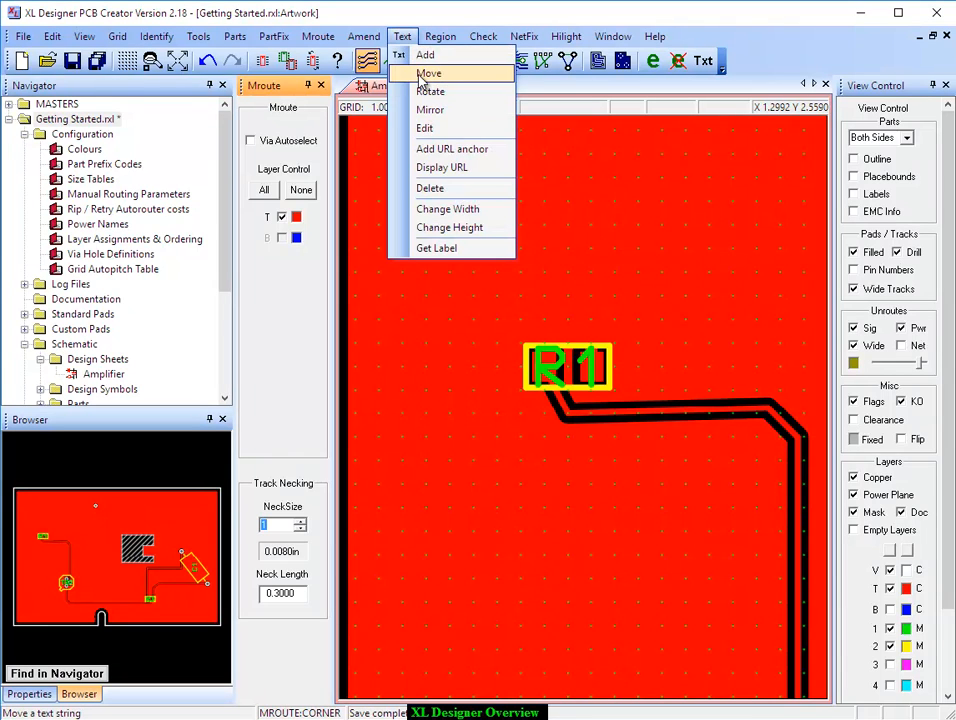
left_click(430, 74)
left_click(541, 371)
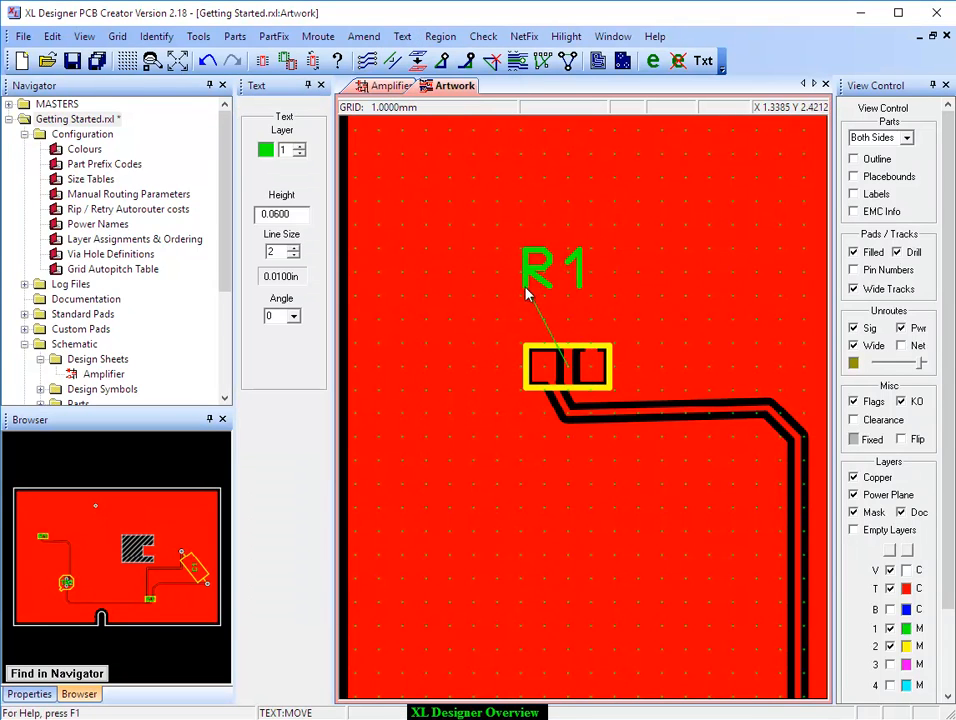
left_click(523, 312)
Step: Turn the C1 label horizontal beside the capacitor's upper right edge, and move the R3 label to the right of its outline
scroll(615, 357, "down", 2)
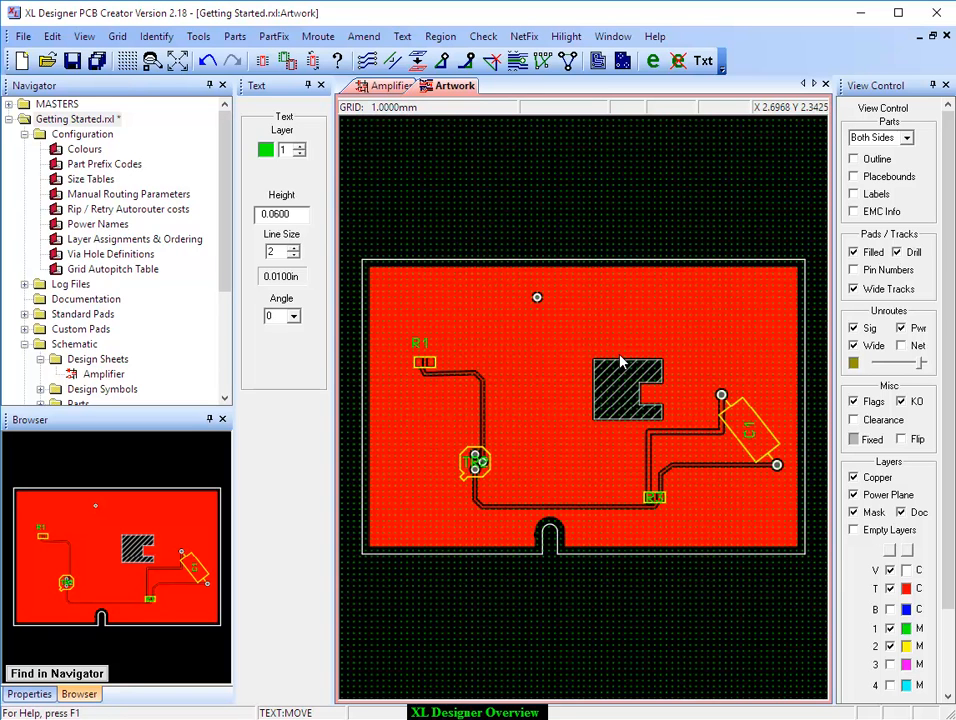
scroll(722, 428, "up", 1)
left_click(642, 417)
key("r")
key("r")
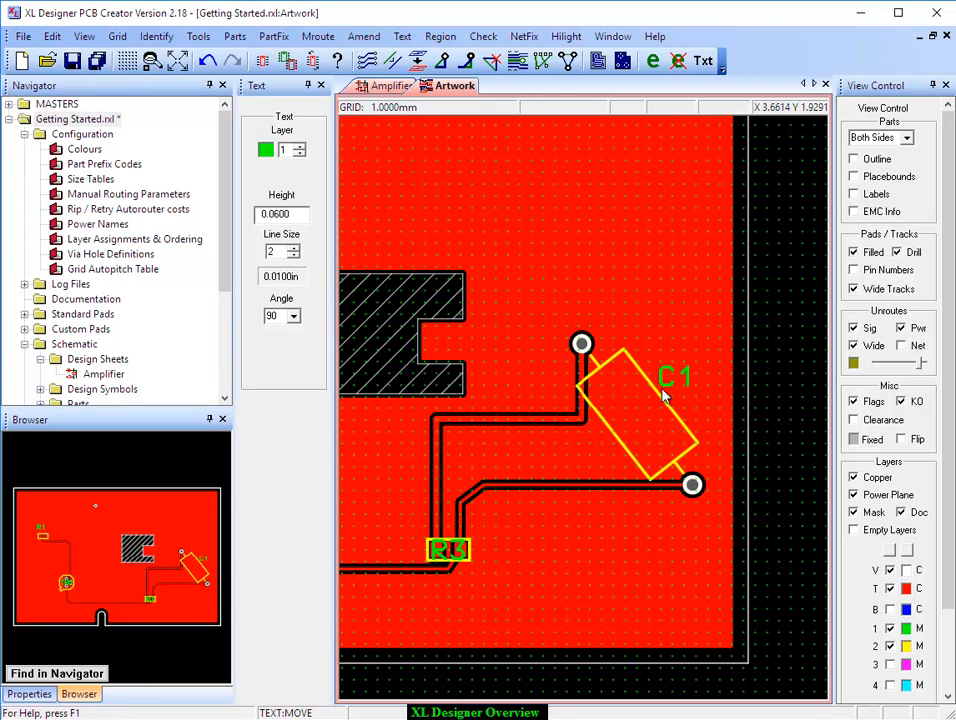
left_click(436, 549)
left_click(484, 556)
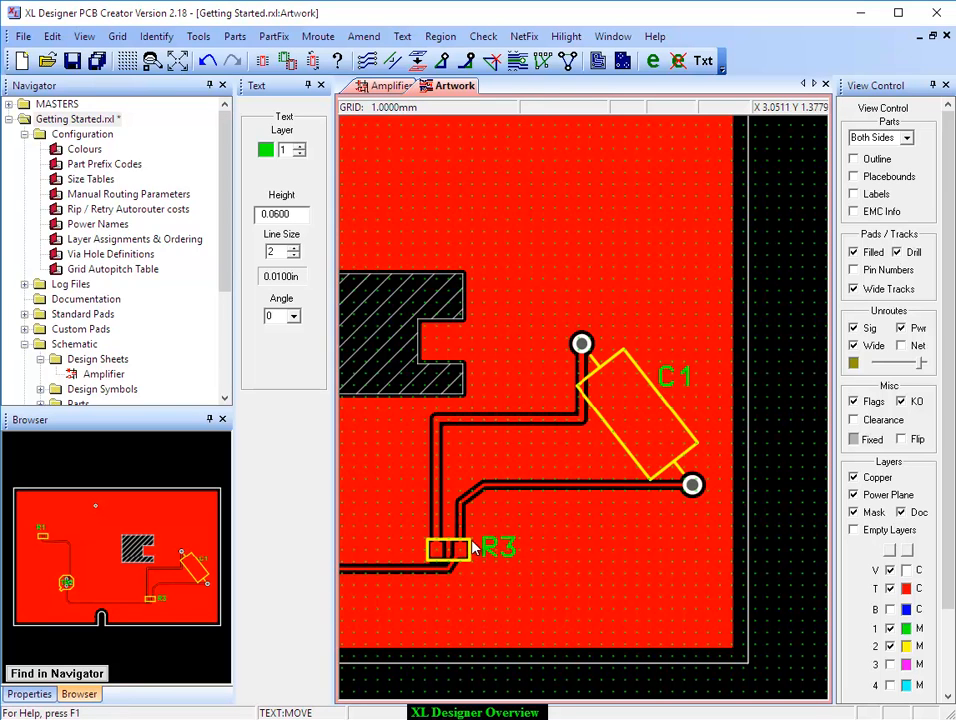
Step: Move the TR2 label to the left of the transistor outline
scroll(488, 485, "down", 3)
scroll(484, 468, "up", 3)
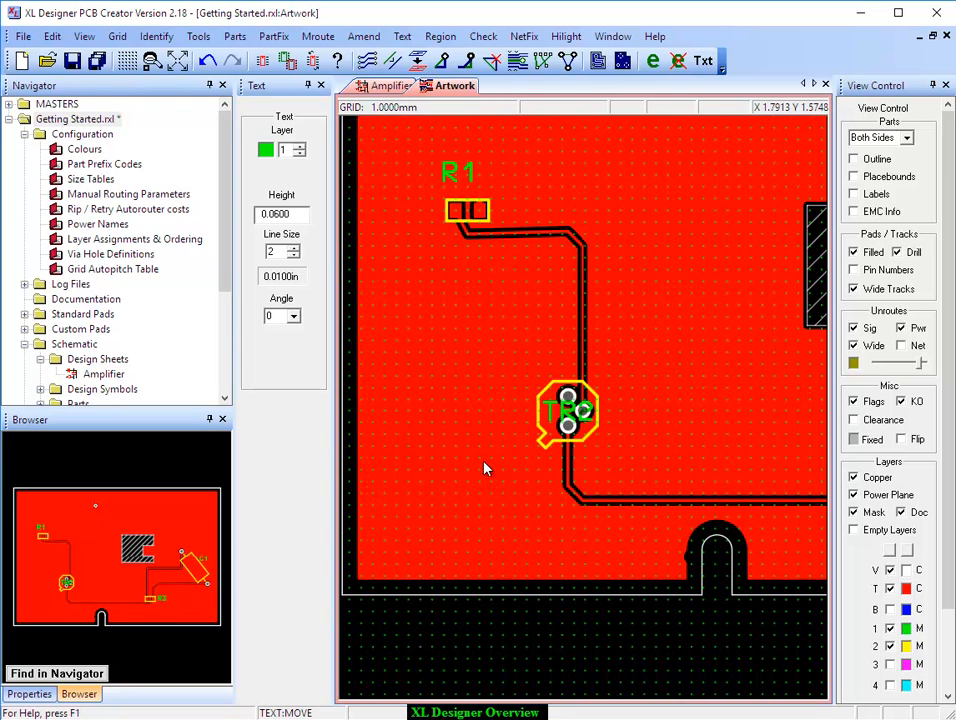
scroll(484, 468, "up", 2)
left_click(690, 362)
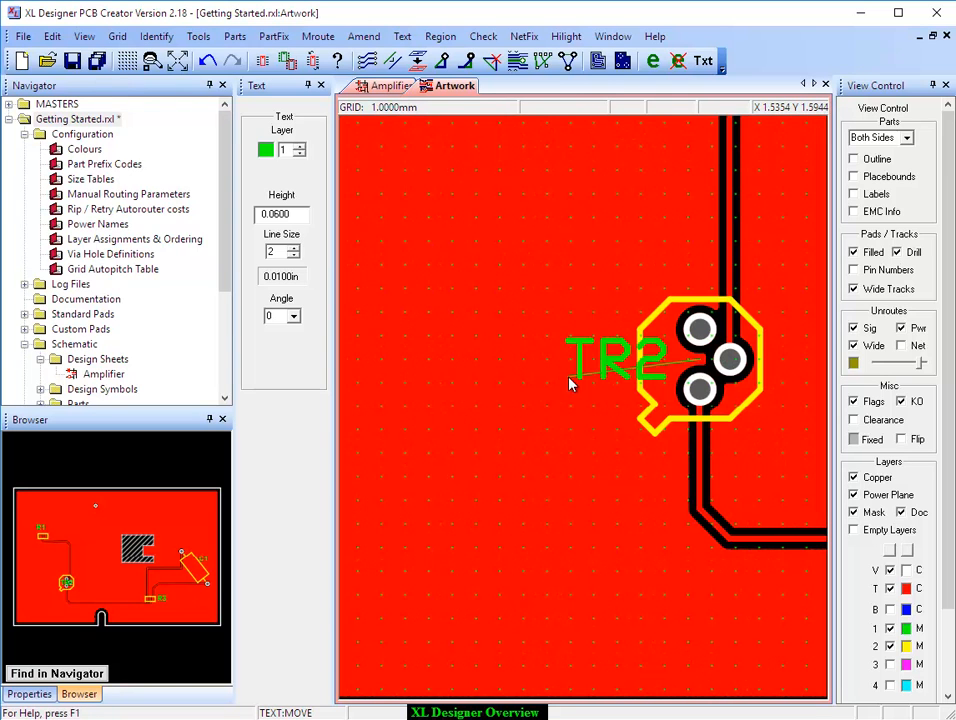
left_click(519, 373)
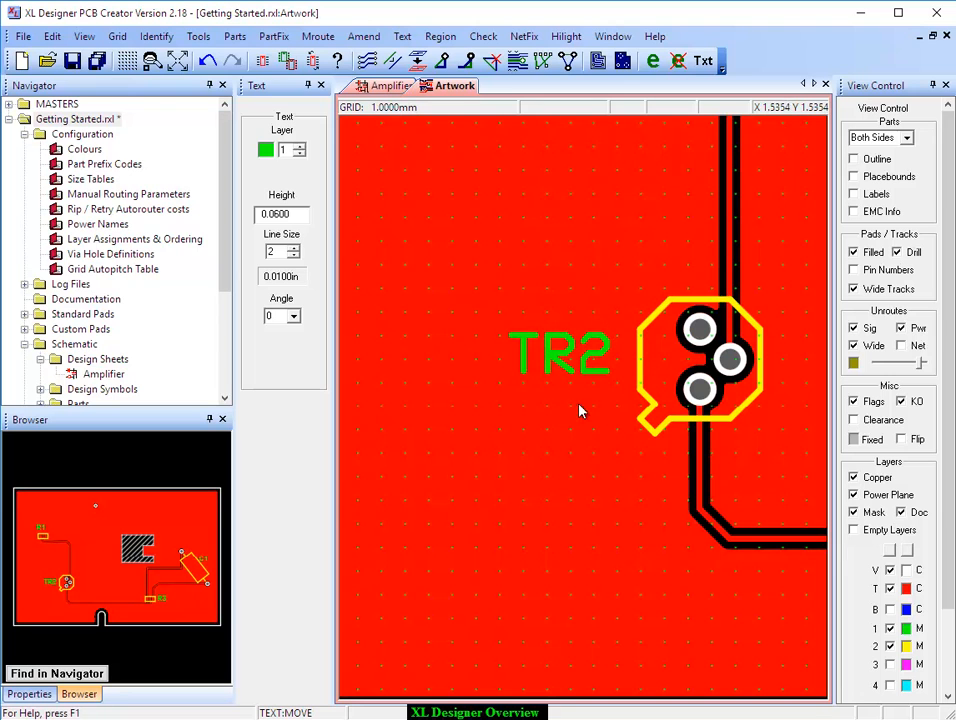
scroll(715, 383, "down", 3)
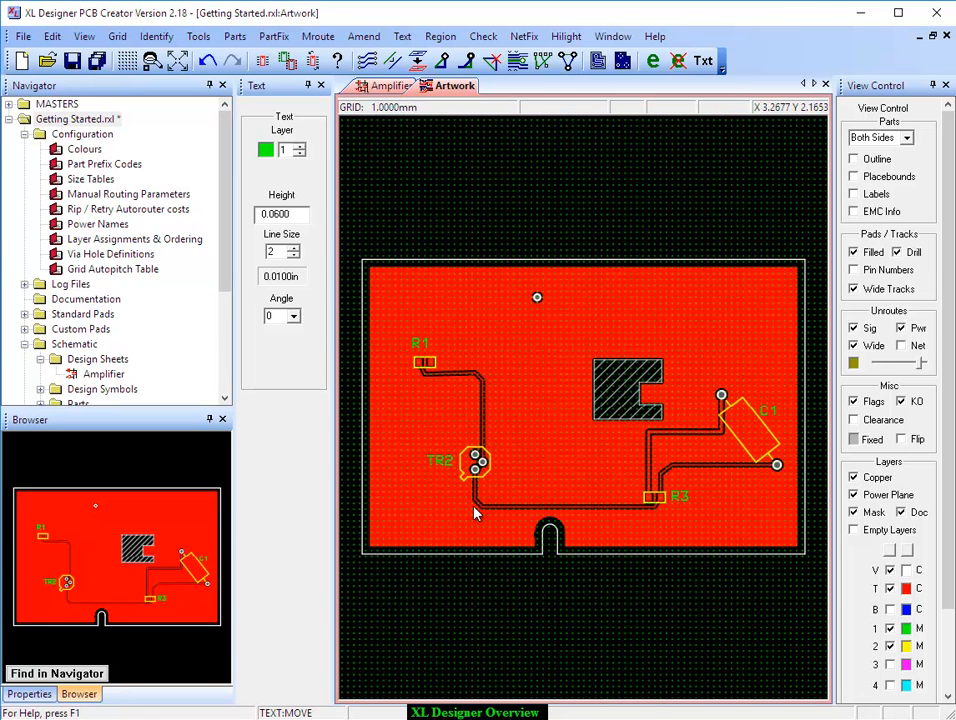
Step: List the artwork's layer properties, hide layers T, 1 and 2, and show layers B, 3 and 4
left_click(40, 697)
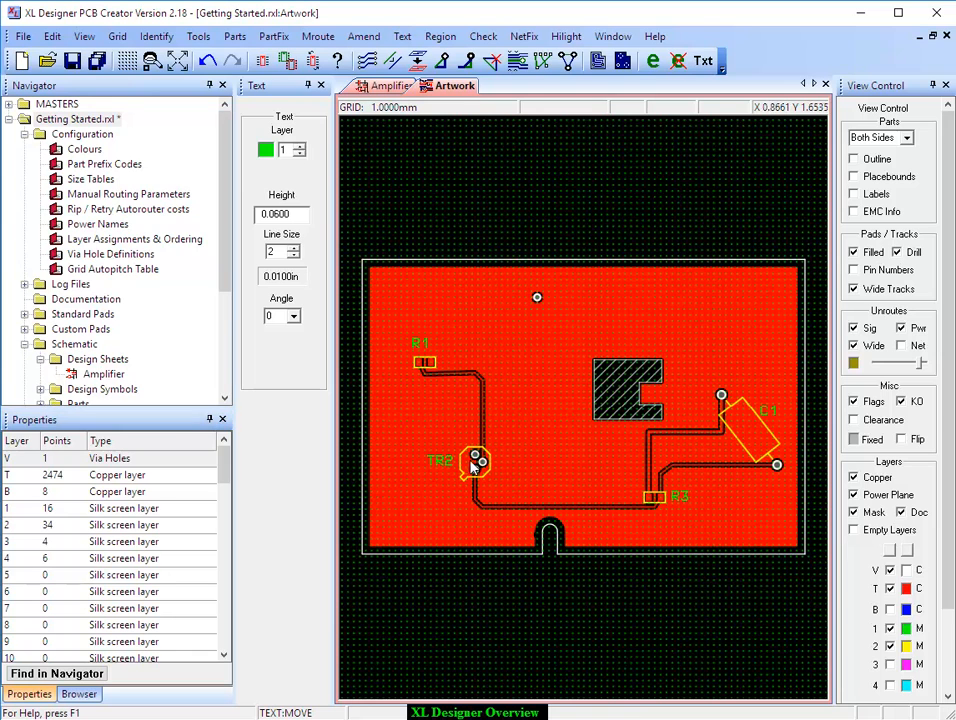
left_click(889, 589)
left_click(889, 609)
left_click(889, 628)
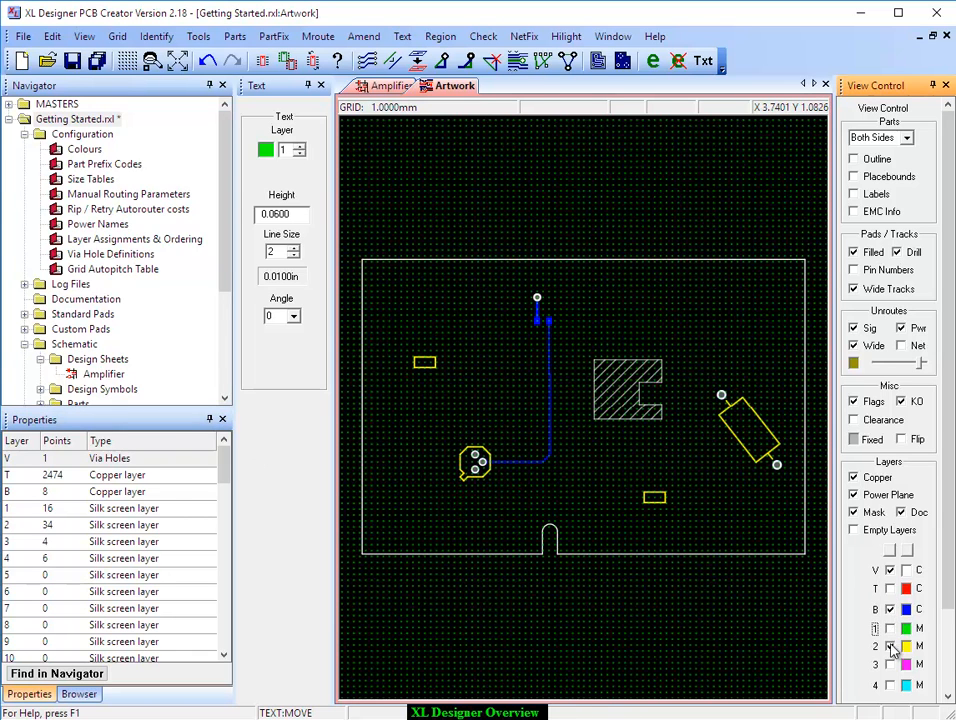
left_click(889, 646)
left_click(889, 664)
left_click(889, 685)
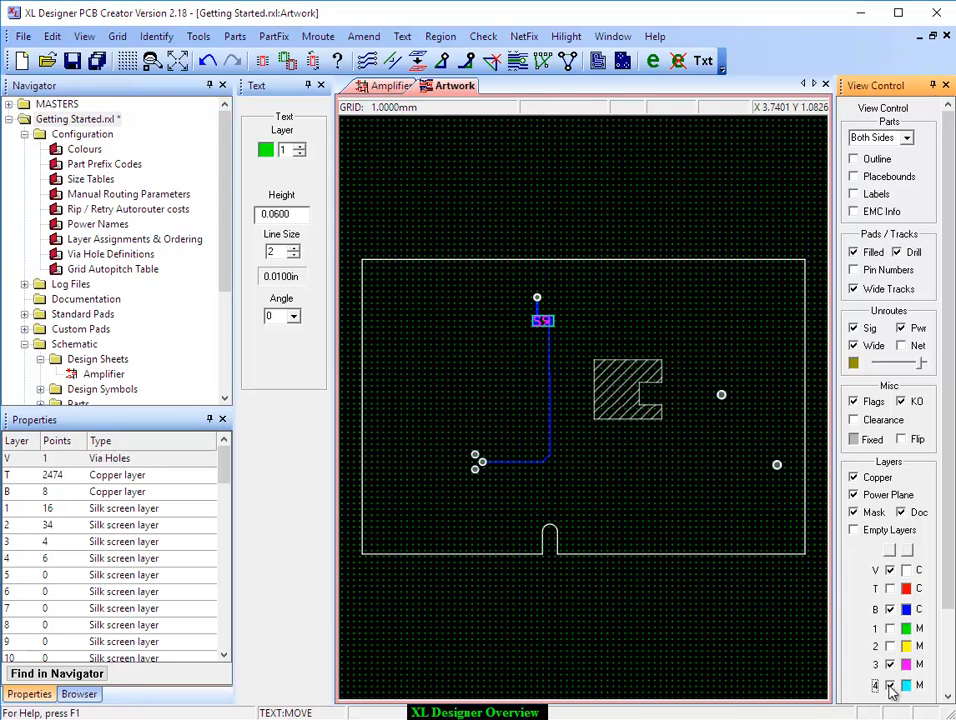
Step: Set the text layer to 3 and move the mirrored R2 label to the upper right of its outline
scroll(549, 340, "up", 3)
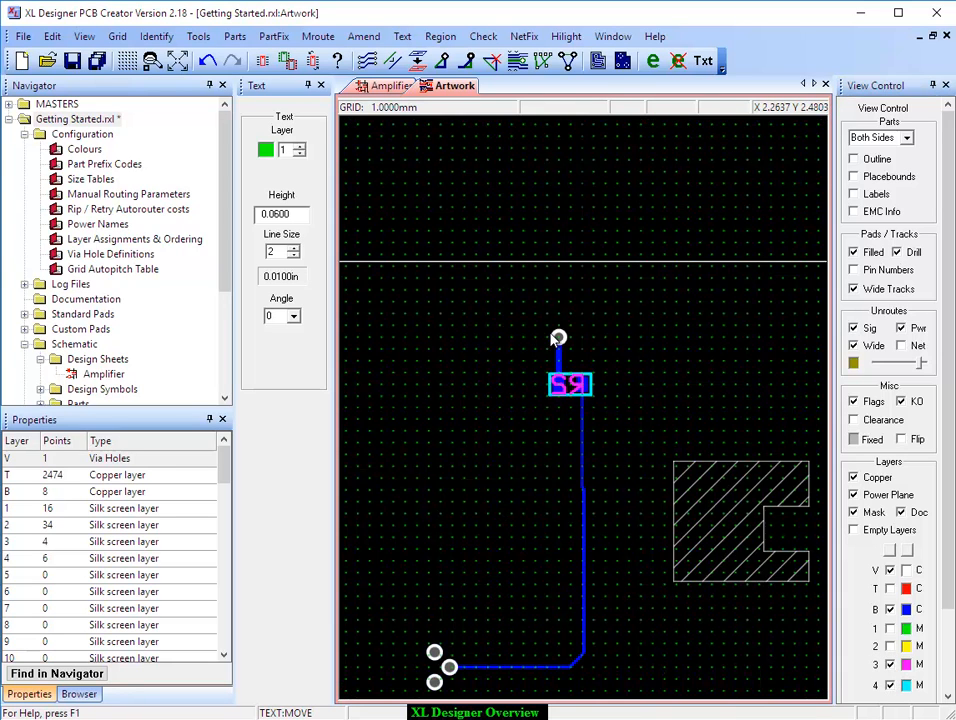
left_click(299, 146)
left_click(299, 146)
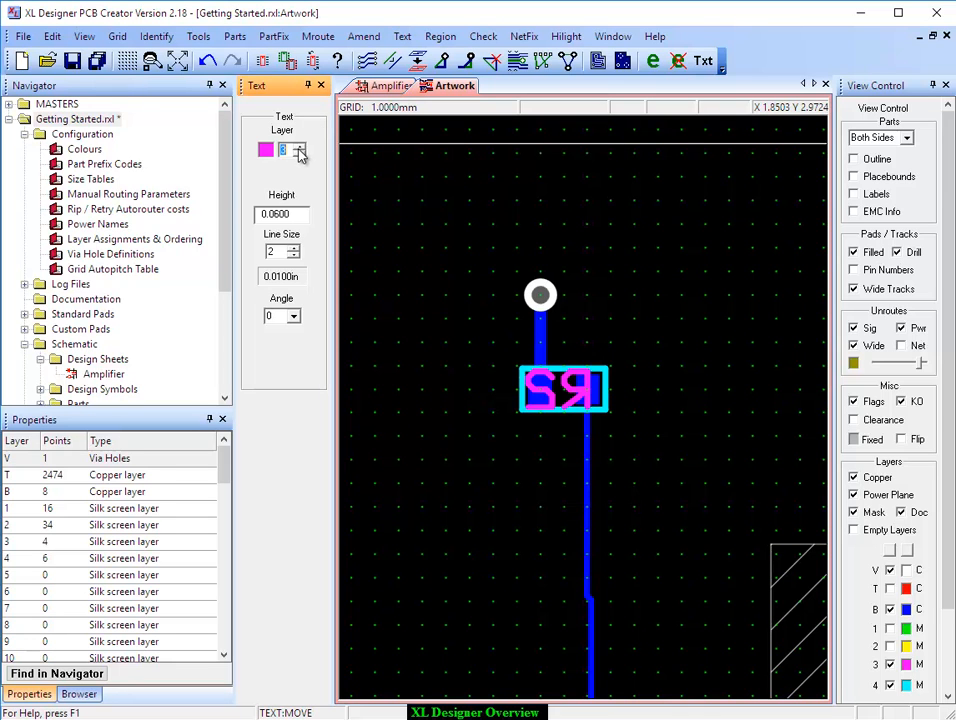
left_click(578, 394)
left_click(599, 344)
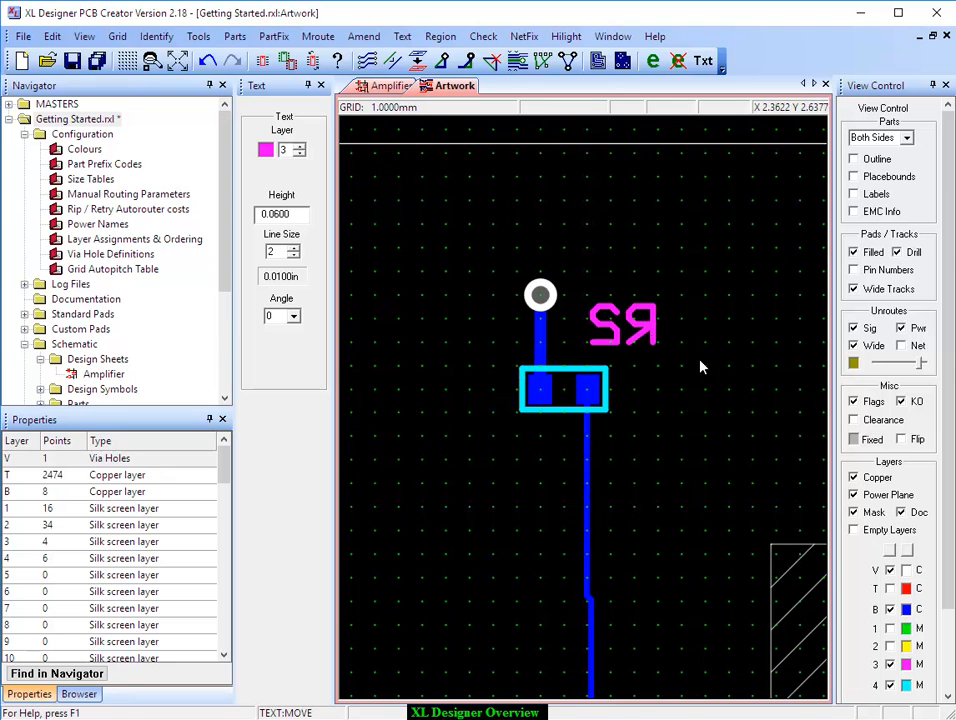
key("Home")
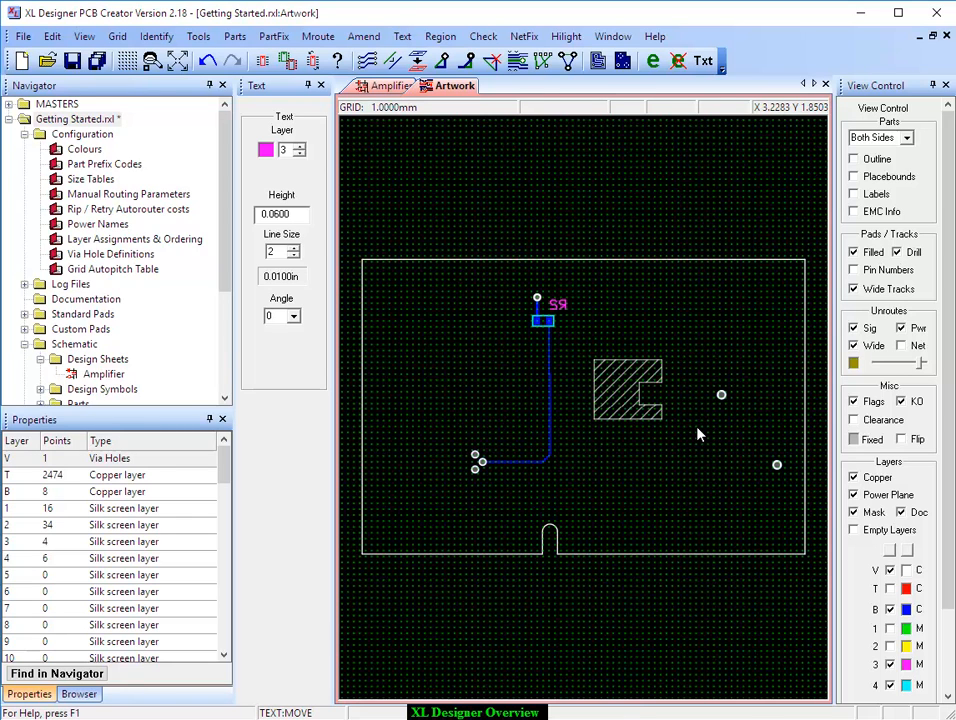
Step: Add the mirrored text "Issue 1" on layer 3 near the board's lower left corner
left_click(405, 37)
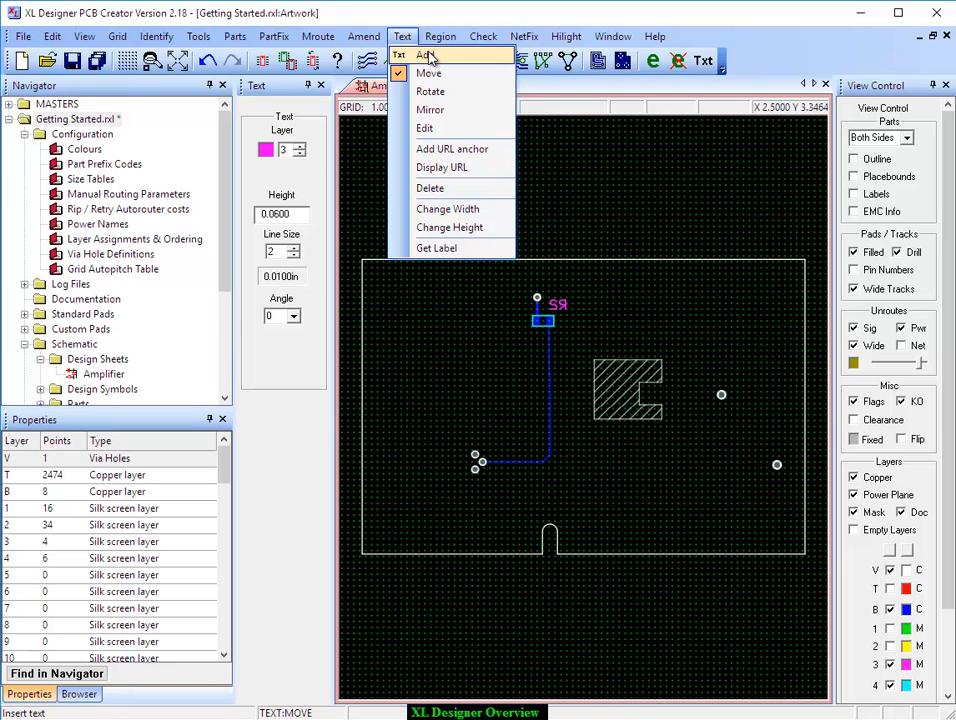
left_click(433, 58)
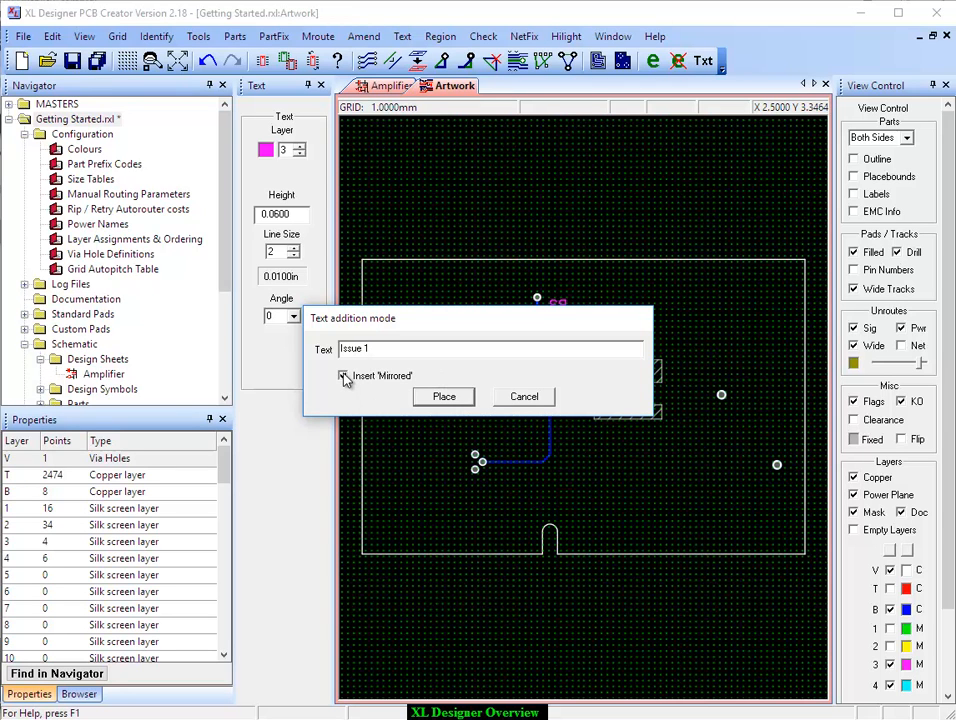
left_click(446, 397)
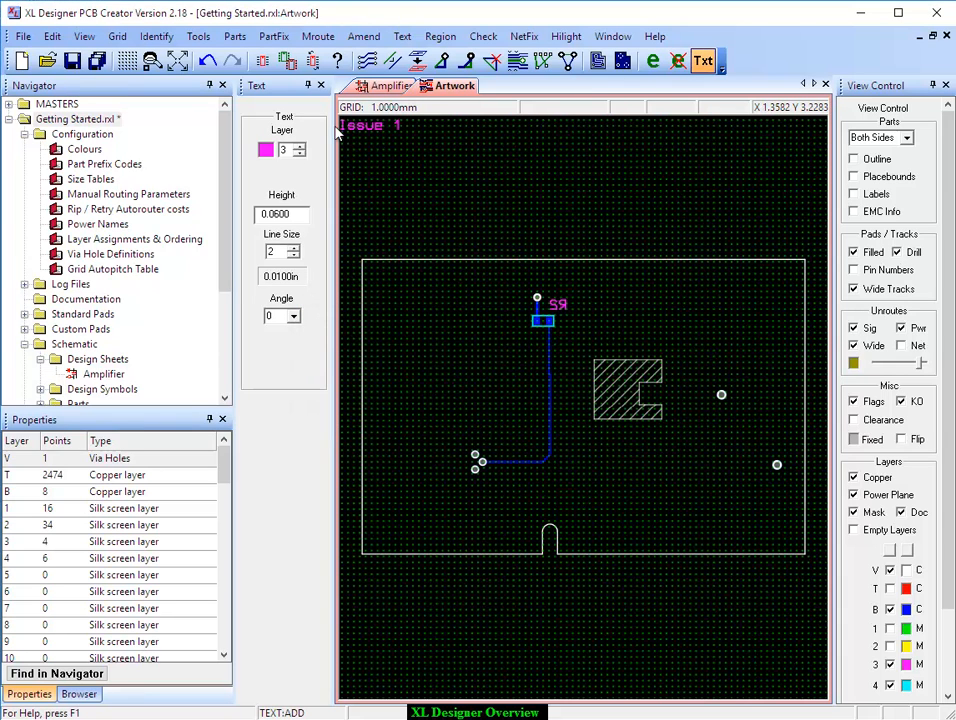
double_click(285, 214)
left_click(307, 214)
left_click(294, 319)
left_click(294, 319)
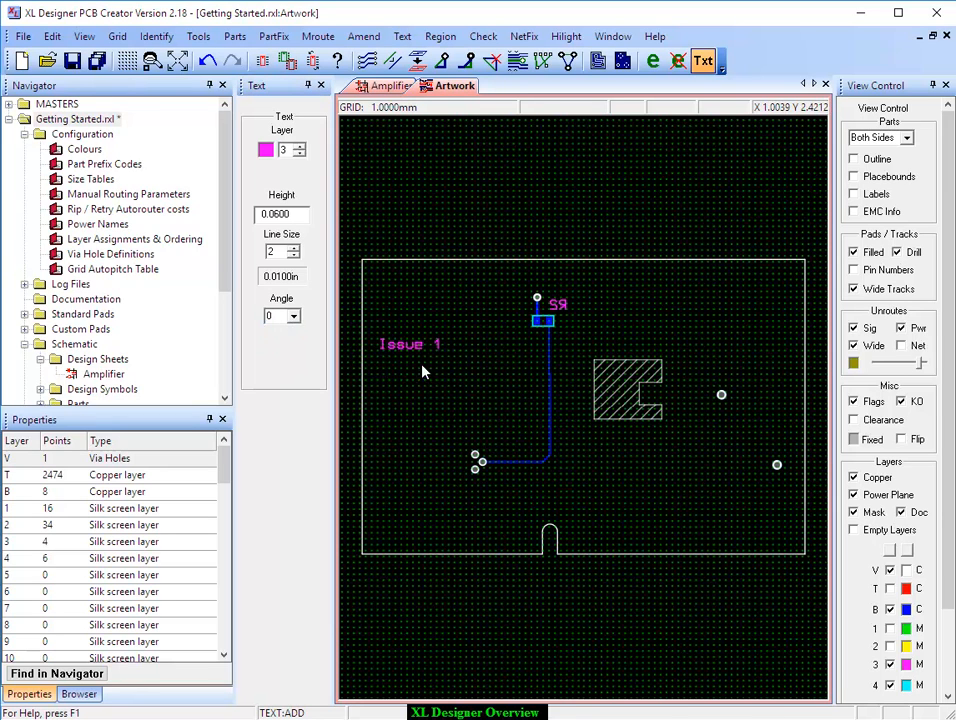
left_click(397, 534)
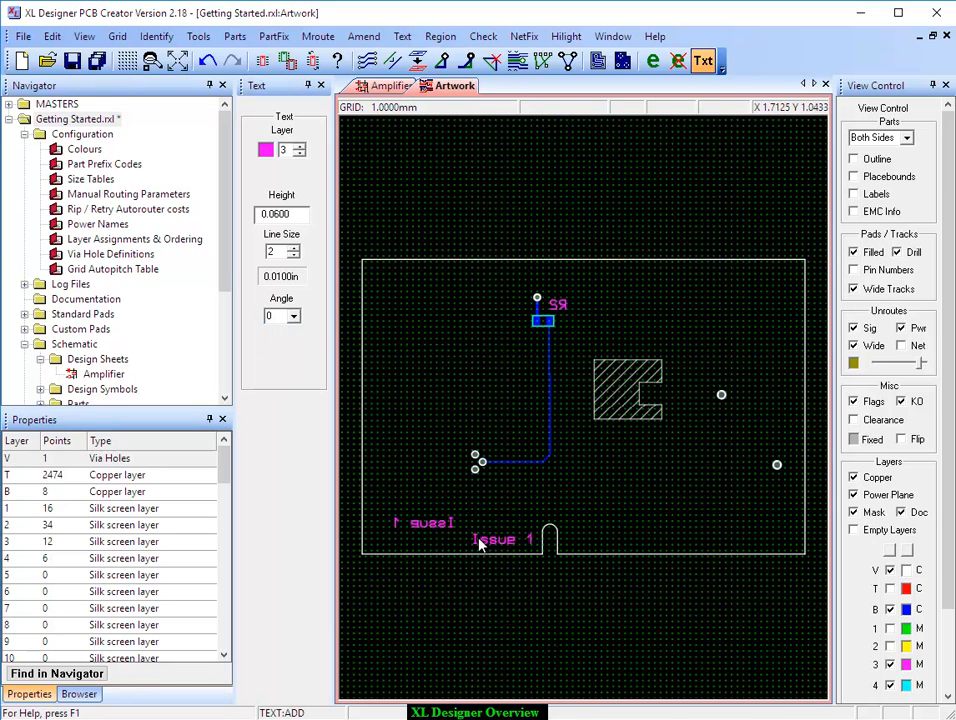
Step: Place an unmirrored "Issue 1" text on layer 1 directly above the mirrored one
right_click(489, 528)
left_click(365, 380)
left_click(453, 397)
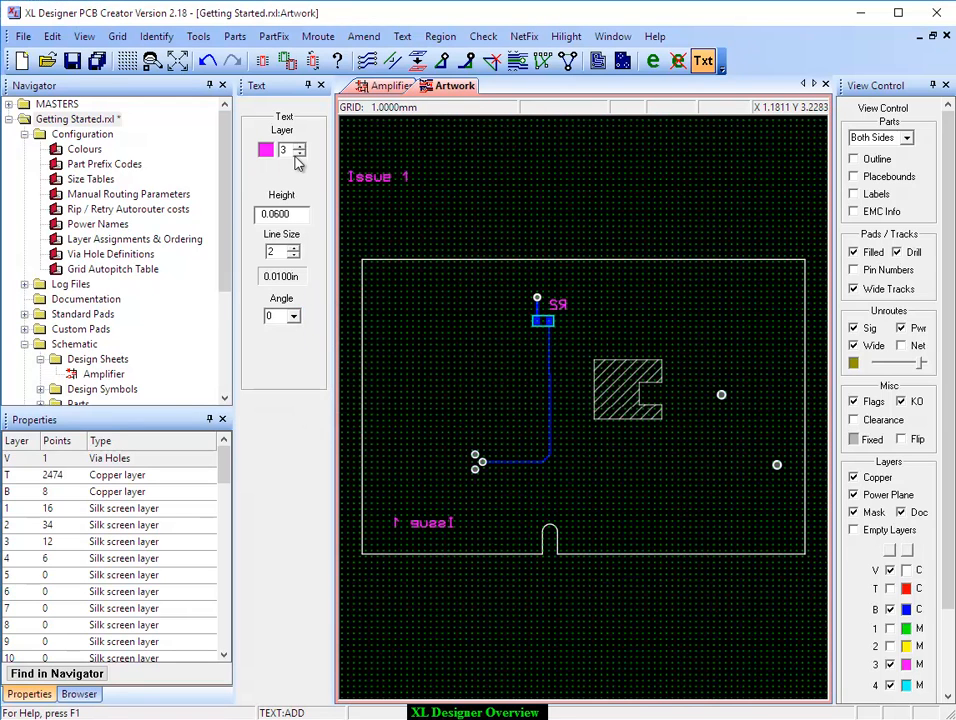
left_click(299, 154)
left_click(299, 154)
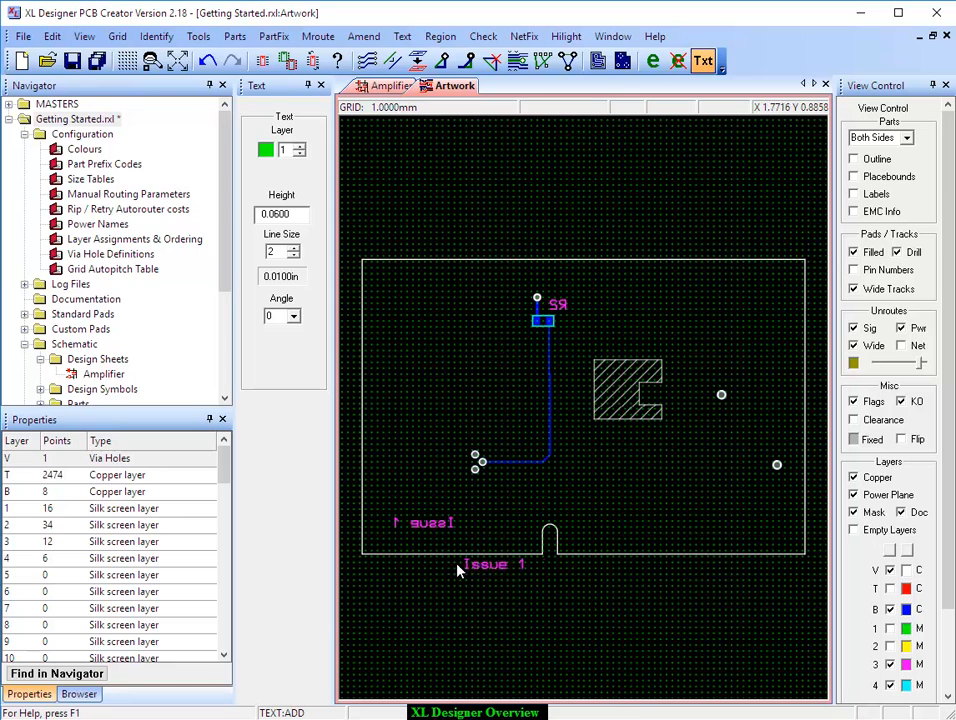
left_click(396, 512)
Step: Show layers 1, 2 and T in the artwork again
left_click(891, 630)
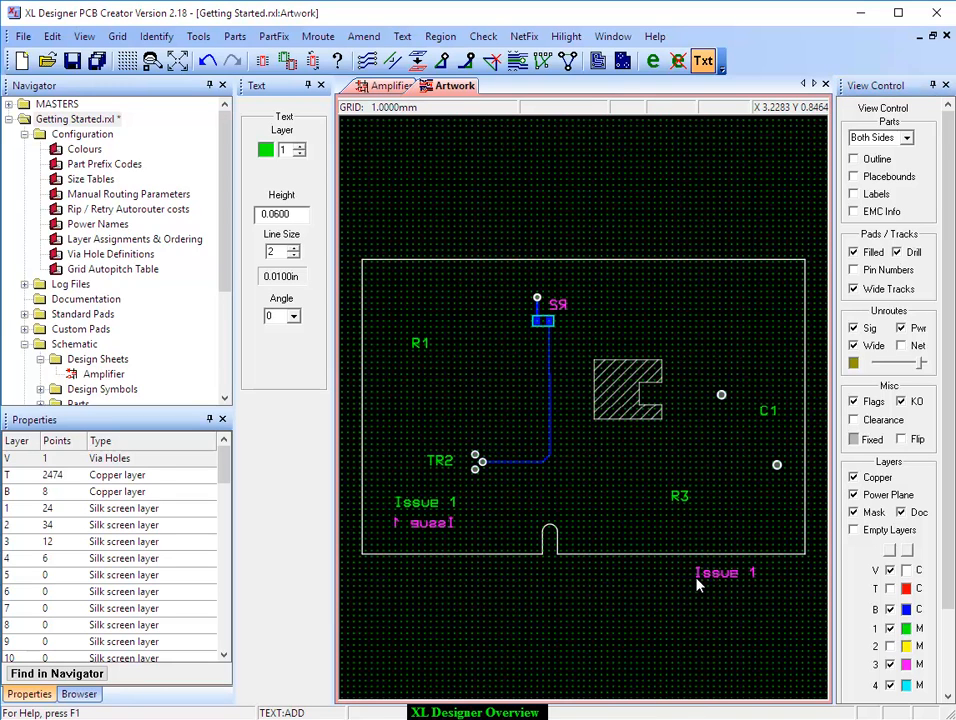
left_click(891, 647)
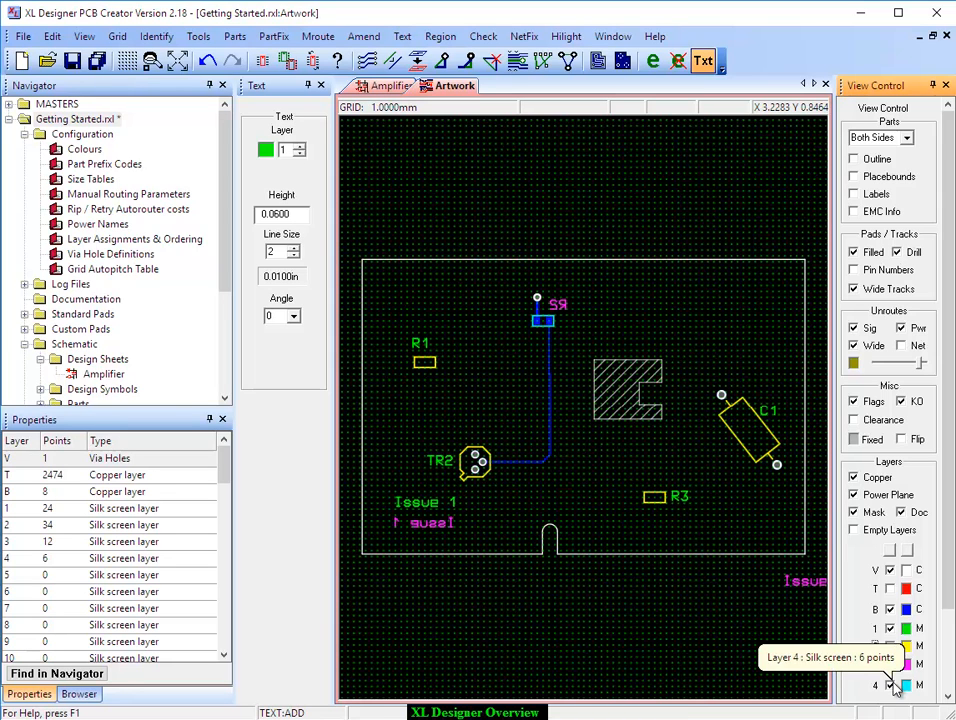
left_click(890, 589)
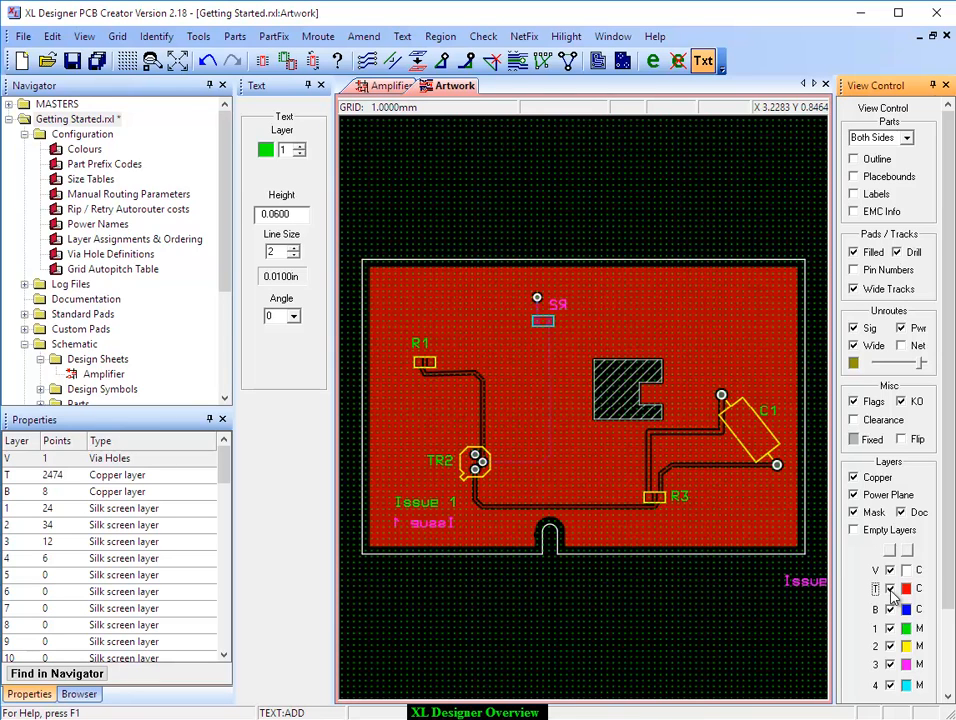
left_click(529, 401)
left_click(534, 394)
Step: Run the artwork copper check with 0.0100 signal and power clearances, including copper fill and keepouts
left_click(483, 36)
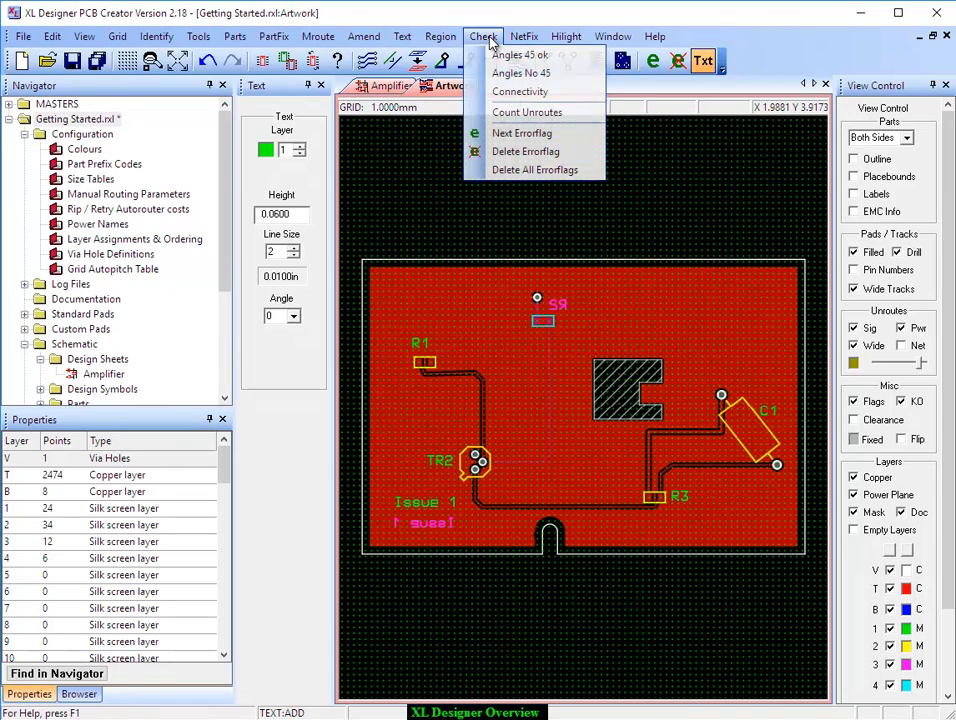
left_click(525, 92)
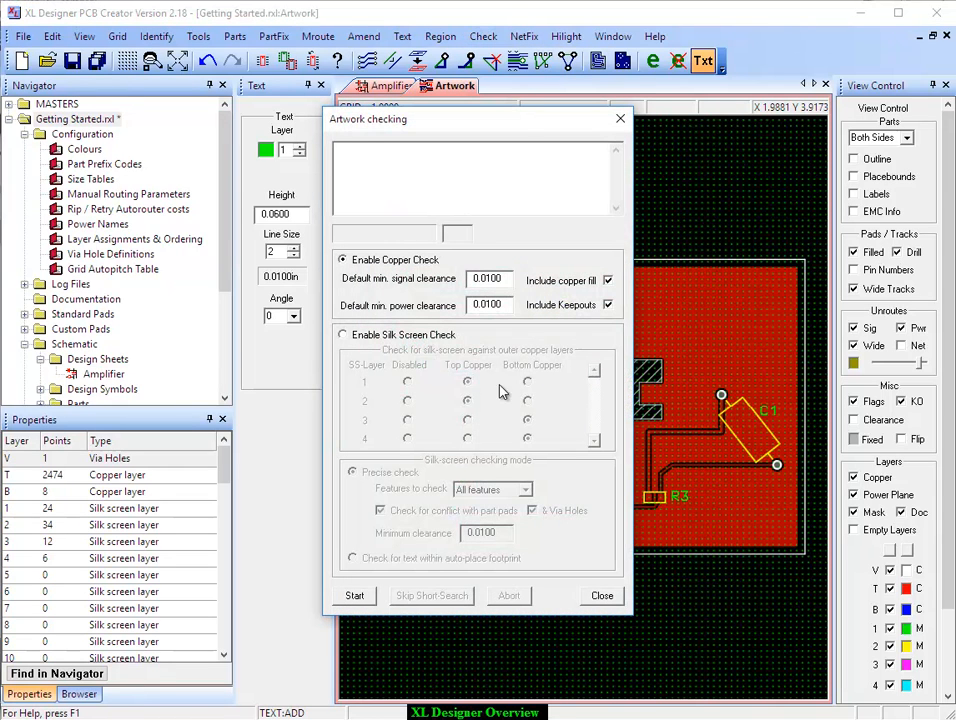
left_click(355, 596)
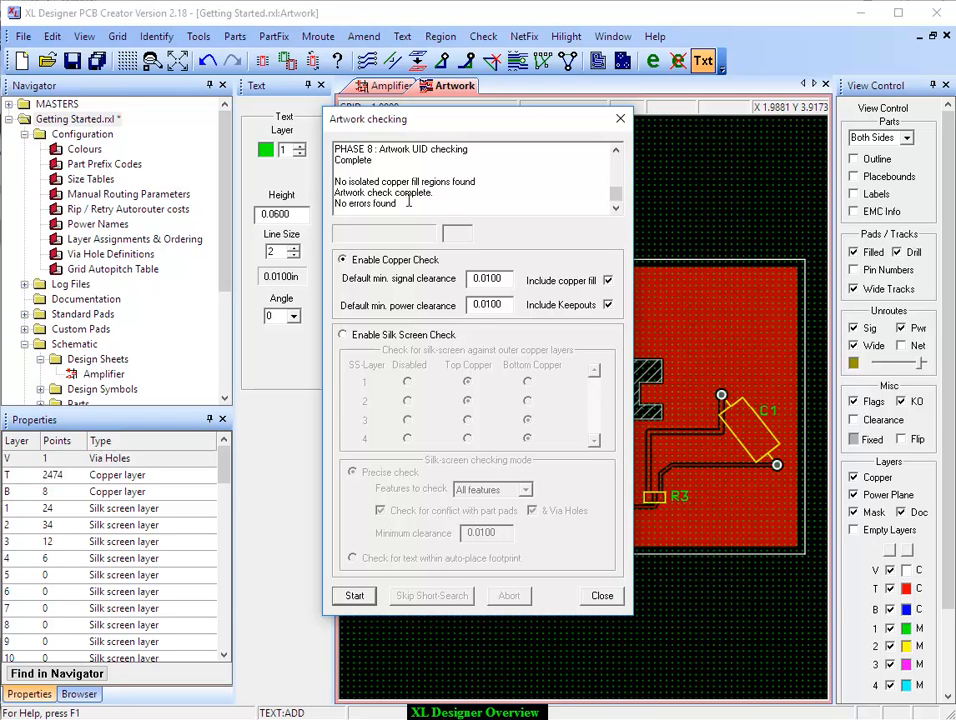
Step: Run a precise silk screen check of all features, including part pads and via holes, with 0.0100 minimum clearance
left_click(343, 335)
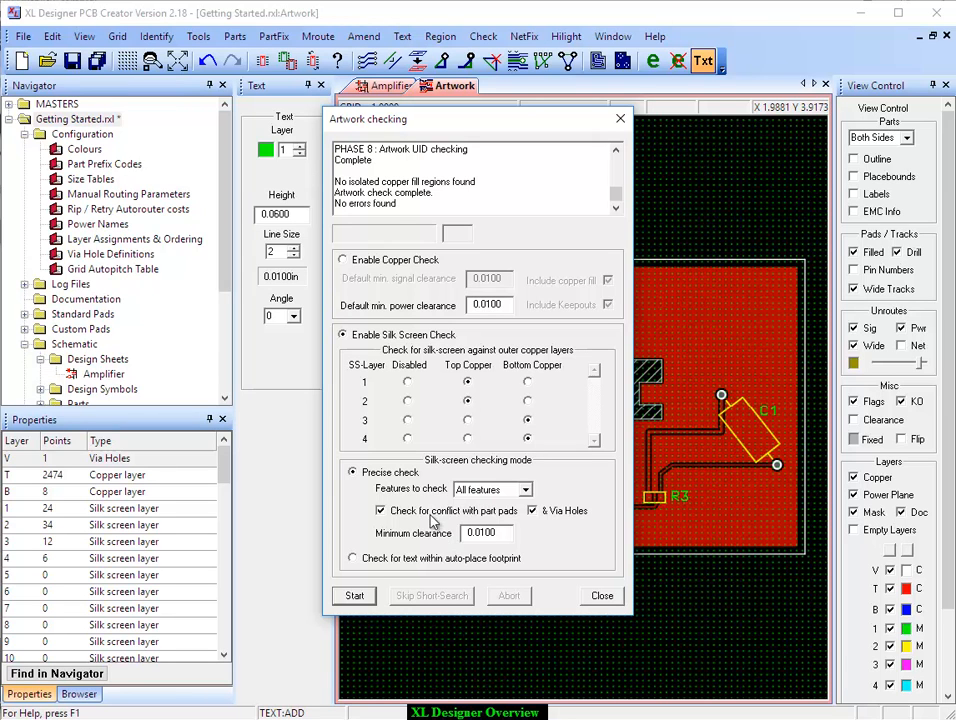
left_click(357, 596)
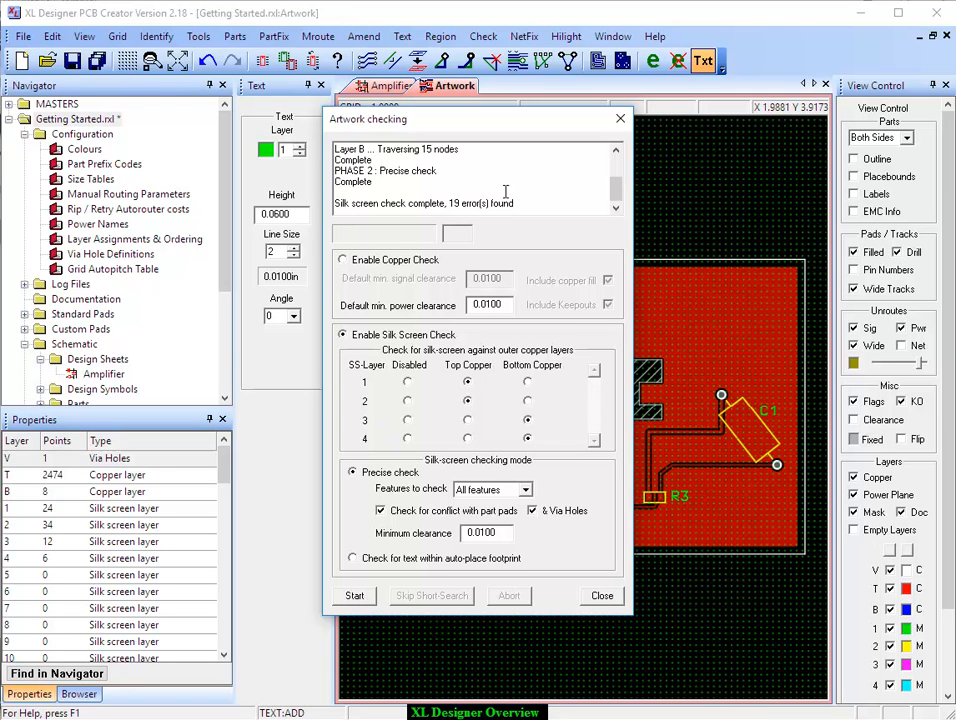
left_click(620, 119)
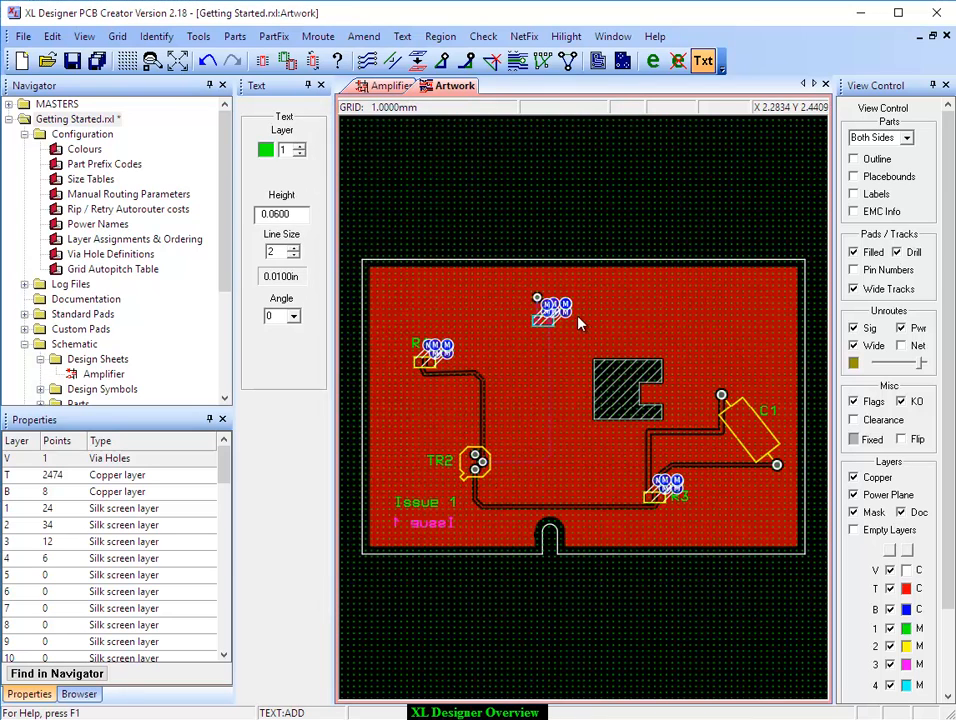
Step: Examine the error flags around R2, first with layers T and 1 to 4 hidden, and with layers 3 and 4 shown again
scroll(578, 352, "up", 5)
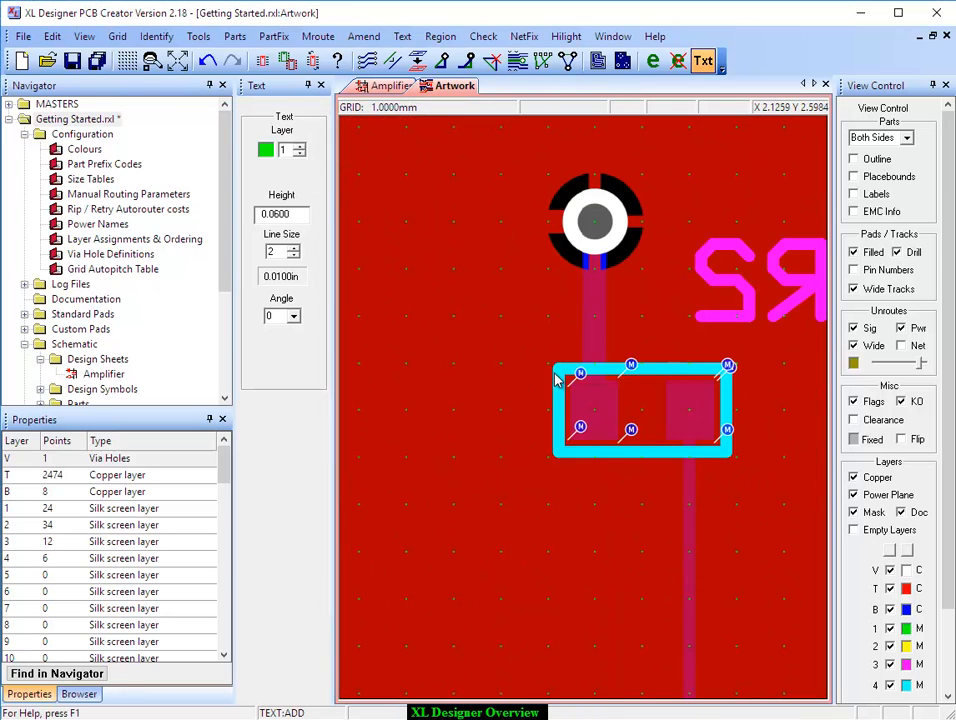
left_click(890, 629)
left_click(890, 647)
left_click(890, 665)
left_click(890, 685)
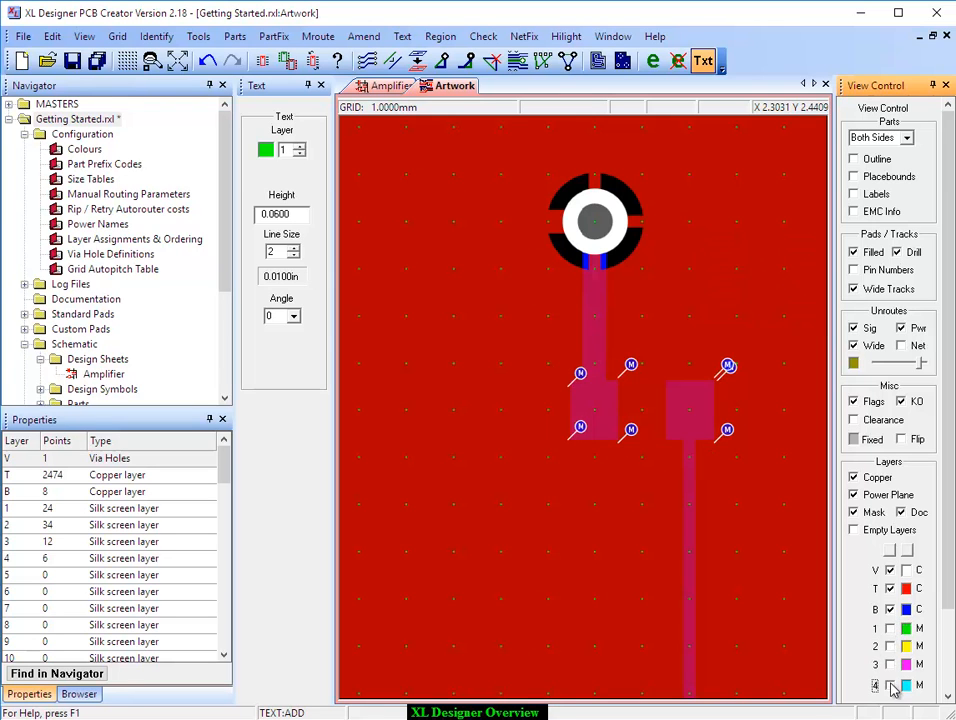
left_click(890, 589)
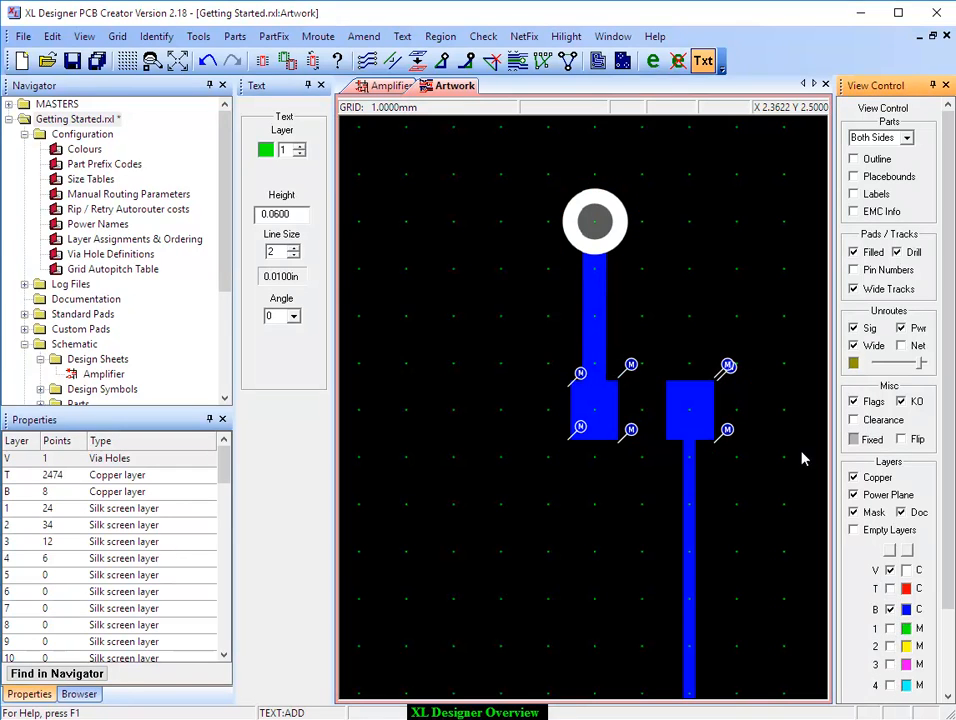
left_click(890, 665)
left_click(890, 685)
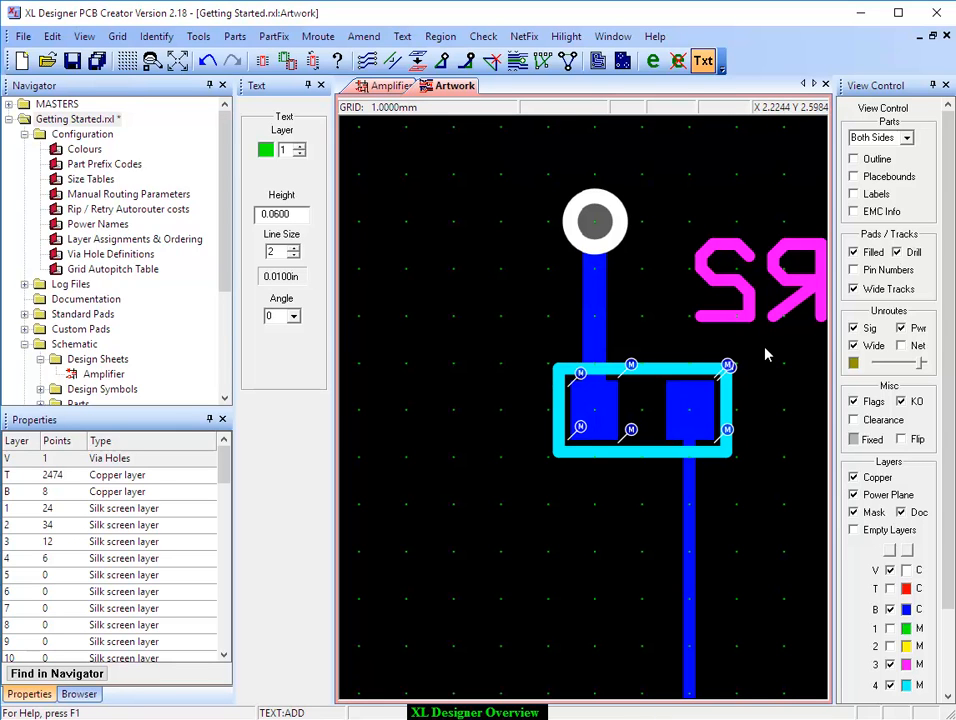
Step: Show layers T, 1 and 2 again and examine the error flags on the R3 outline
key("Home")
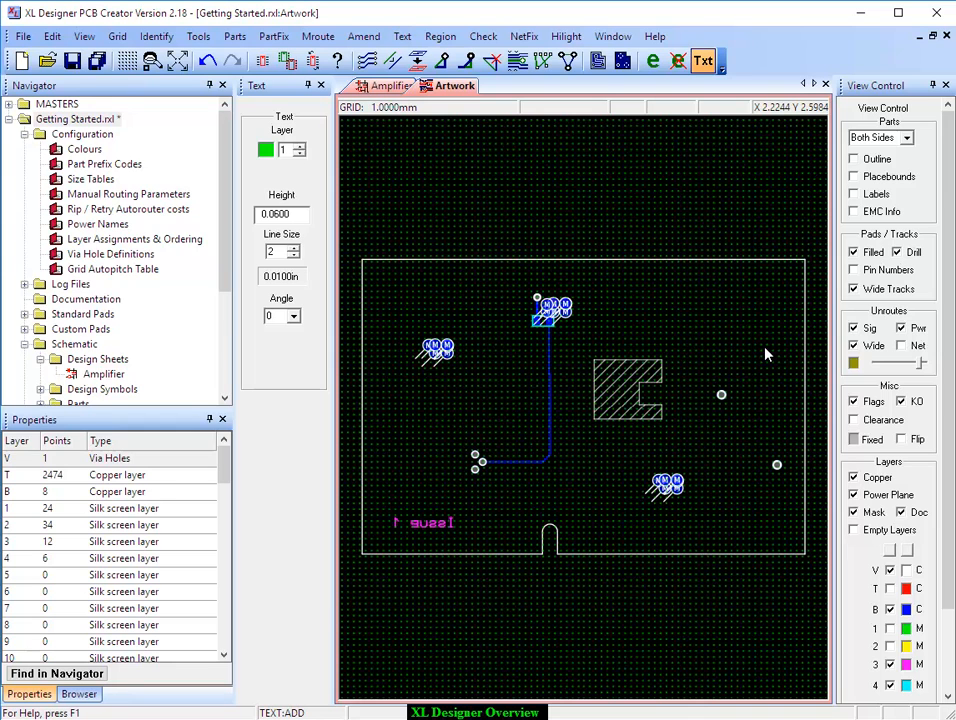
left_click(890, 589)
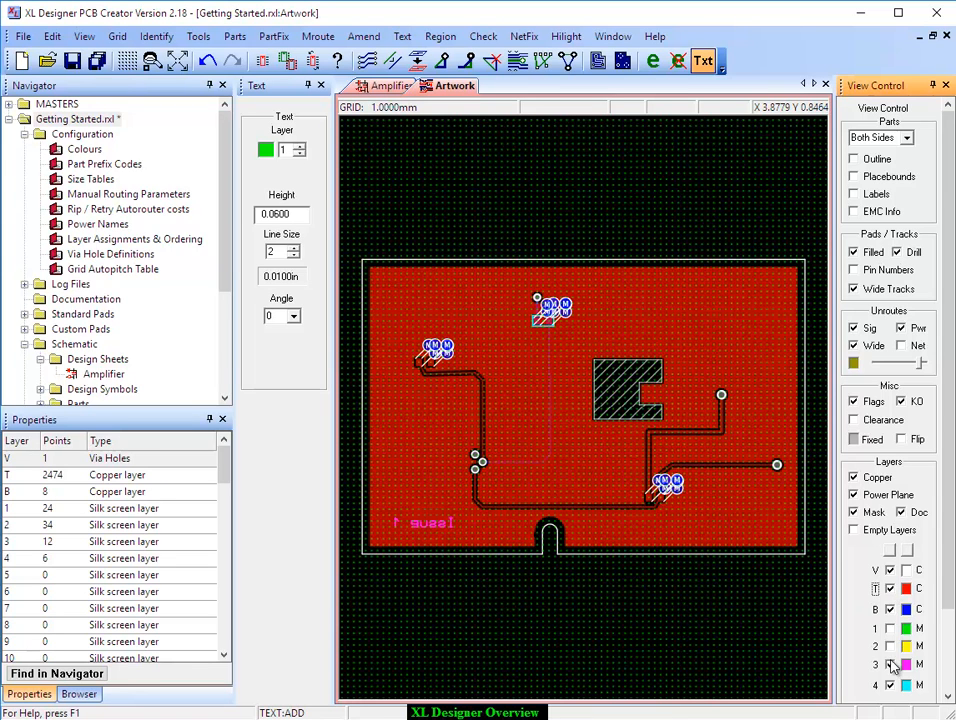
left_click(890, 629)
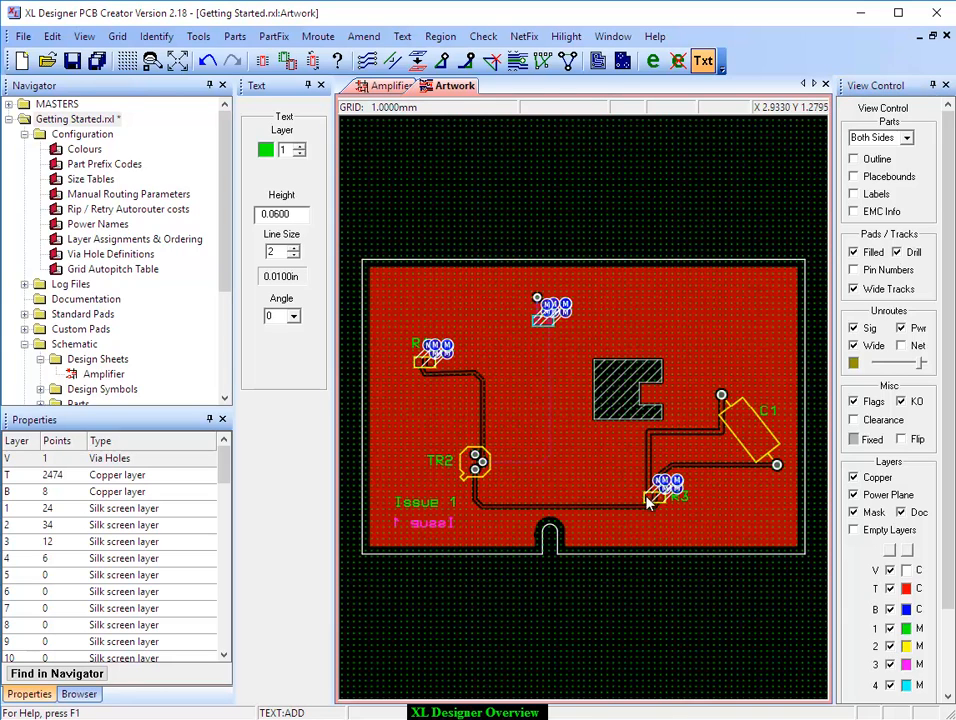
scroll(612, 410, "up", 4)
scroll(615, 415, "up", 2)
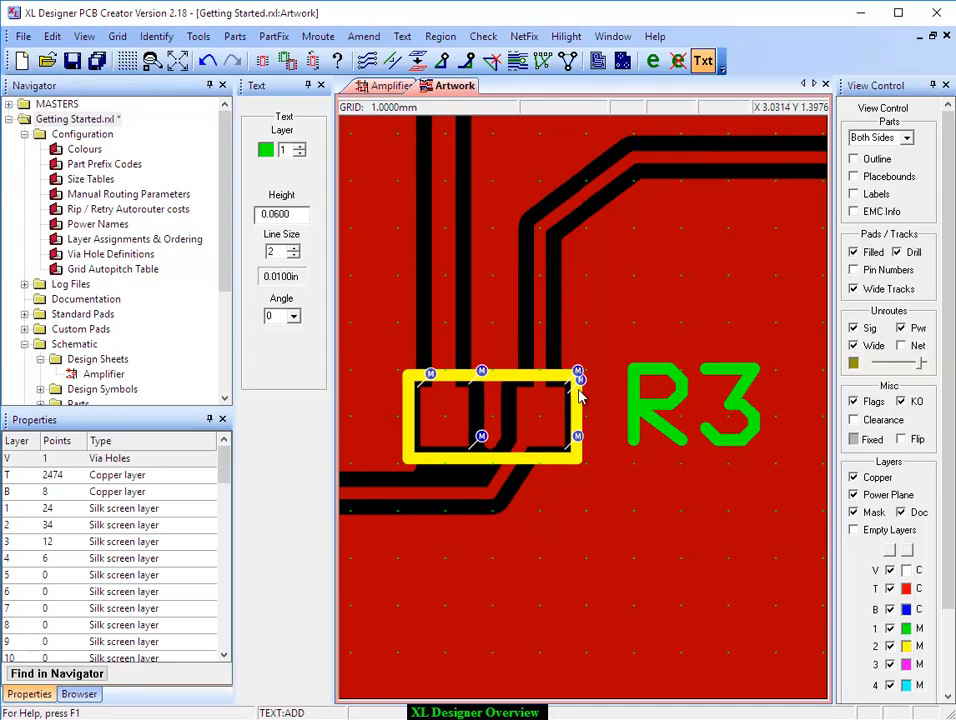
Step: Set the silk screen check's minimum clearance to 0.002 and rerun the check
left_click(483, 36)
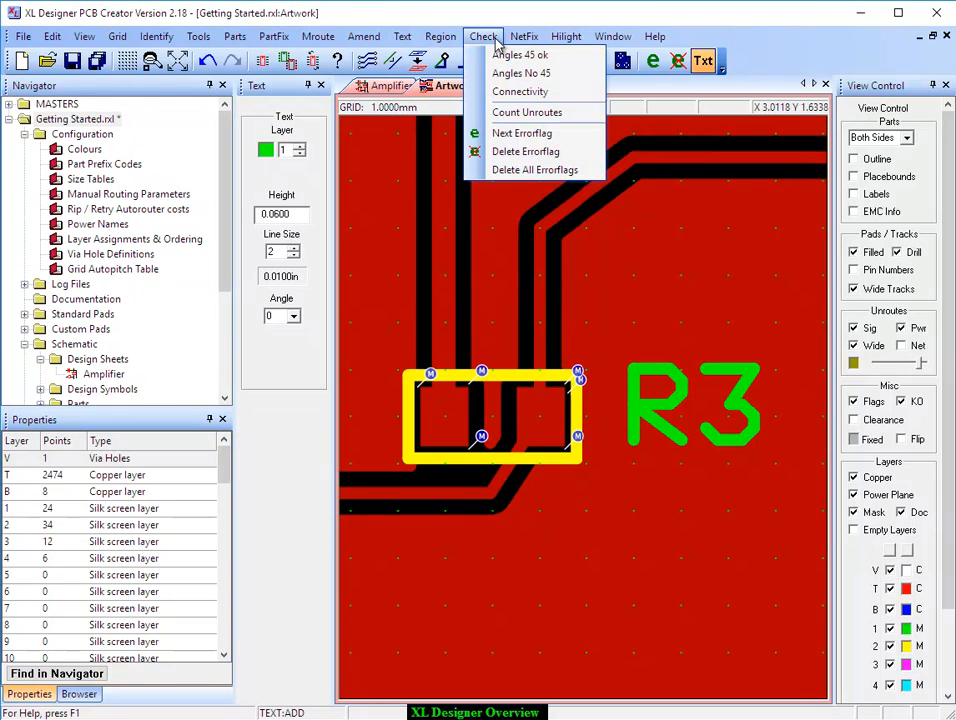
left_click(513, 93)
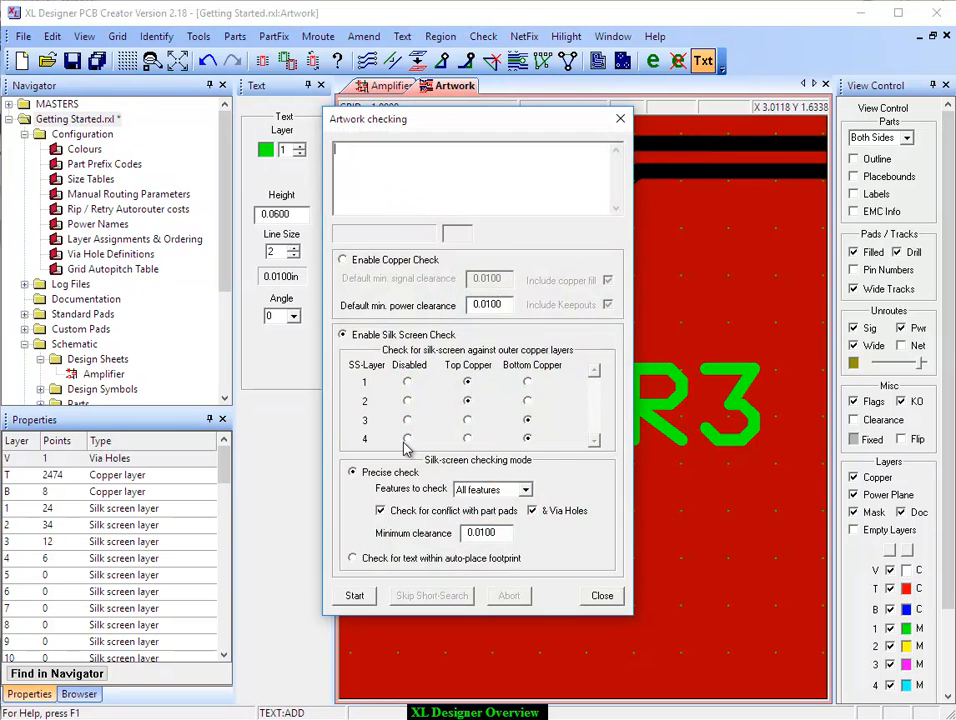
double_click(502, 536)
key("BackSpace")
type(".002")
left_click(358, 597)
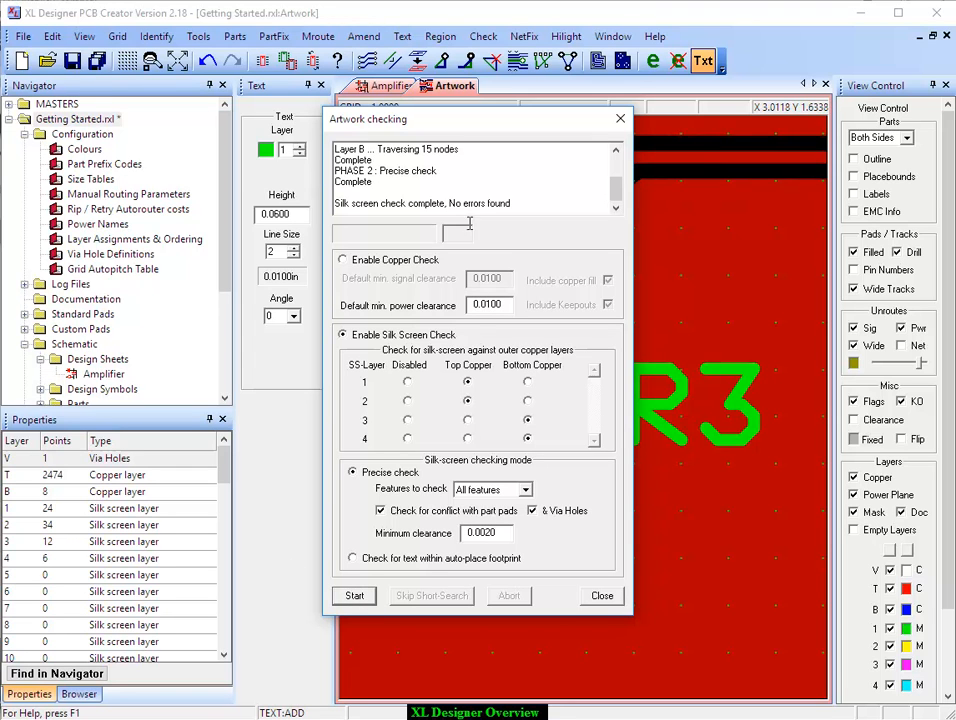
left_click(604, 596)
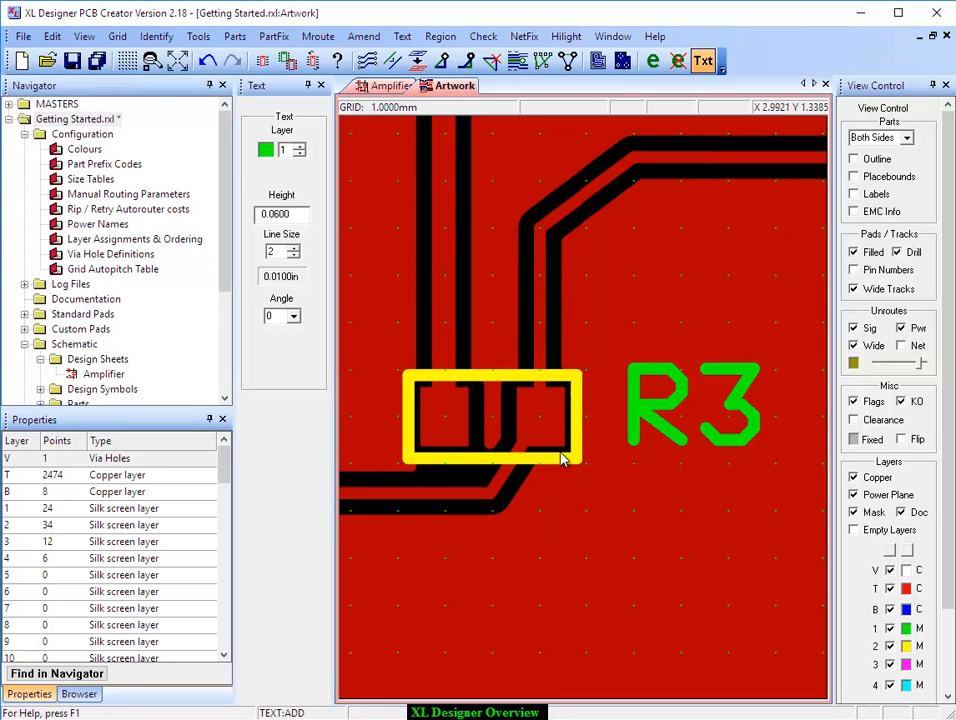
Step: Highlight the net running from R1's left pad through TR2 to R2 in pink and examine its path
key("Home")
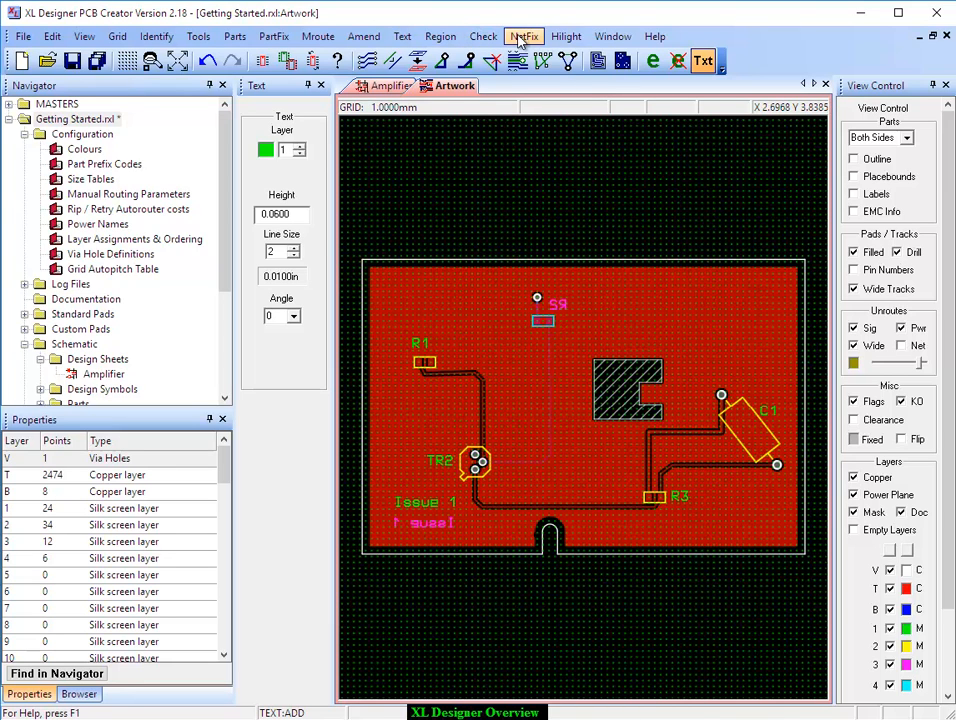
left_click(566, 37)
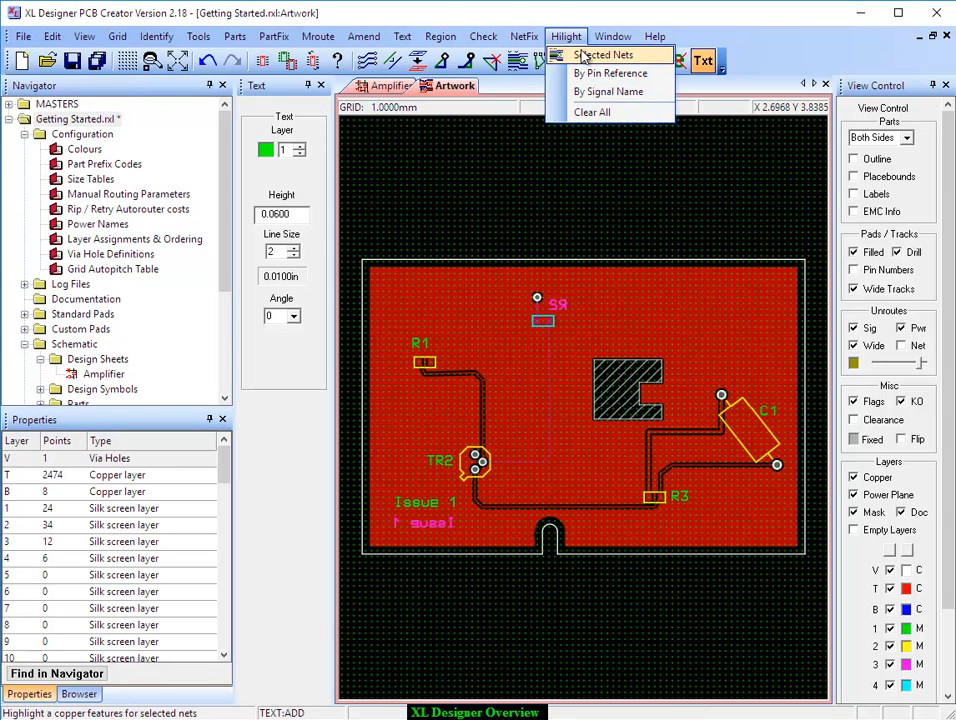
left_click(580, 56)
left_click(421, 368)
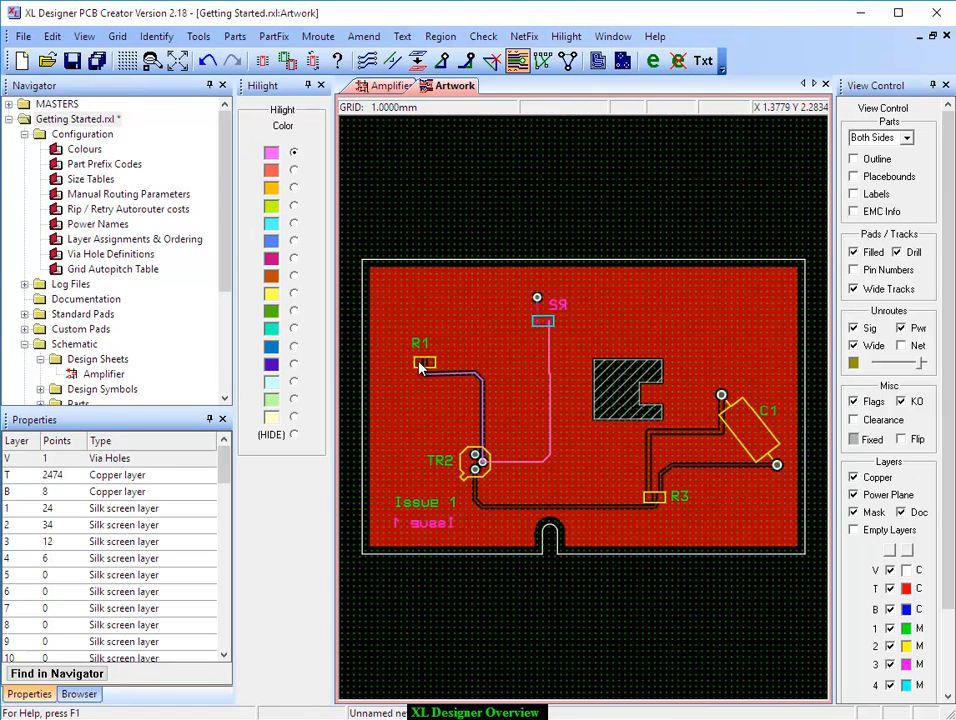
scroll(580, 416, "up", 1)
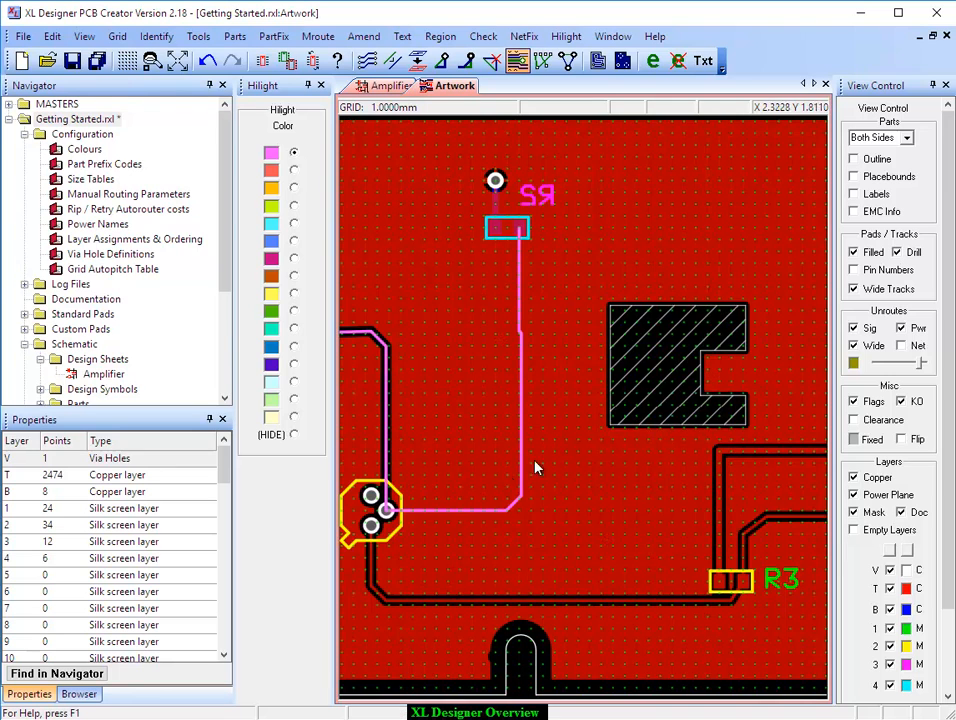
middle_click(385, 488)
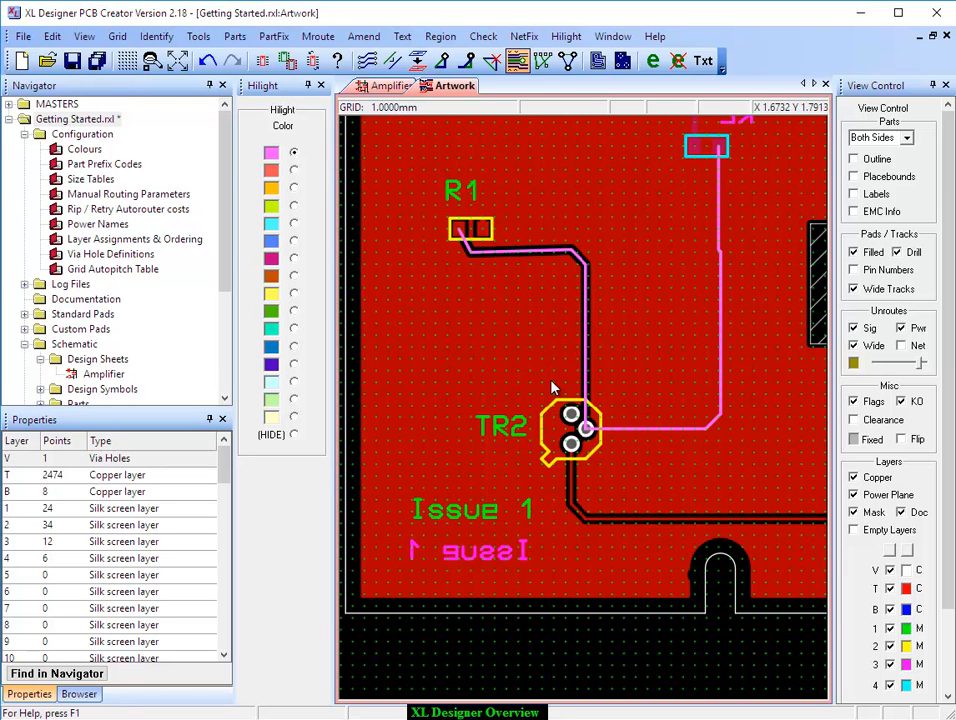
scroll(600, 379, "down", 1)
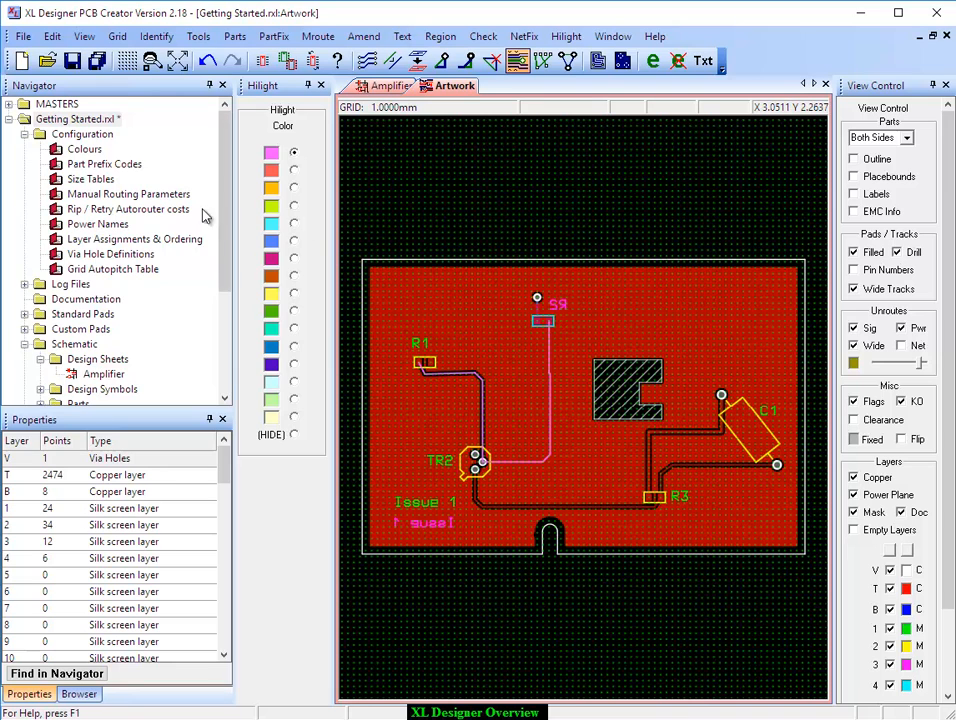
Step: Save the Getting Started design
left_click_drag(228, 238, 231, 380)
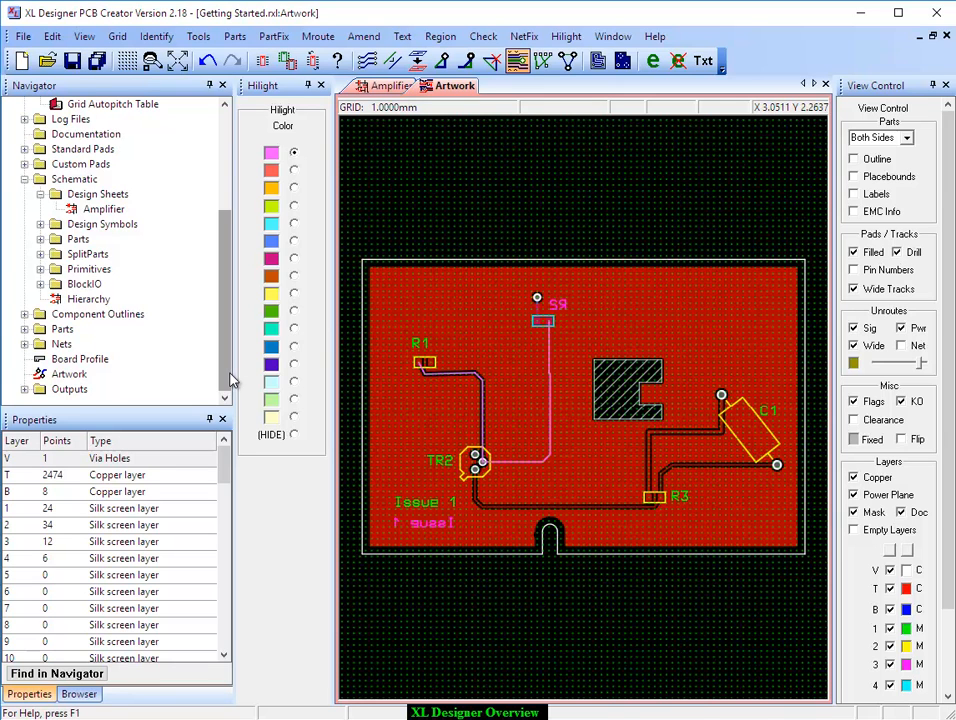
left_click_drag(230, 380, 224, 240)
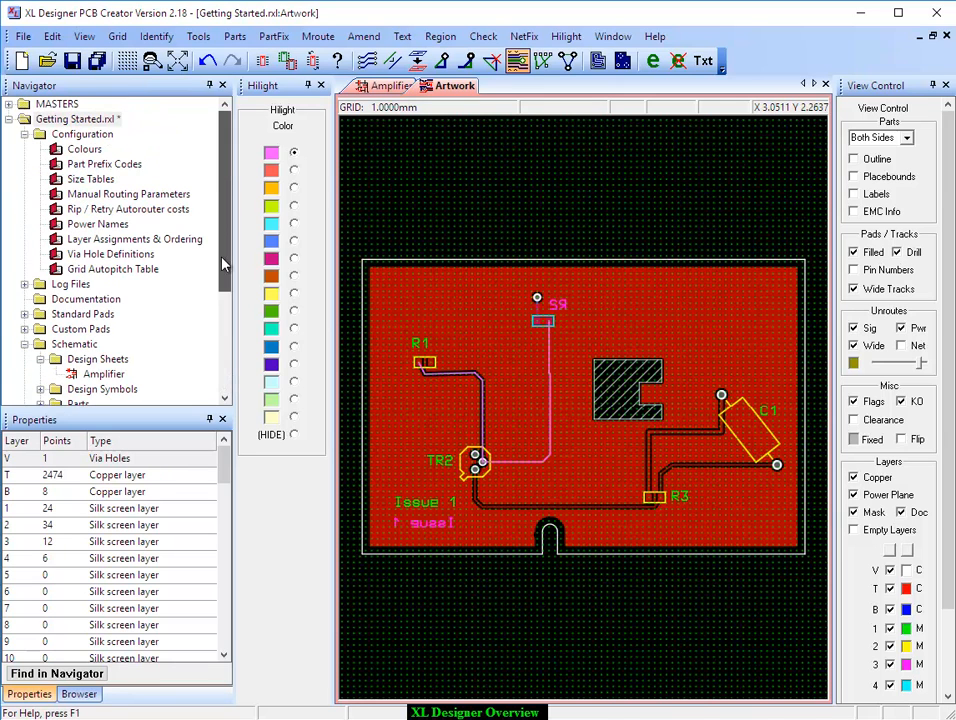
right_click(101, 127)
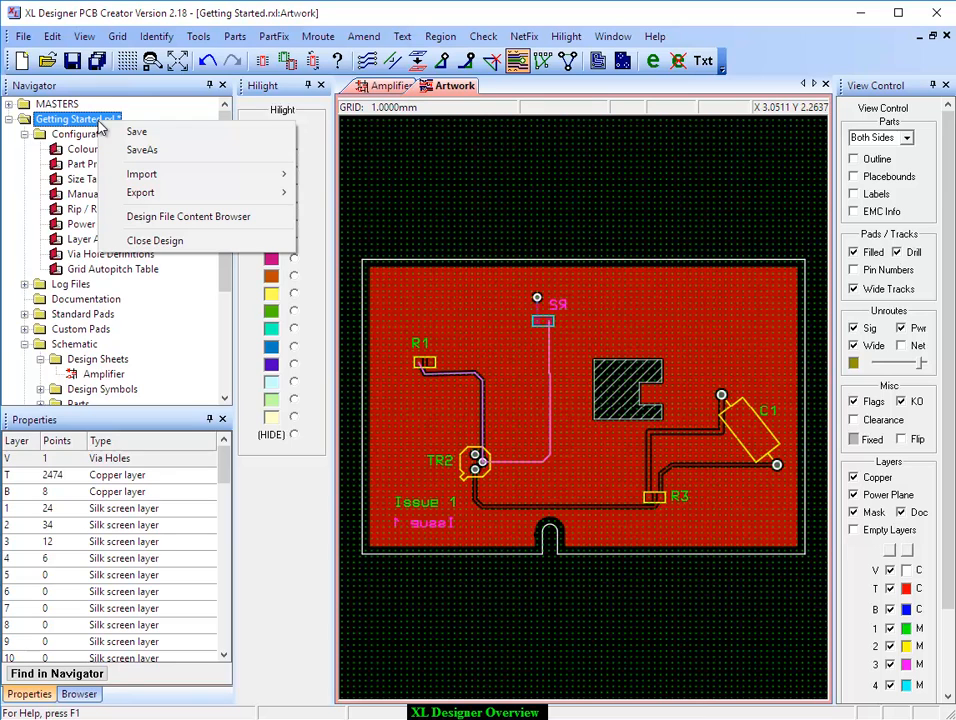
left_click(136, 135)
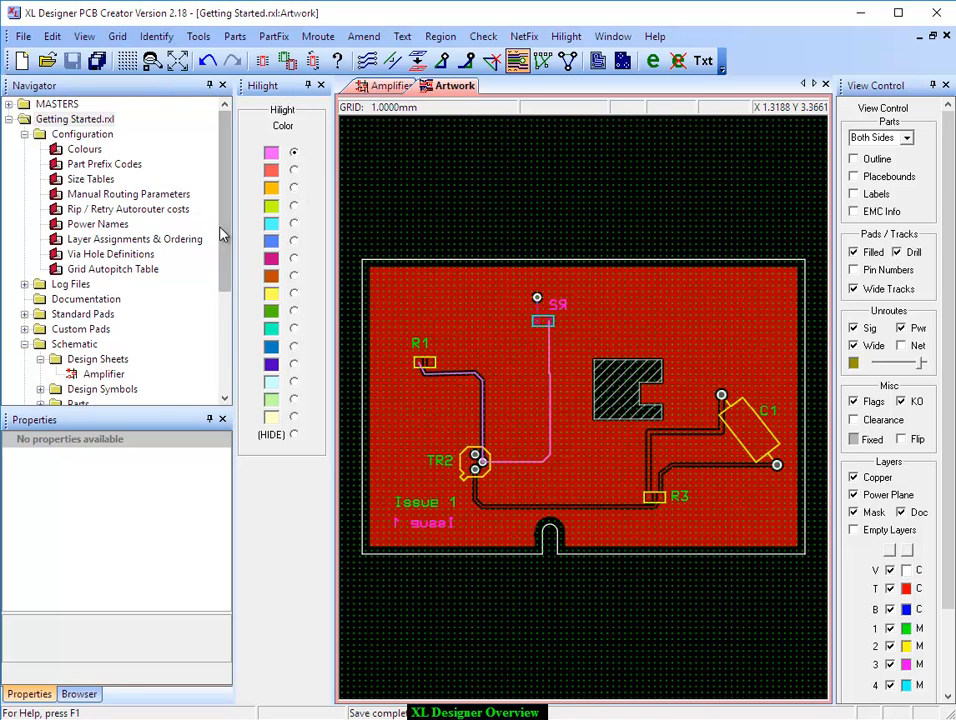
Step: Create a new artwork layers output task named "Top copper to photoplotter"
scroll(210, 330, "down", 4)
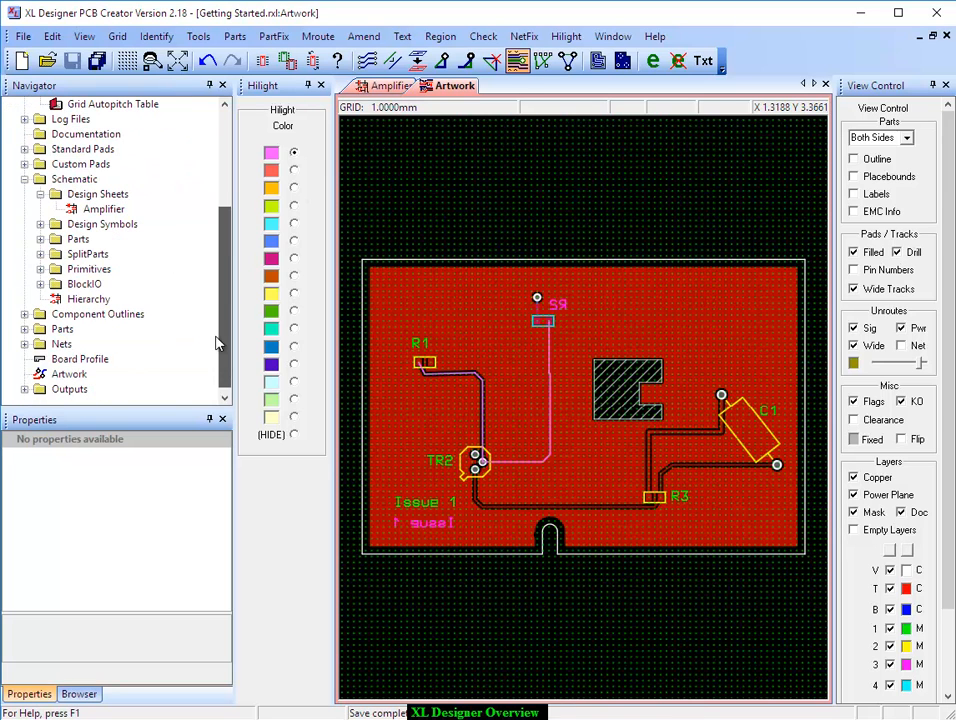
left_click(26, 390)
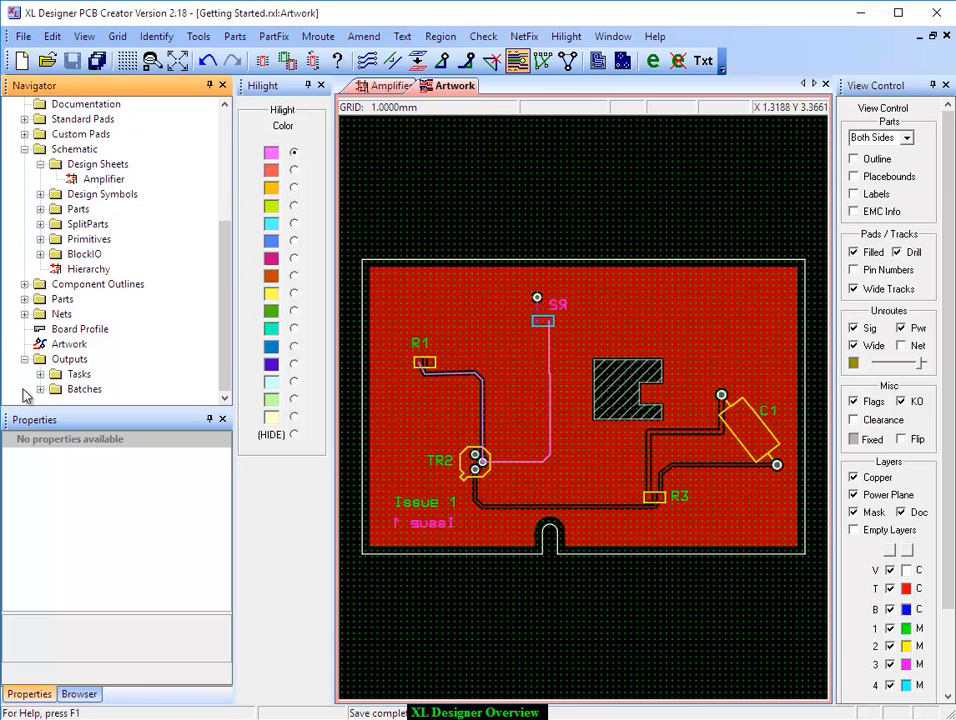
right_click(84, 375)
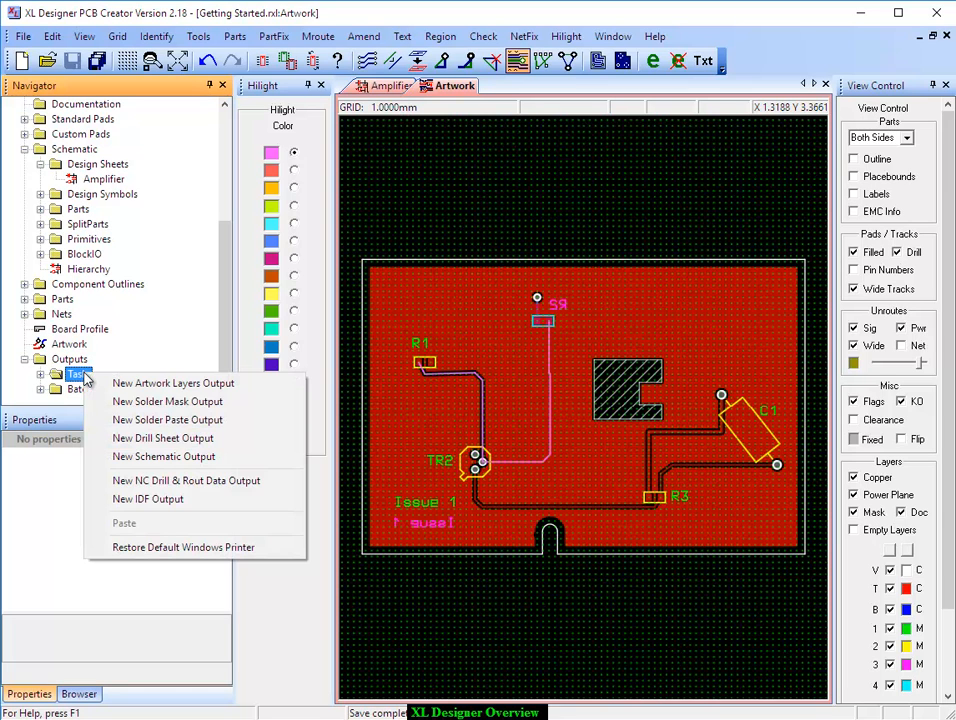
left_click(171, 385)
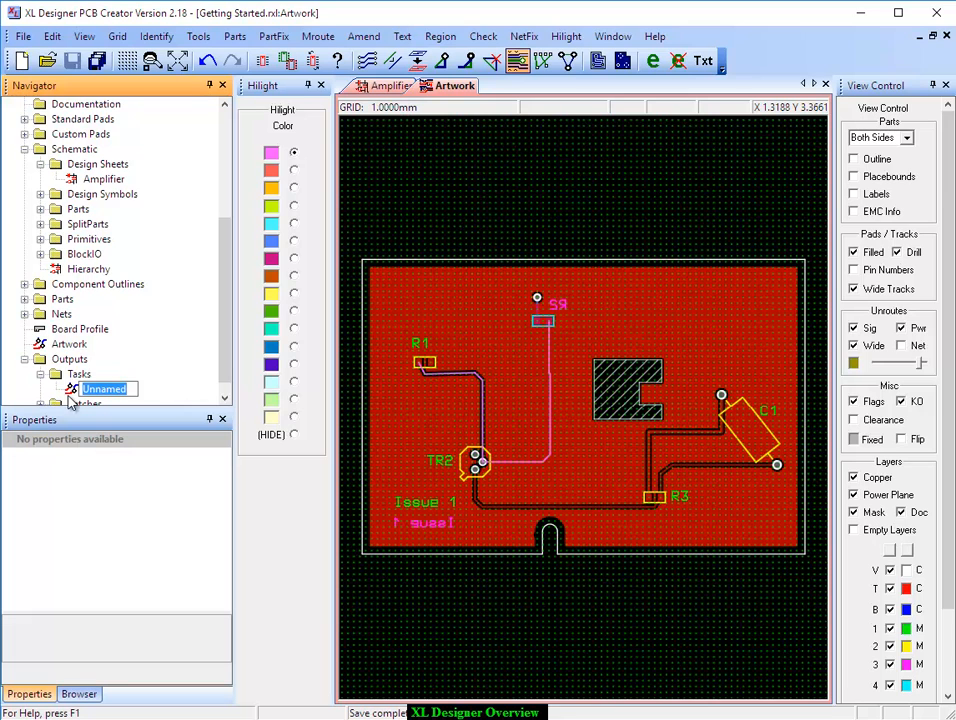
type("Top copper to photoplotter")
key("Return")
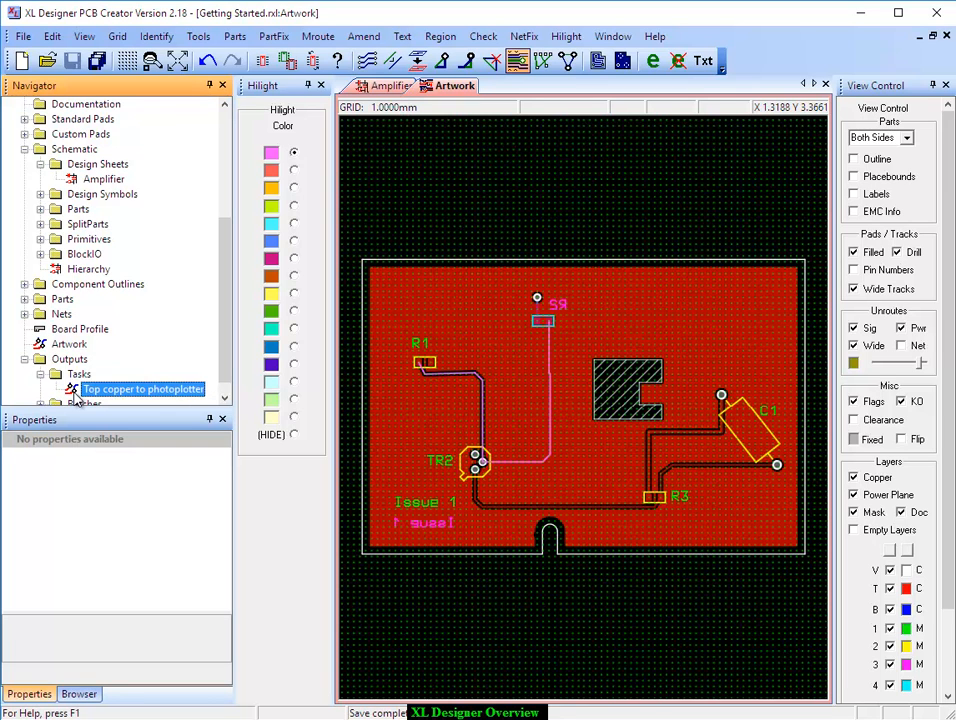
Step: Open the Top copper to photoplotter task, set its output to Photoplotter and accept the Gerber RS-274X plot setup
double_click(120, 389)
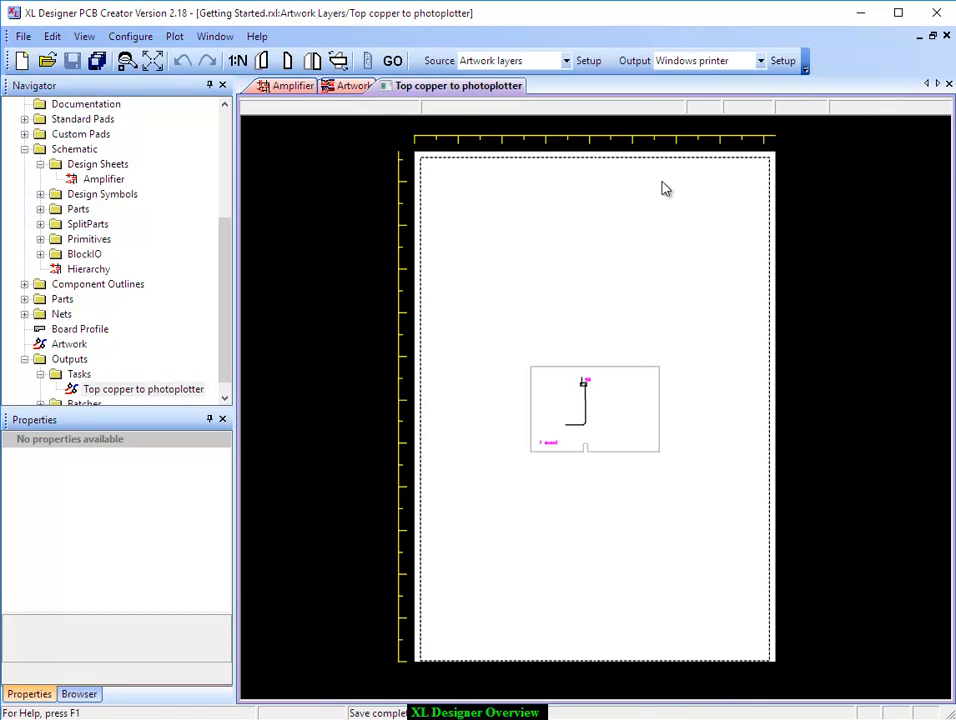
left_click(761, 63)
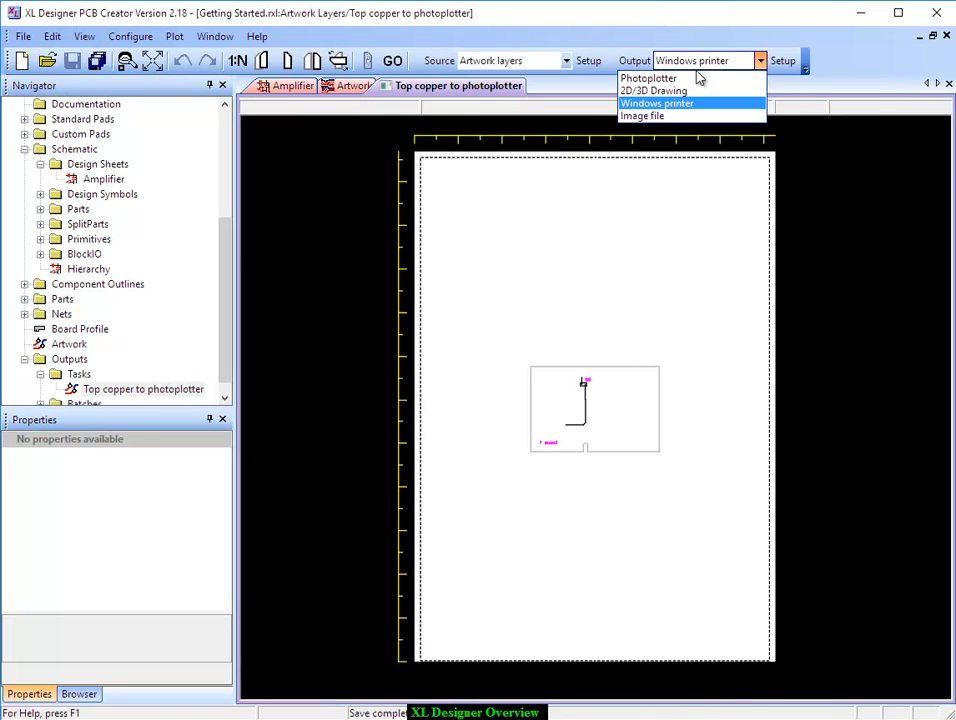
left_click(650, 79)
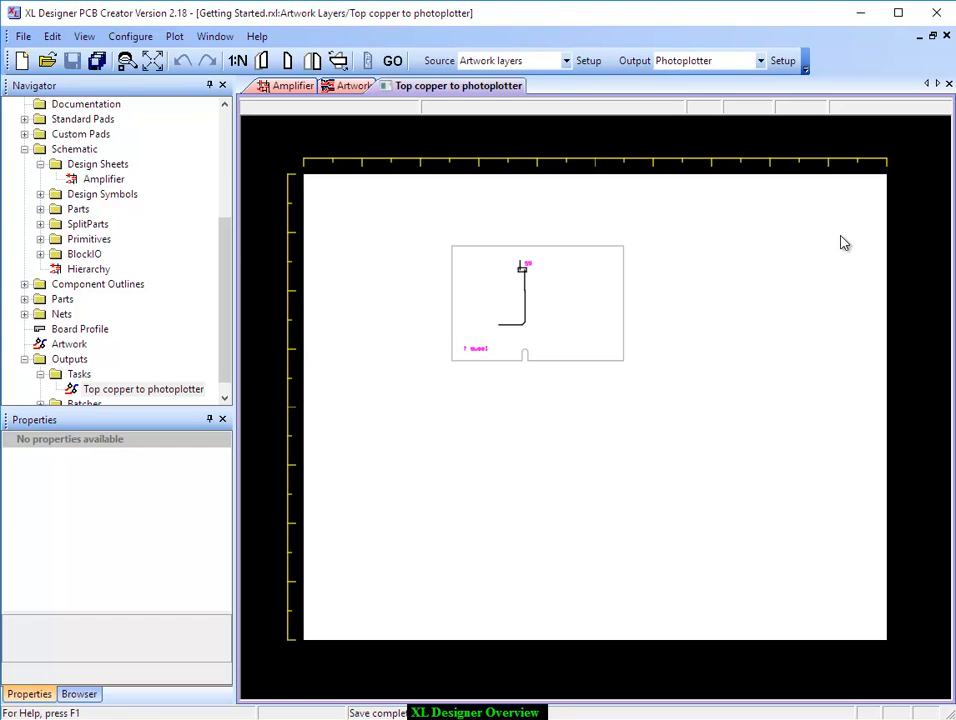
left_click(783, 60)
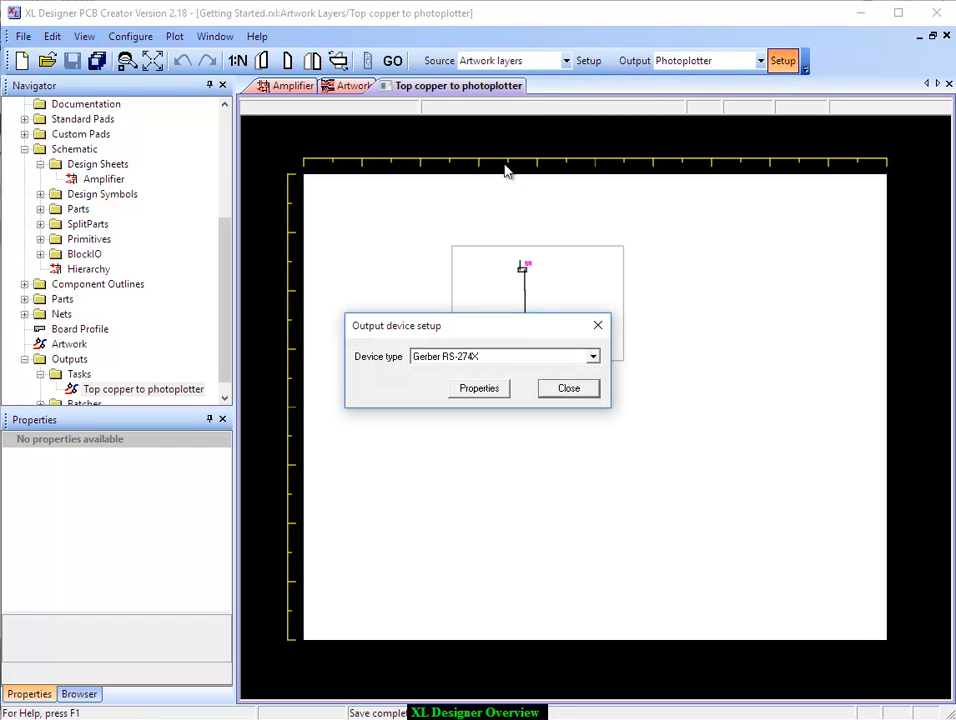
left_click(478, 392)
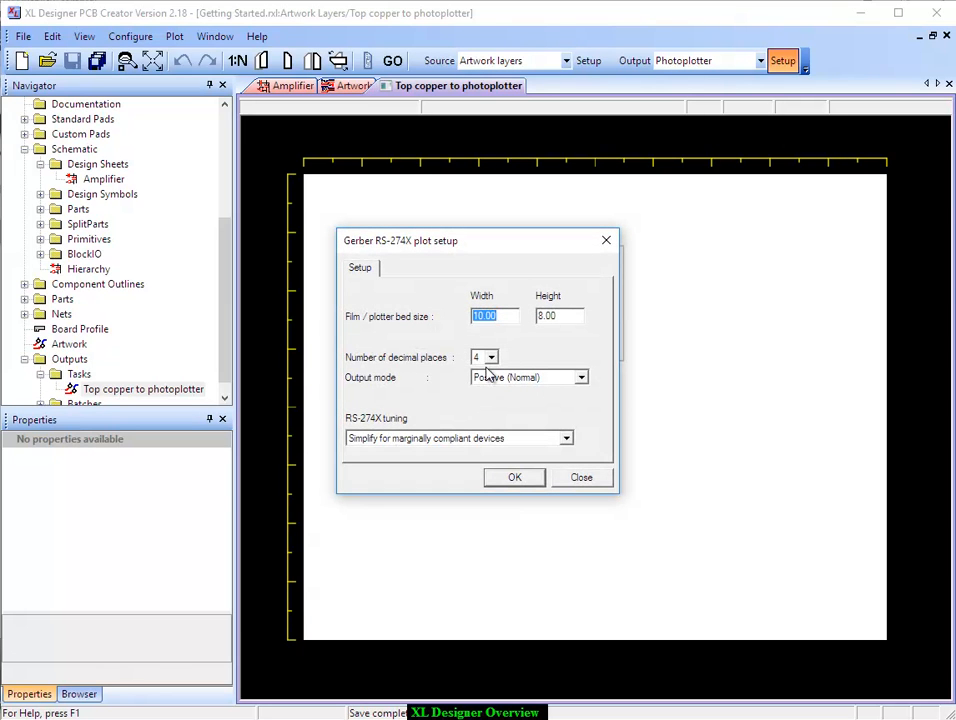
left_click(516, 481)
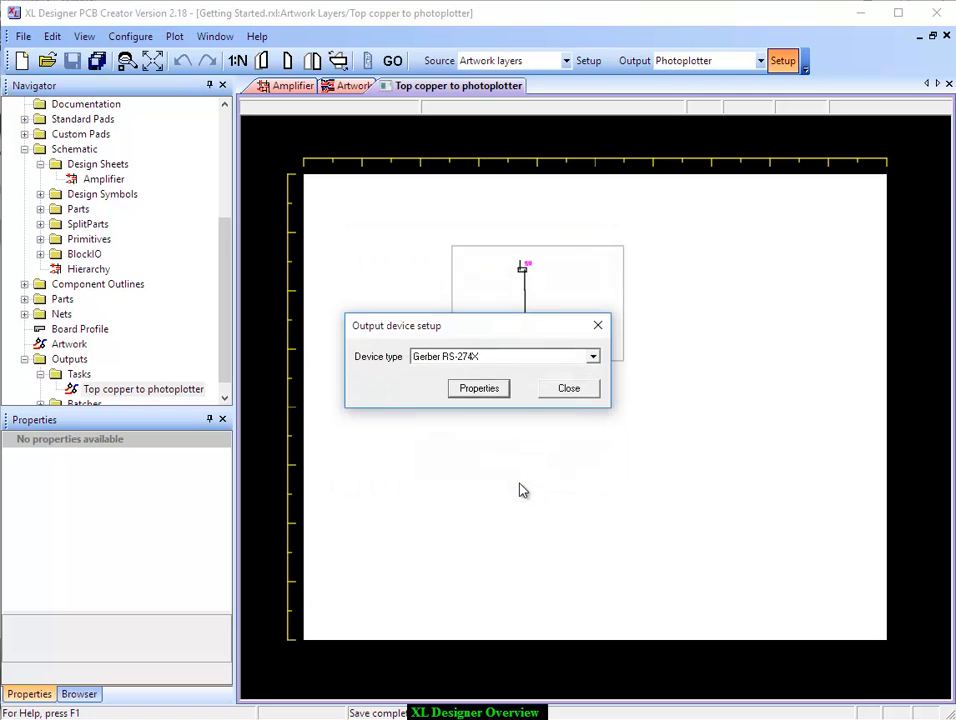
left_click(567, 390)
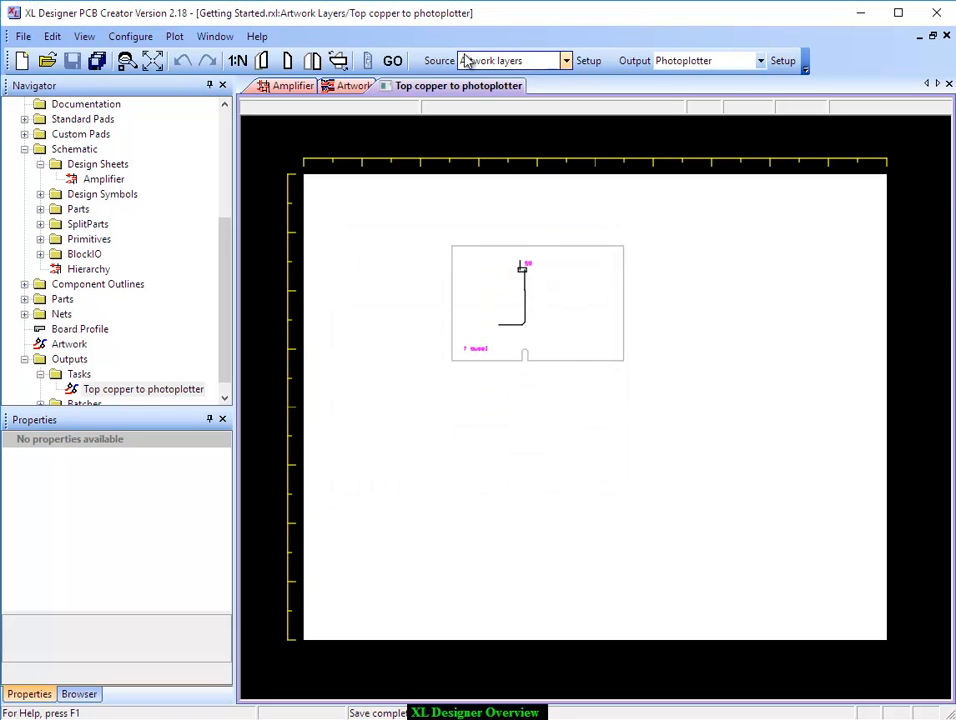
Step: Exclude the board profile from the artwork plot and enable only layer V's pads and layer T's pads and copper
left_click(592, 62)
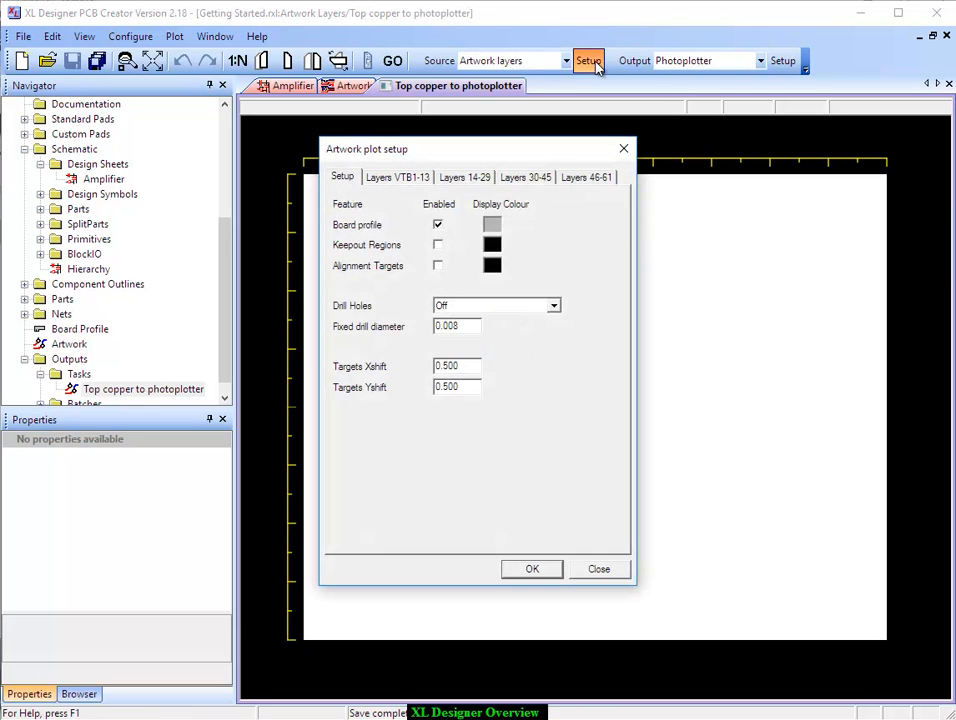
left_click(438, 226)
left_click(405, 178)
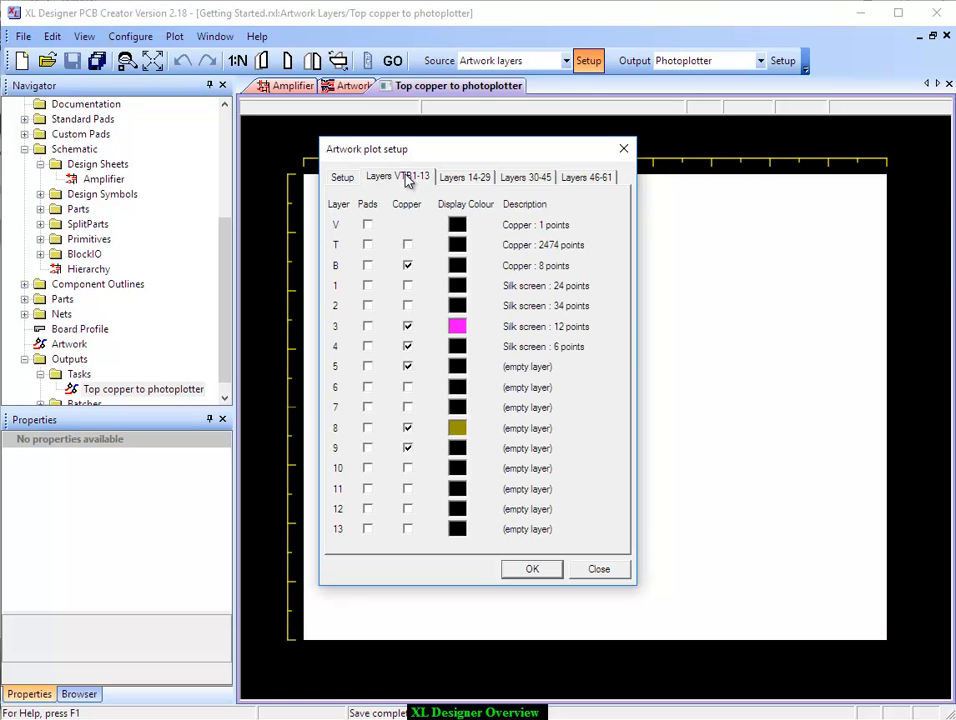
left_click(407, 328)
left_click(408, 366)
left_click(408, 429)
left_click(408, 449)
left_click(408, 266)
left_click(408, 266)
left_click(367, 226)
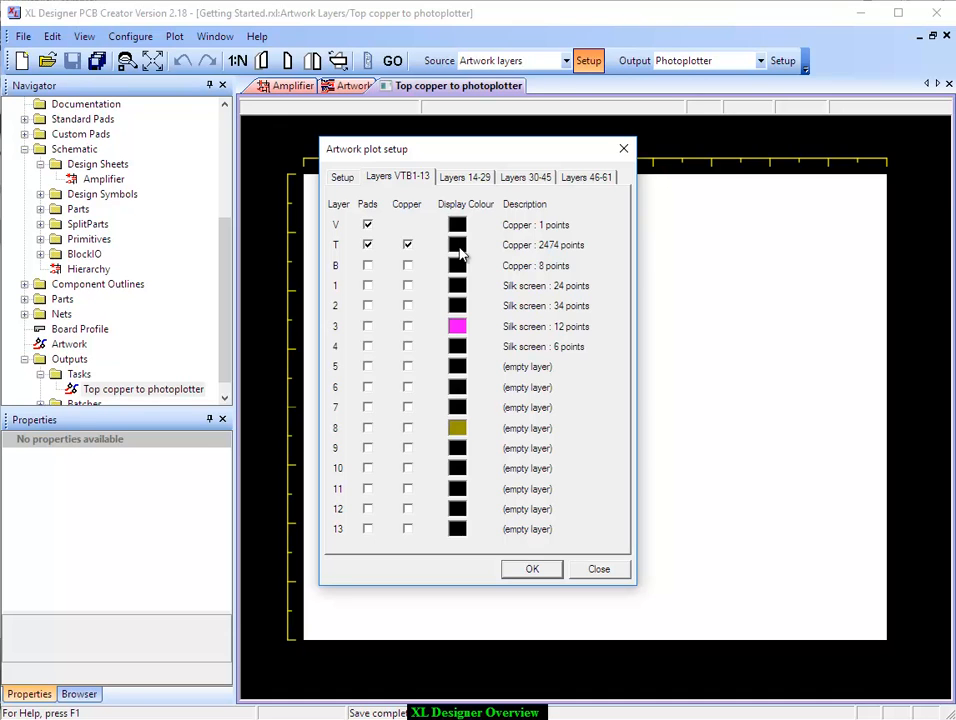
Step: Set the display colours of layers 3 and 8 to black and apply the artwork plot setup
left_click(459, 327)
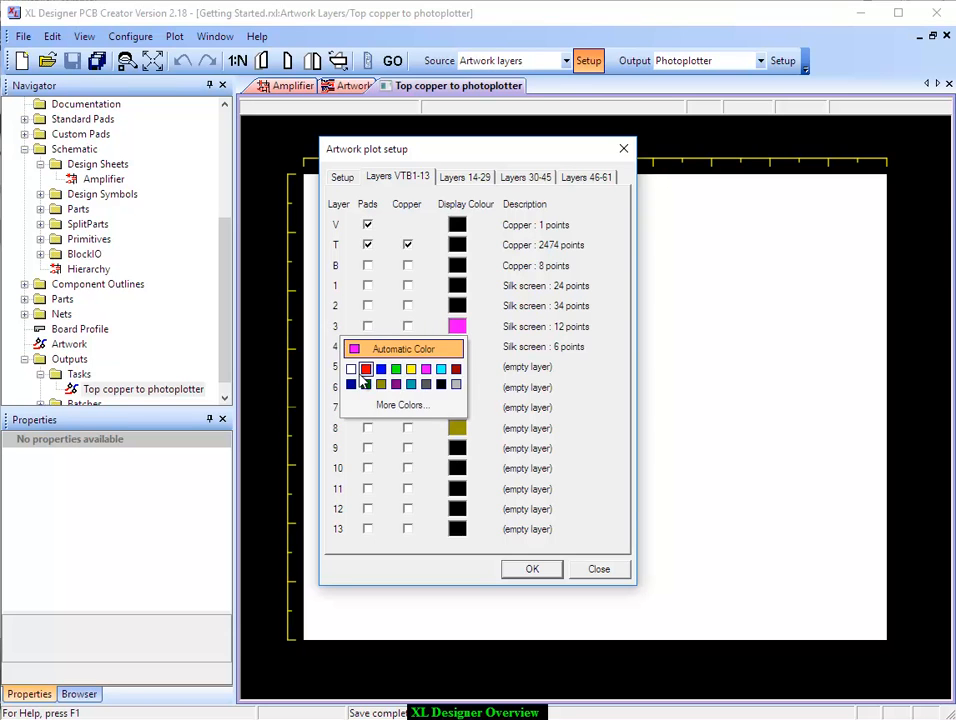
left_click(441, 384)
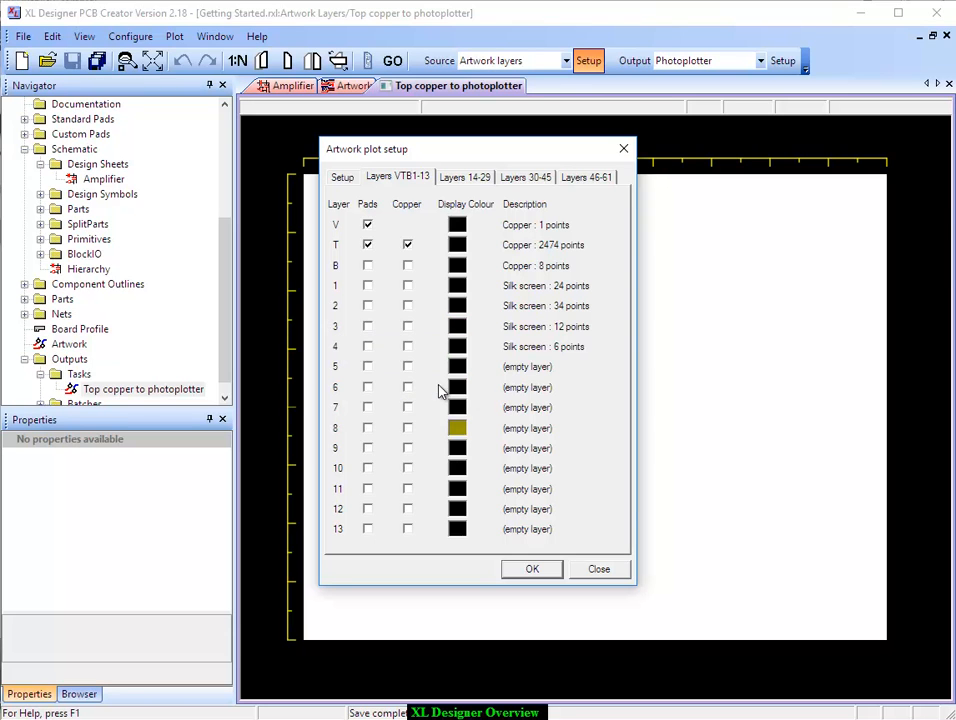
left_click(457, 428)
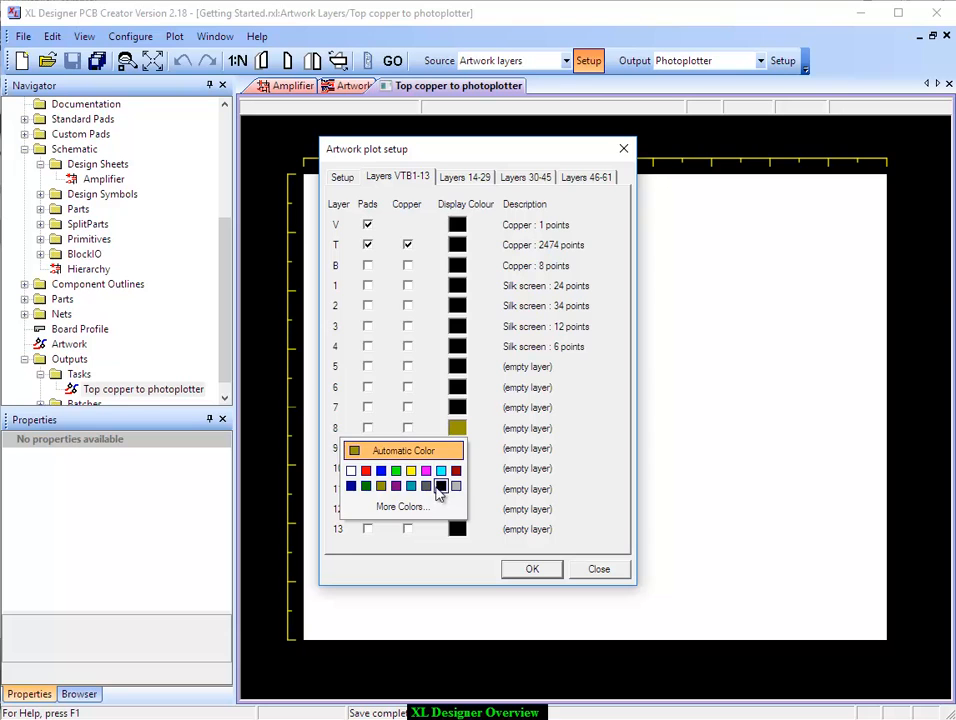
left_click(441, 486)
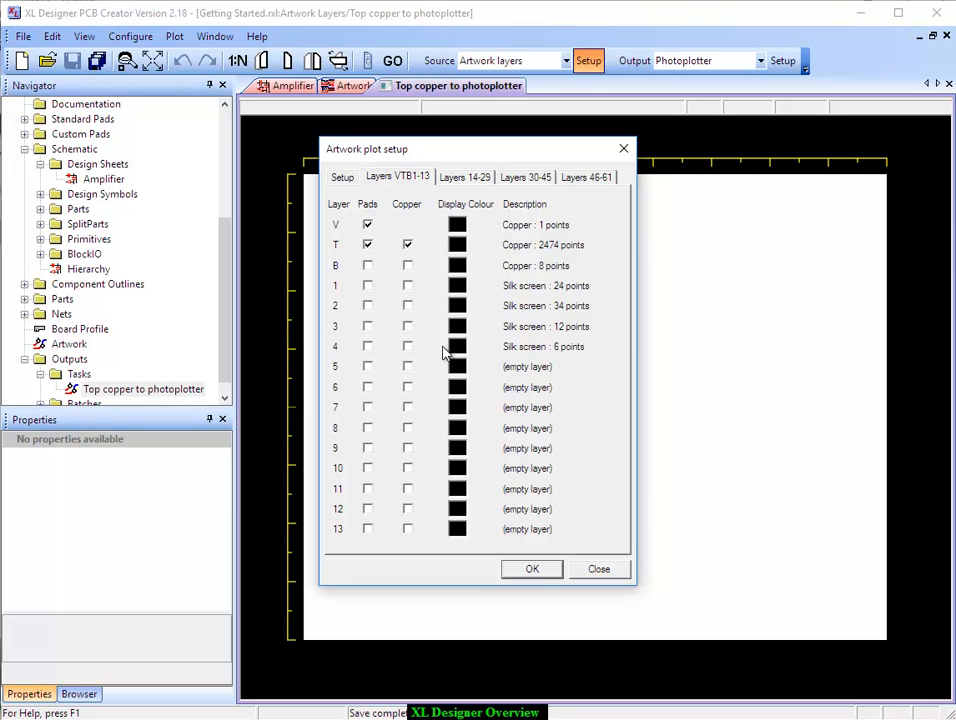
left_click(532, 568)
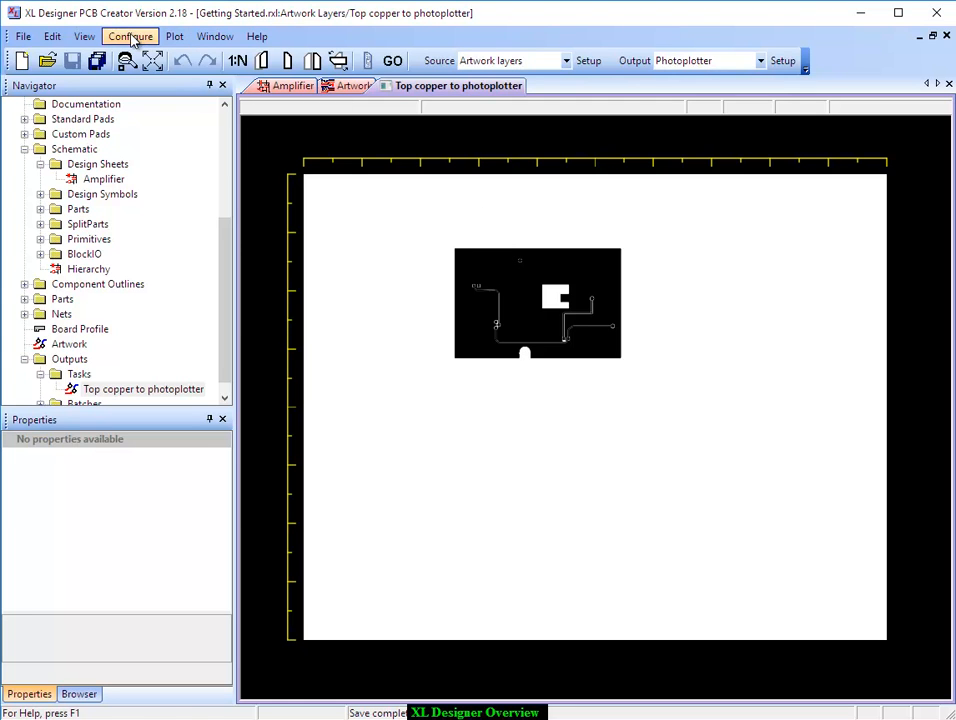
Step: Move the board plot to the lower-left corner of the film and inspect its copper pattern
left_click(262, 60)
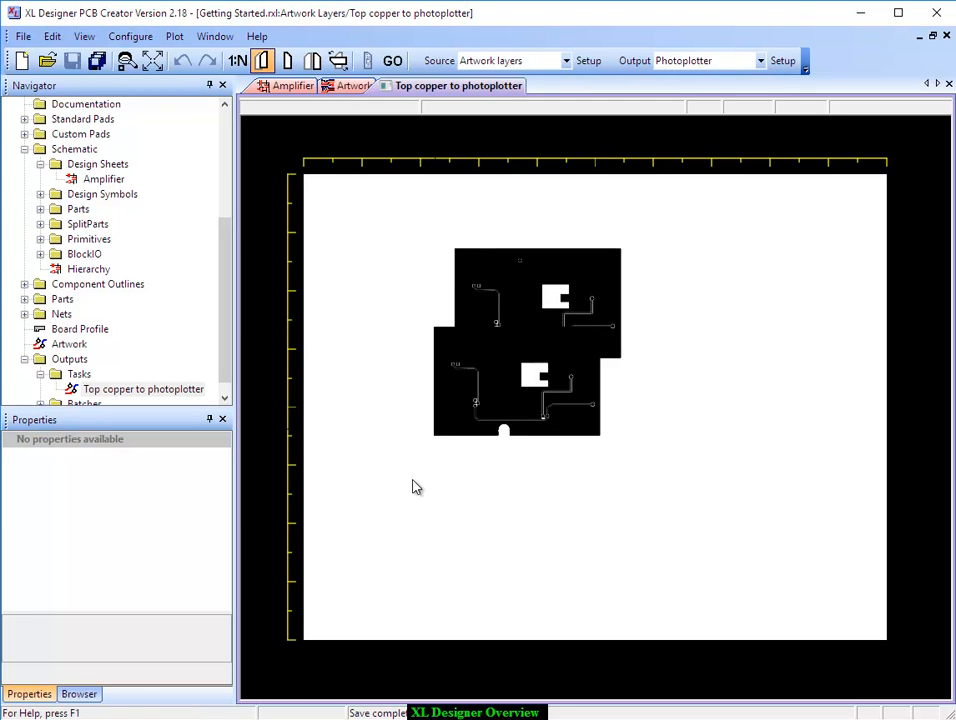
left_click(328, 615)
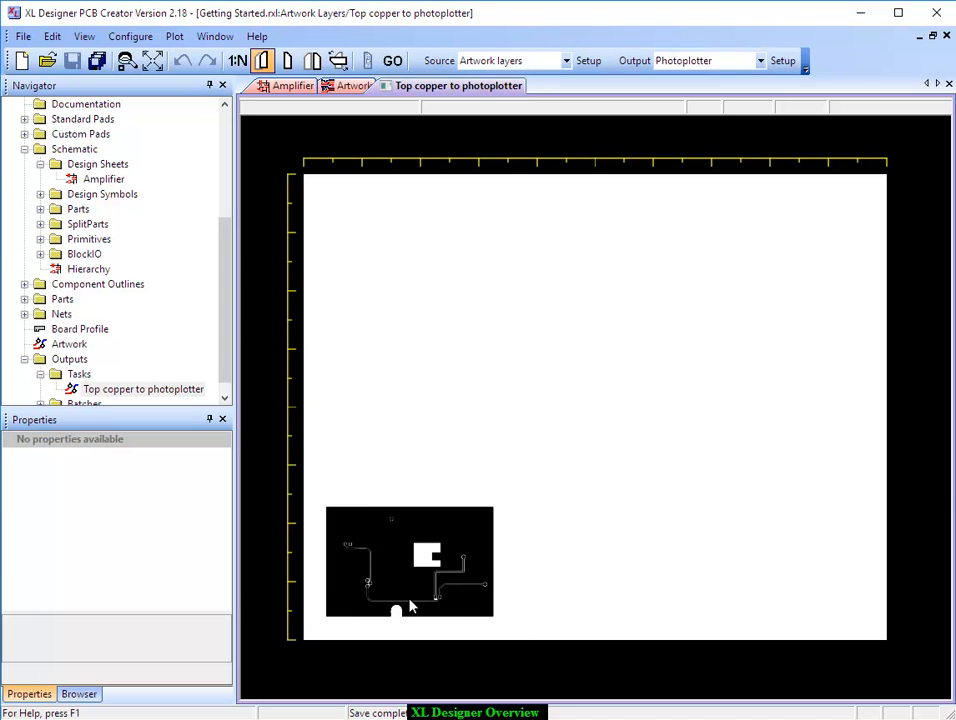
scroll(382, 597, "up", 1)
scroll(661, 346, "up", 1)
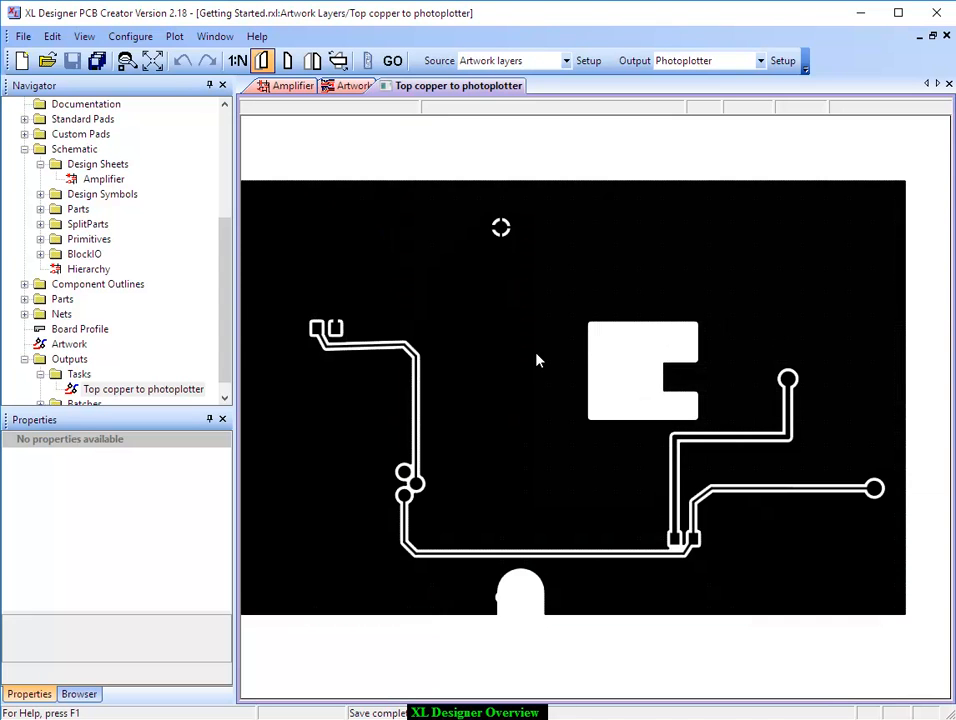
scroll(557, 360, "down", 1)
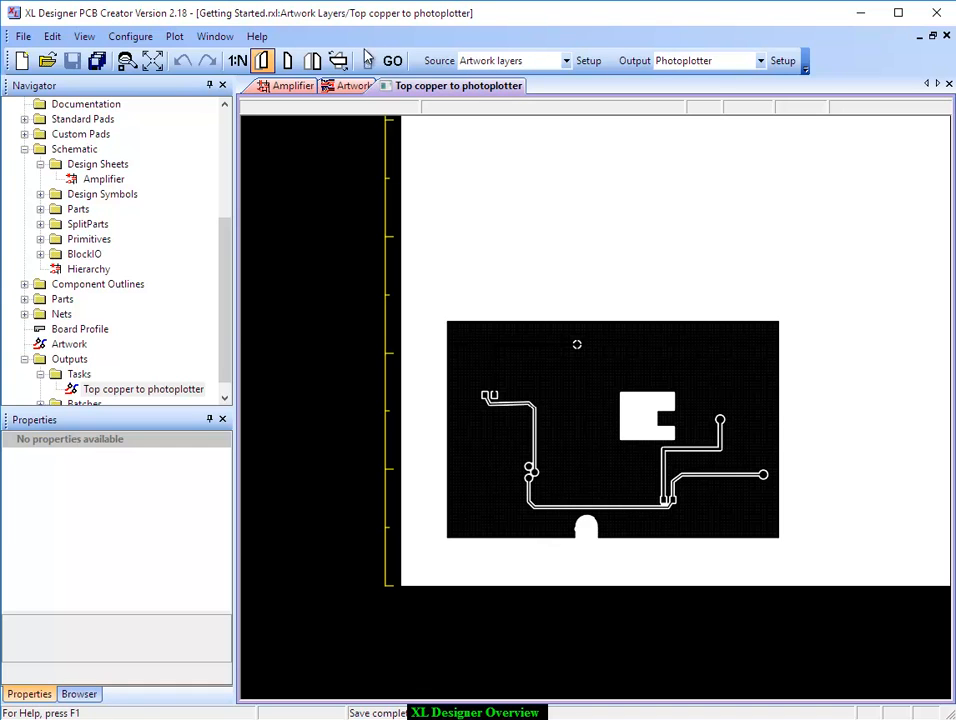
Step: Plot the top copper to a Gerber RS-274X file named "Top copper getting started" in the 1gerbers folder
left_click(394, 62)
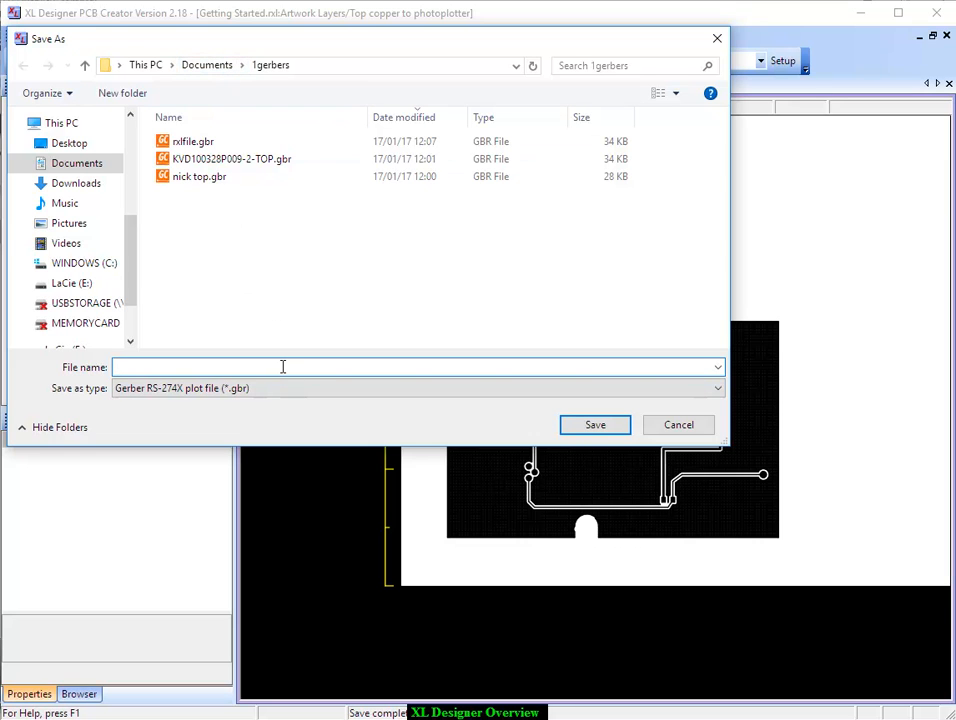
type("Top copper getting")
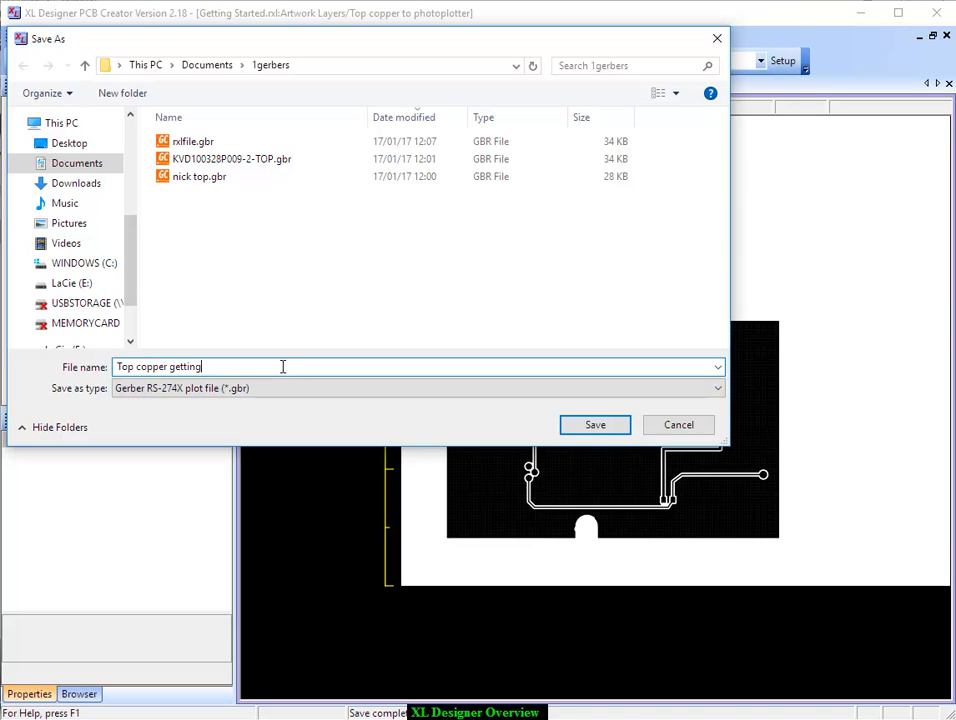
type(" started")
key("Return")
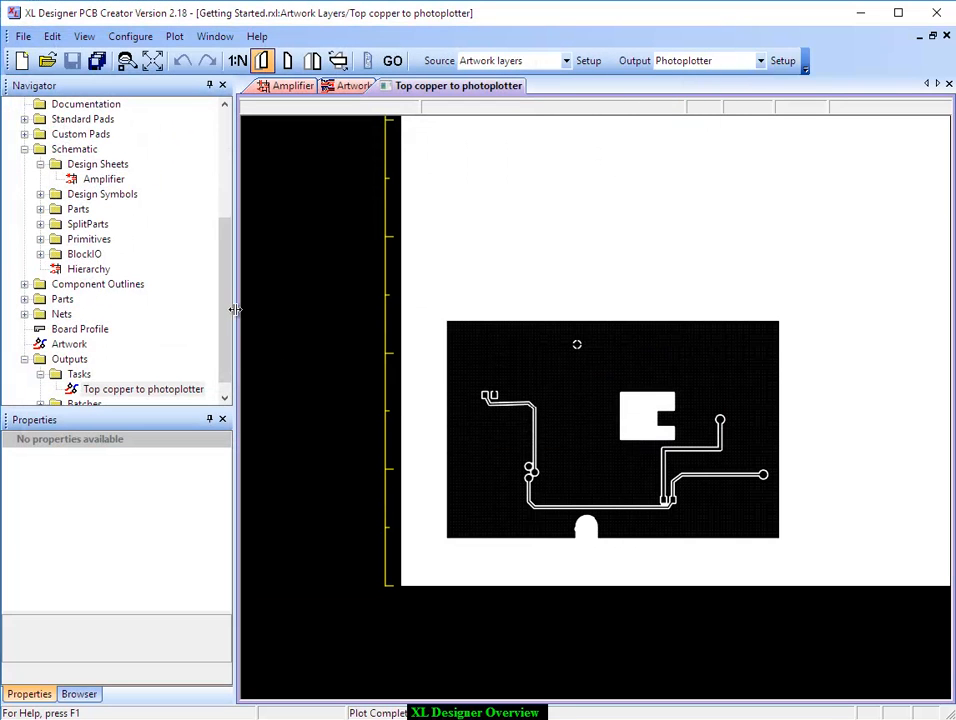
Step: Duplicate the Top copper to photoplotter task within the output tasks
left_click_drag(226, 312, 230, 358)
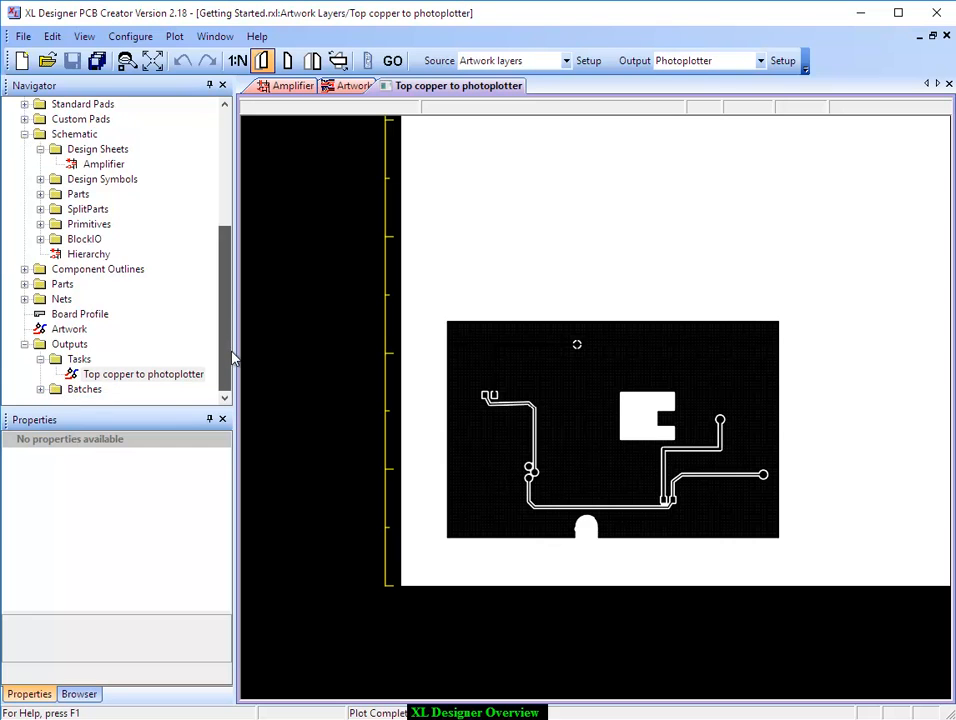
right_click(172, 378)
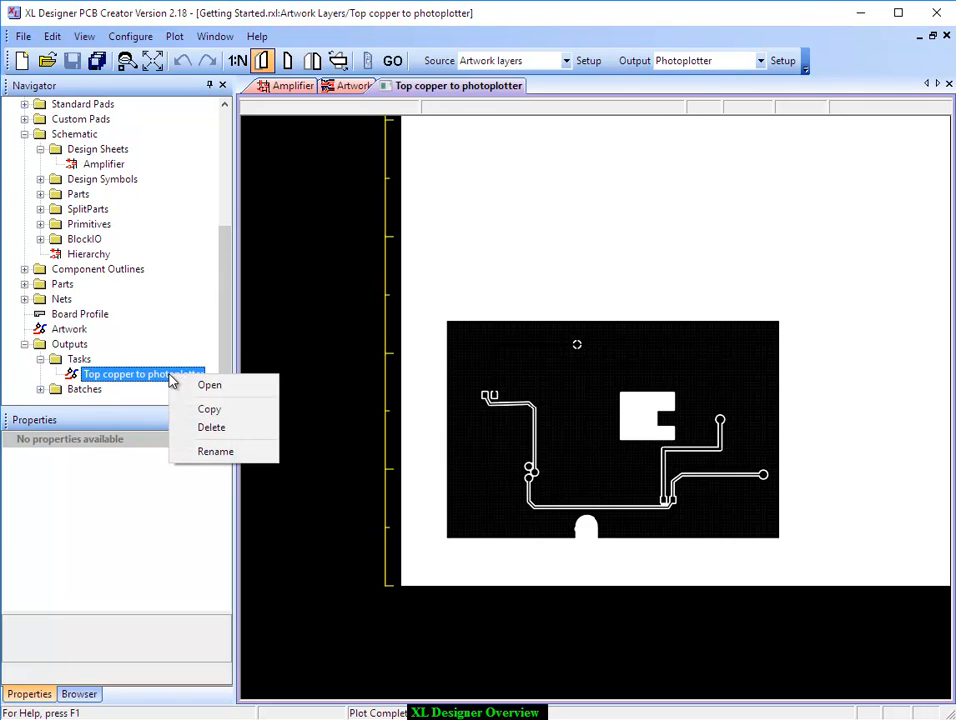
left_click(209, 409)
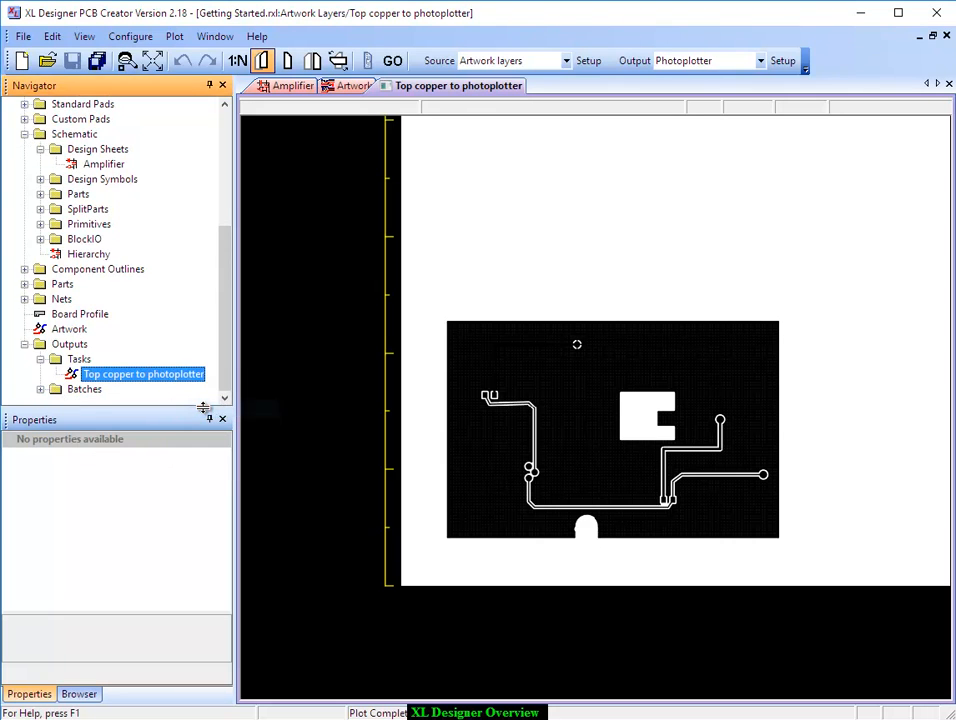
right_click(77, 360)
left_click(113, 509)
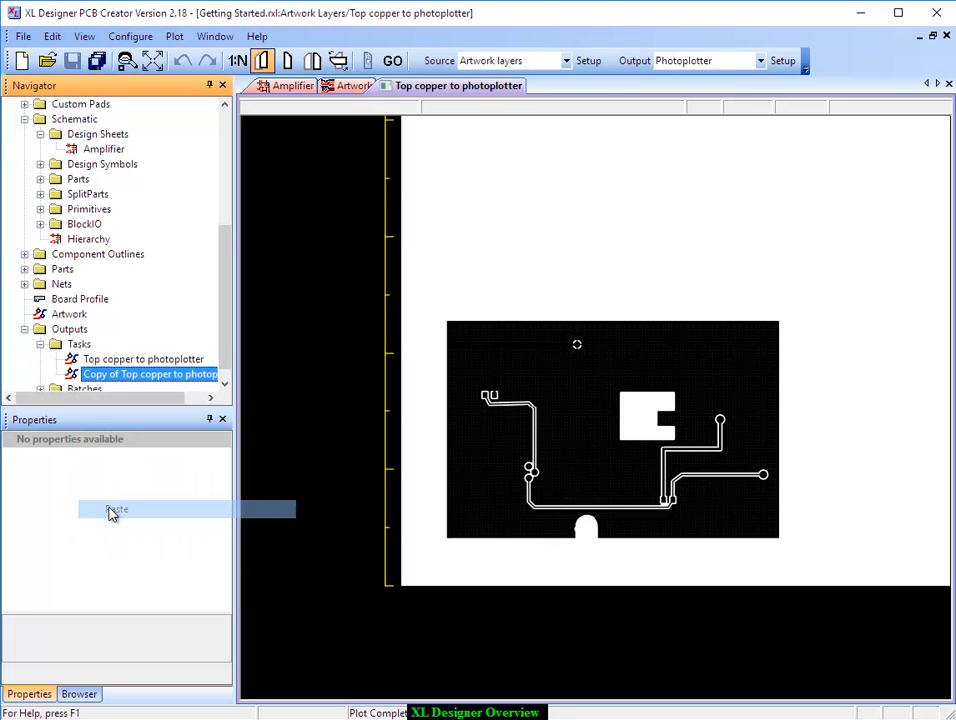
Step: Rename the copied output task to "Bottom copper to photoplotter"
right_click(130, 379)
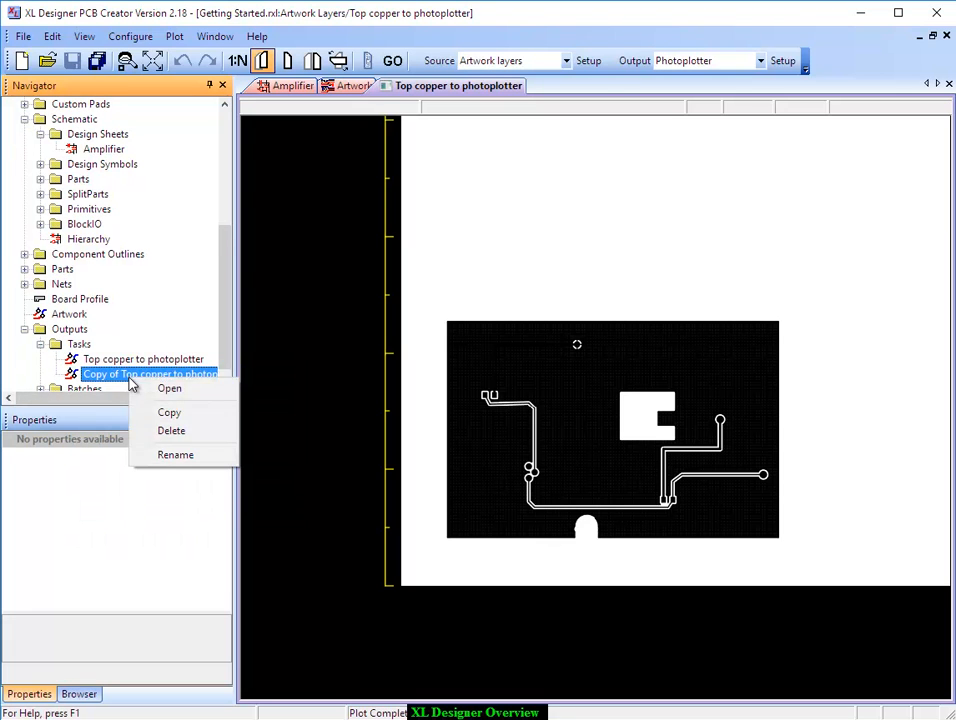
left_click(173, 454)
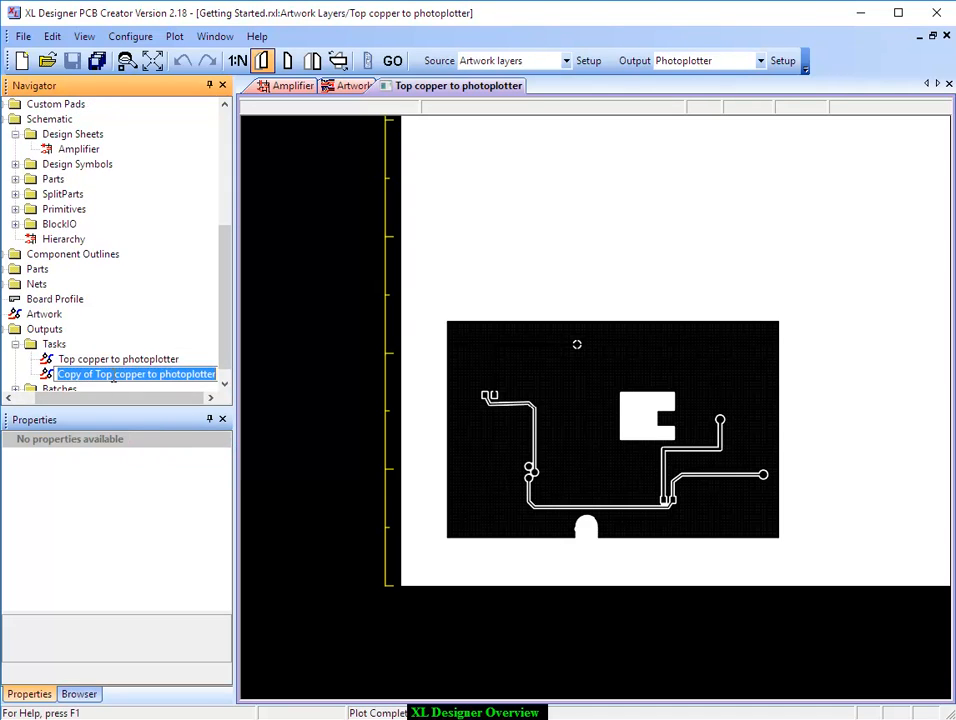
left_click_drag(114, 374, 46, 374)
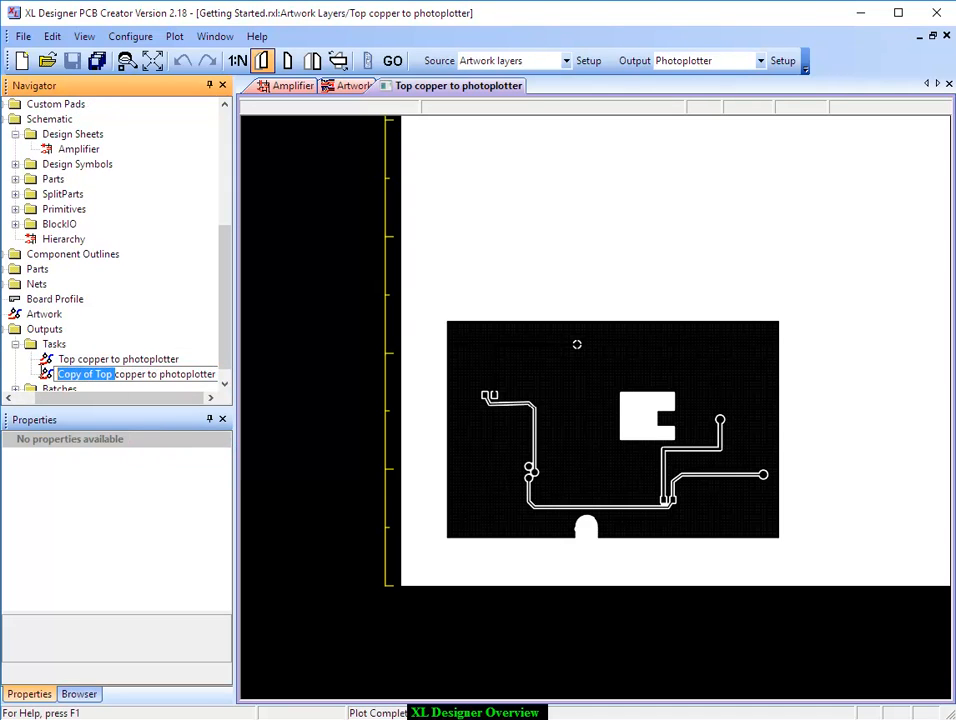
type("Bottom")
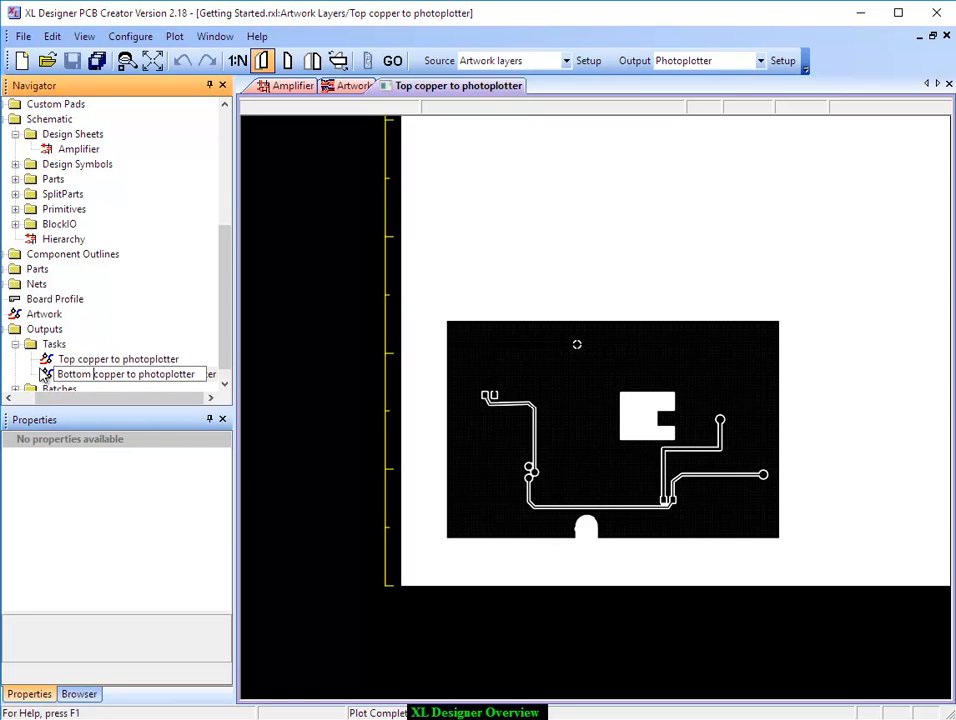
key("Return")
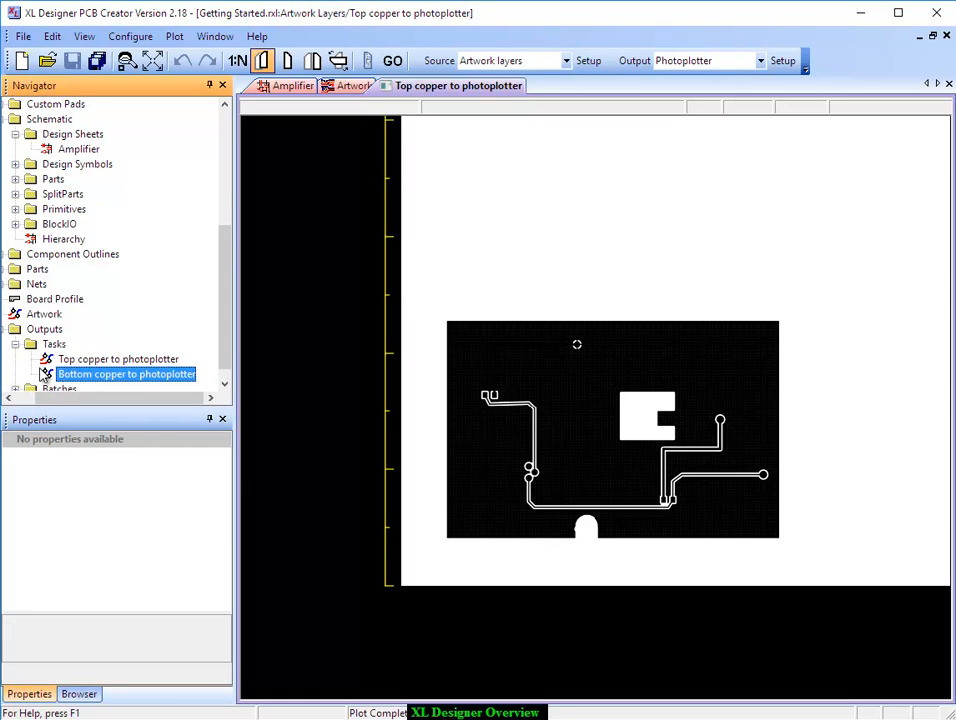
Step: Open the Bottom copper task and set its artwork plot to exclude layer T and include layer B pads and copper
double_click(94, 376)
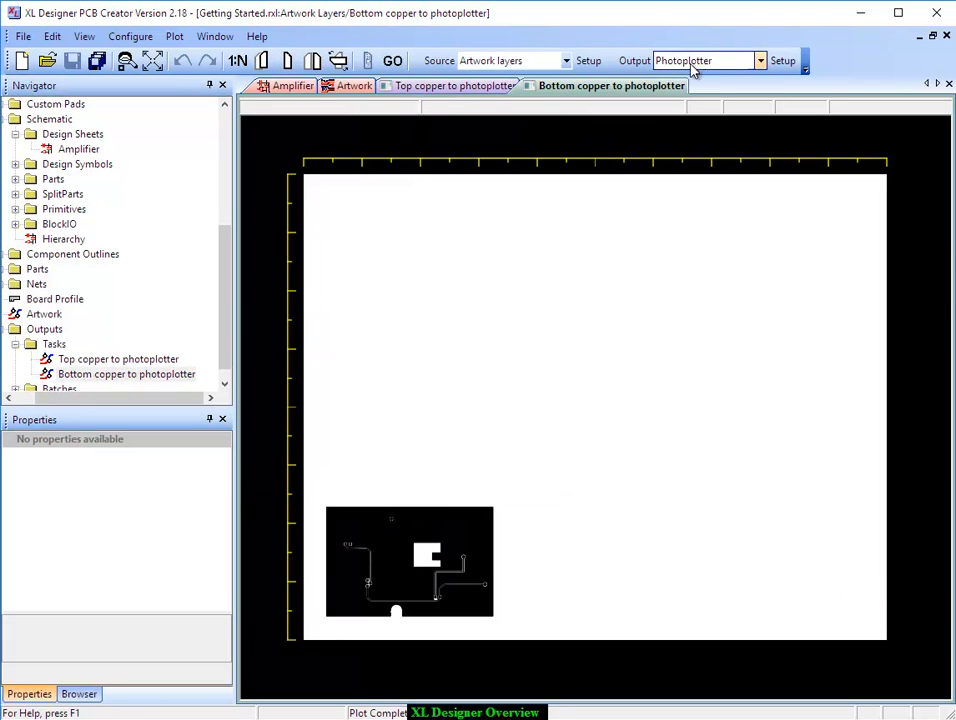
left_click(588, 60)
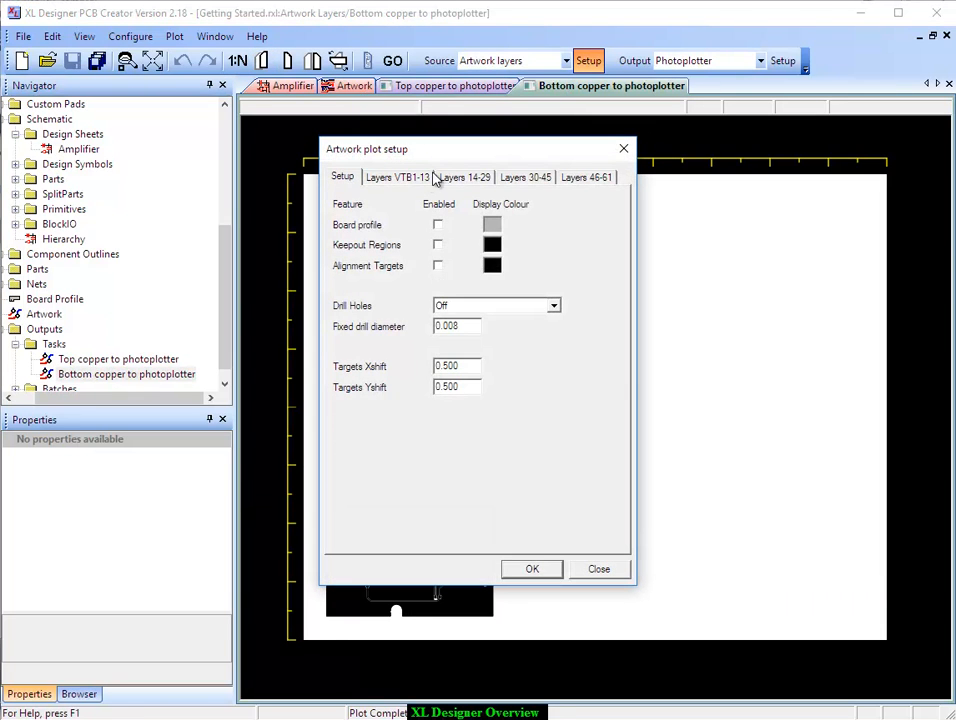
left_click(426, 178)
left_click(368, 245)
left_click(406, 245)
left_click(407, 265)
left_click(367, 265)
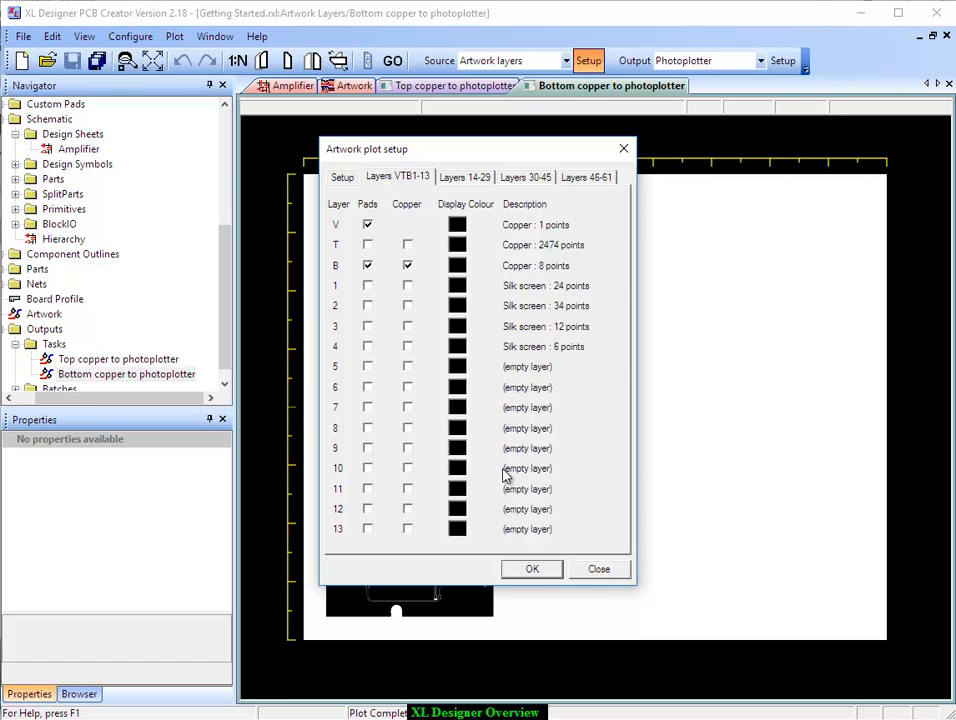
left_click(532, 568)
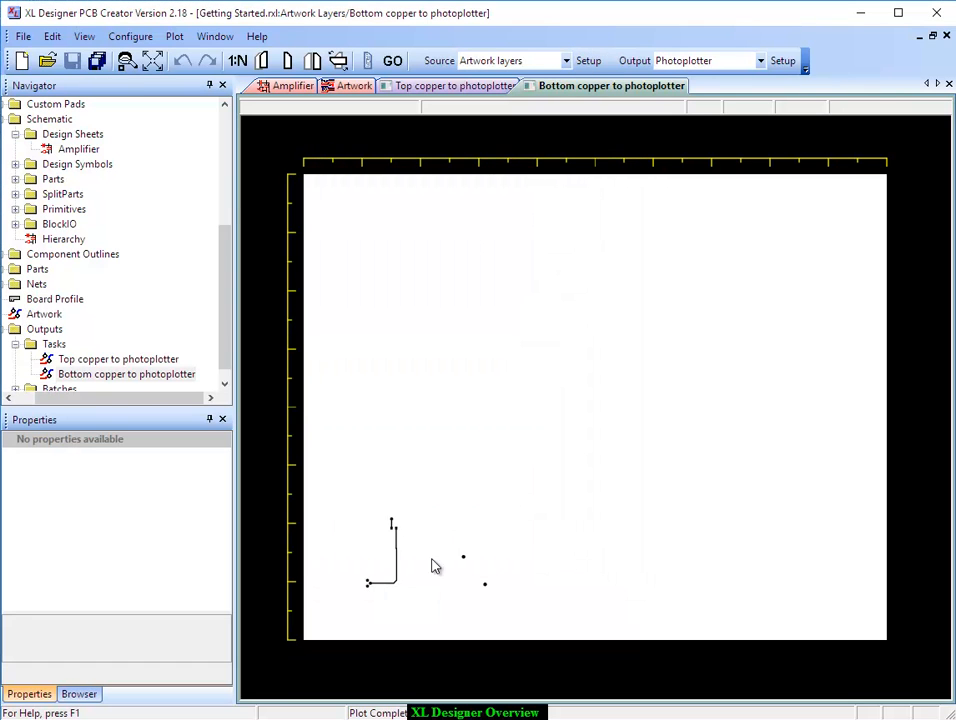
Step: Plot the bottom copper to a Gerber RS-274X file named "Bottom copper getting started.gbr" in the 1gerbers folder
scroll(434, 571, "up", 1)
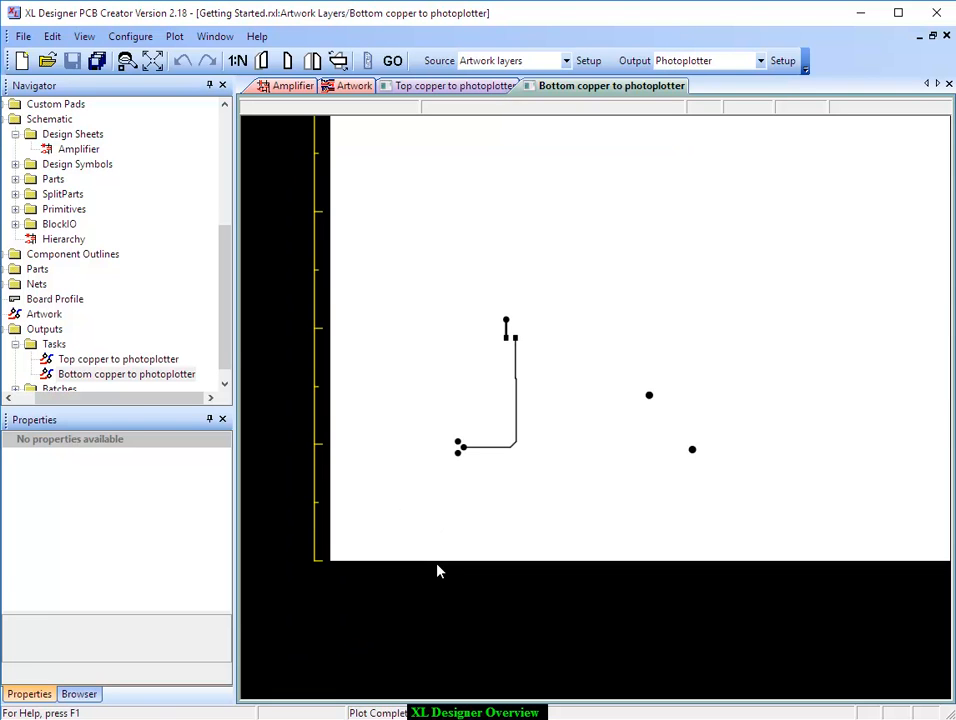
left_click(391, 63)
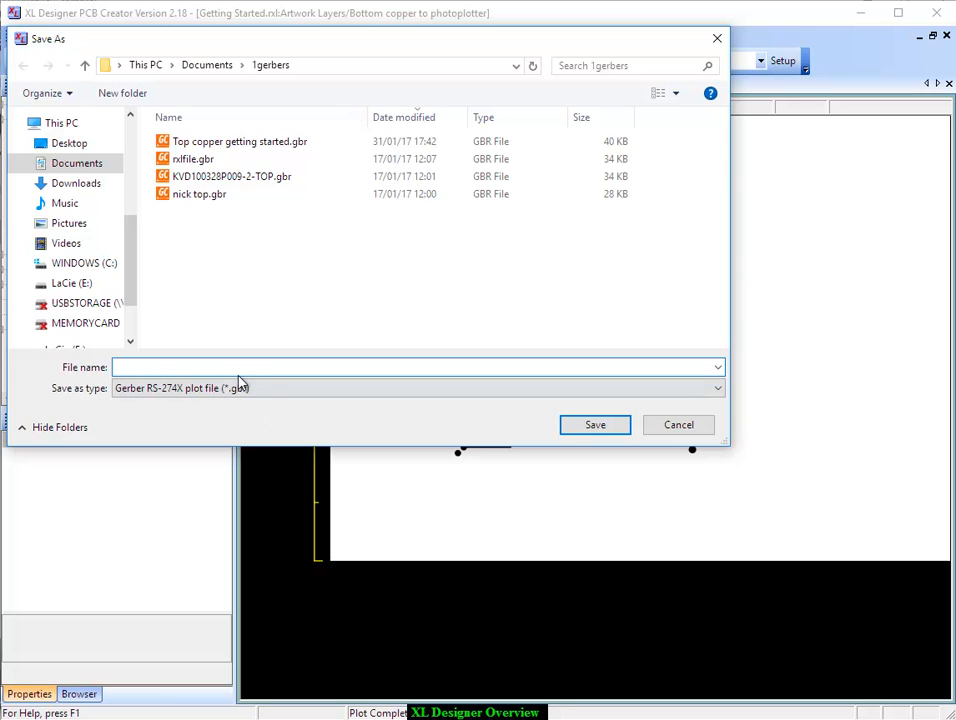
double_click(215, 143)
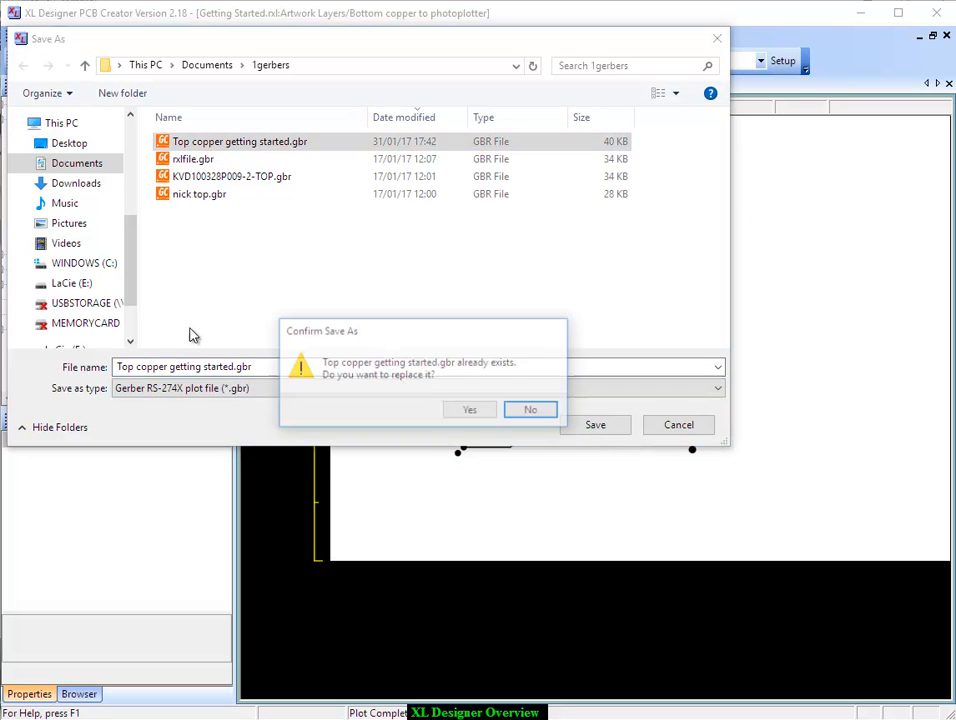
left_click(526, 411)
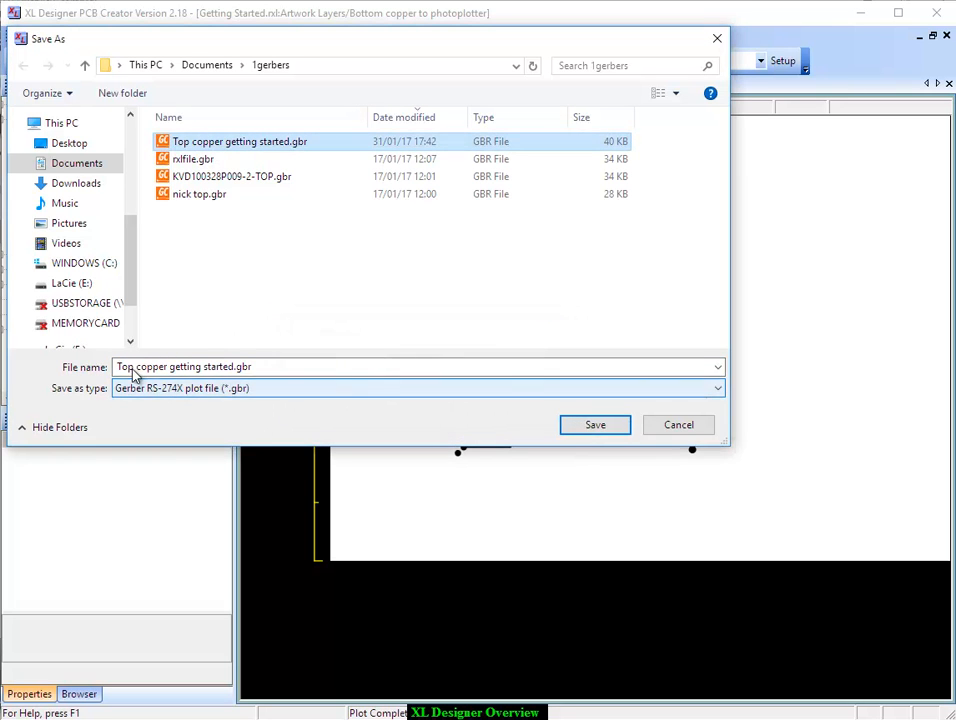
double_click(125, 367)
type("Bottom")
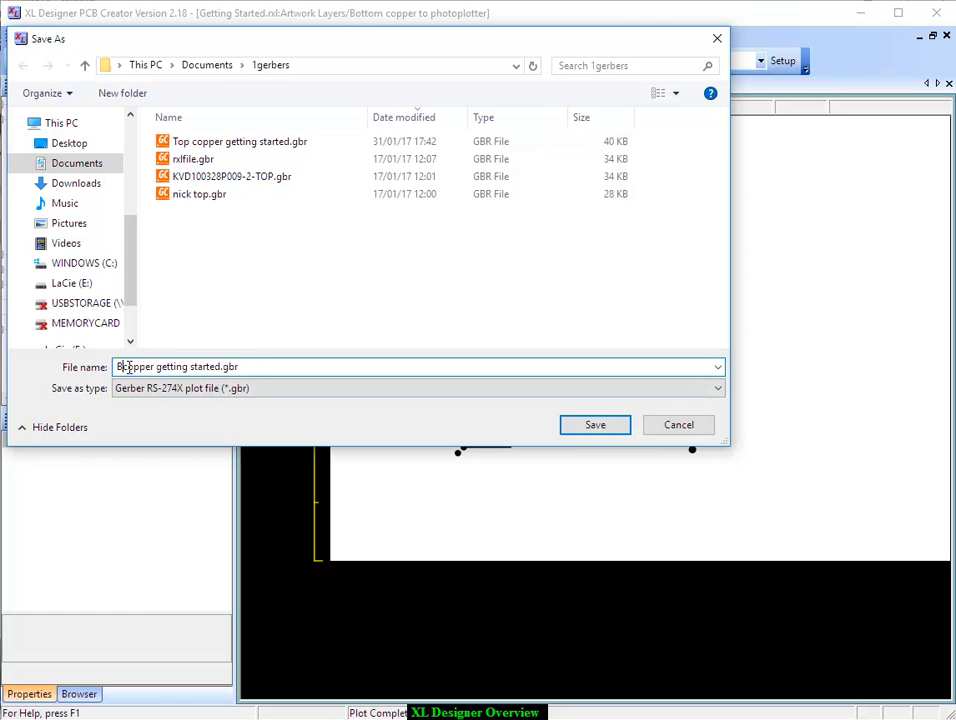
key("Return")
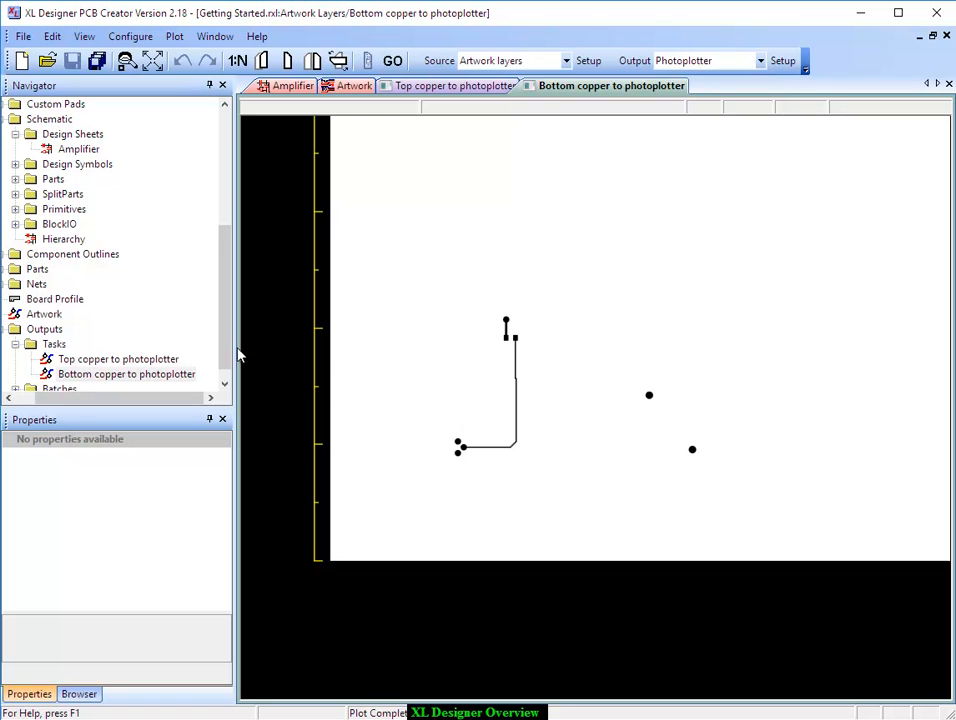
Step: Paste another copy of the Top copper to photoplotter task into the output tasks
left_click(224, 385)
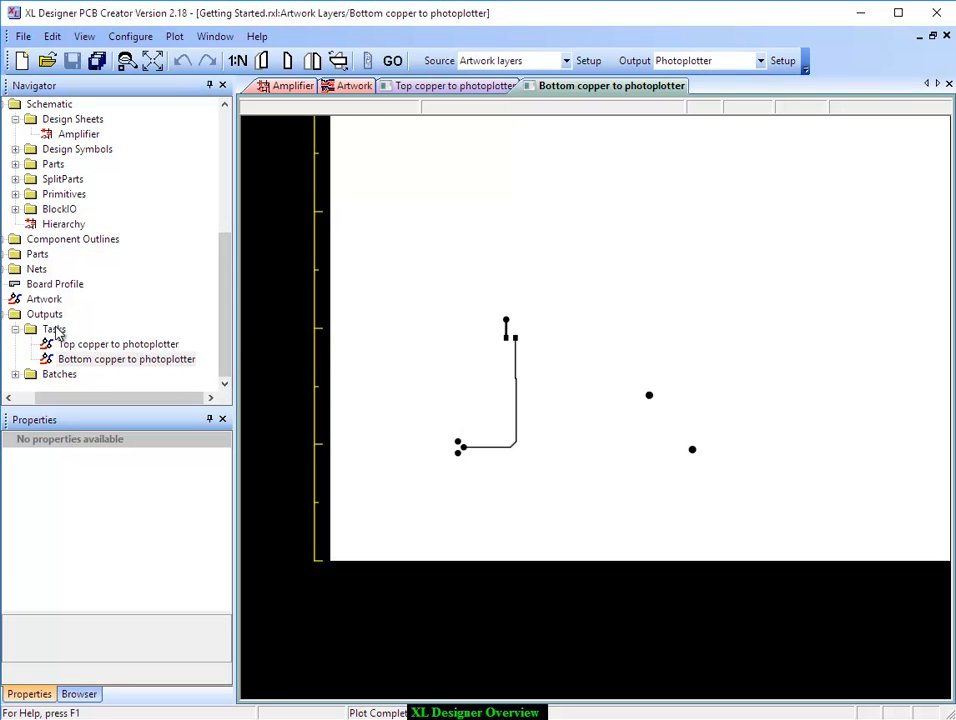
right_click(98, 363)
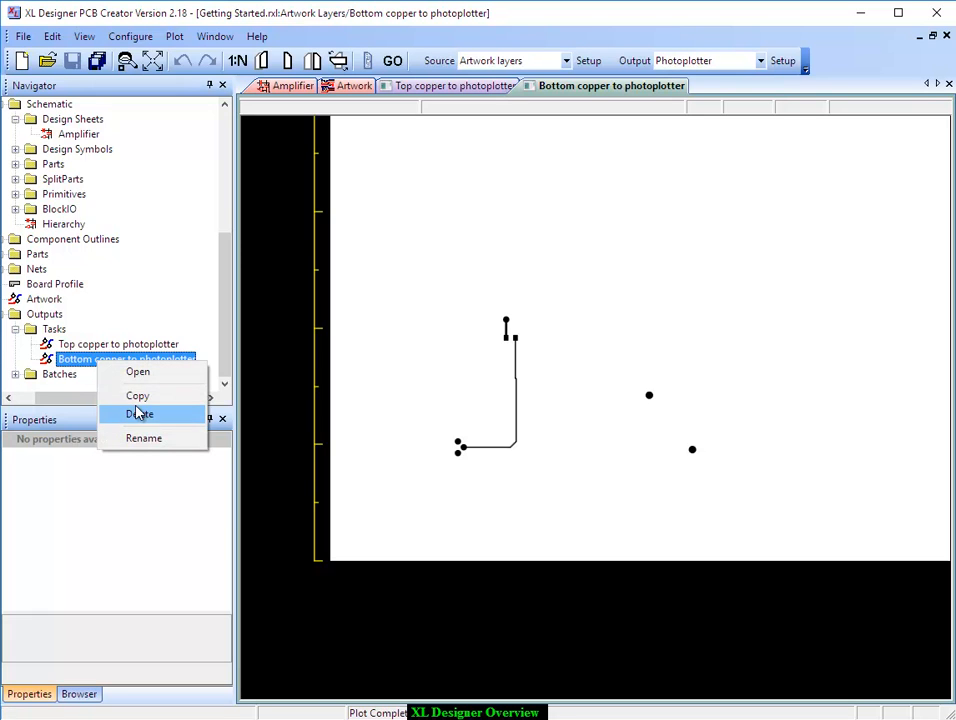
right_click(54, 331)
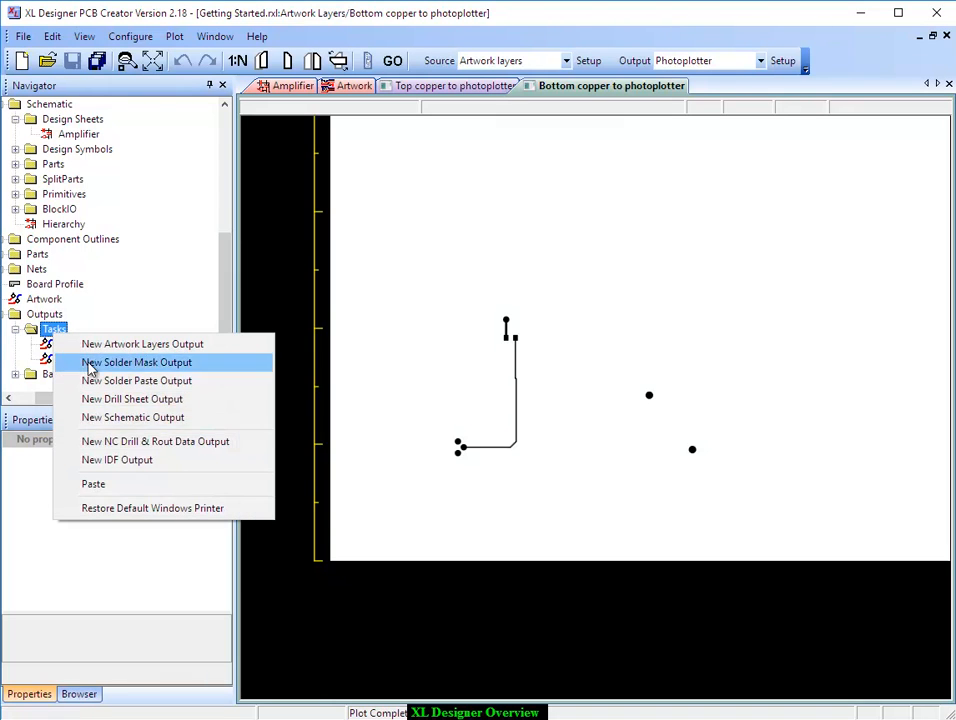
left_click(98, 484)
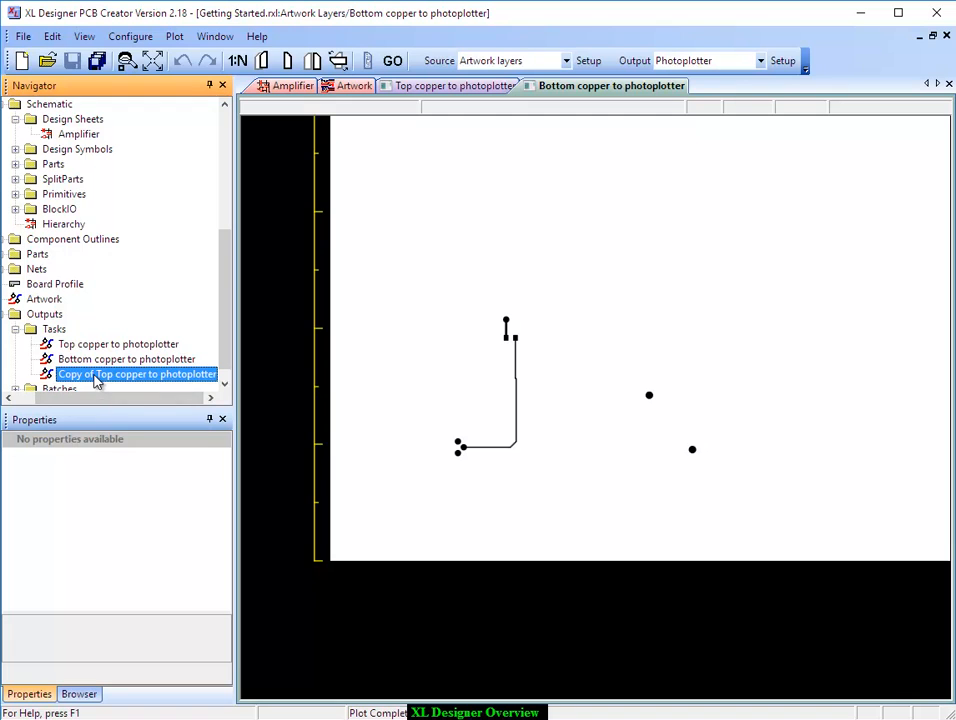
Step: Rename the new copy of the top copper task to "Top ss to photoplotter"
right_click(97, 378)
left_click(134, 452)
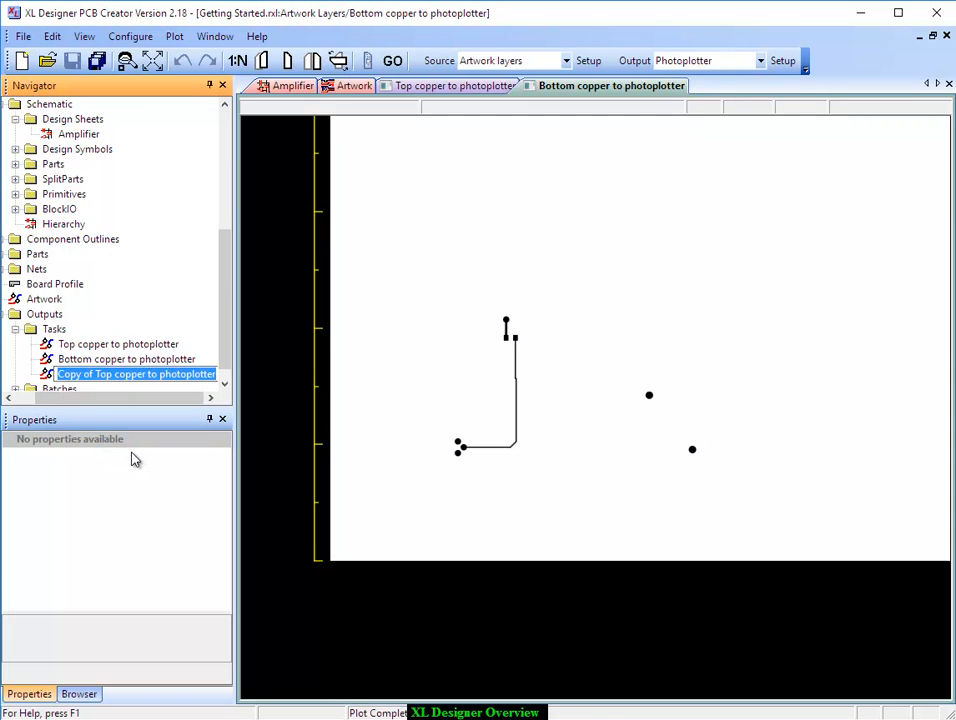
key("End")
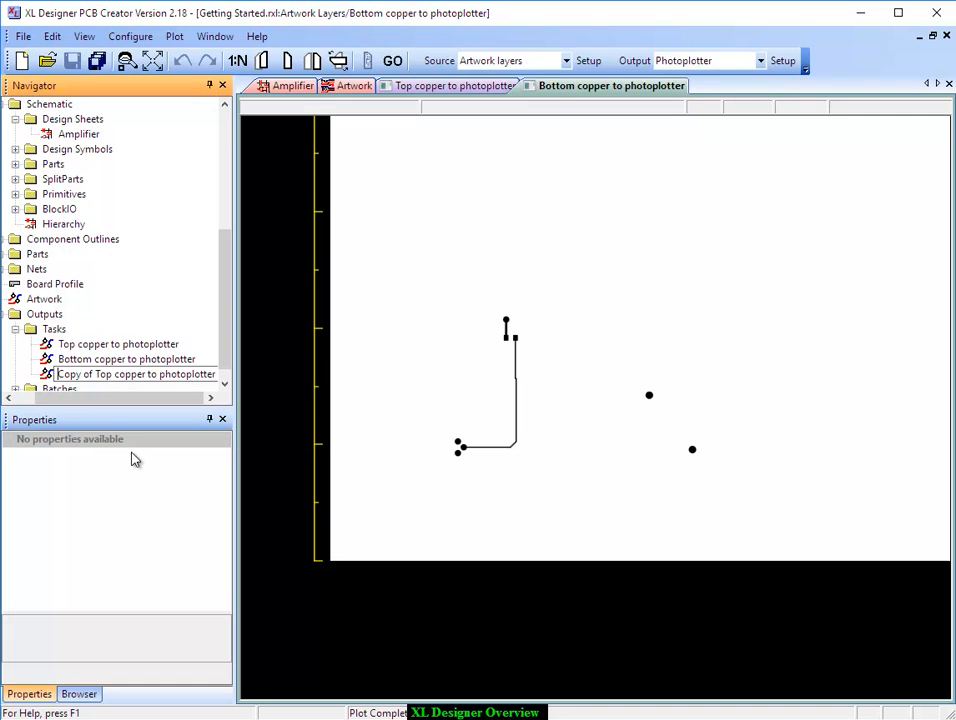
key("Home")
key("Delete")
key("Delete")
key("Delete")
key("Delete")
key("Delete")
key("Delete")
key("Delete")
key("Delete")
key("Delete")
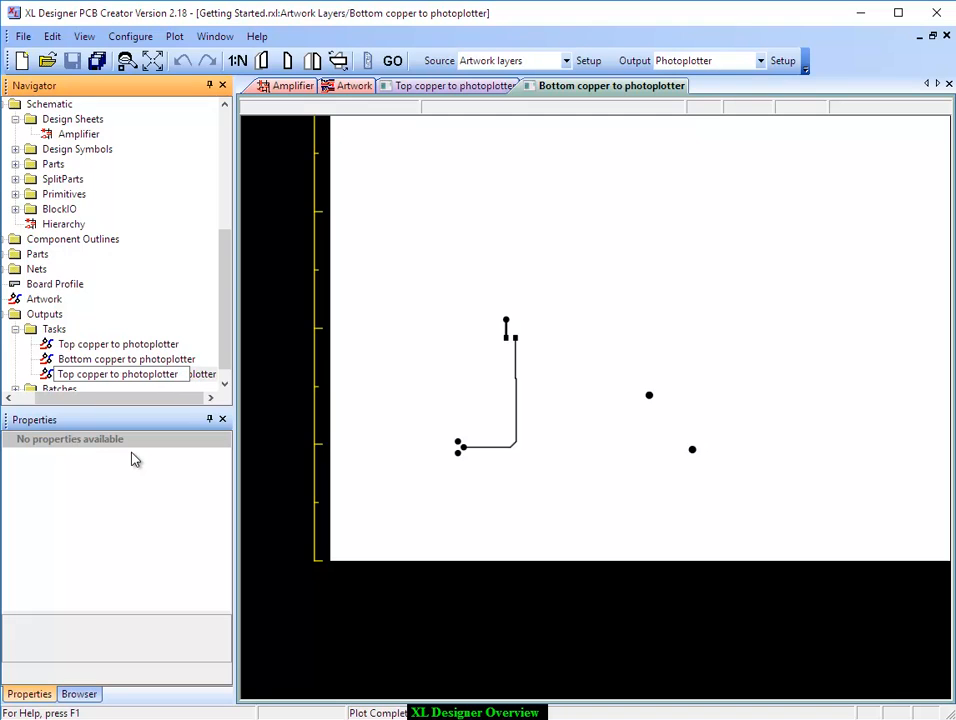
type("Top ss")
key("Delete")
key("Delete")
key("Delete")
key("Delete")
key("Delete")
key("Delete")
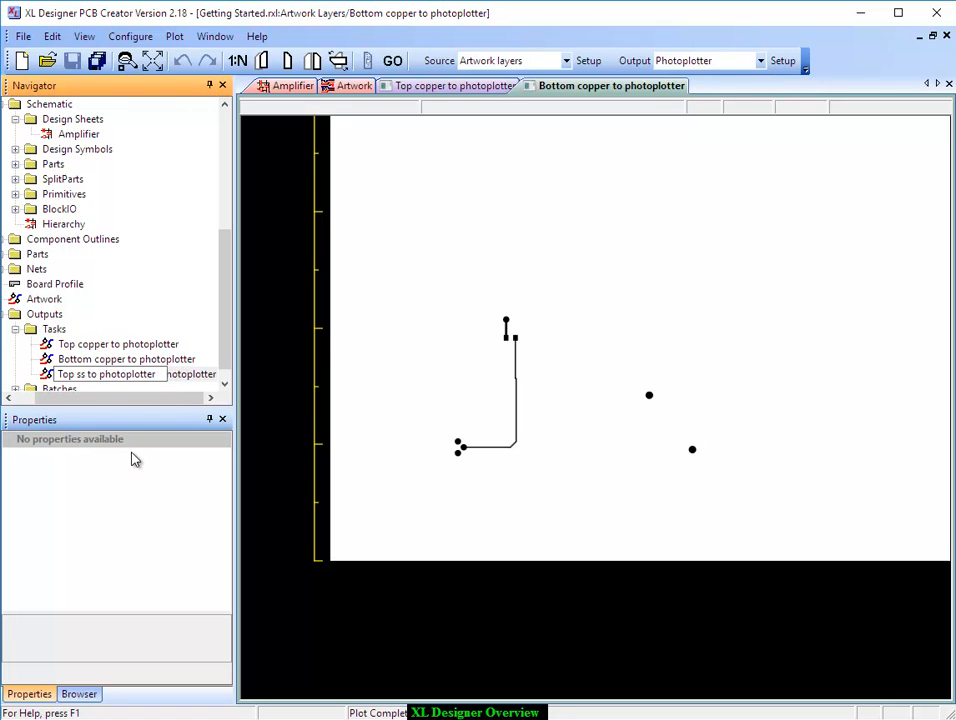
key("Return")
Step: Open the Top ss task and set its artwork plot to exclude layers V and T and include copper on silk screen layers 1 and 2
double_click(124, 377)
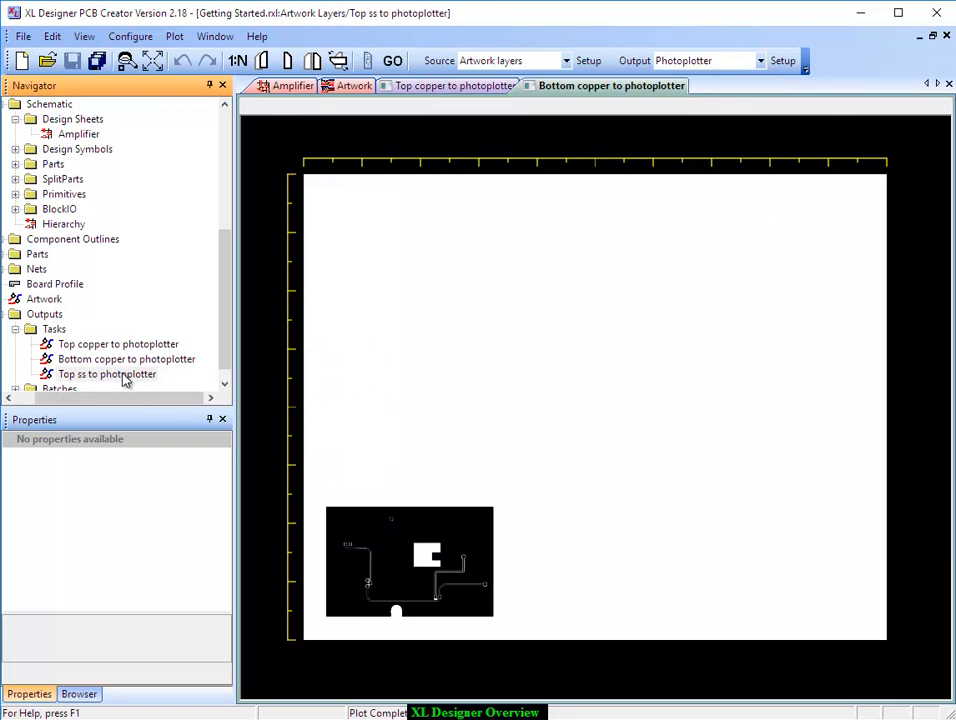
left_click(587, 60)
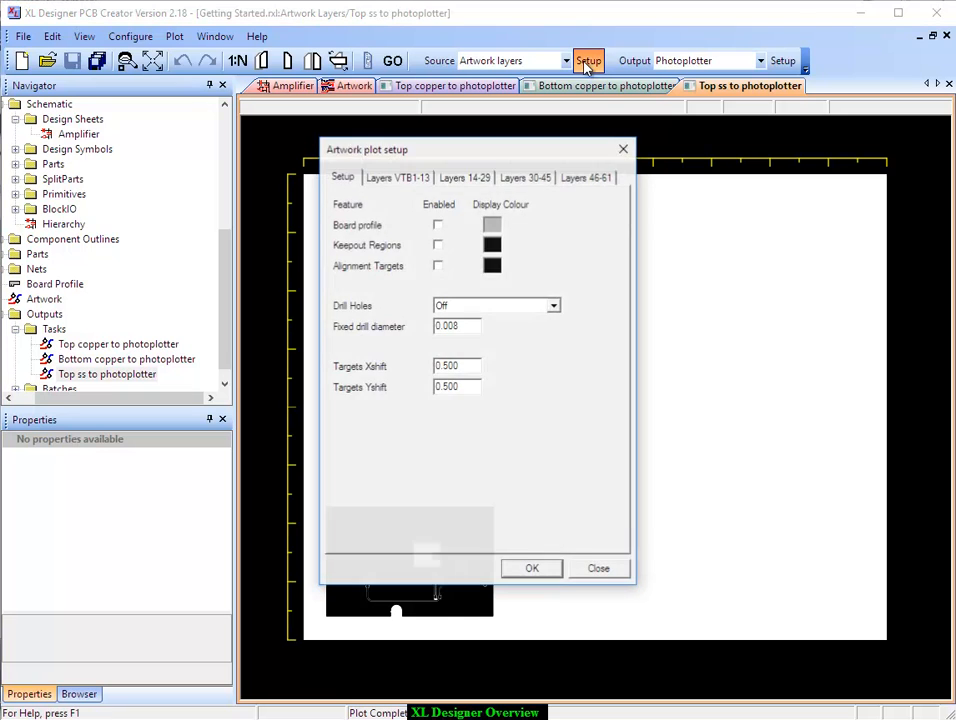
left_click(406, 178)
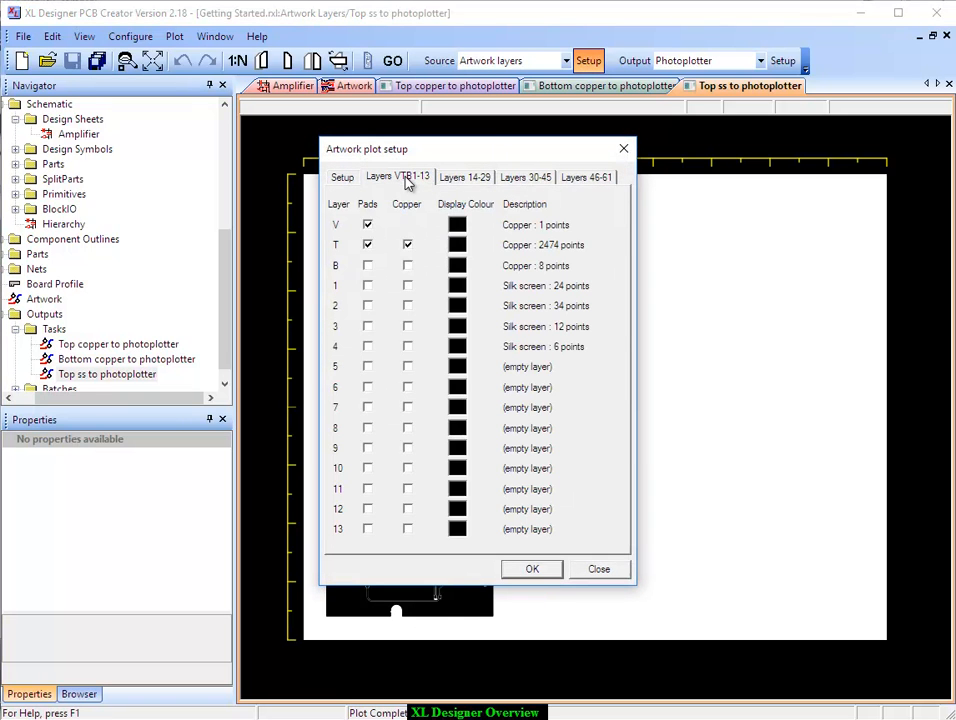
left_click(408, 245)
left_click(367, 225)
left_click(407, 306)
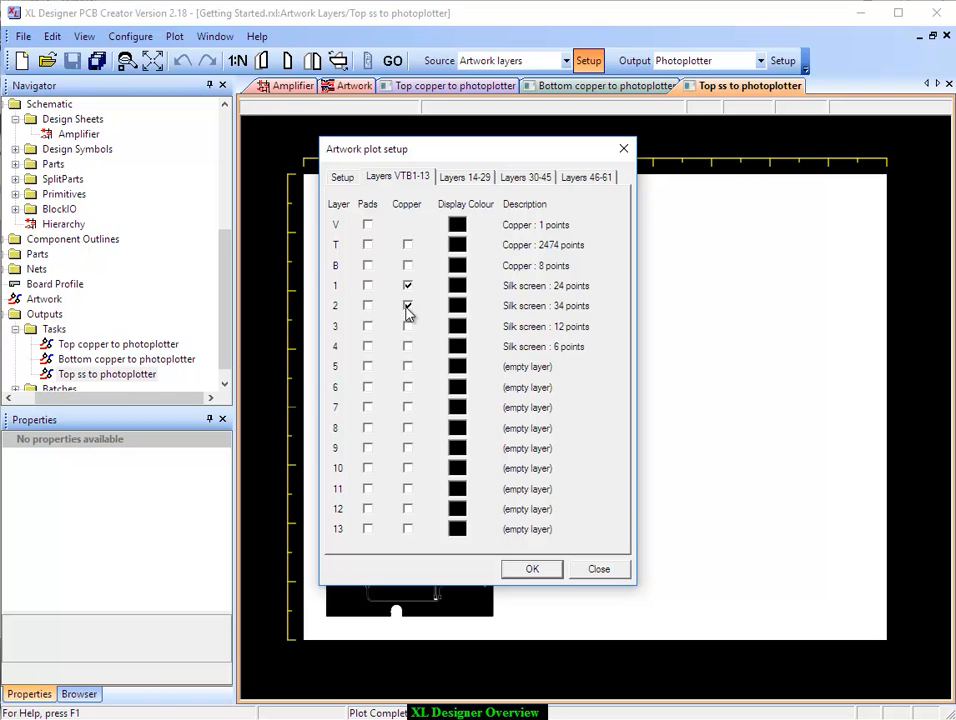
left_click(533, 570)
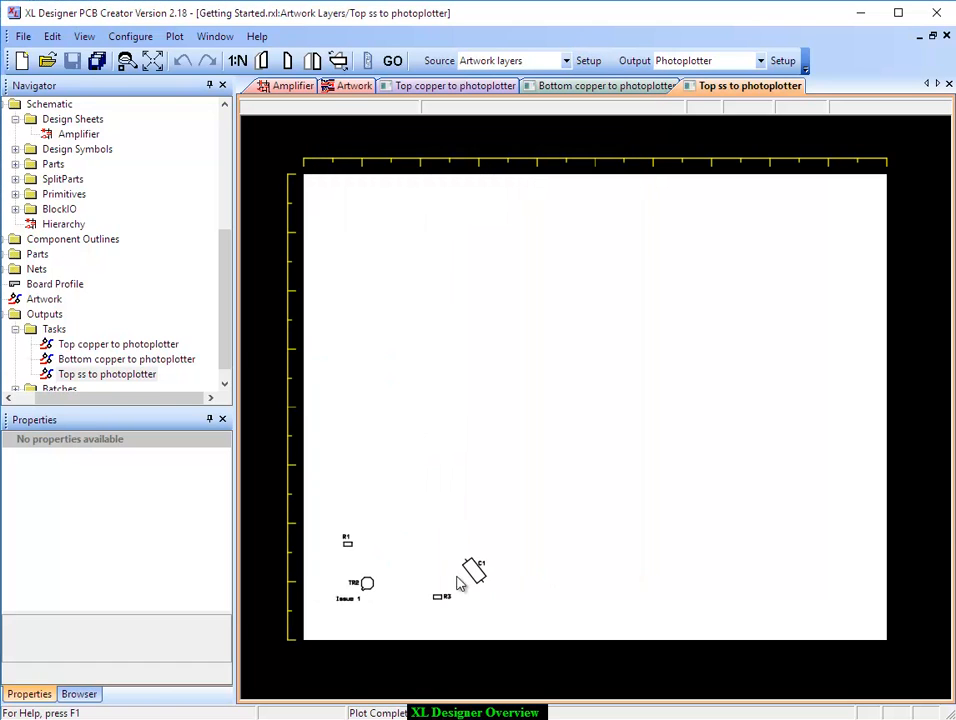
Step: Plot the top silk screen to a Gerber RS-274X file named "Top ss getting started.gbr" in the 1gerbers folder
scroll(440, 586, "up", 2)
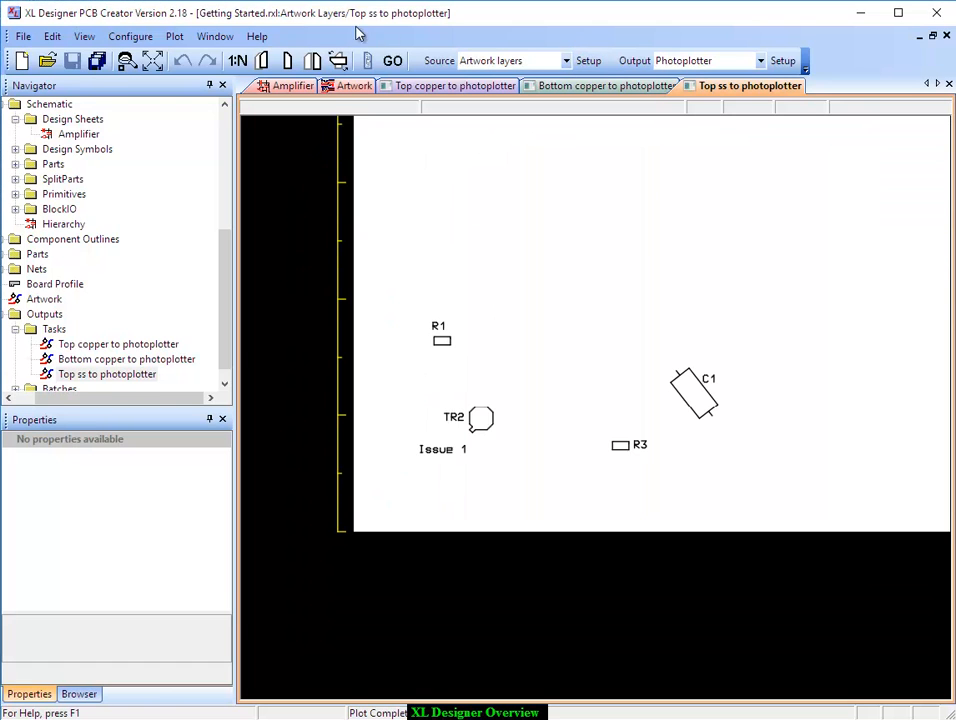
left_click(392, 60)
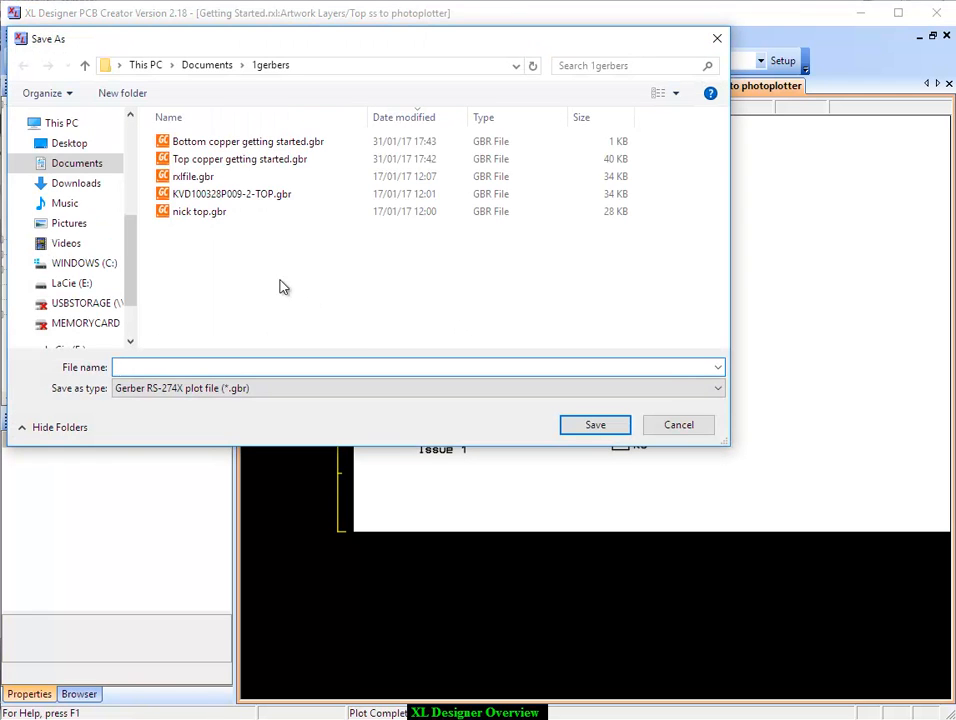
double_click(213, 160)
left_click(534, 410)
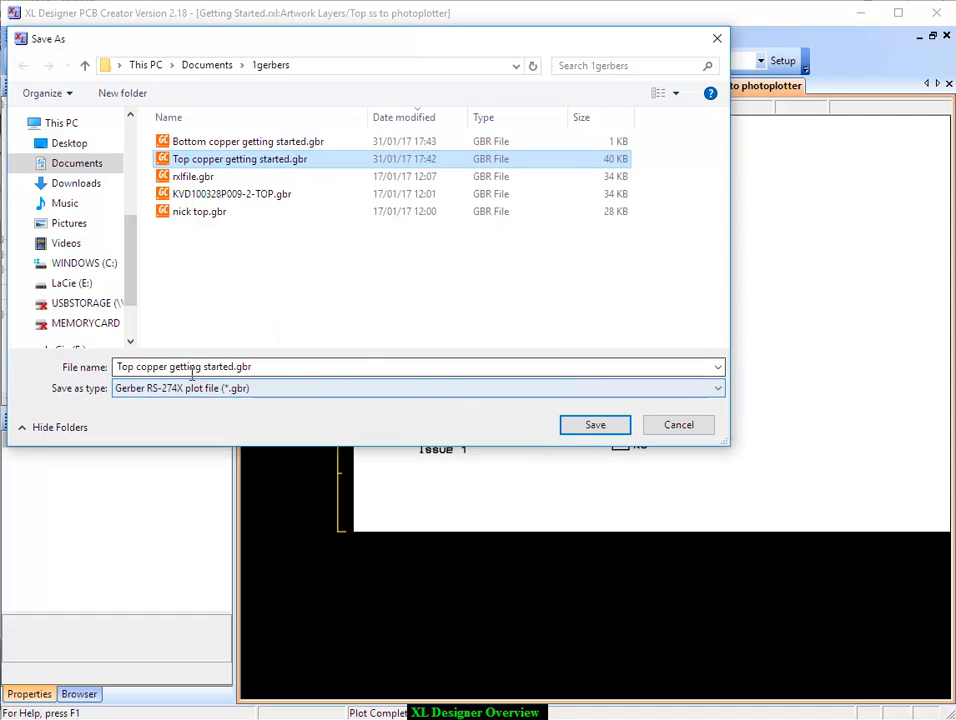
double_click(160, 367)
key("BackSpace")
type("ss")
key("Return")
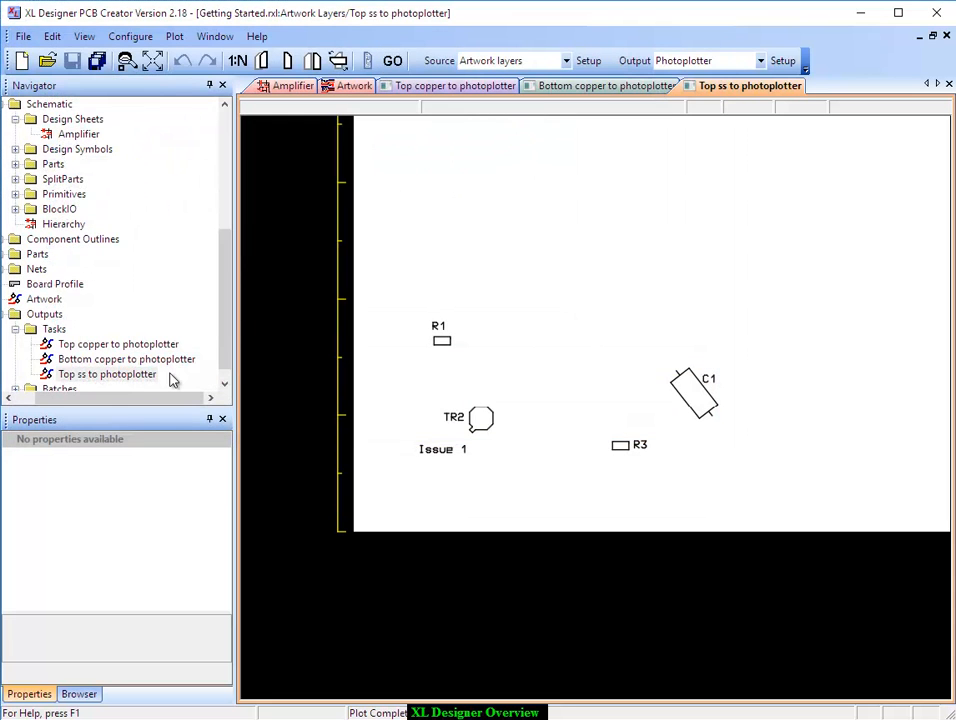
Step: Create a new output batch named "Photoplot files" in the project's Batches folder
scroll(225, 312, "down", 1)
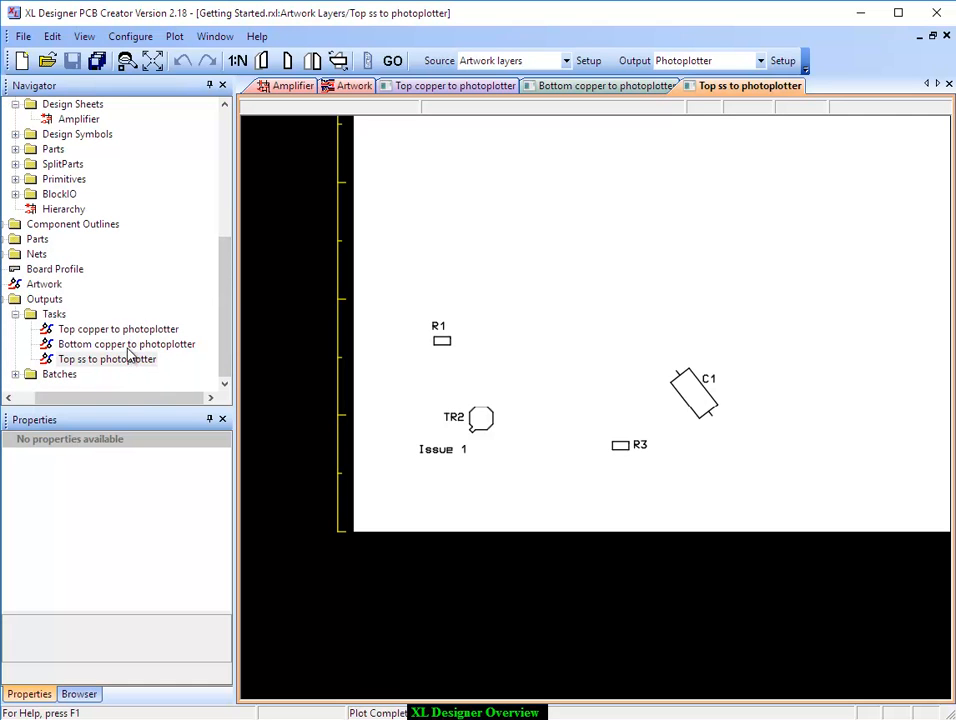
right_click(65, 379)
left_click(96, 388)
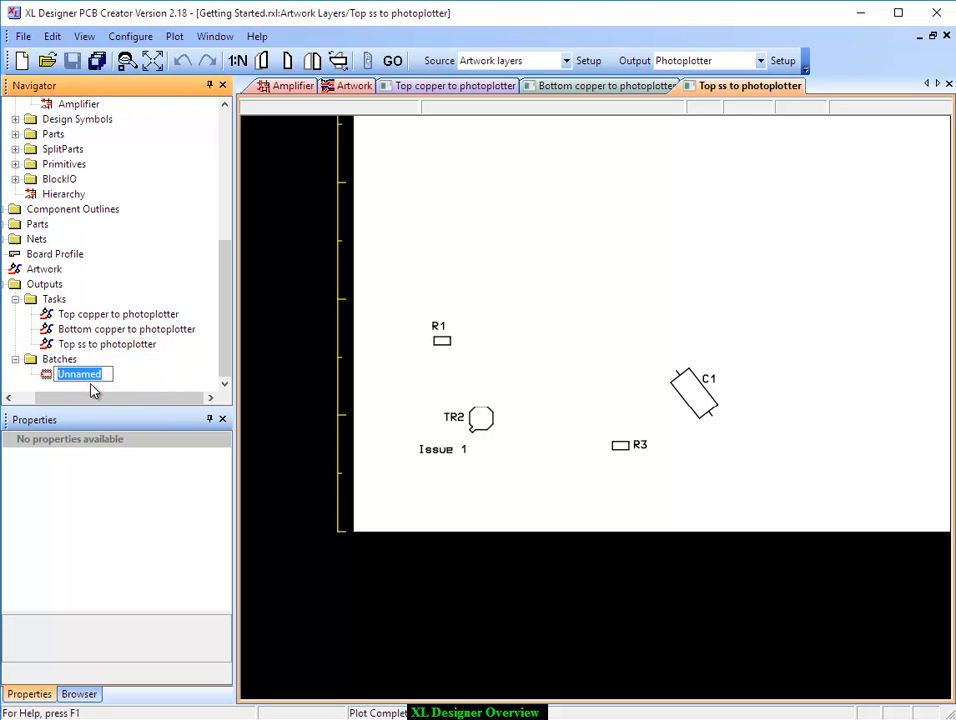
type("Photopl")
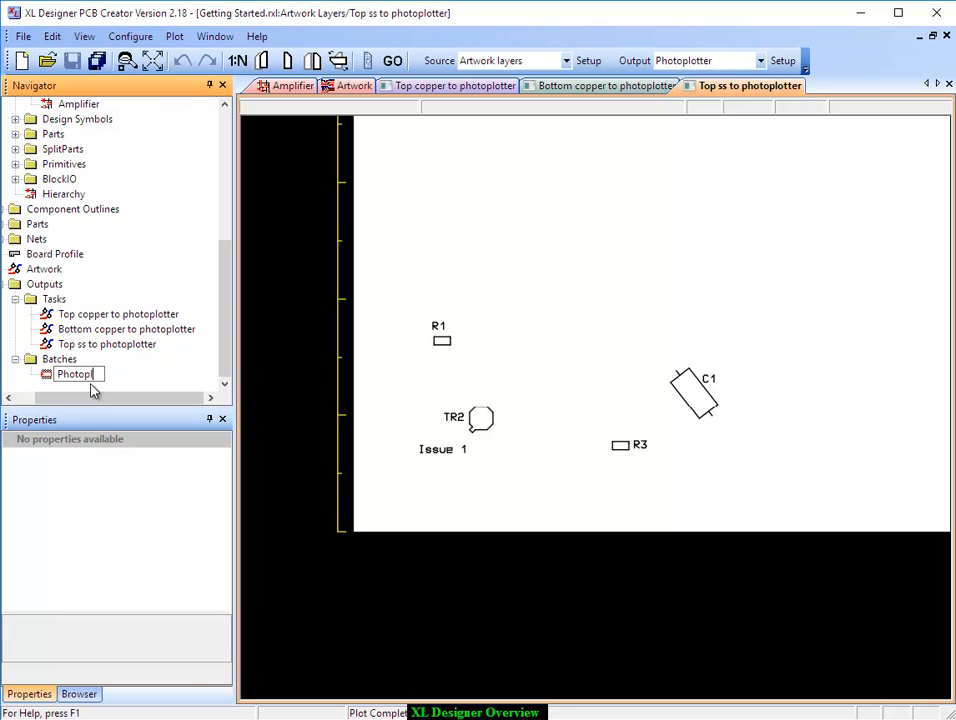
type("ot files")
key("Return")
Step: Add the Top copper, Bottom copper and Top ss to photoplotter tasks to the Photoplot files batch and close its setup
double_click(91, 376)
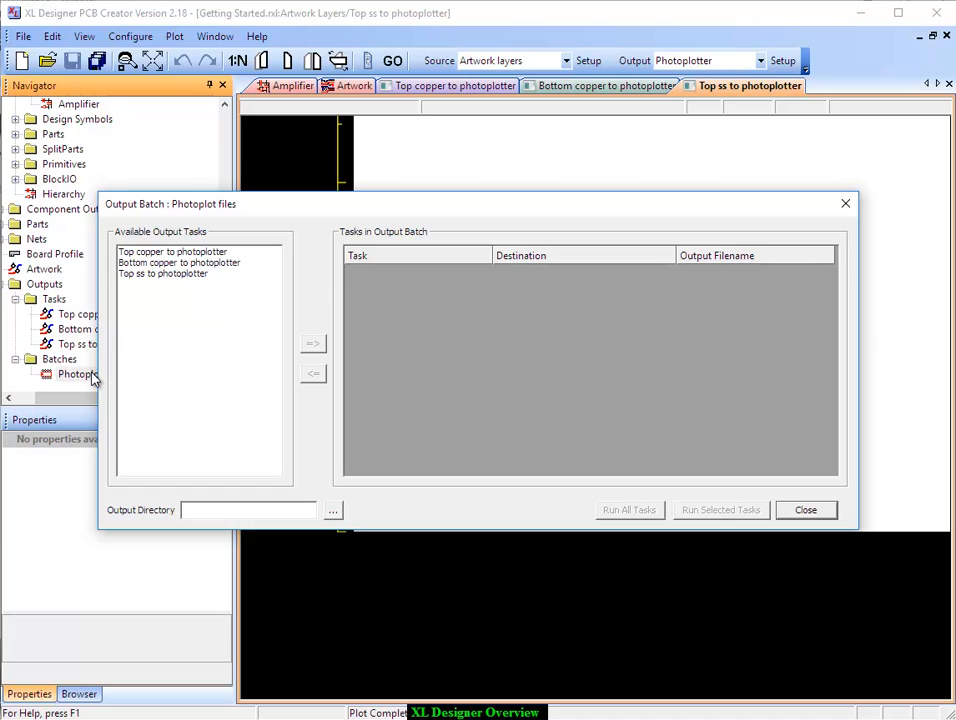
left_click(124, 252)
left_click(314, 347)
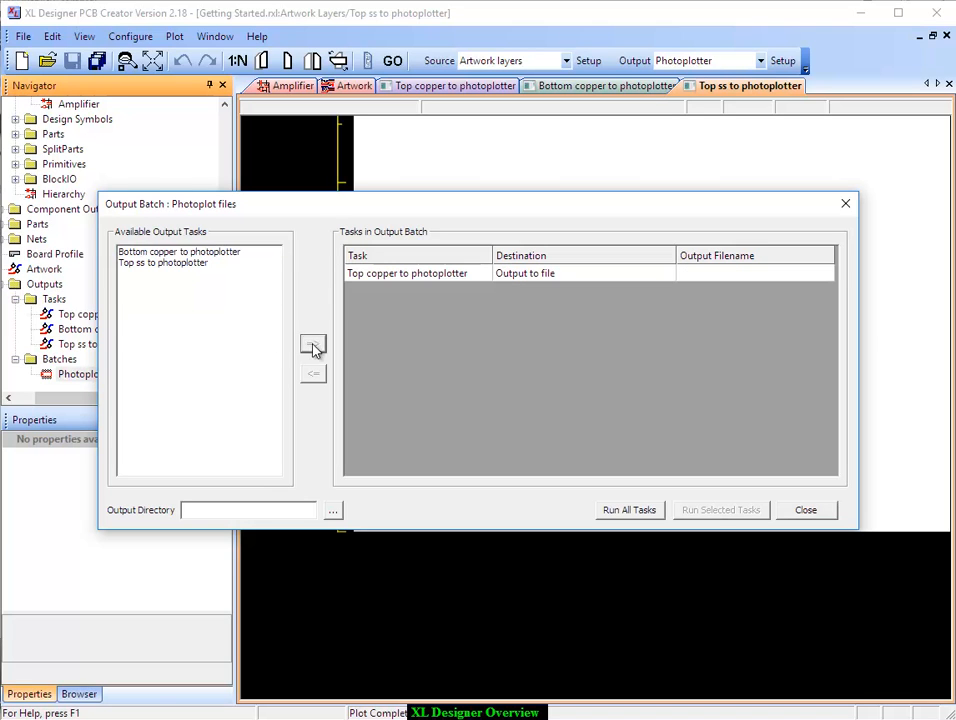
left_click(205, 252)
left_click(313, 346)
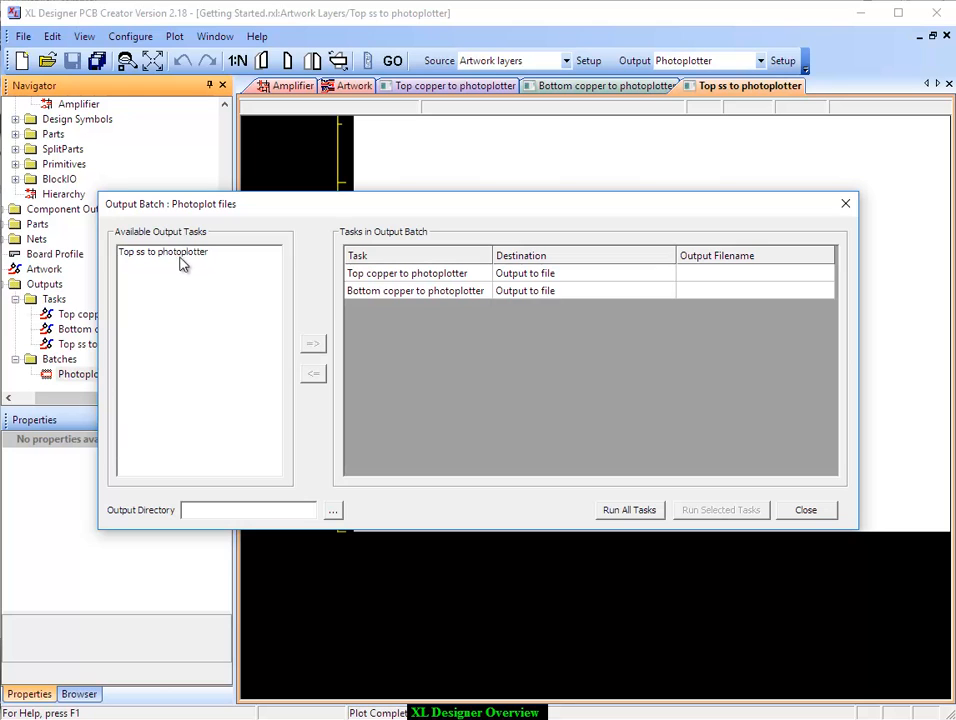
left_click(180, 255)
left_click(314, 347)
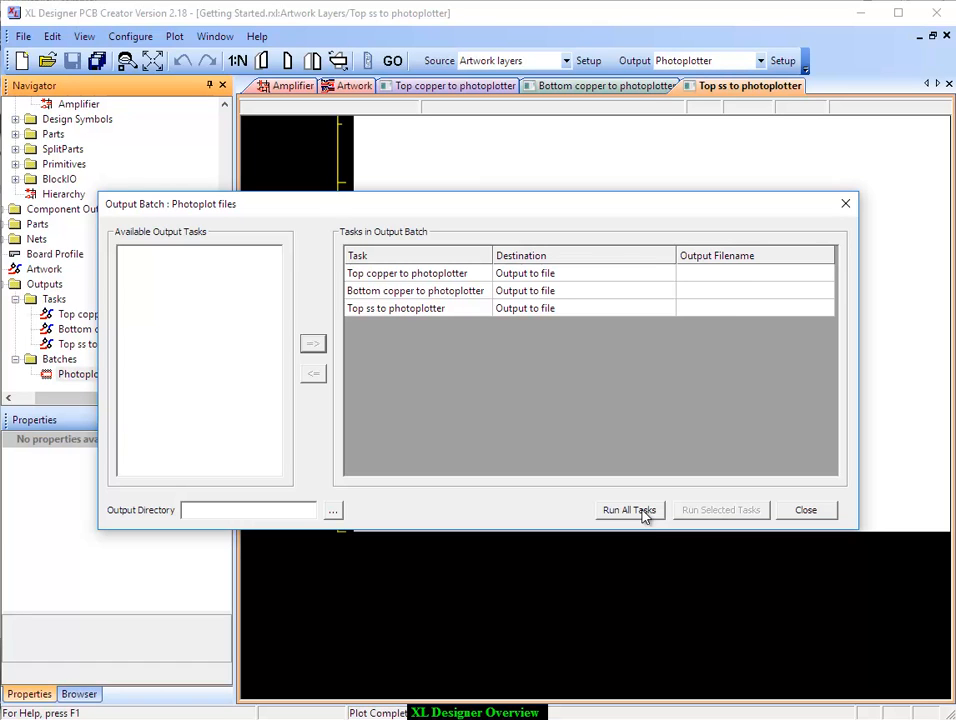
left_click(706, 275)
left_click(707, 276)
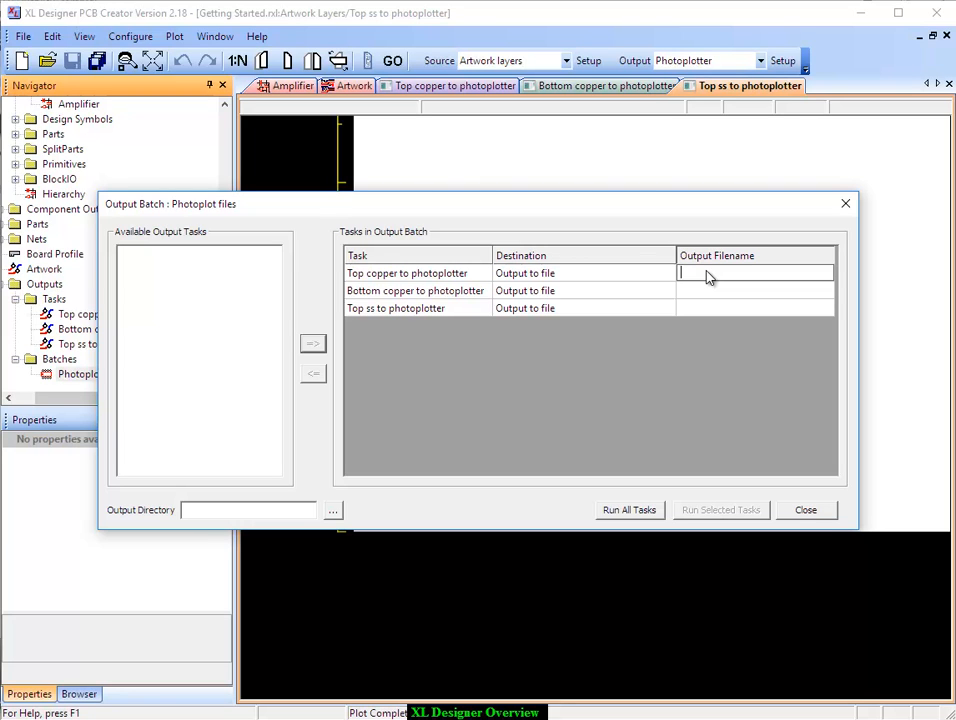
left_click(810, 512)
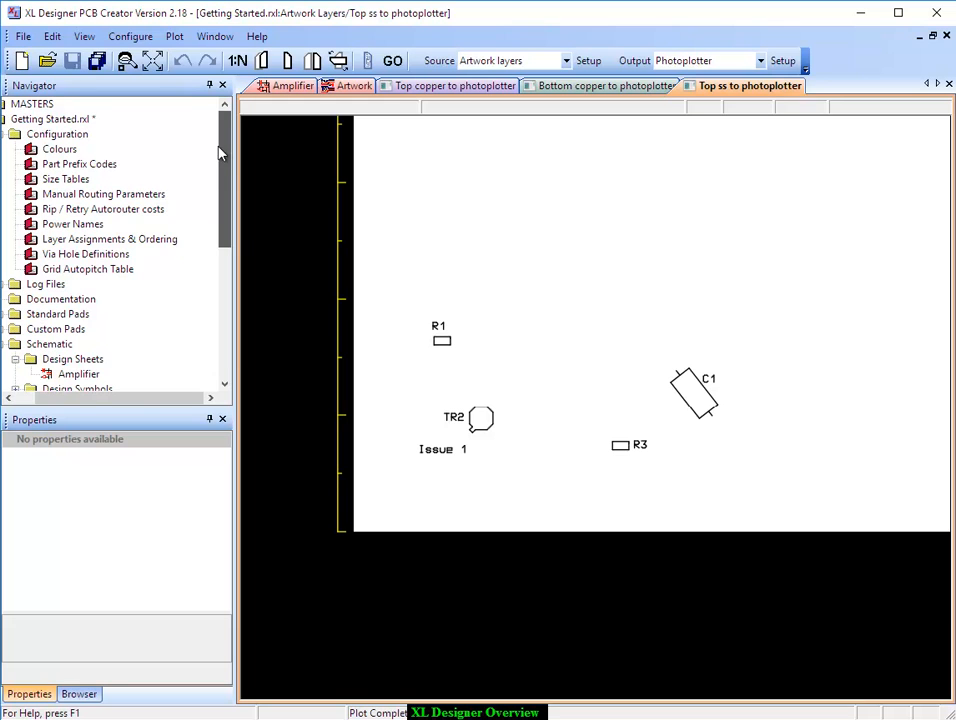
Step: Collapse the Configuration, Schematic and Outputs folders of Getting Started.rxl in the project tree
mouse_move(225, 170)
left_mouse_down()
mouse_move(225, 342)
mouse_move(226, 150)
left_mouse_up()
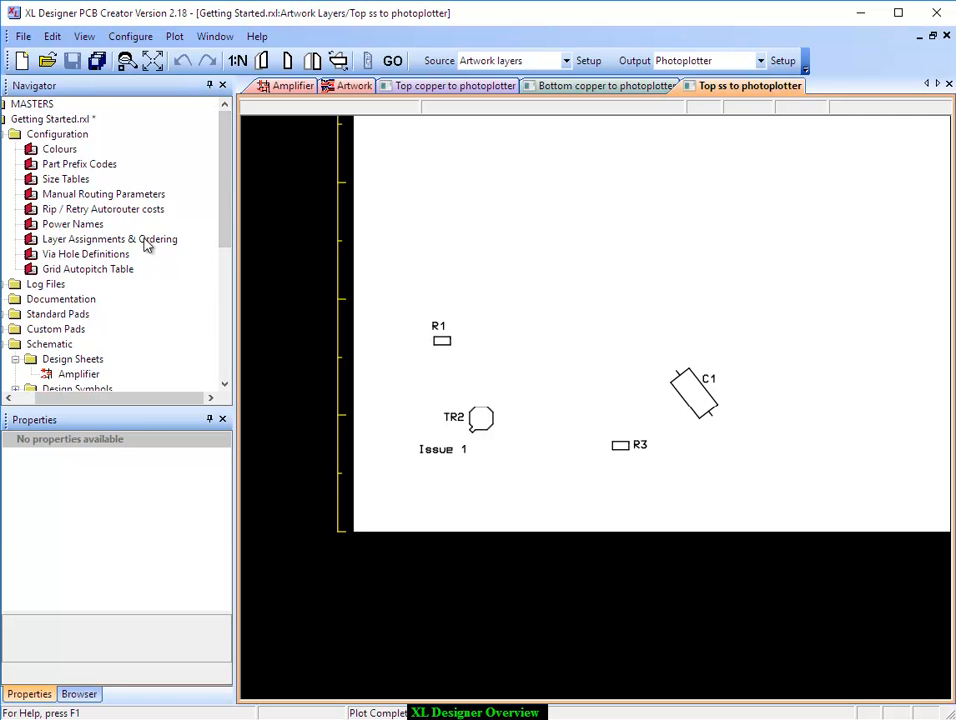
left_click_drag(141, 399, 81, 395)
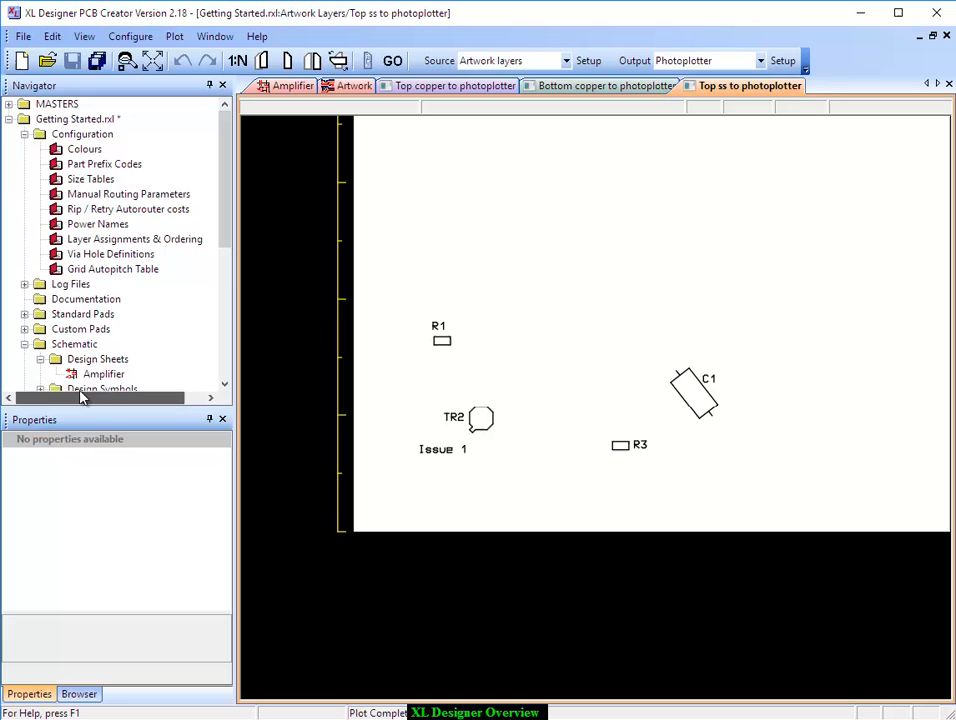
left_click(24, 135)
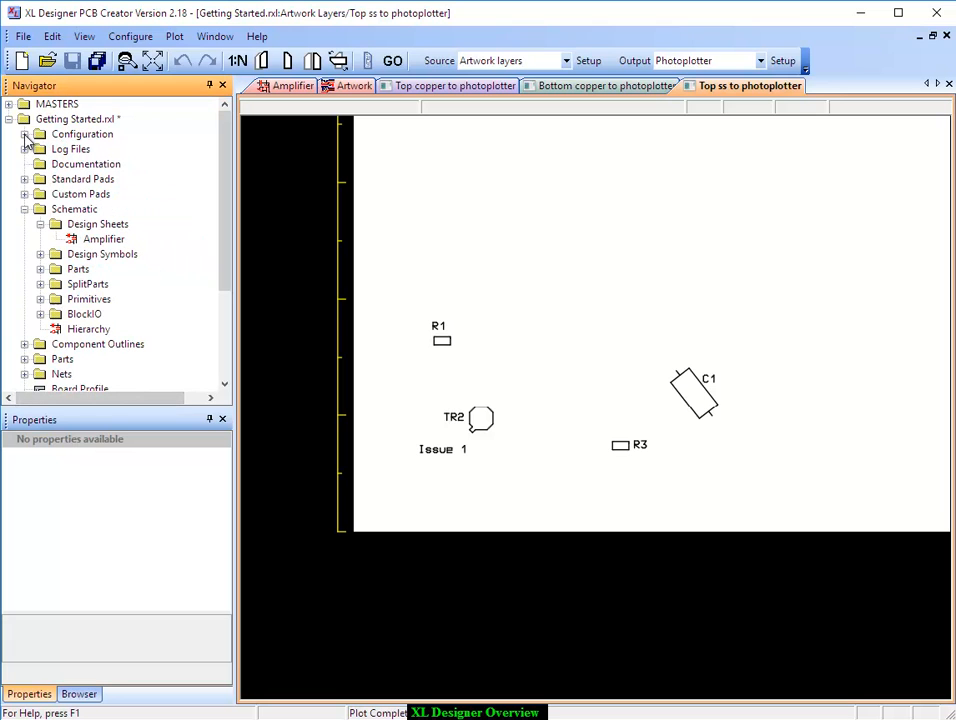
left_click(25, 209)
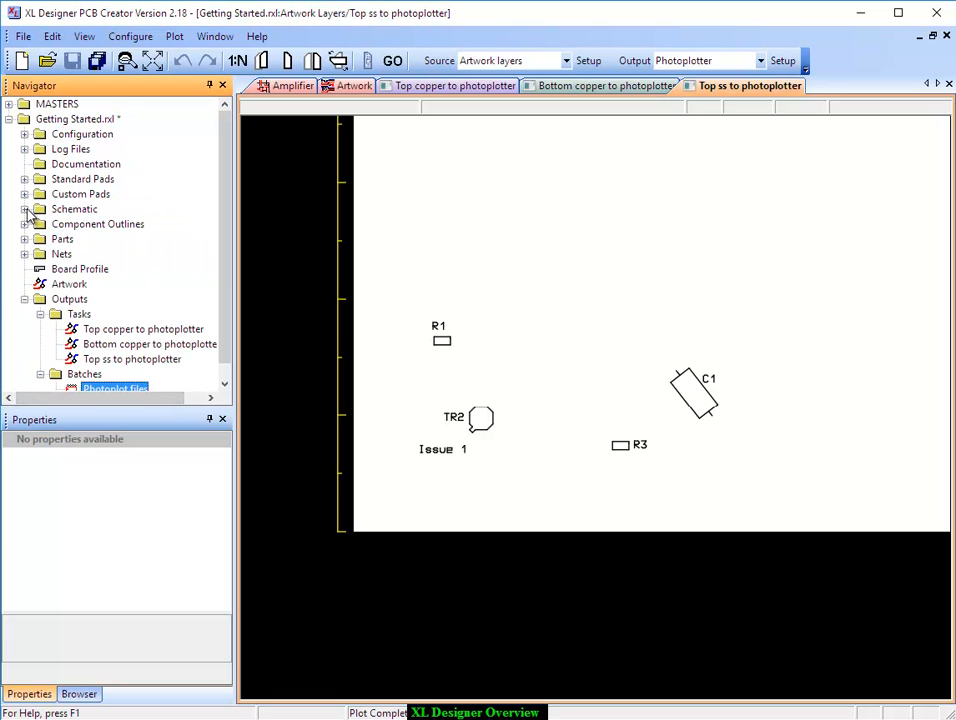
left_click(25, 299)
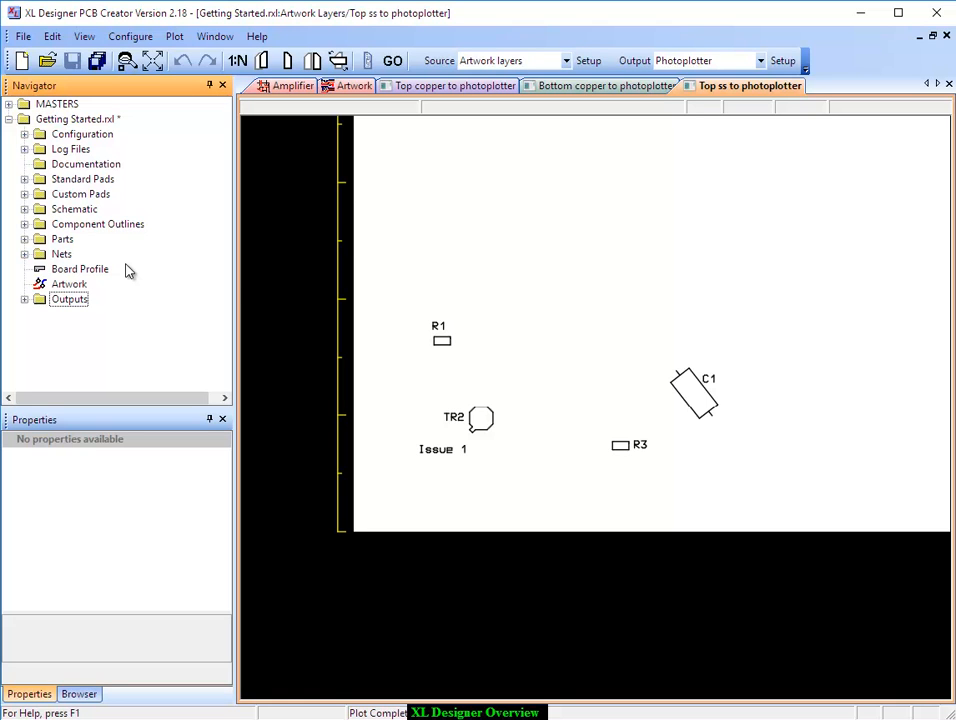
left_click(248, 282)
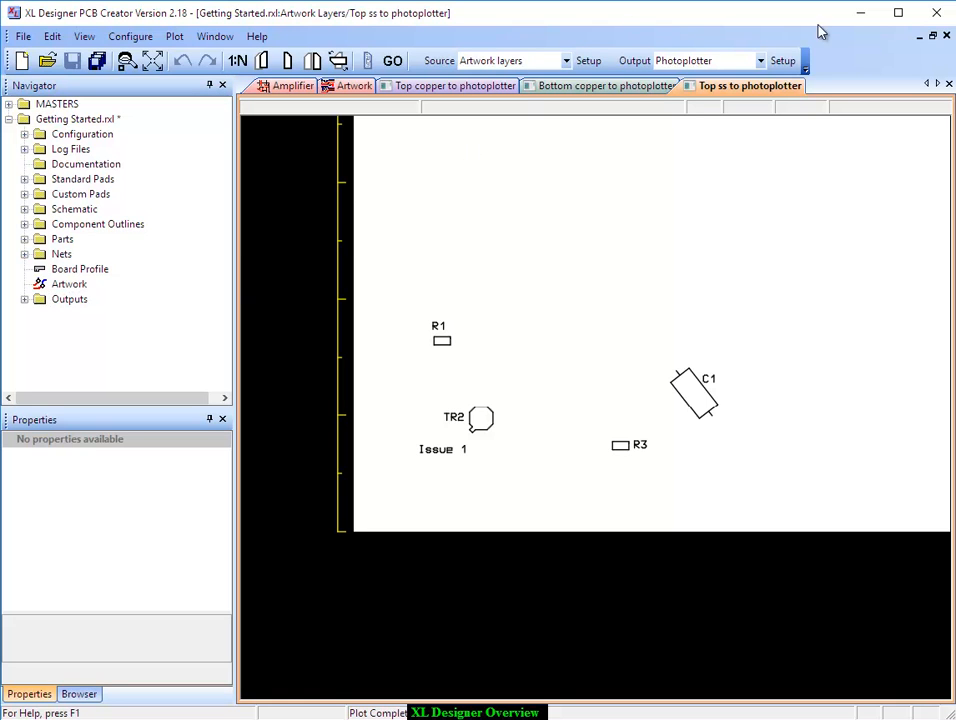